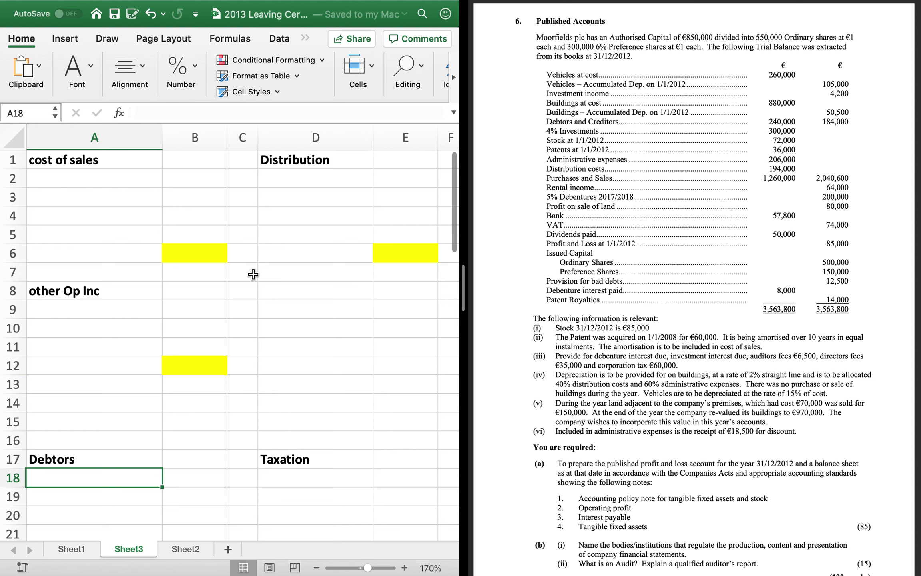
Look over the profit and loss account and balance sheet layout on Sheet1
{"action": "left_click", "coordinate": [70, 550]}
{"action": "scroll", "coordinate": [125, 369], "scroll_direction": "down", "scroll_amount": 2}
{"action": "scroll", "coordinate": [131, 335], "scroll_direction": "down", "scroll_amount": 10}
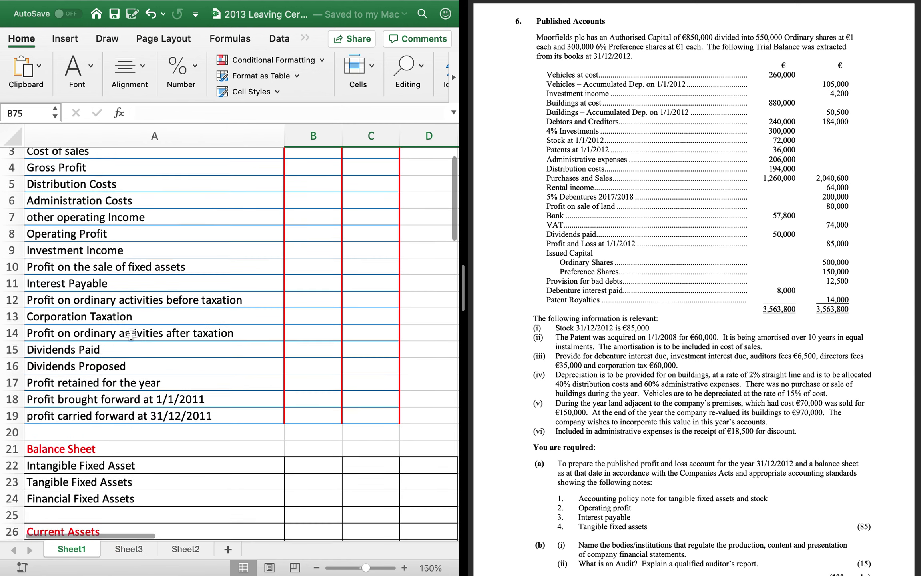
On Sheet3, enter "vehicles" with 260000 in row 24 under Tangible Fixed Assets
{"action": "left_click", "coordinate": [127, 548]}
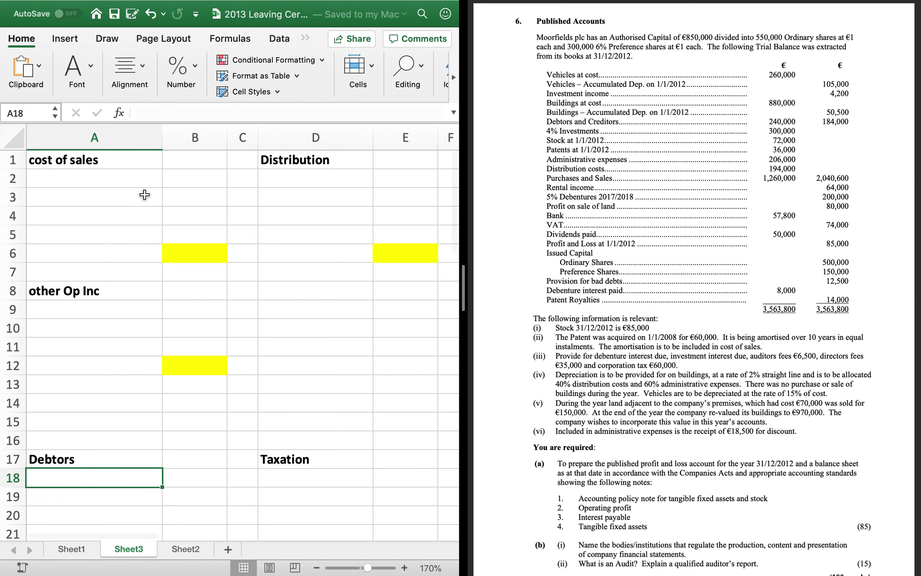
{"action": "scroll", "coordinate": [74, 275], "scroll_direction": "down", "scroll_amount": 5}
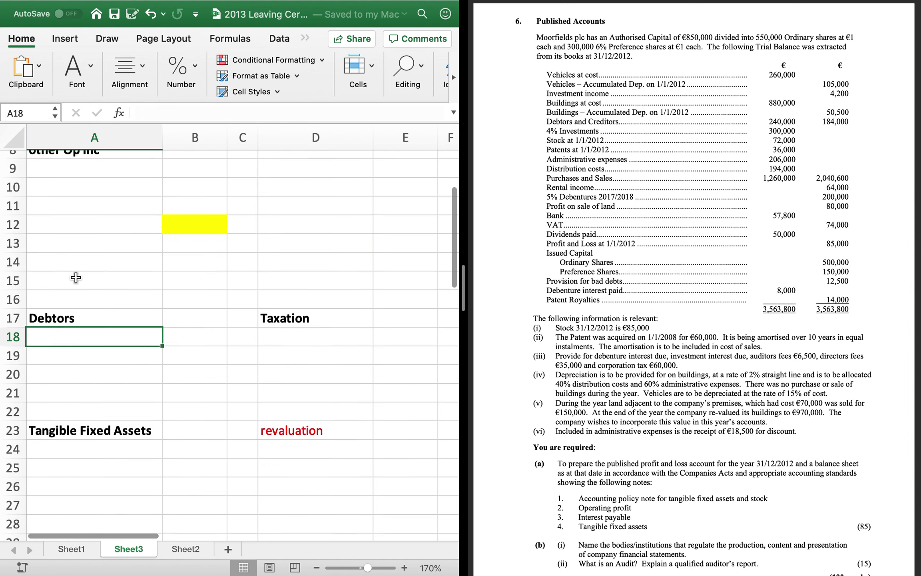
{"action": "left_click", "coordinate": [92, 372]}
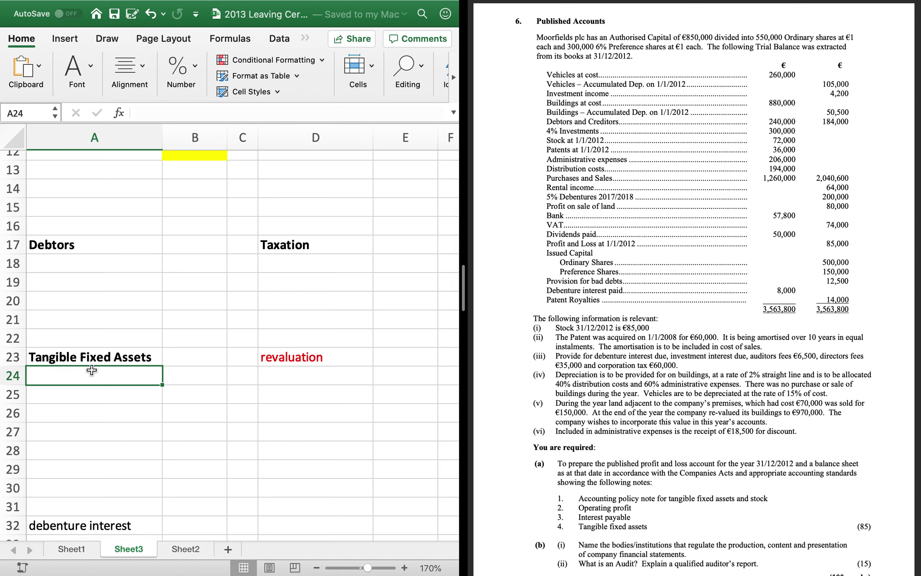
{"action": "type", "text": "vehicles"}
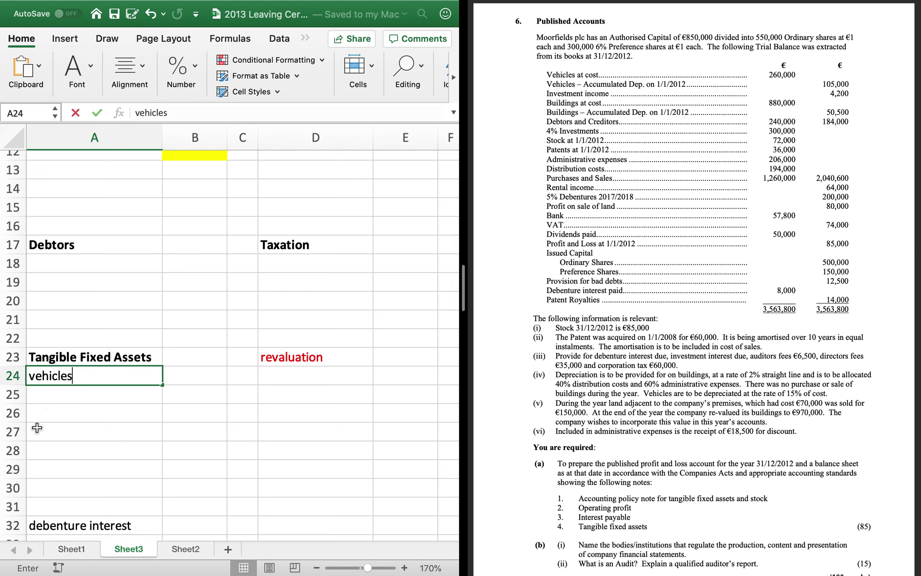
{"action": "key", "text": "Tab"}
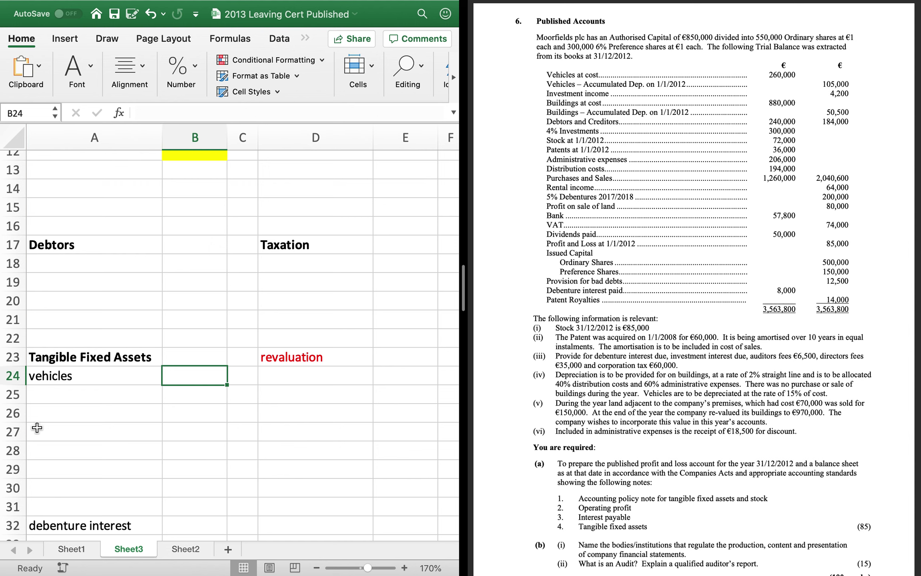
{"action": "type", "text": "260000"}
{"action": "key", "text": "Return"}
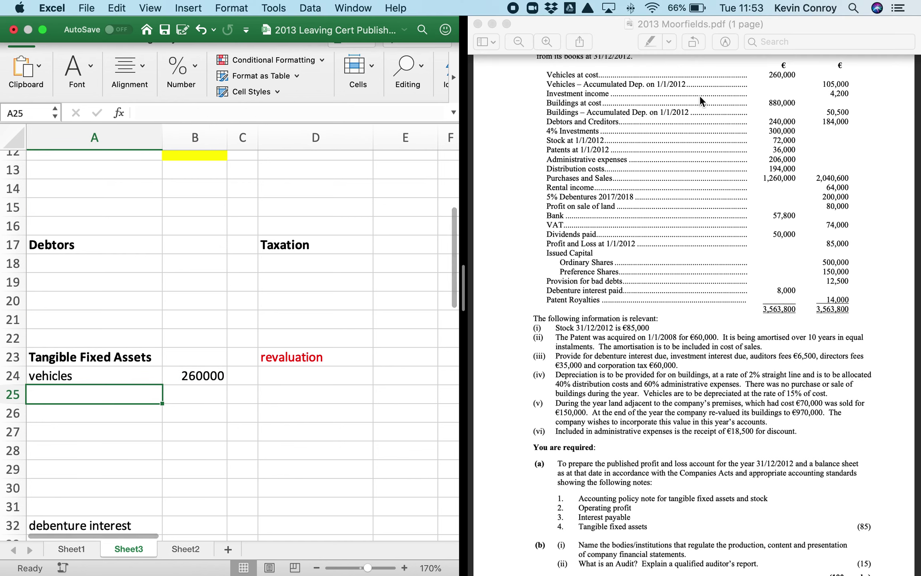
Add a "less acc depr" line with -105000 directly below vehicles in row 25
{"action": "type", "text": "less "}
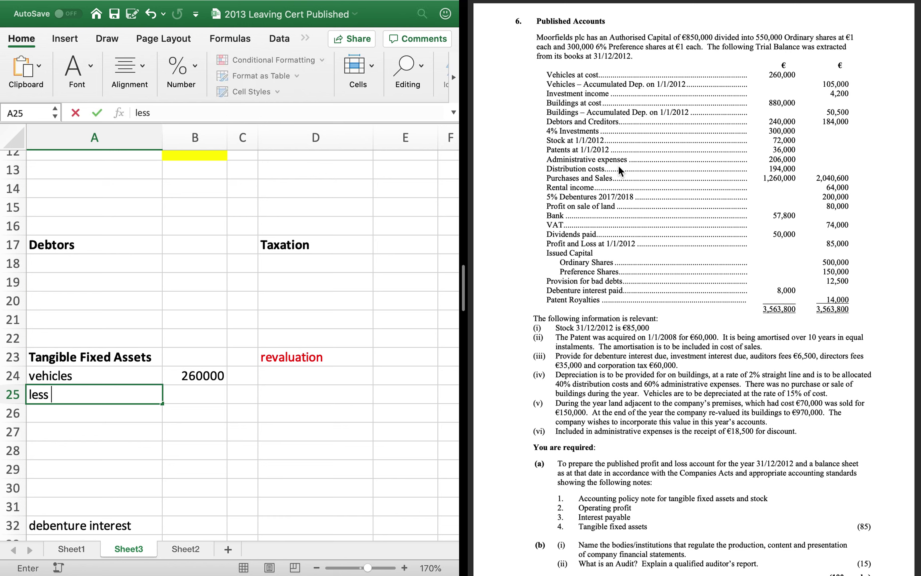
{"action": "type", "text": "acc depr"}
{"action": "key", "text": "Tab"}
{"action": "type", "text": "105000"}
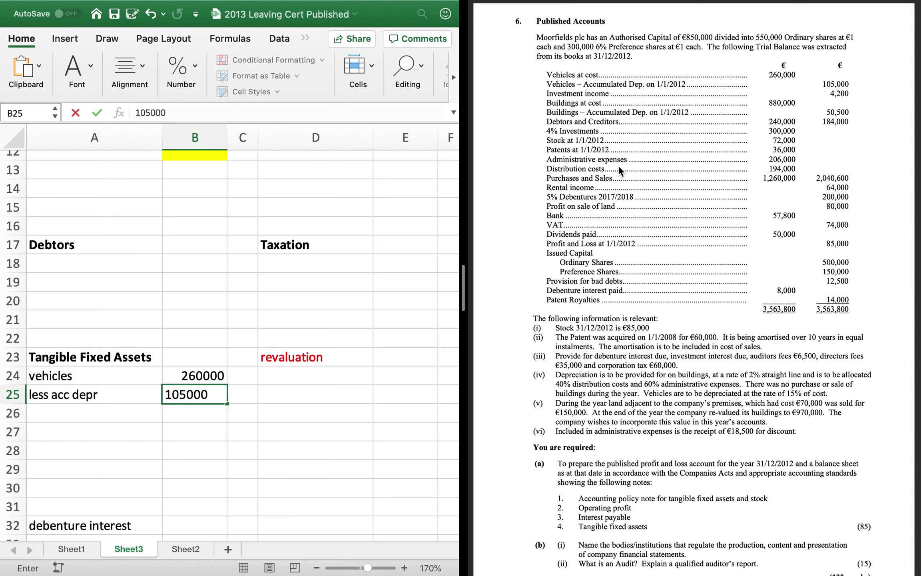
{"action": "key", "text": "BackSpace"}
{"action": "key", "text": "BackSpace"}
{"action": "key", "text": "BackSpace"}
{"action": "key", "text": "BackSpace"}
{"action": "key", "text": "BackSpace"}
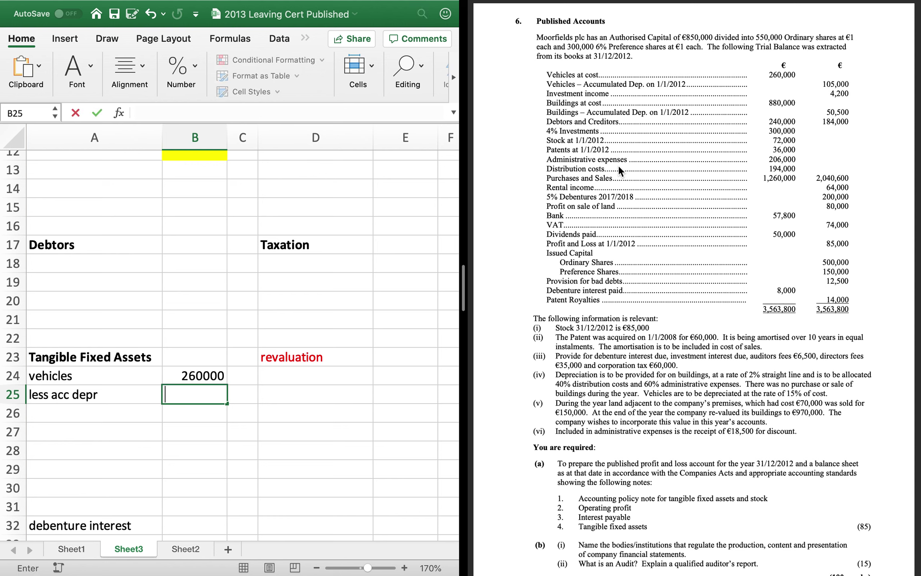
{"action": "type", "text": "-105000"}
{"action": "key", "text": "Return"}
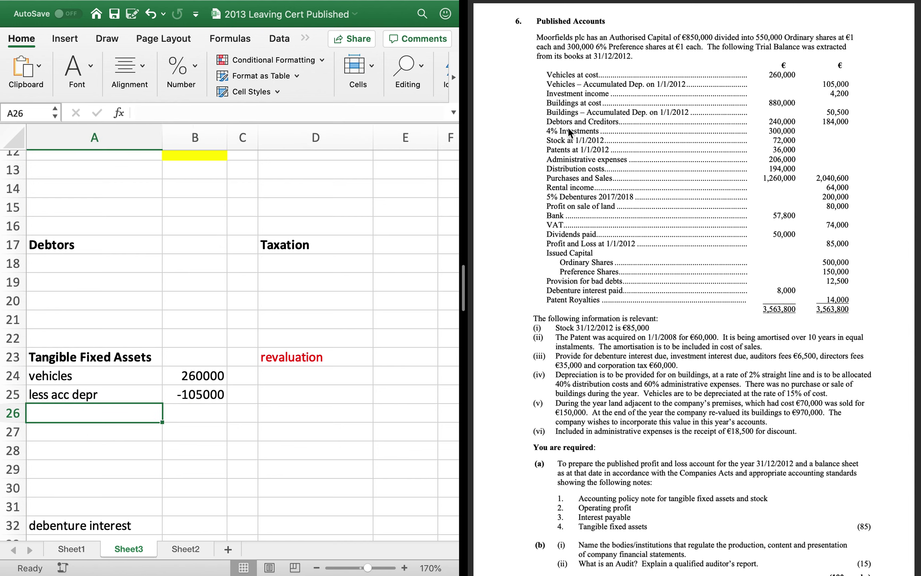
Label the first line under Investment Income, cell A38, as "4% of 300000"
{"action": "scroll", "coordinate": [240, 320], "scroll_direction": "down", "scroll_amount": 6}
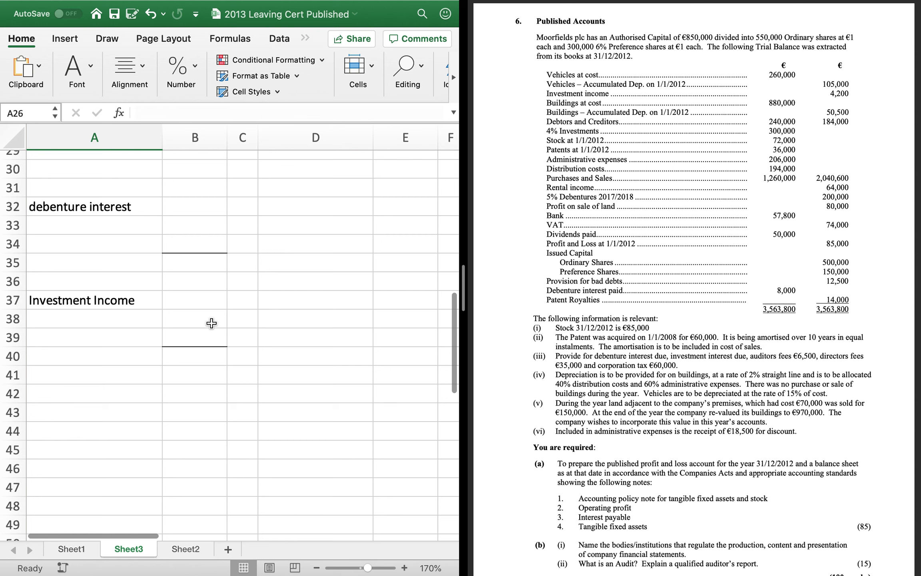
{"action": "left_click", "coordinate": [119, 322]}
{"action": "type", "text": "i"}
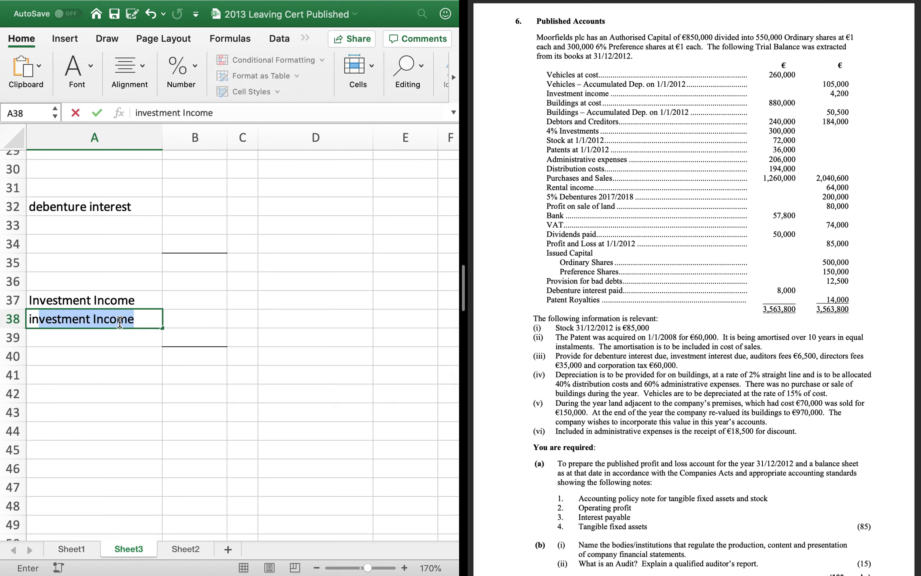
{"action": "key", "text": "BackSpace"}
{"action": "key", "text": "BackSpace"}
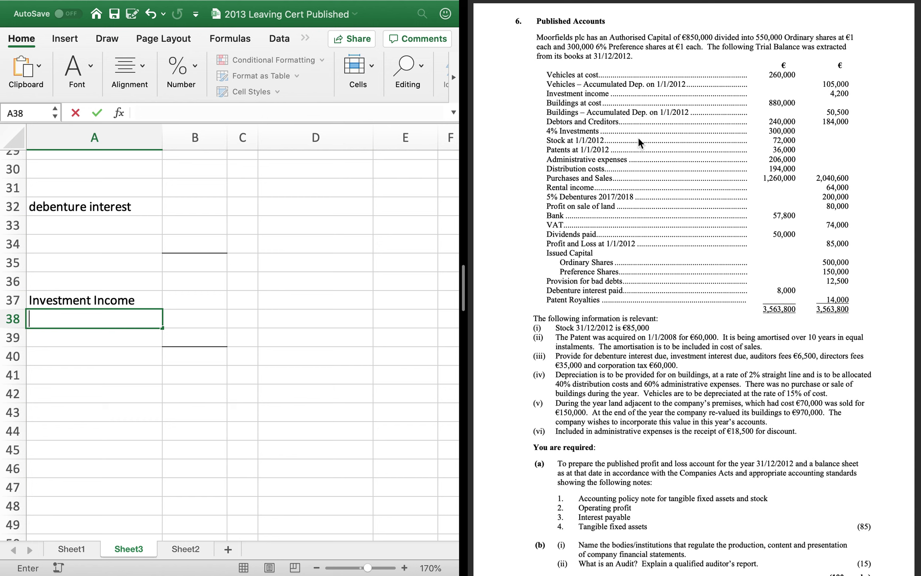
{"action": "type", "text": "5"}
{"action": "key", "text": "BackSpace"}
{"action": "type", "text": "4% of 300000"}
{"action": "key", "text": "Tab"}
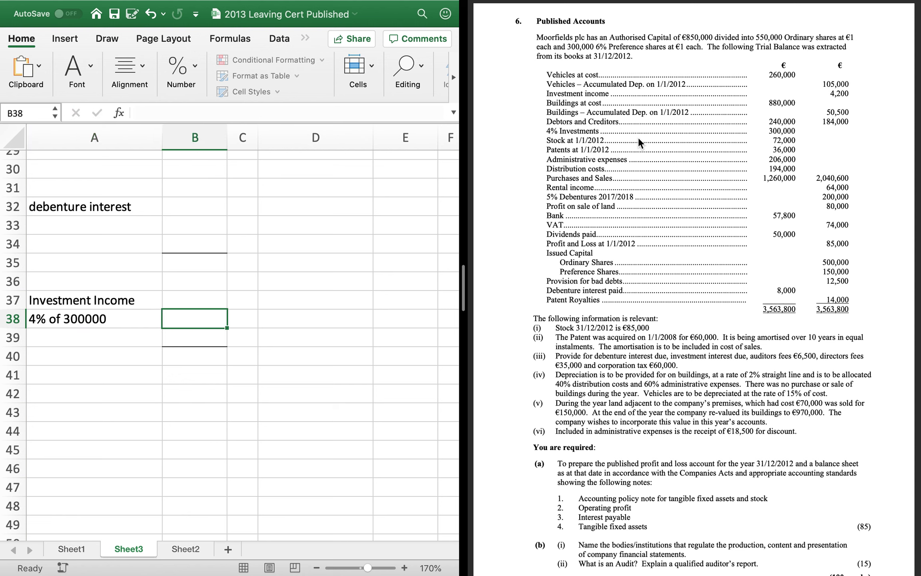
Calculate the investment income in B38 with the formula =.04*300000
{"action": "type", "text": "=.-"}
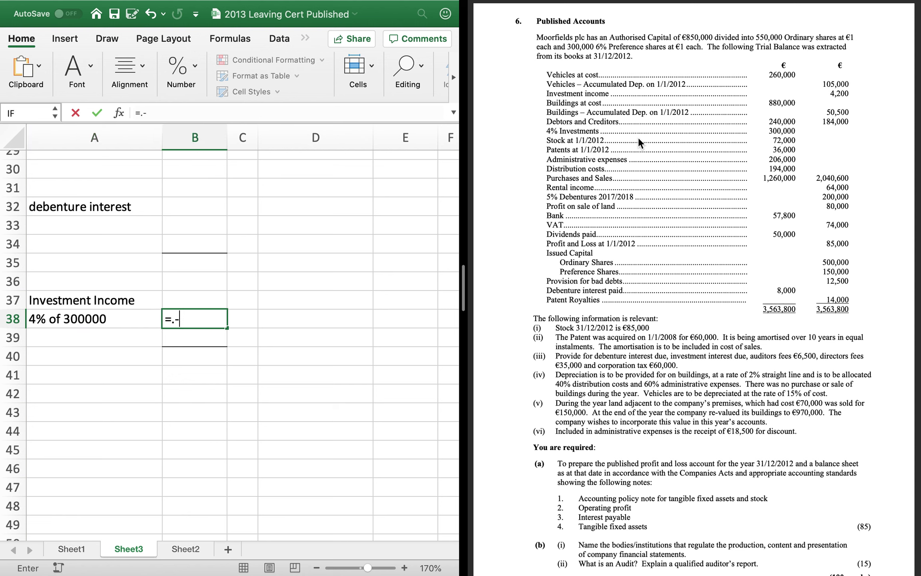
{"action": "type", "text": "4*300000"}
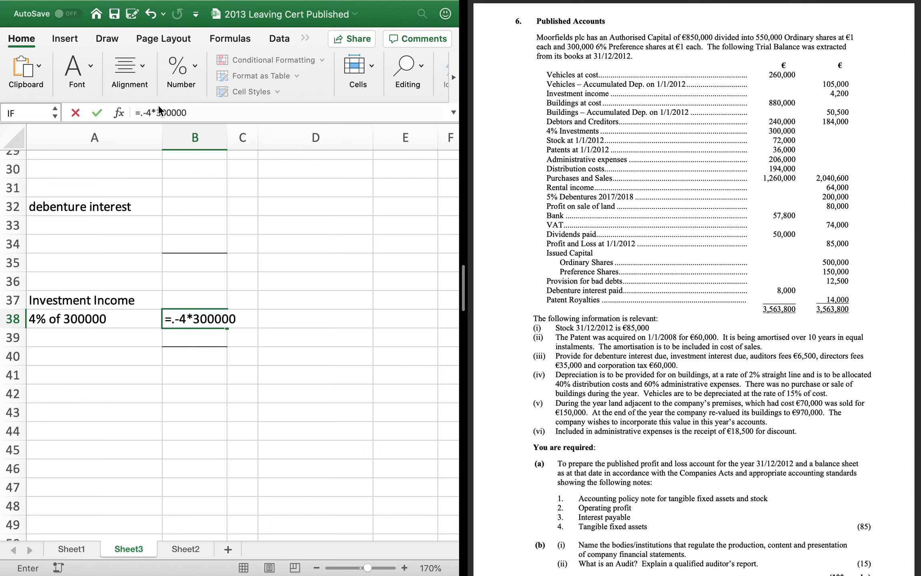
{"action": "left_click", "coordinate": [147, 112]}
{"action": "key", "text": "BackSpace"}
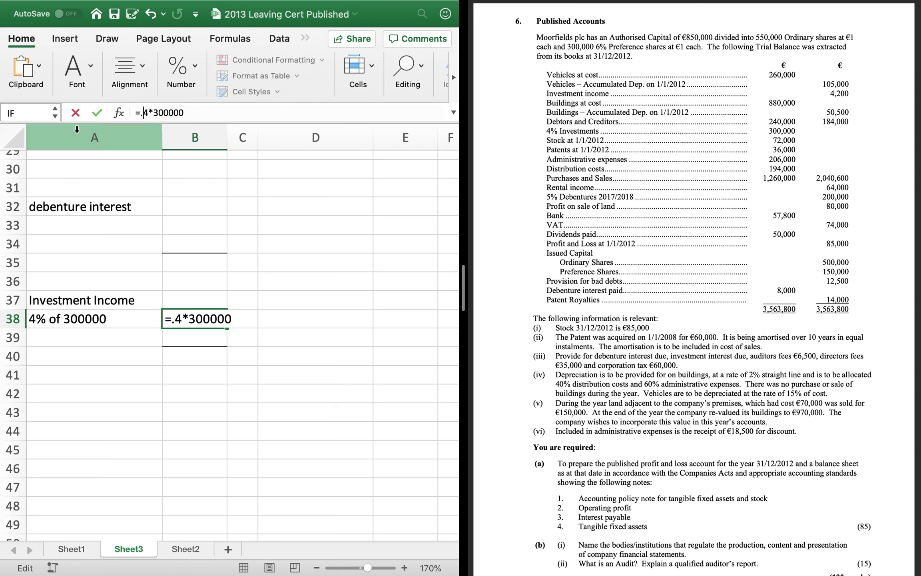
{"action": "type", "text": "0"}
{"action": "key", "text": "Return"}
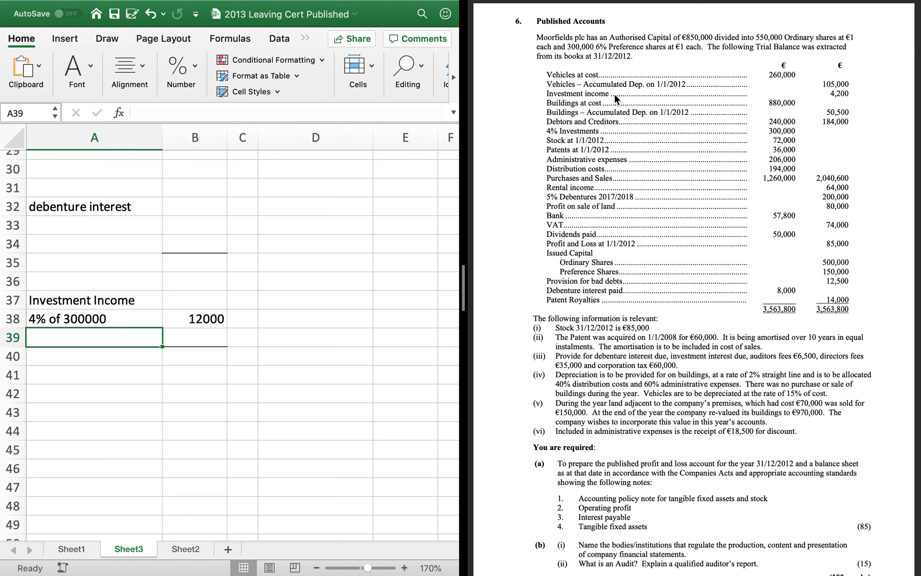
Add a "less received" line with -4200 in row 39 of the Investment Income working
{"action": "type", "text": "less"}
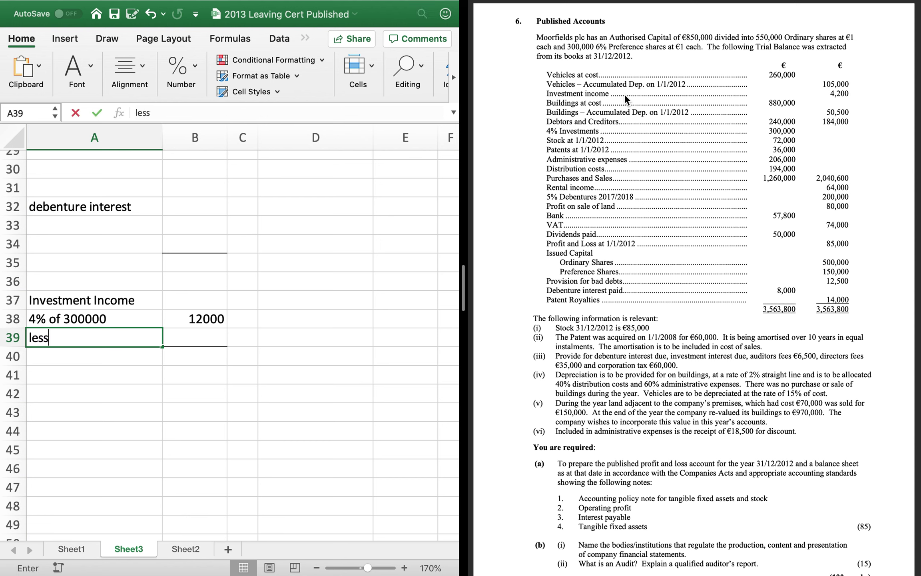
{"action": "type", "text": " re"}
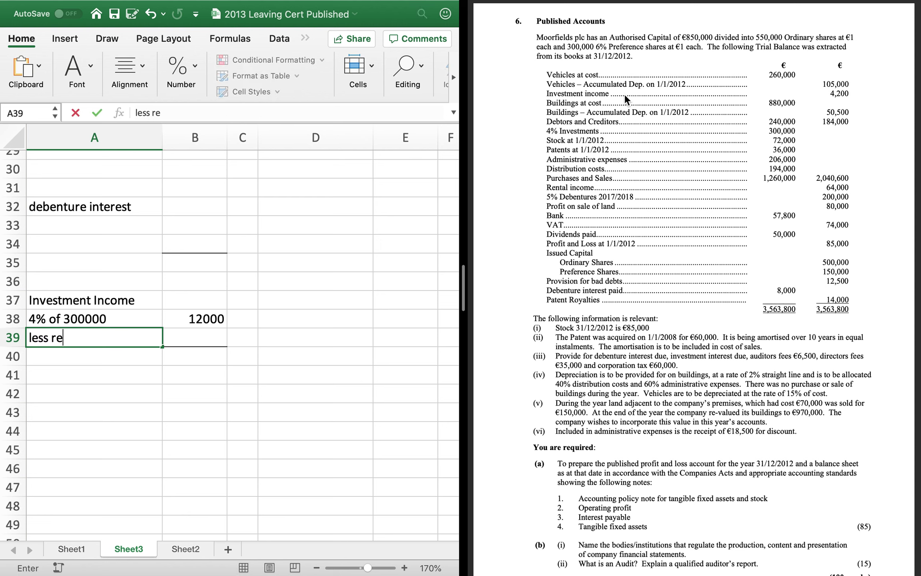
{"action": "type", "text": " cceived"}
{"action": "key", "text": "Tab"}
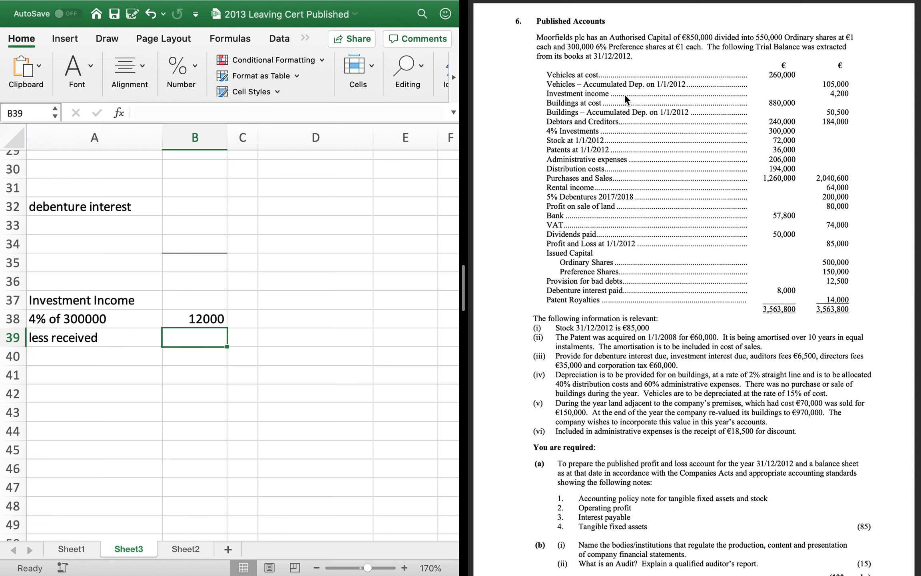
{"action": "type", "text": "-4200"}
{"action": "key", "text": "Return"}
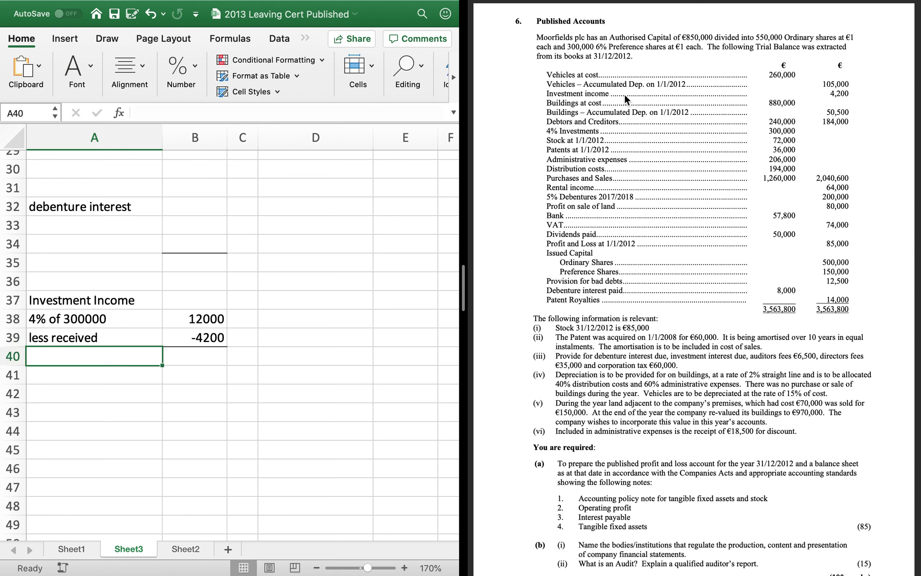
Enter 7800 below the Investment Income figures in B40 and label the row "due"
{"action": "key", "text": "Tab"}
{"action": "type", "text": "7800"}
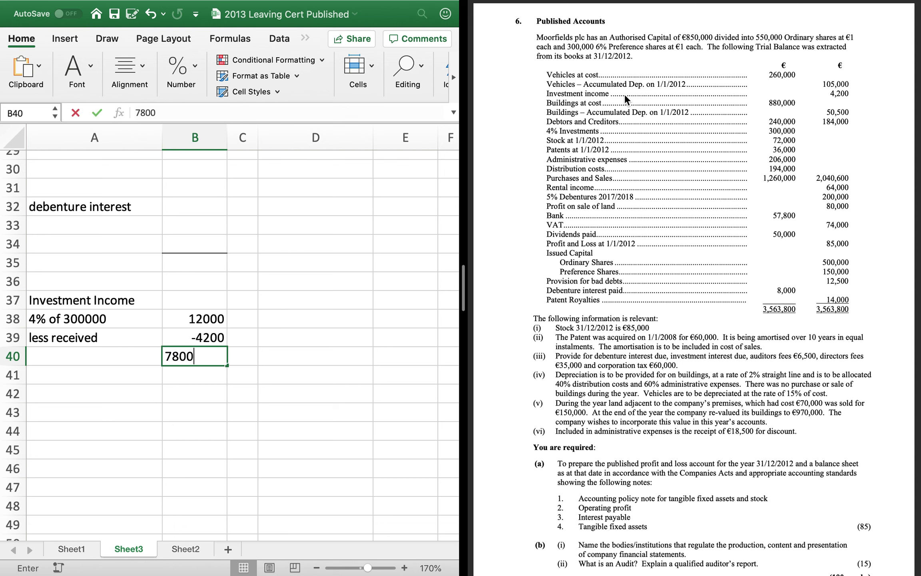
{"action": "key", "text": "Down"}
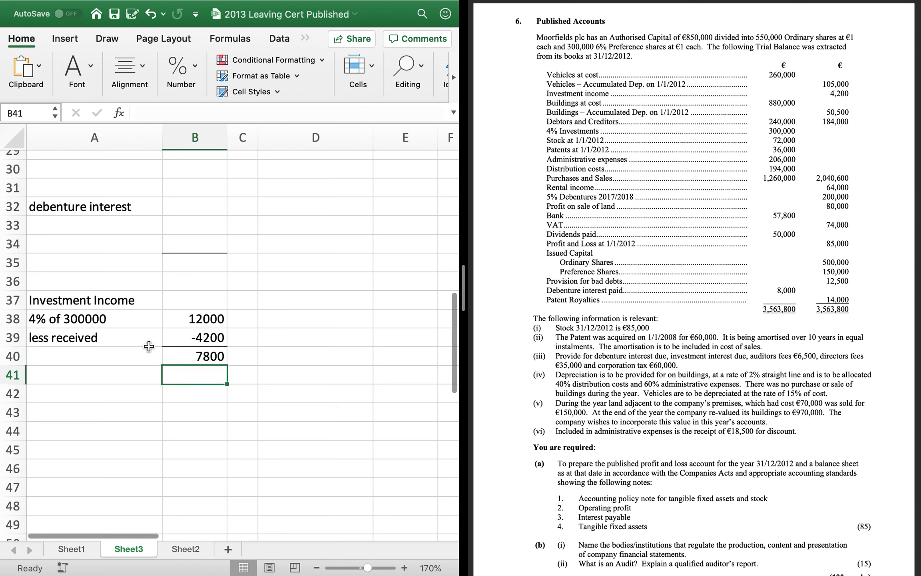
{"action": "left_click", "coordinate": [139, 354]}
{"action": "type", "text": "due"}
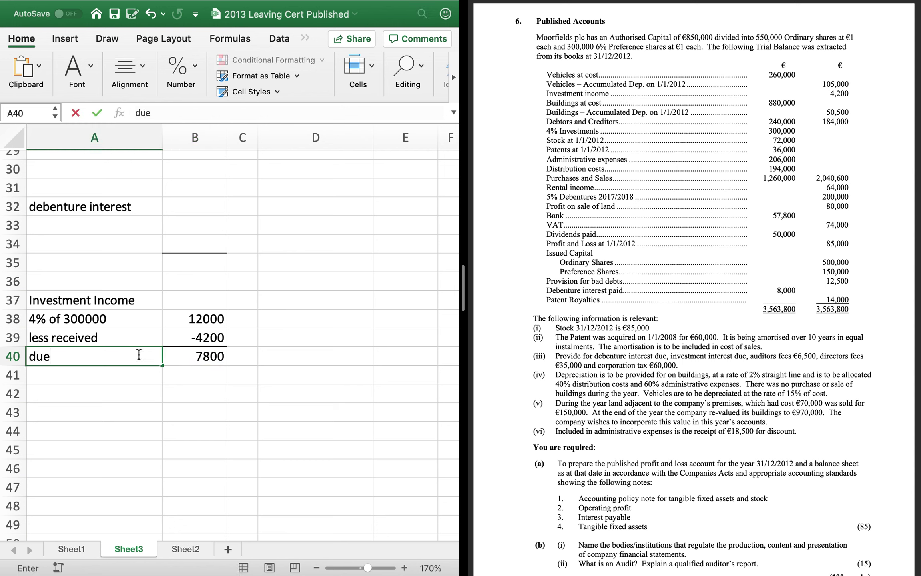
On Sheet1, enter 12000 for Investment Income in column C of the profit and loss account
{"action": "left_click", "coordinate": [75, 547]}
{"action": "scroll", "coordinate": [145, 387], "scroll_direction": "up", "scroll_amount": 8}
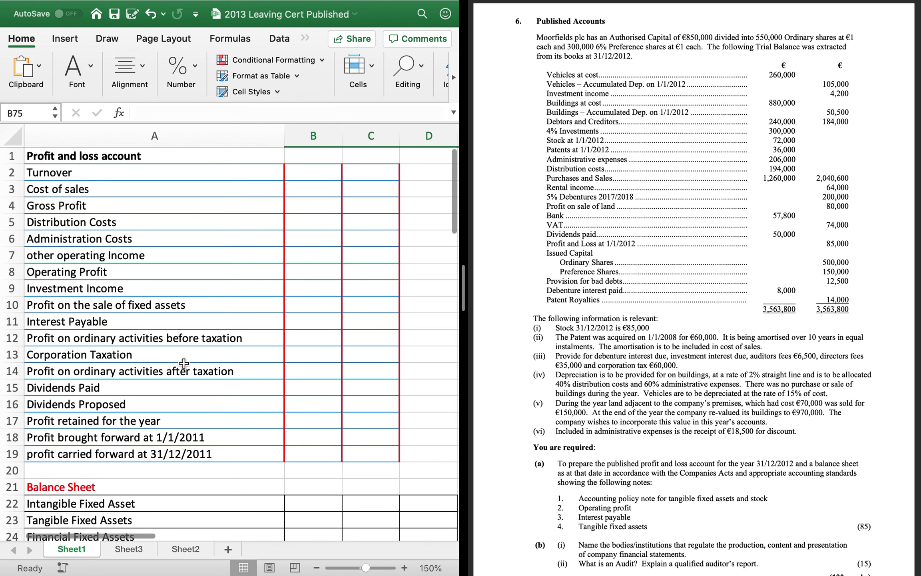
{"action": "left_click", "coordinate": [355, 288]}
{"action": "type", "text": "12000"}
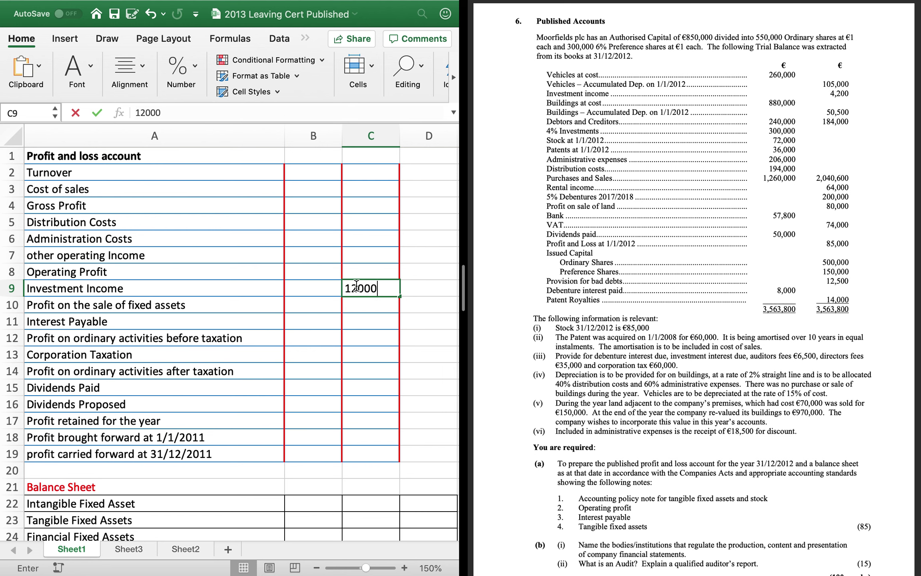
On Sheet3, enter 7800 in B18 under Debtors and label the row "inv inc due"
{"action": "left_click", "coordinate": [128, 549]}
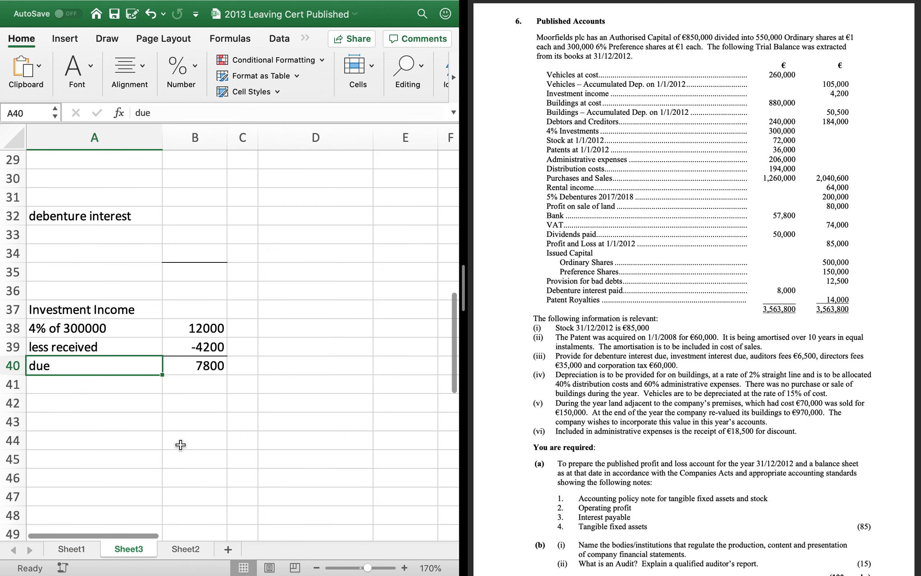
{"action": "scroll", "coordinate": [180, 445], "scroll_direction": "up", "scroll_amount": 6}
{"action": "scroll", "coordinate": [180, 444], "scroll_direction": "right", "scroll_amount": 1}
{"action": "scroll", "coordinate": [180, 445], "scroll_direction": "left", "scroll_amount": 3}
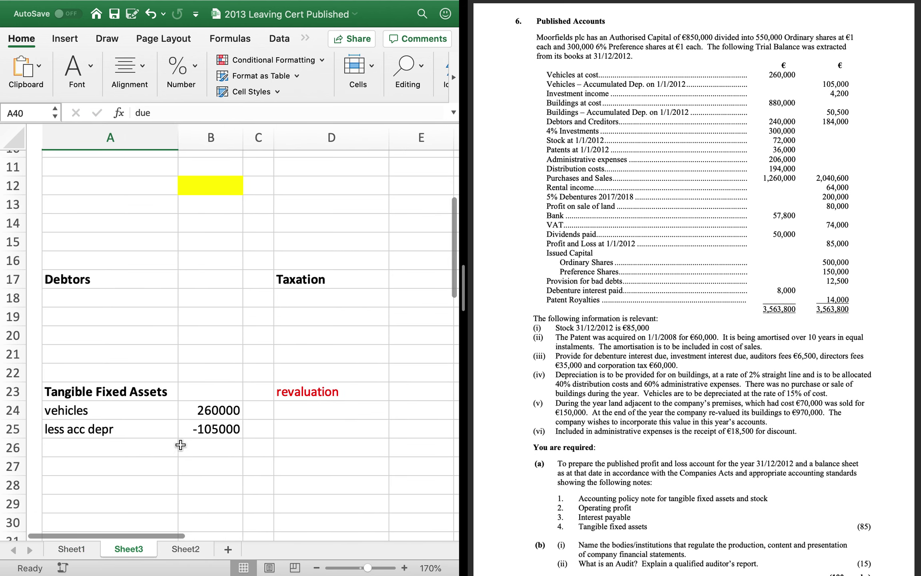
{"action": "left_click", "coordinate": [206, 300]}
{"action": "type", "text": "7800"}
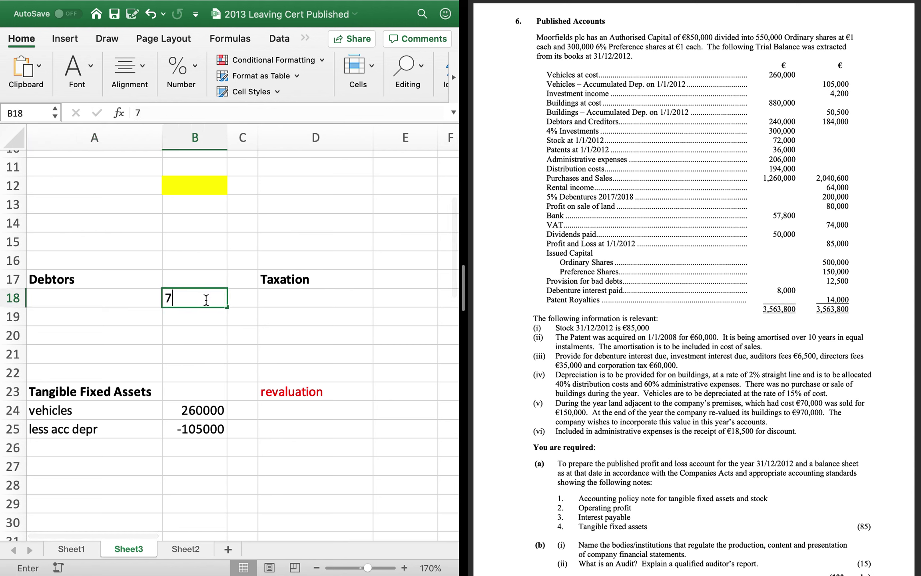
{"action": "double_click", "coordinate": [76, 301]}
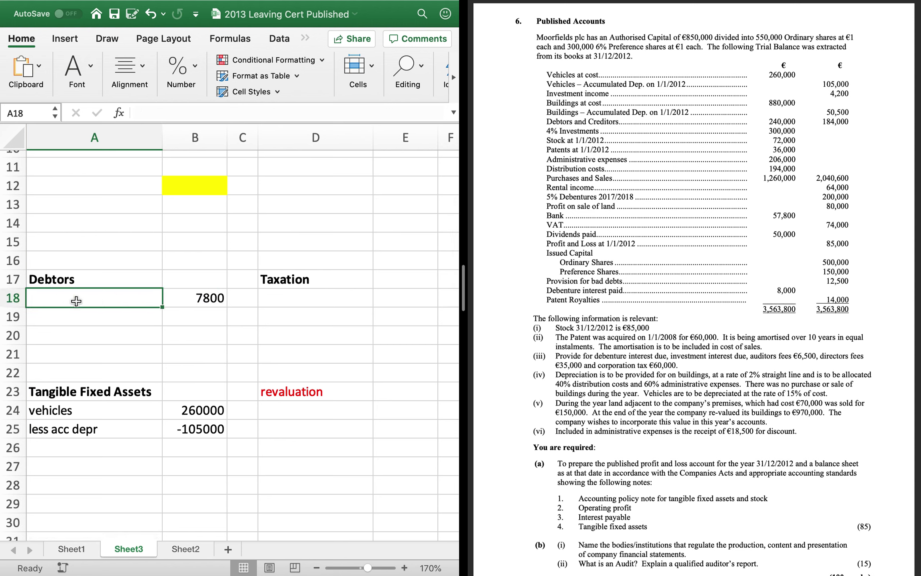
{"action": "type", "text": "inv inc du"}
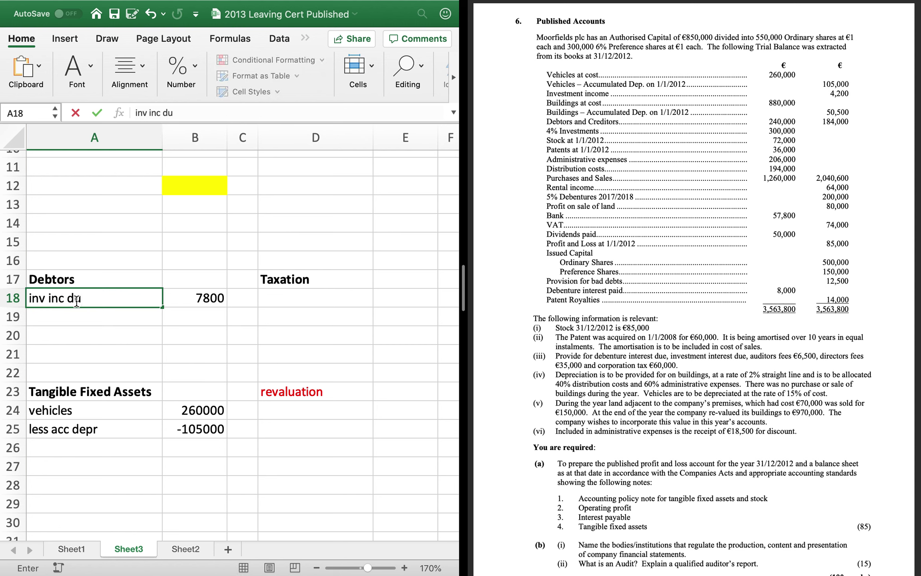
{"action": "type", "text": "e"}
{"action": "key", "text": "Return"}
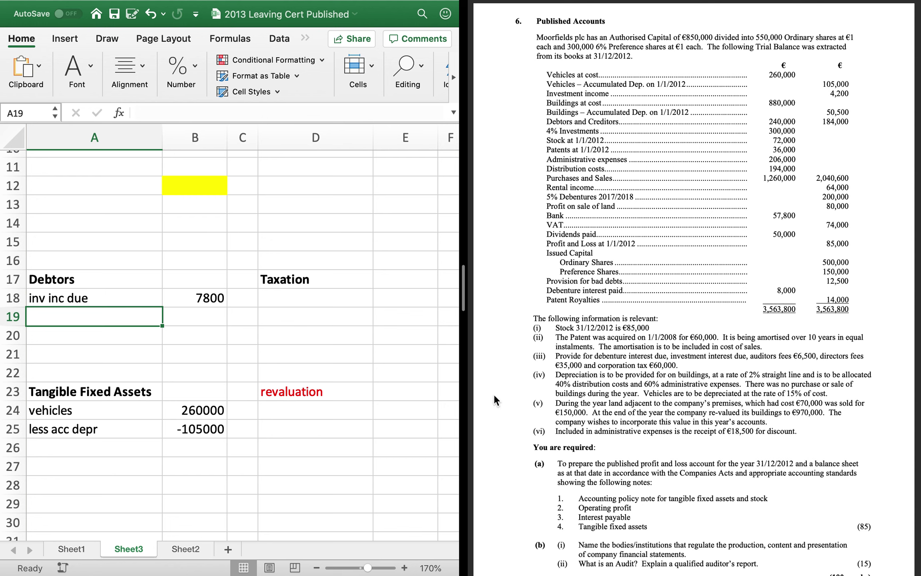
Enter 970000 in B26 under Tangible Fixed Assets and label the row "buildings"
{"action": "left_click", "coordinate": [188, 447]}
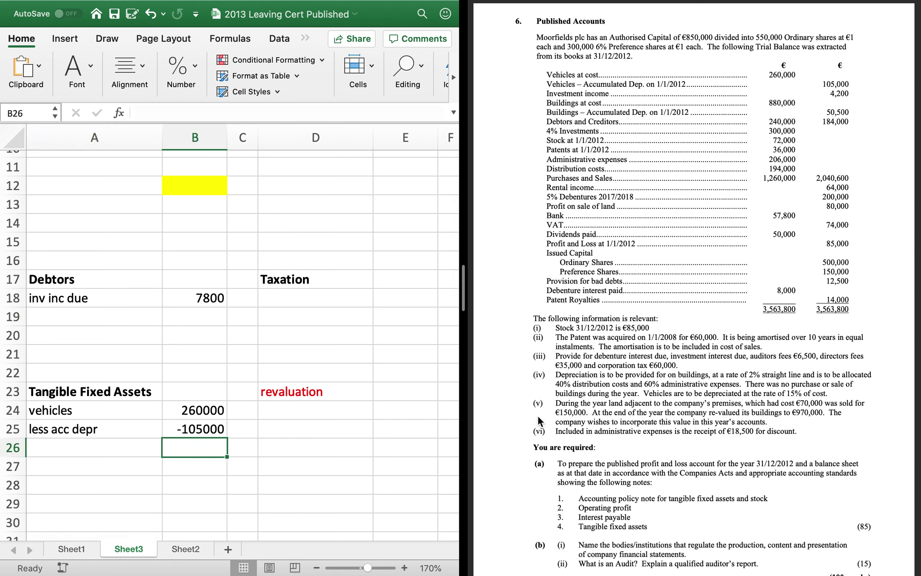
{"action": "type", "text": "970000"}
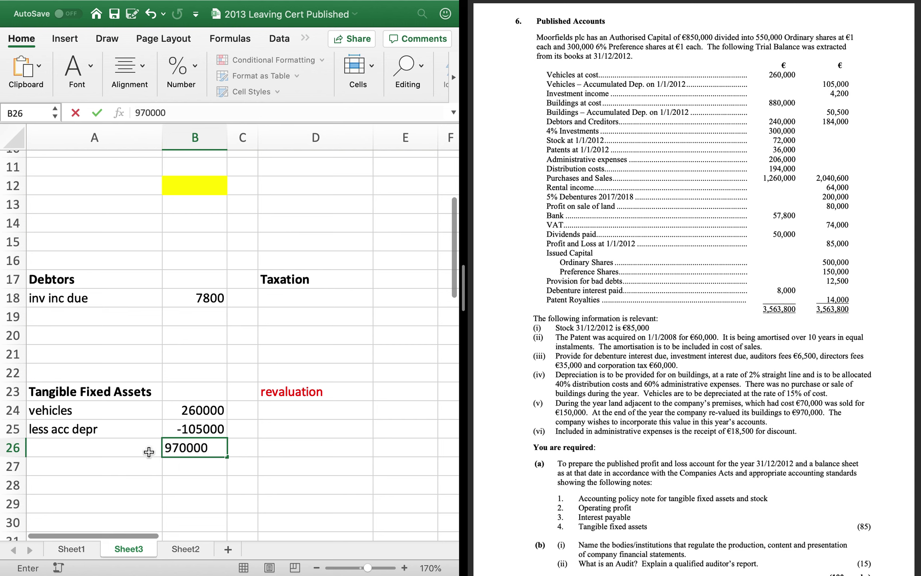
{"action": "left_click", "coordinate": [126, 450]}
{"action": "type", "text": "buildings"}
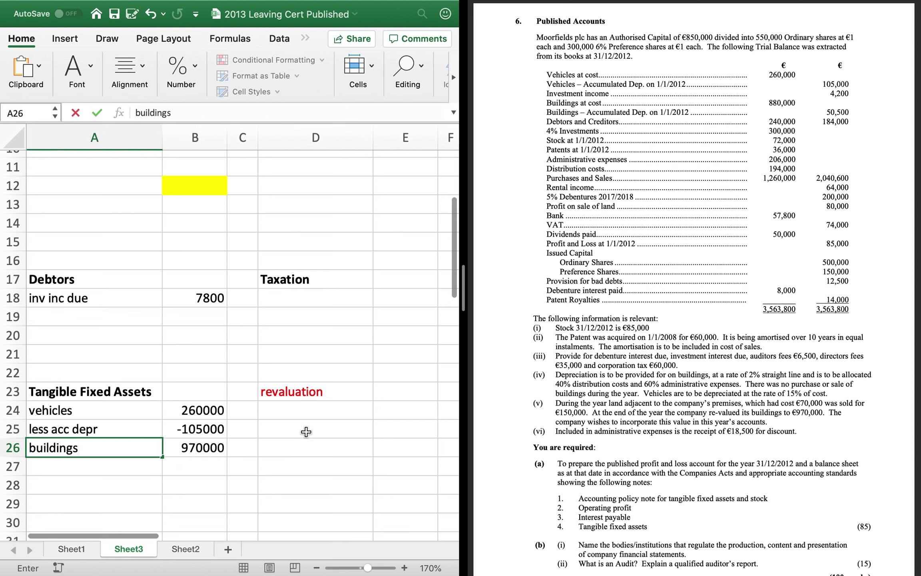
Enter 90000 in E24 under the revaluation heading and label the row "rev surplus" in D24
{"action": "left_click", "coordinate": [343, 412]}
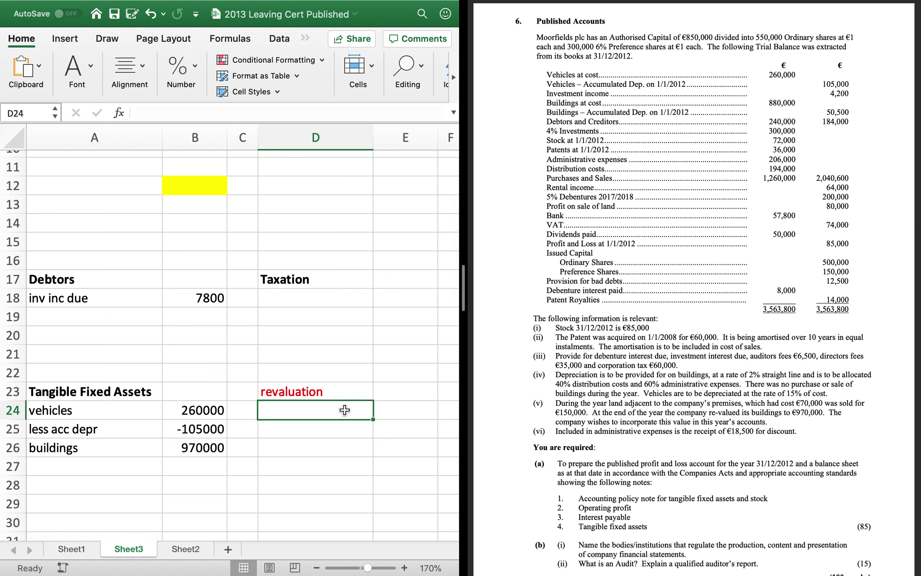
{"action": "left_click", "coordinate": [402, 408]}
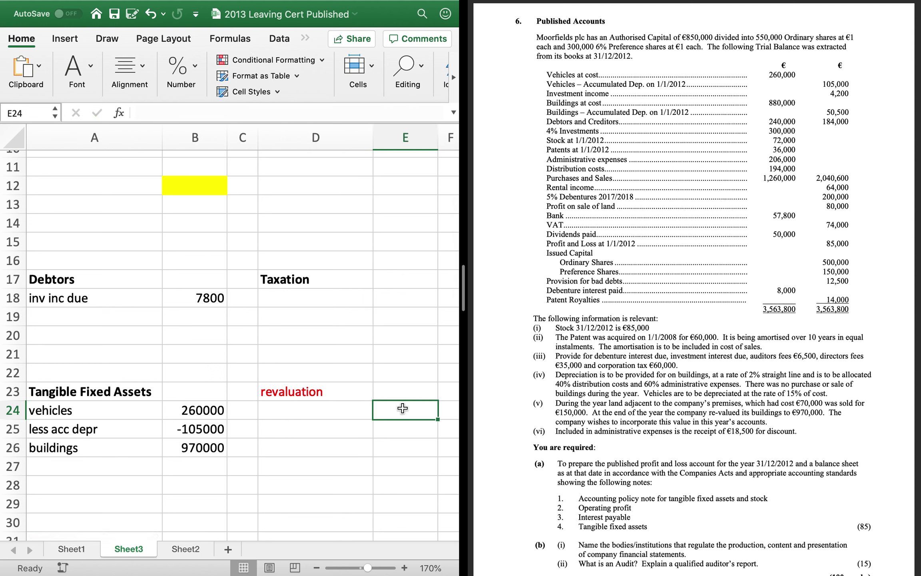
{"action": "type", "text": "90000"}
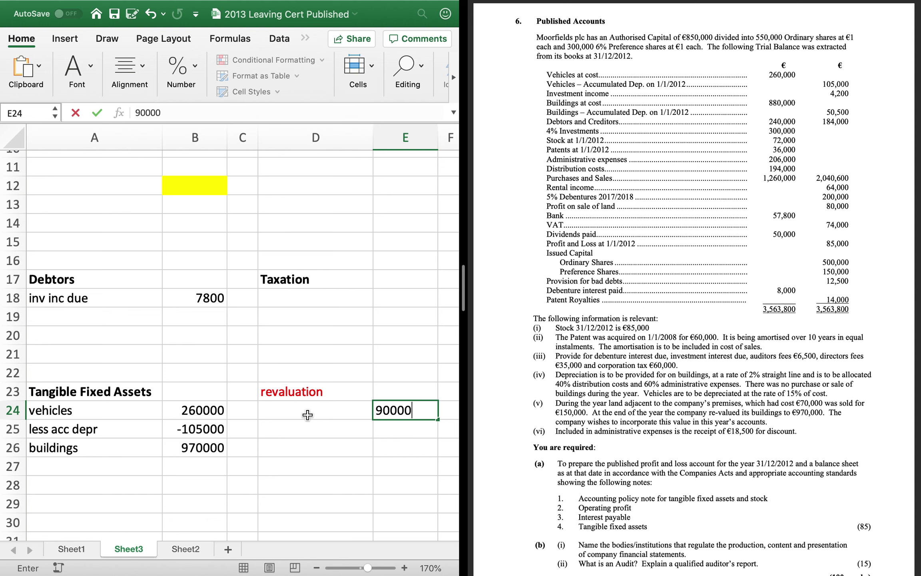
{"action": "left_click", "coordinate": [308, 415]}
{"action": "type", "text": "rev surp"}
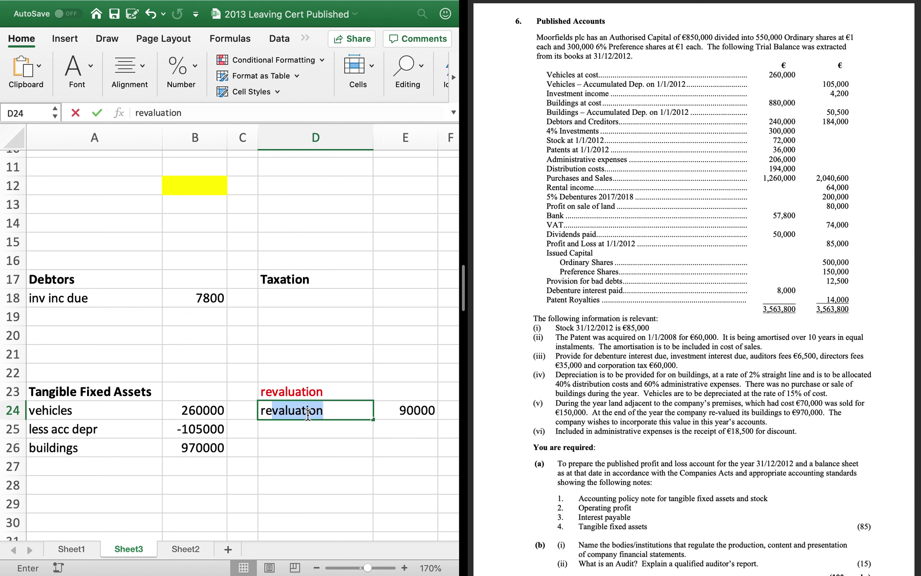
{"action": "type", "text": "lu"}
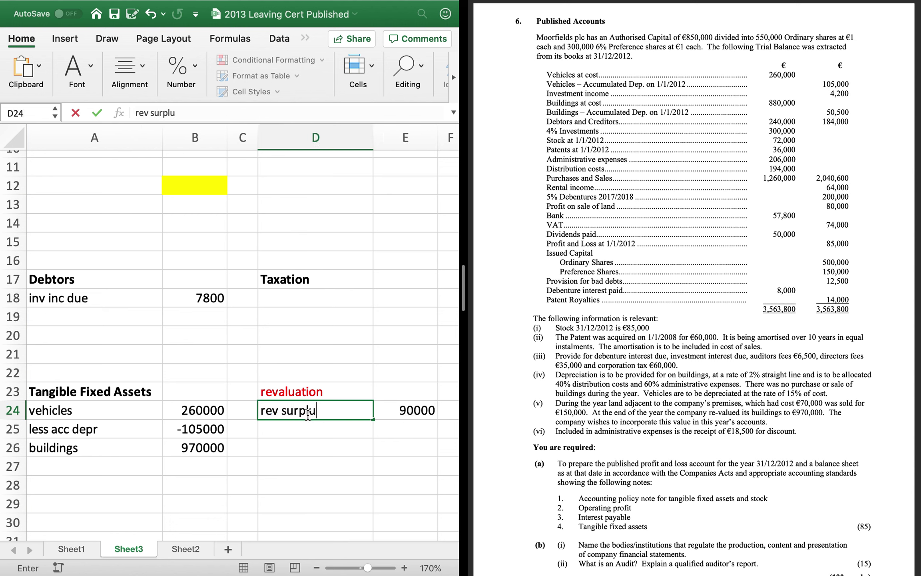
{"action": "type", "text": "s"}
{"action": "key", "text": "Return"}
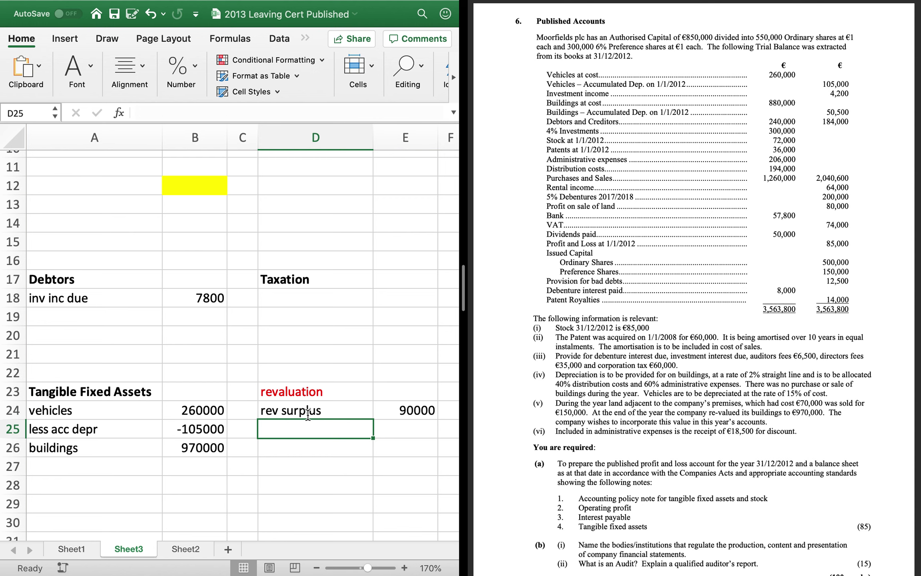
Enter 50500 in E25 of the revaluation working and label the row "acc depr"
{"action": "left_click", "coordinate": [417, 426]}
{"action": "type", "text": "50000"}
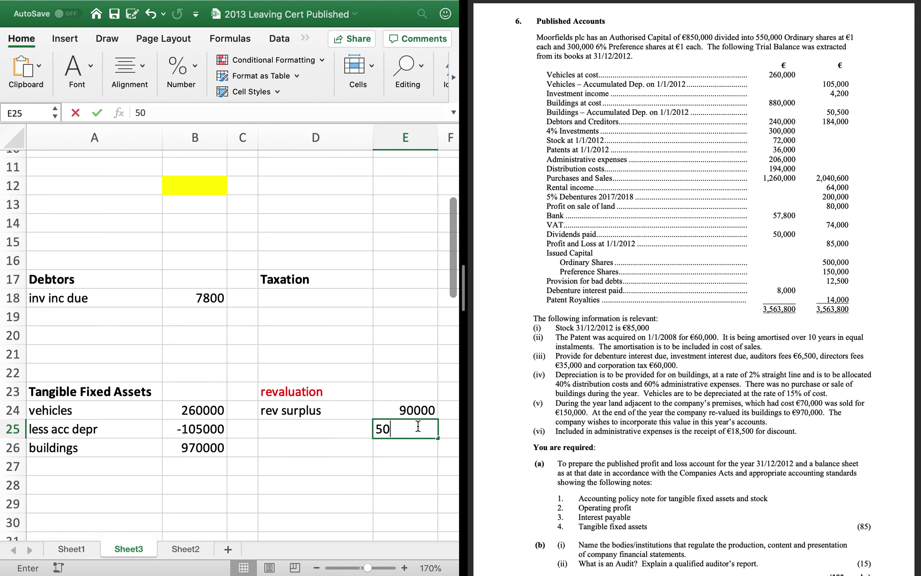
{"action": "key", "text": "BackSpace"}
{"action": "key", "text": "BackSpace"}
{"action": "key", "text": "BackSpace"}
{"action": "key", "text": "BackSpace"}
{"action": "type", "text": "0500"}
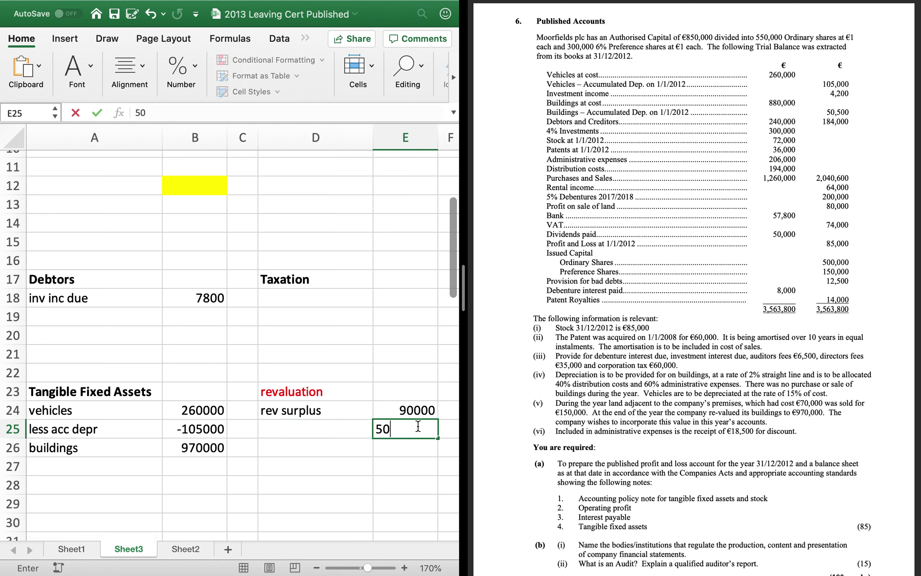
{"action": "key", "text": "Return"}
{"action": "left_click", "coordinate": [328, 426]}
{"action": "type", "text": "a"}
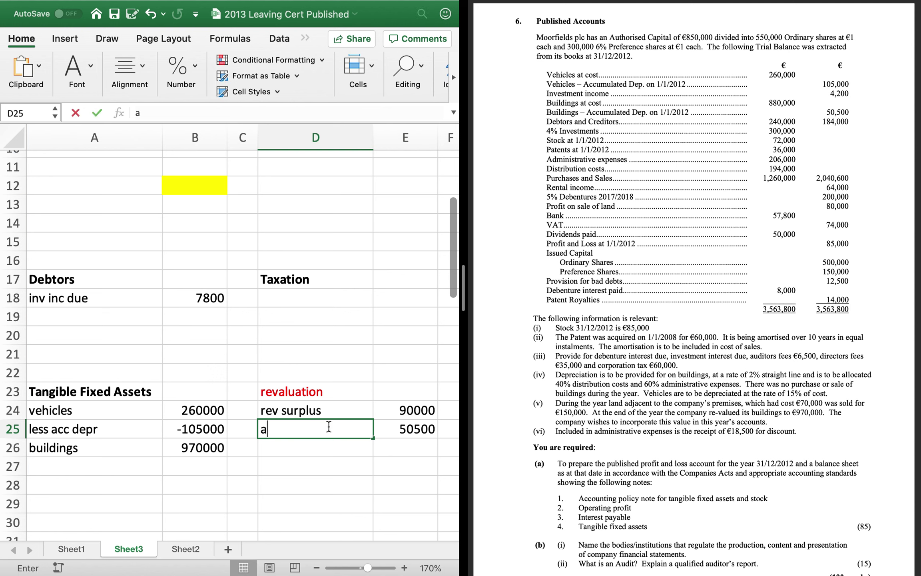
{"action": "type", "text": "cc depr"}
{"action": "key", "text": "Return"}
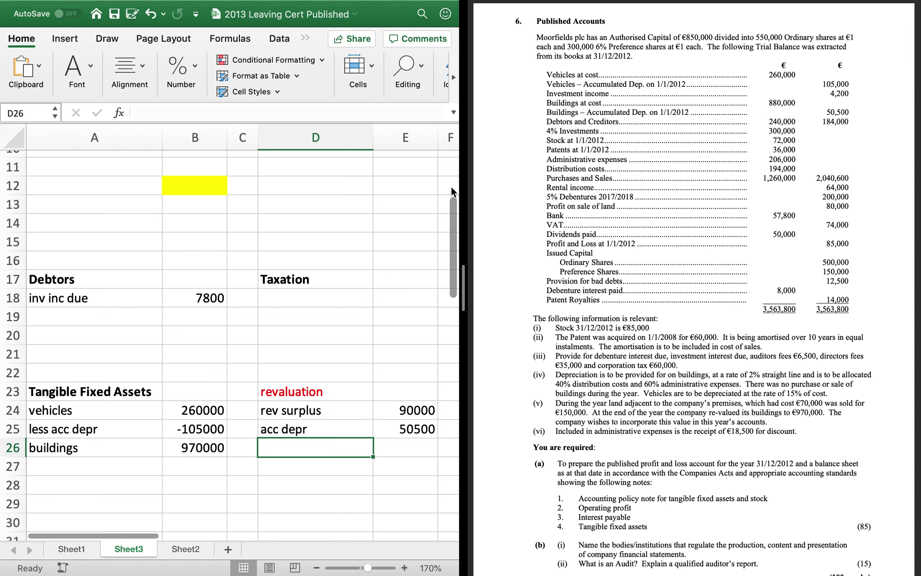
Add a "debtors" line with 240000 in row 19 of the Debtors working and a "less bdp" label in A20
{"action": "left_click", "coordinate": [61, 317]}
{"action": "type", "text": "debtor"}
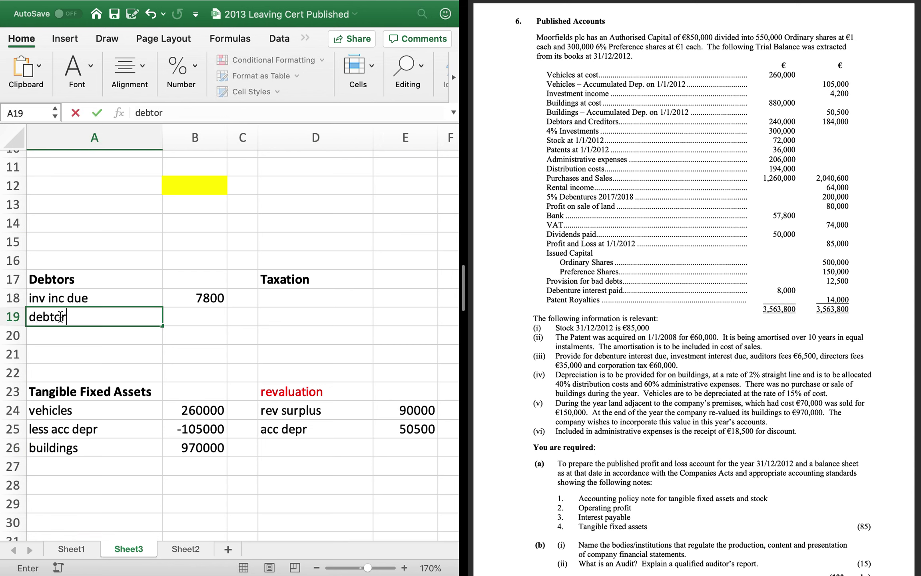
{"action": "type", "text": "s"}
{"action": "key", "text": "Tab"}
{"action": "type", "text": "240000"}
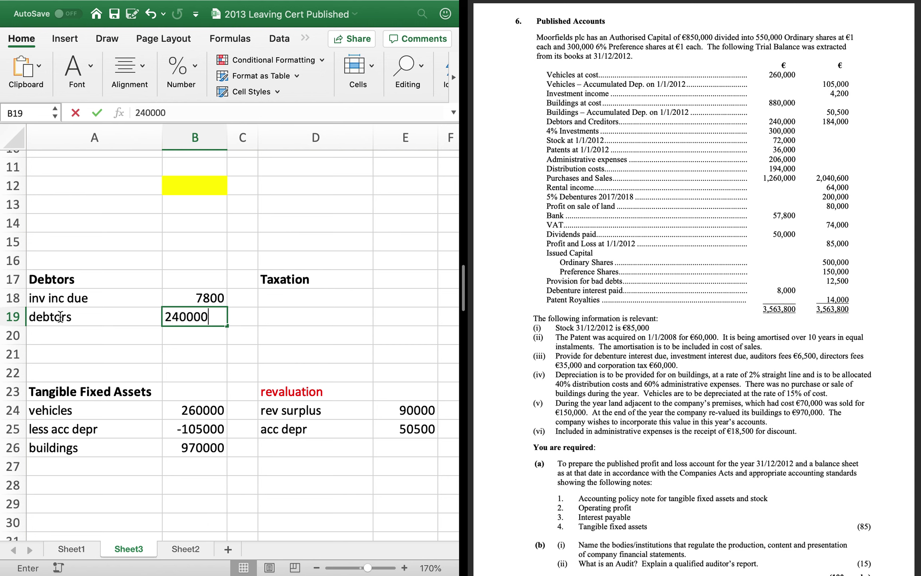
{"action": "key", "text": "Return"}
{"action": "type", "text": "less bdp"}
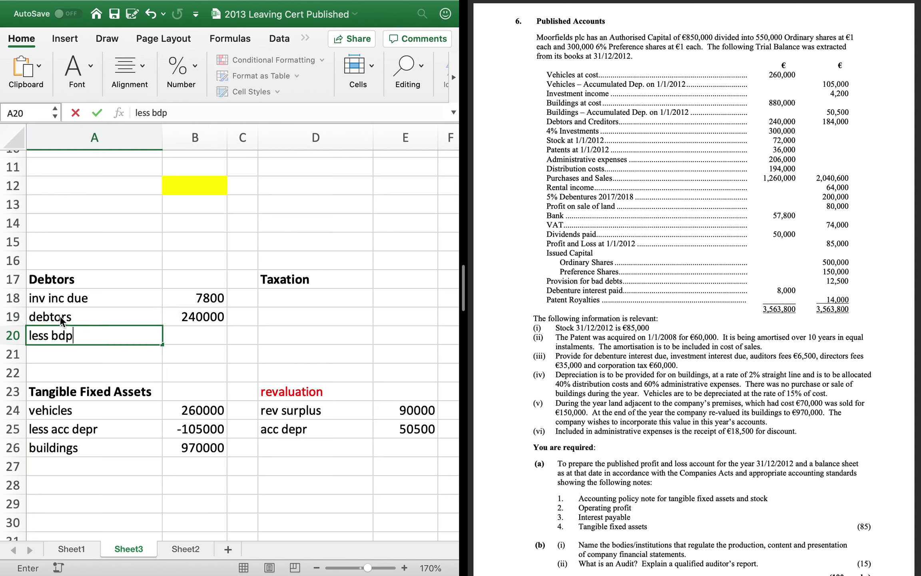
{"action": "key", "text": "Return"}
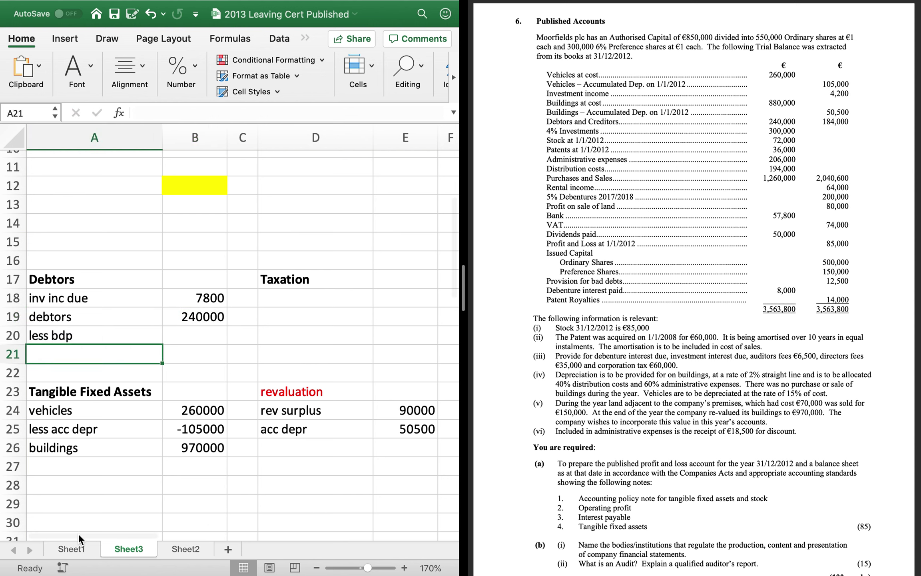
On Sheet1, enter 184000 for Trade creditors in B33 of the balance sheet
{"action": "left_click", "coordinate": [82, 546]}
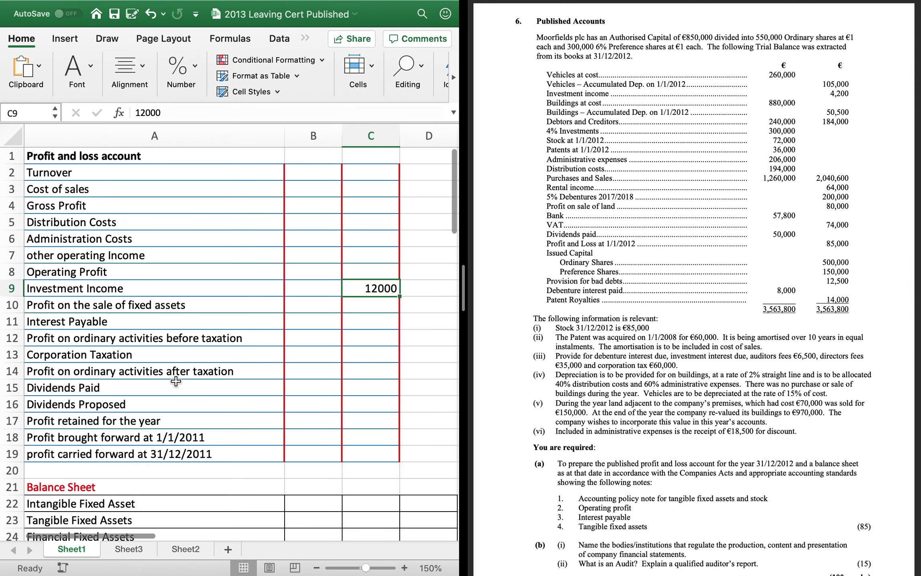
{"action": "scroll", "coordinate": [176, 380], "scroll_direction": "down", "scroll_amount": 5}
{"action": "scroll", "coordinate": [175, 380], "scroll_direction": "down", "scroll_amount": 2}
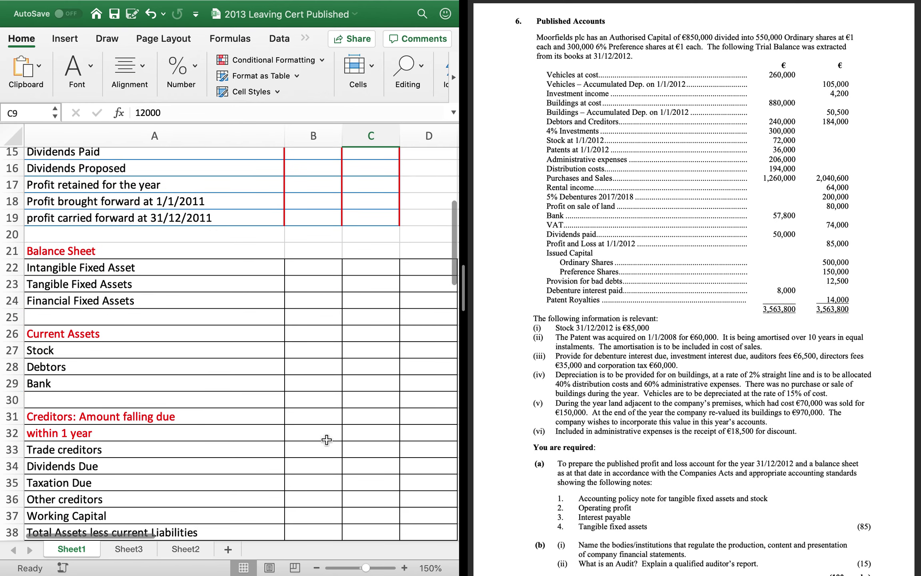
{"action": "left_click", "coordinate": [318, 450]}
{"action": "type", "text": "1"}
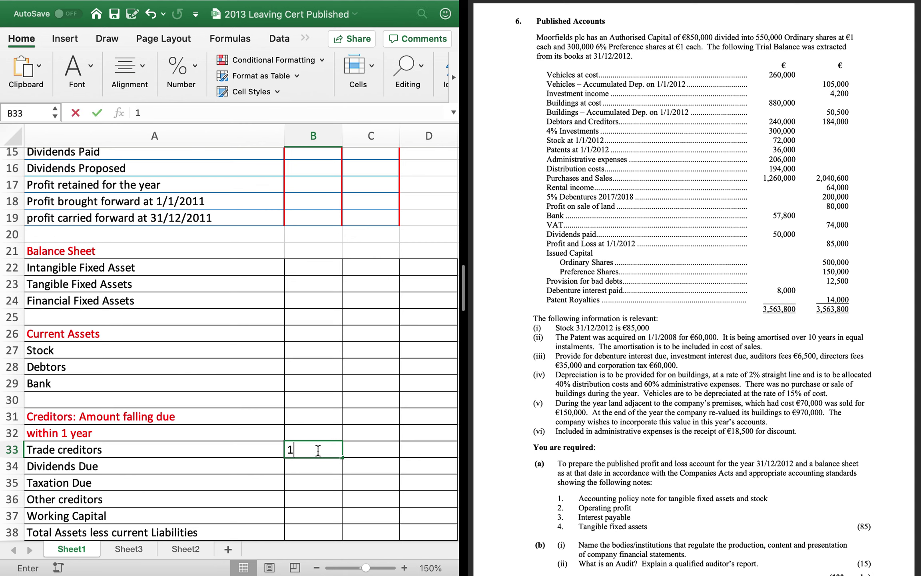
{"action": "type", "text": "84000"}
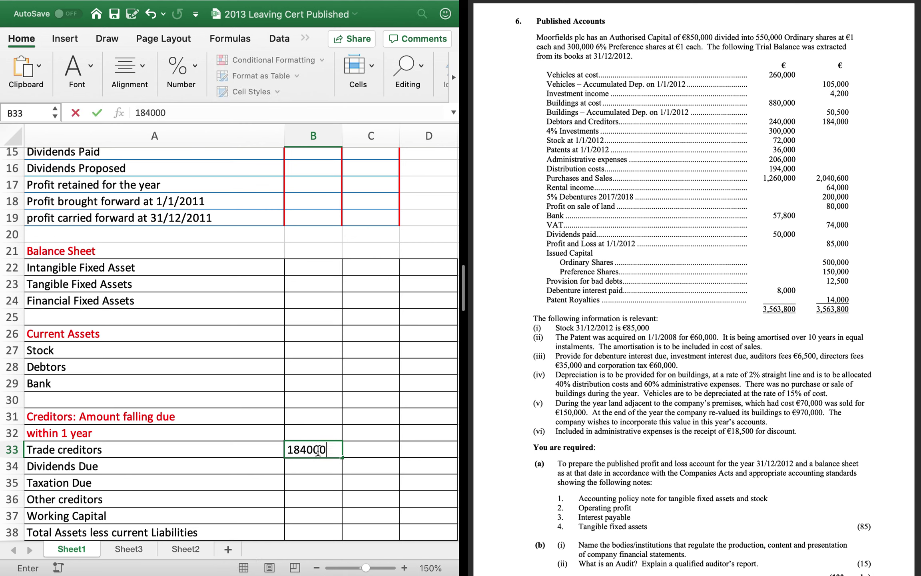
{"action": "key", "text": "Return"}
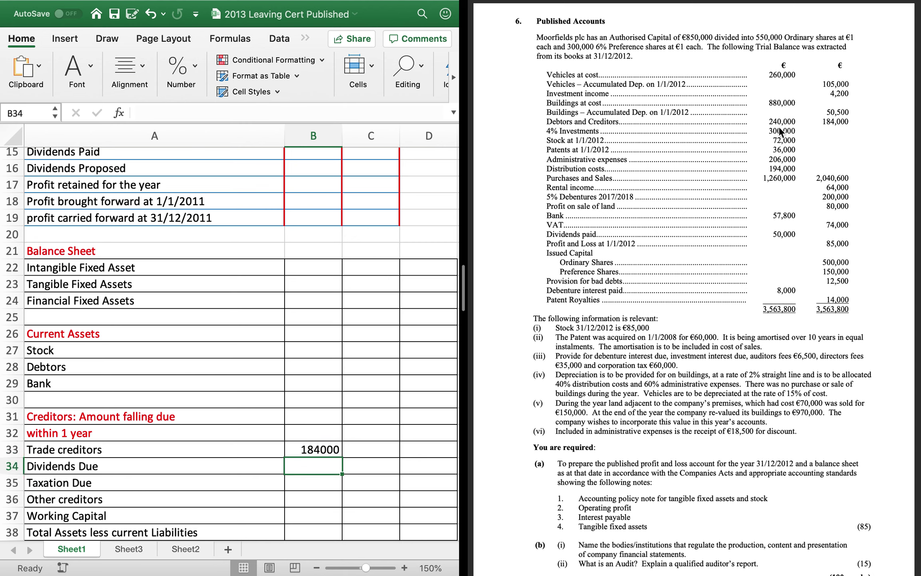
Enter 300000 for Financial Fixed Assets in D24 of the balance sheet
{"action": "left_click", "coordinate": [426, 298]}
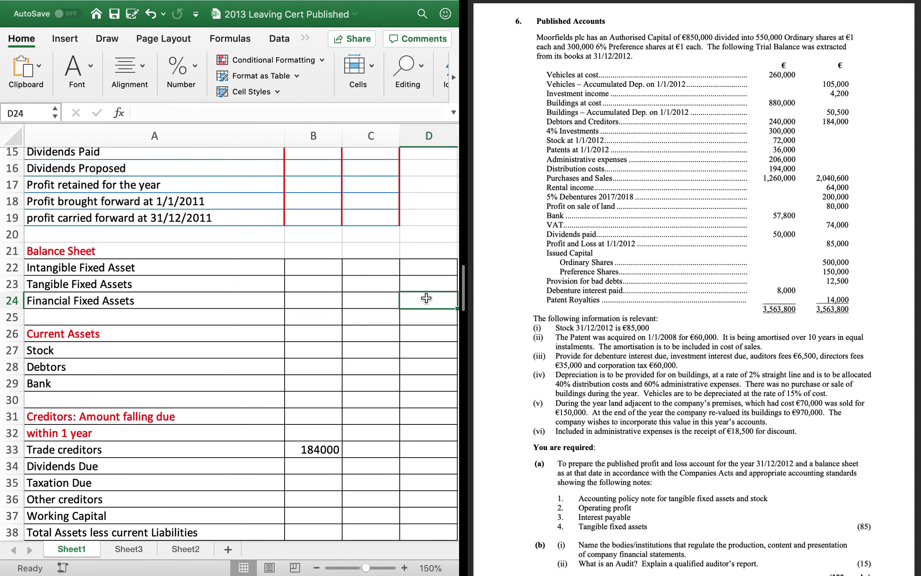
{"action": "type", "text": "300000"}
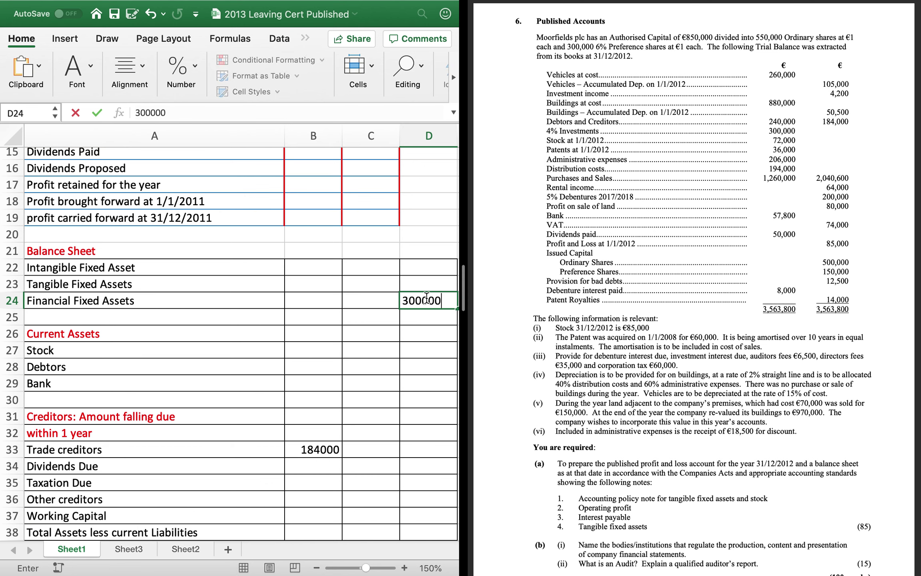
{"action": "key", "text": "Return"}
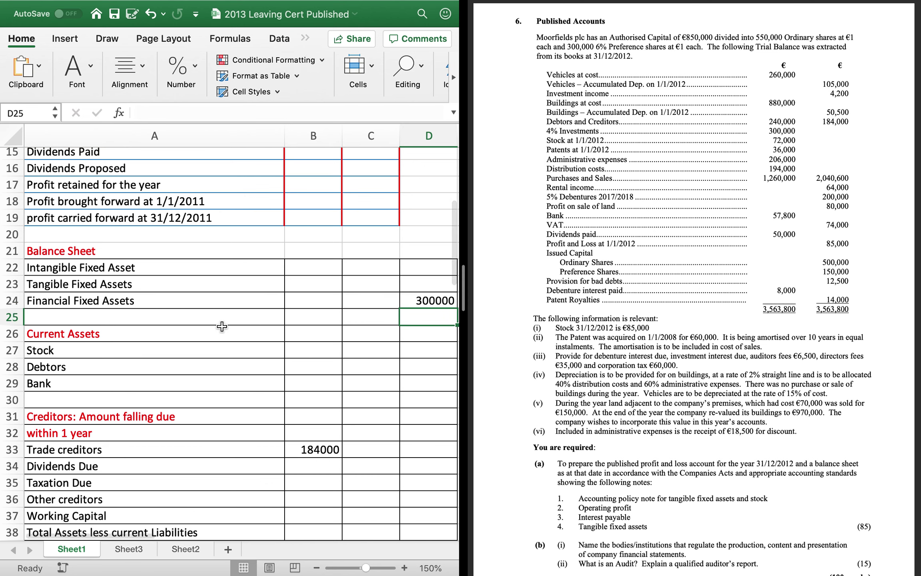
On Sheet3, enter 72000 in B2 under cost of sales and label the row "opening stock"
{"action": "left_click", "coordinate": [128, 548]}
{"action": "scroll", "coordinate": [178, 280], "scroll_direction": "up", "scroll_amount": 10}
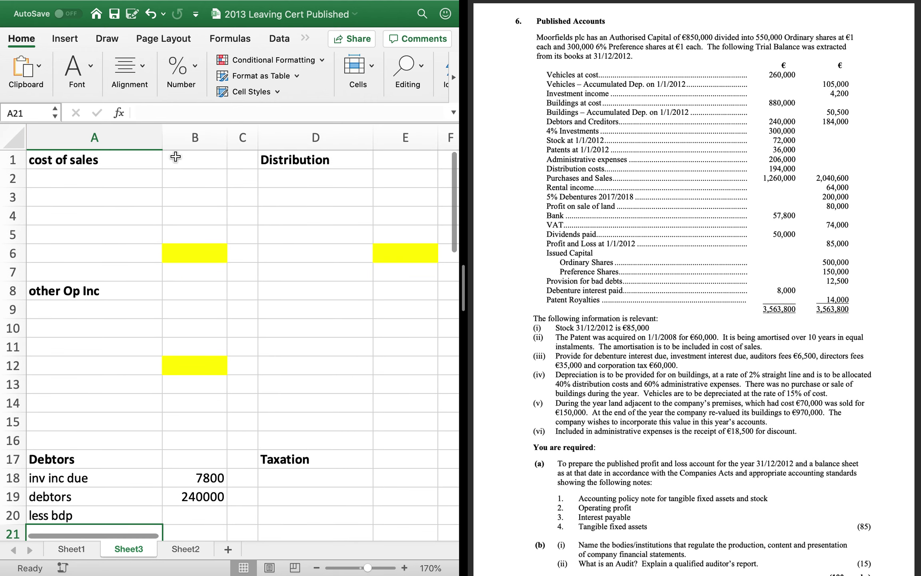
{"action": "left_click", "coordinate": [184, 186]}
{"action": "type", "text": "720"}
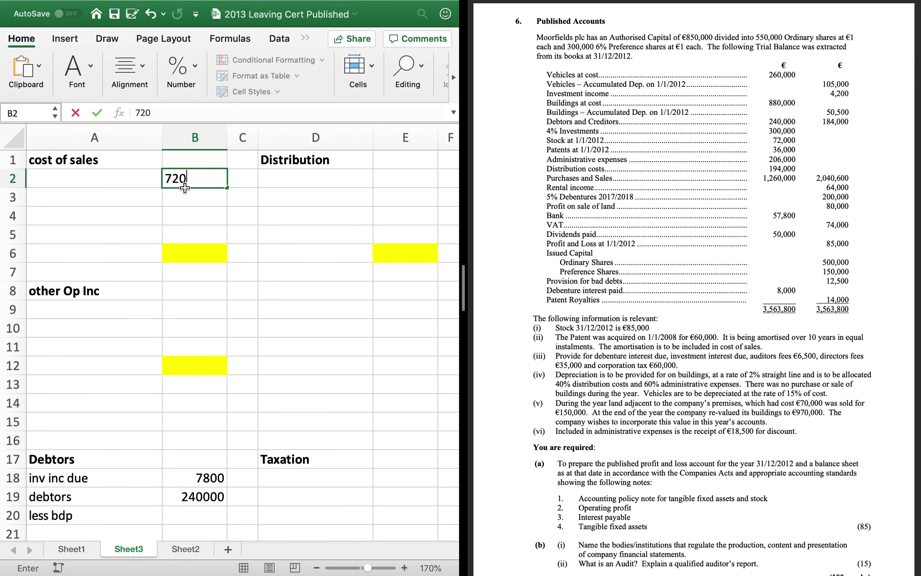
{"action": "type", "text": "00"}
{"action": "left_click", "coordinate": [91, 183]}
{"action": "type", "text": "openi"}
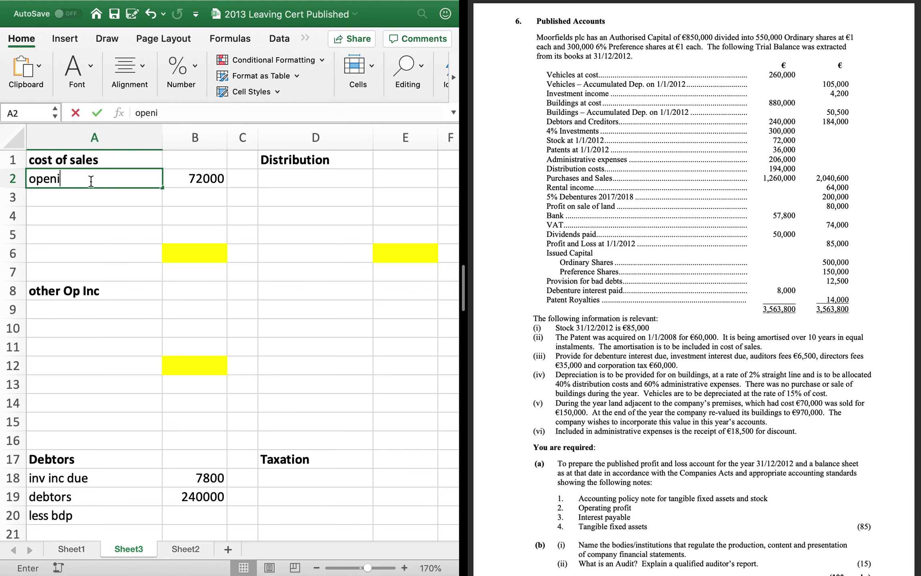
{"action": "type", "text": "ng stock"}
{"action": "key", "text": "Return"}
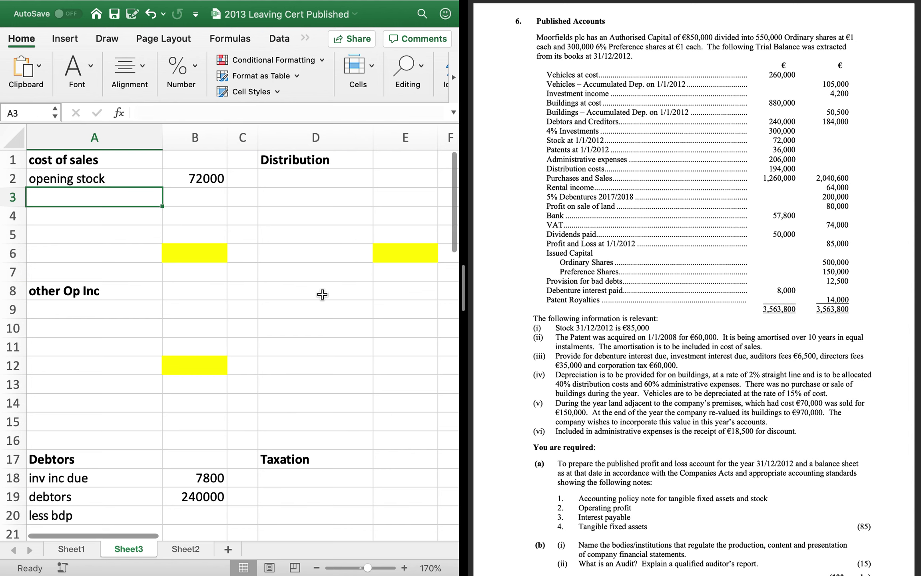
Add a "patents" line with 36000 in row 11 under the Intangible heading
{"action": "scroll", "coordinate": [319, 276], "scroll_direction": "right", "scroll_amount": 5}
{"action": "scroll", "coordinate": [320, 275], "scroll_direction": "down", "scroll_amount": 1}
{"action": "left_click", "coordinate": [394, 333]}
{"action": "type", "text": "patents"}
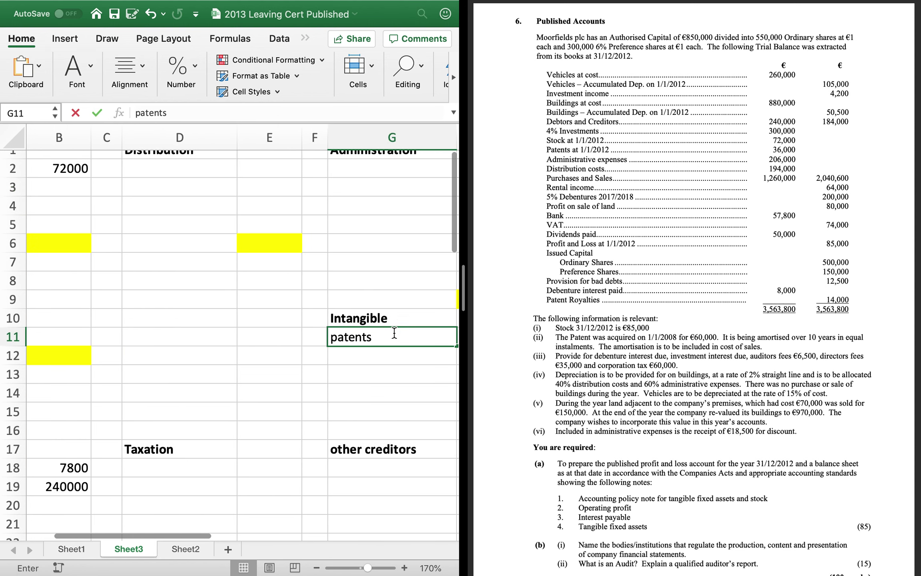
{"action": "key", "text": "Tab"}
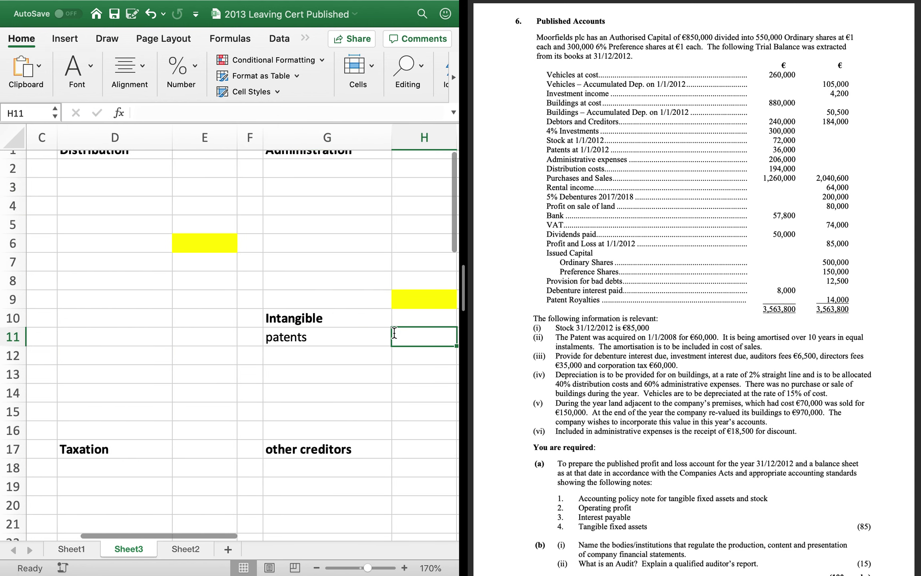
{"action": "type", "text": "36000"}
{"action": "key", "text": "Return"}
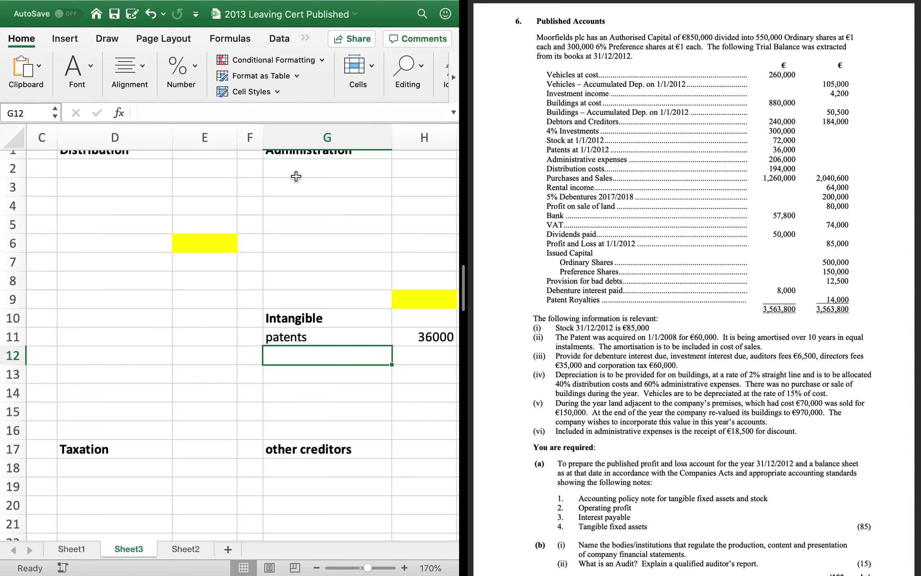
Under Administration on Sheet3, enter 206000 in H2 and label the row "administration"
{"action": "scroll", "coordinate": [298, 176], "scroll_direction": "up", "scroll_amount": 1}
{"action": "left_click", "coordinate": [394, 175]}
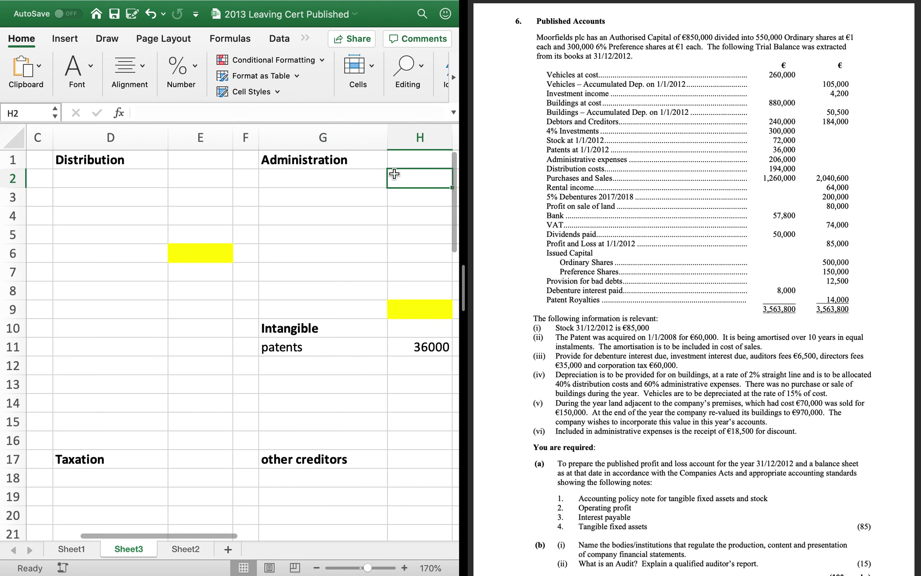
{"action": "type", "text": "206000"}
{"action": "key", "text": "Return"}
{"action": "left_click", "coordinate": [306, 176]}
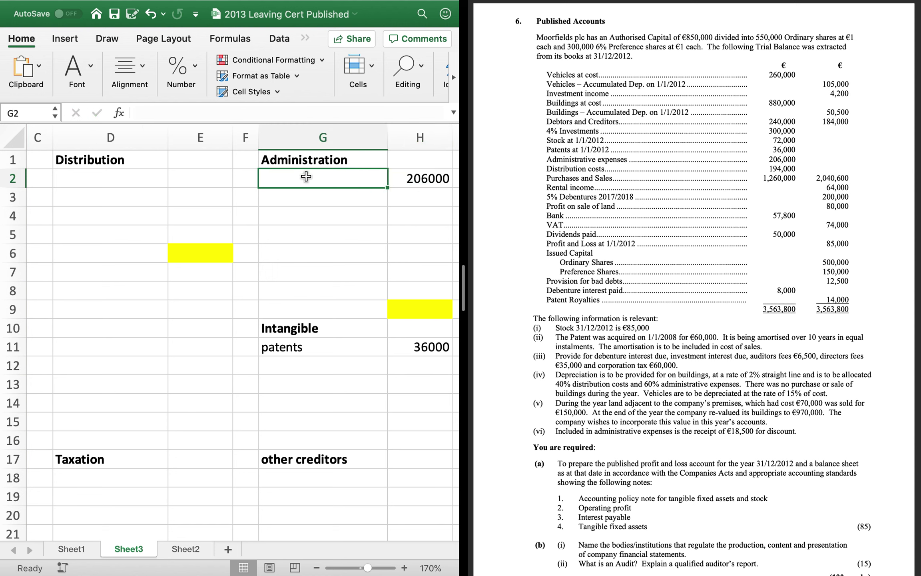
{"action": "type", "text": "af"}
{"action": "key", "text": "BackSpace"}
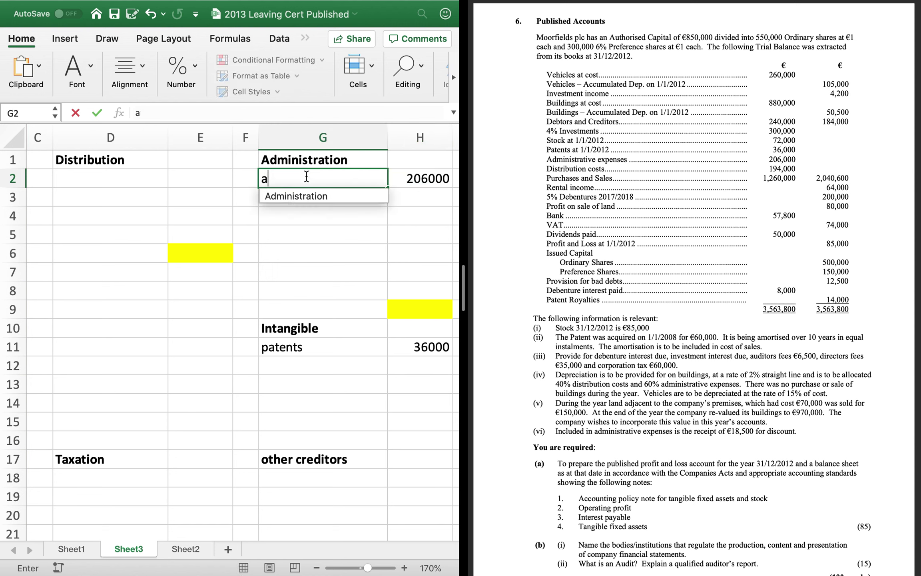
{"action": "type", "text": "d"}
{"action": "key", "text": "Return"}
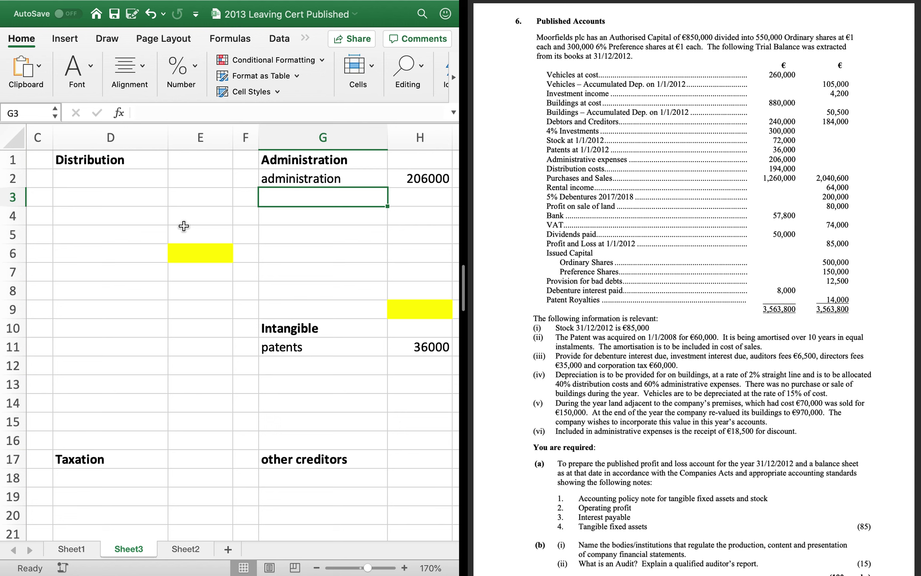
Under Distribution, enter 194000 in E2 and label the row "distribution"
{"action": "left_click", "coordinate": [188, 182]}
{"action": "type", "text": "194000"}
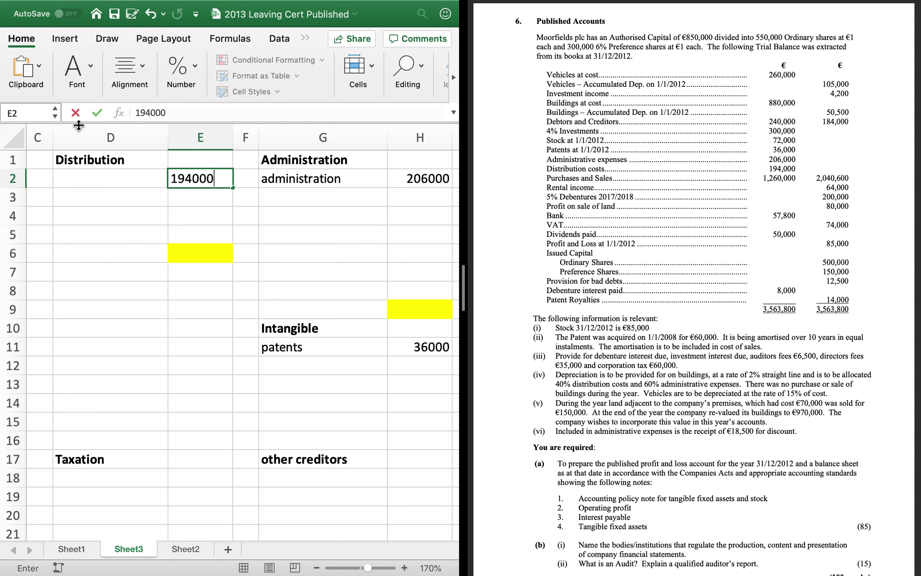
{"action": "key", "text": "Return"}
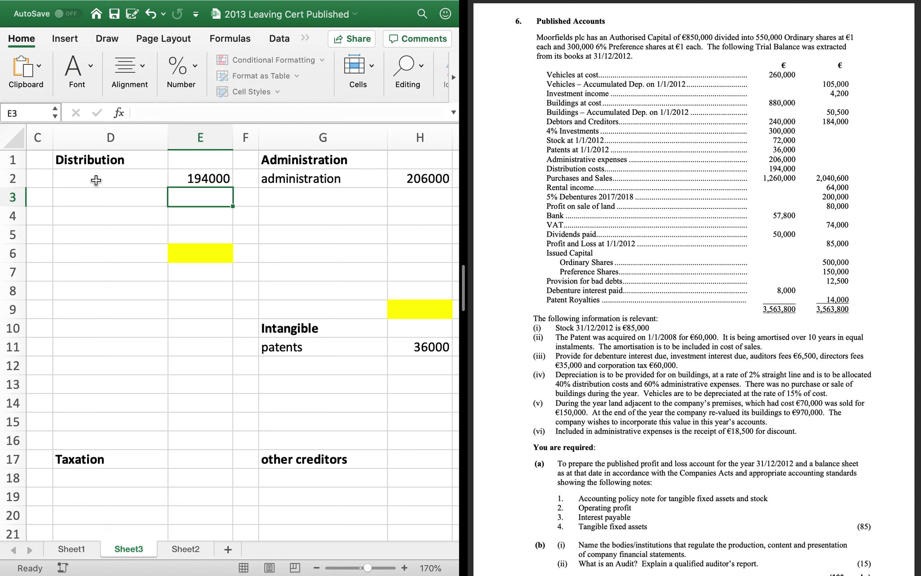
{"action": "left_click", "coordinate": [92, 181]}
{"action": "type", "text": "distribution"}
{"action": "key", "text": "Return"}
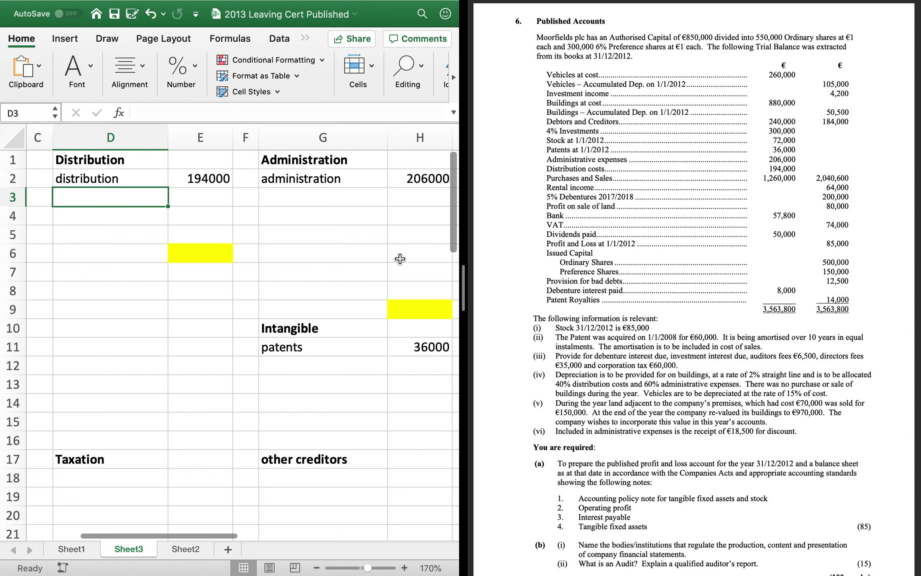
Under cost of sales, enter purchases of 1260000 in B3 and label the row "purch"
{"action": "scroll", "coordinate": [186, 332], "scroll_direction": "left", "scroll_amount": 5}
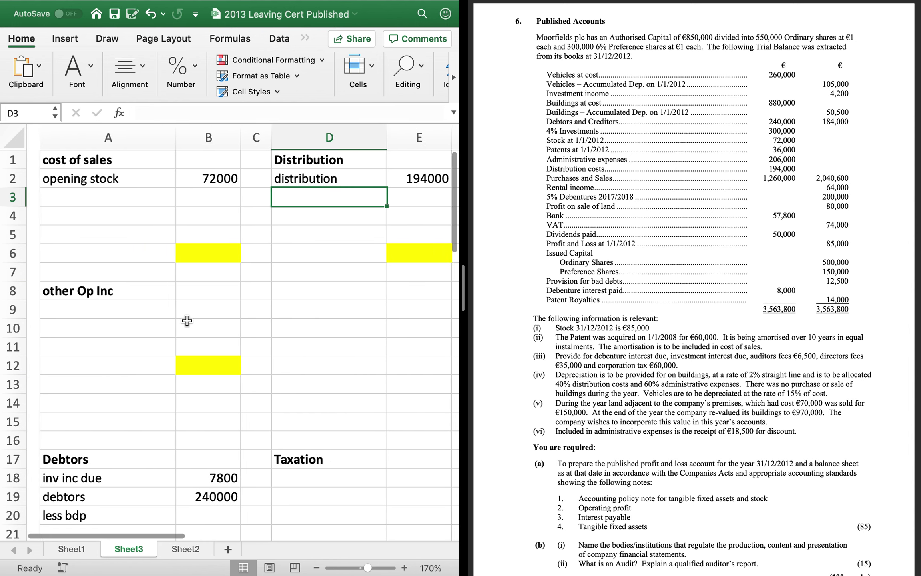
{"action": "left_click", "coordinate": [196, 198]}
{"action": "type", "text": "1260000"}
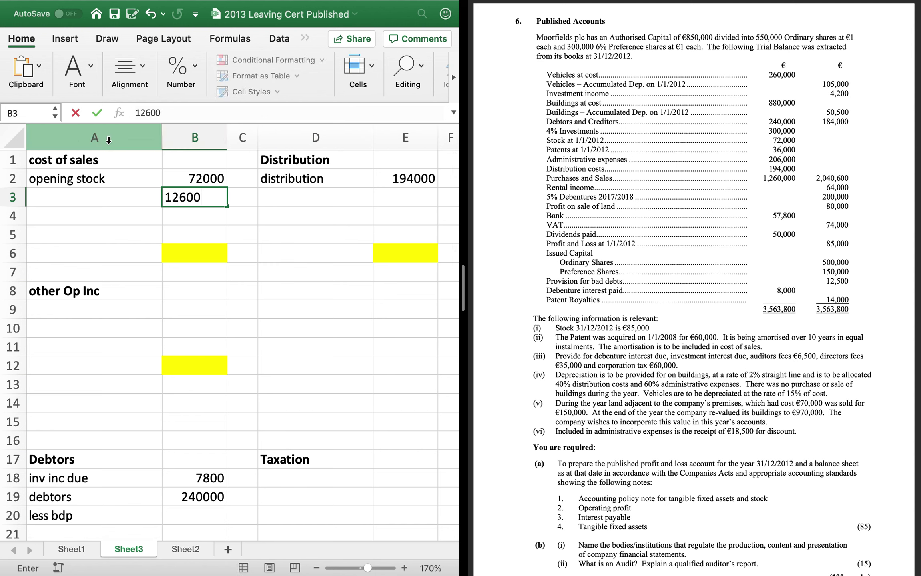
{"action": "left_click", "coordinate": [119, 202]}
{"action": "type", "text": "pur"}
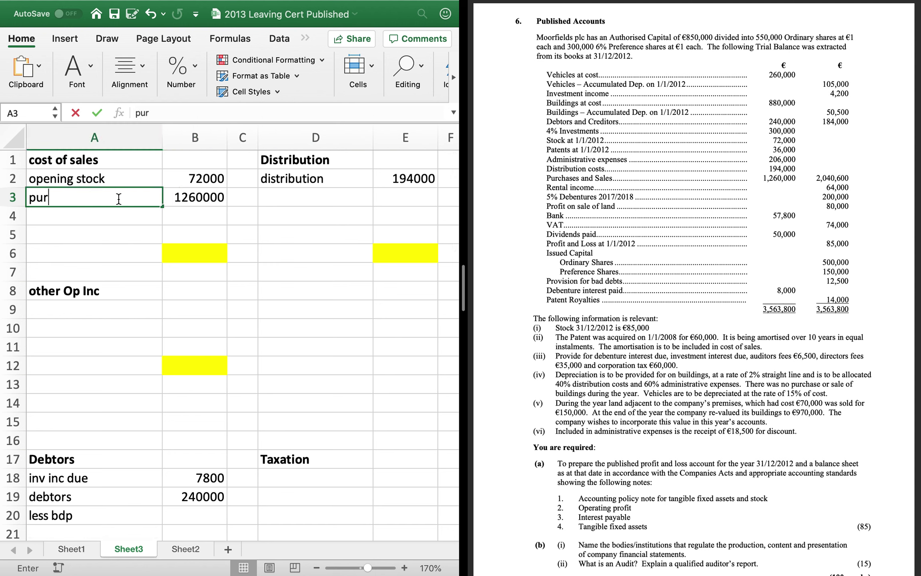
{"action": "type", "text": "ch"}
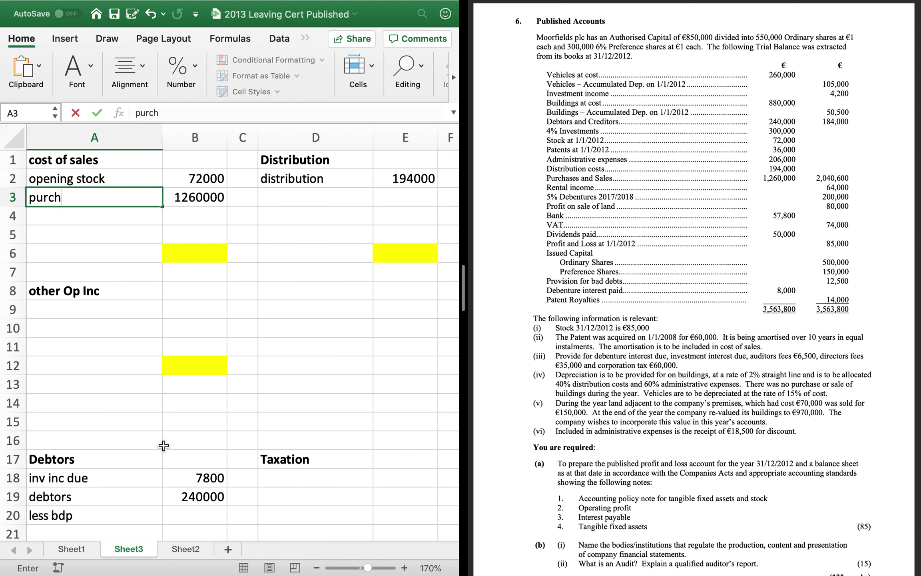
On Sheet1, enter 2040600 for Turnover in C2 of the profit and loss account
{"action": "left_click", "coordinate": [77, 546]}
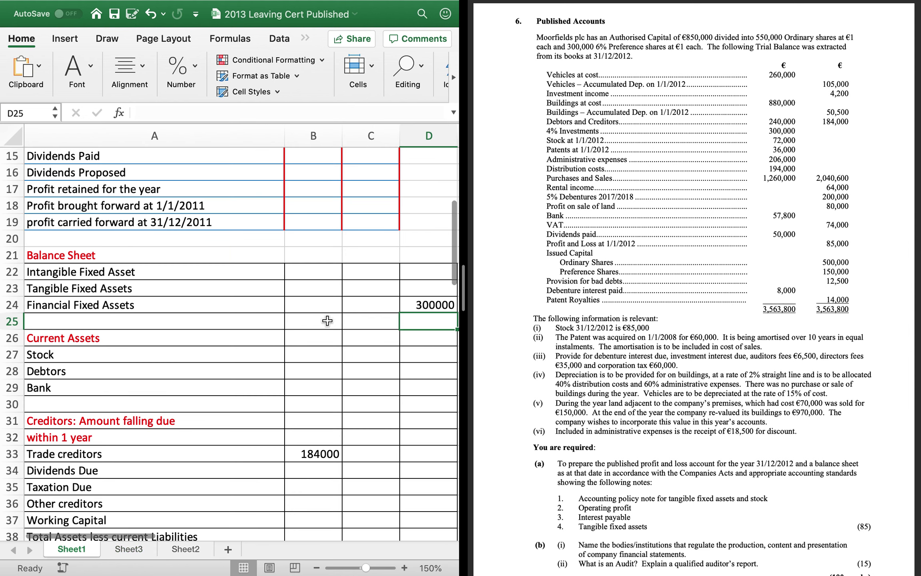
{"action": "scroll", "coordinate": [412, 276], "scroll_direction": "up", "scroll_amount": 5}
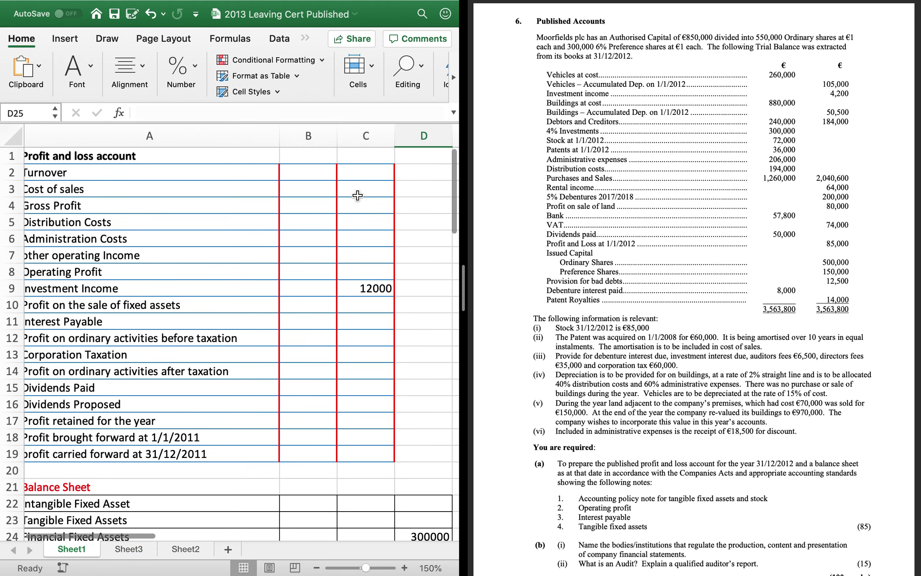
{"action": "left_click", "coordinate": [366, 172]}
{"action": "type", "text": "2040600"}
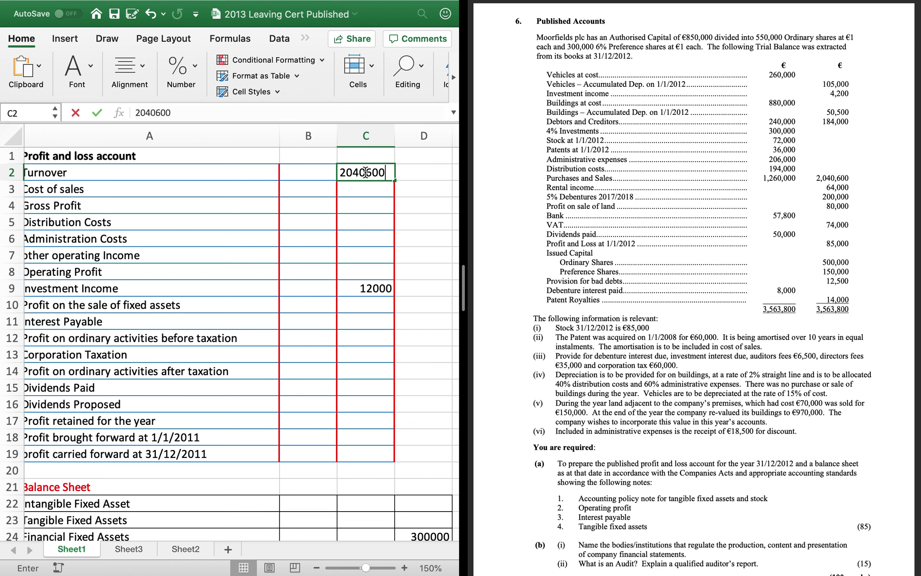
{"action": "key", "text": "Return"}
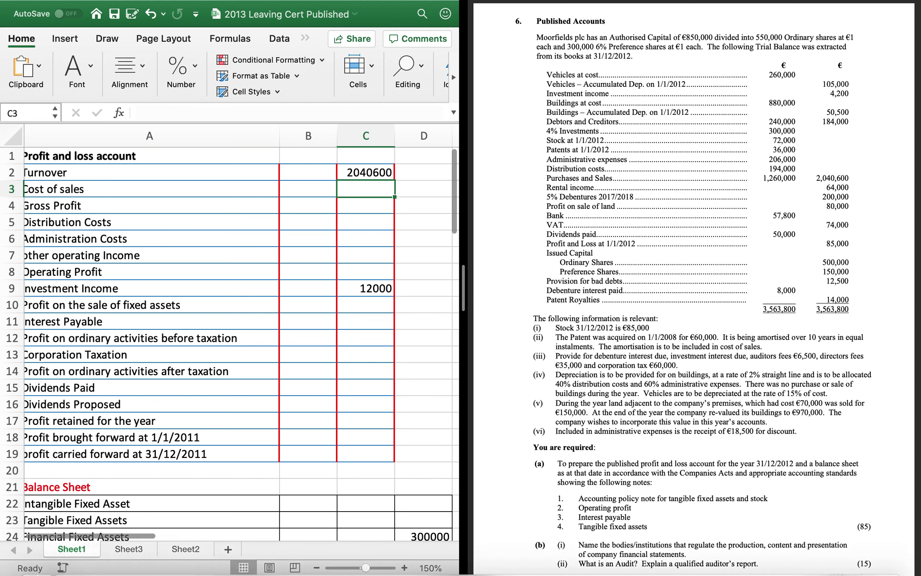
On Sheet3, enter 64000 in B9 under other Op Inc and label the row "rental income"
{"action": "left_click", "coordinate": [133, 548]}
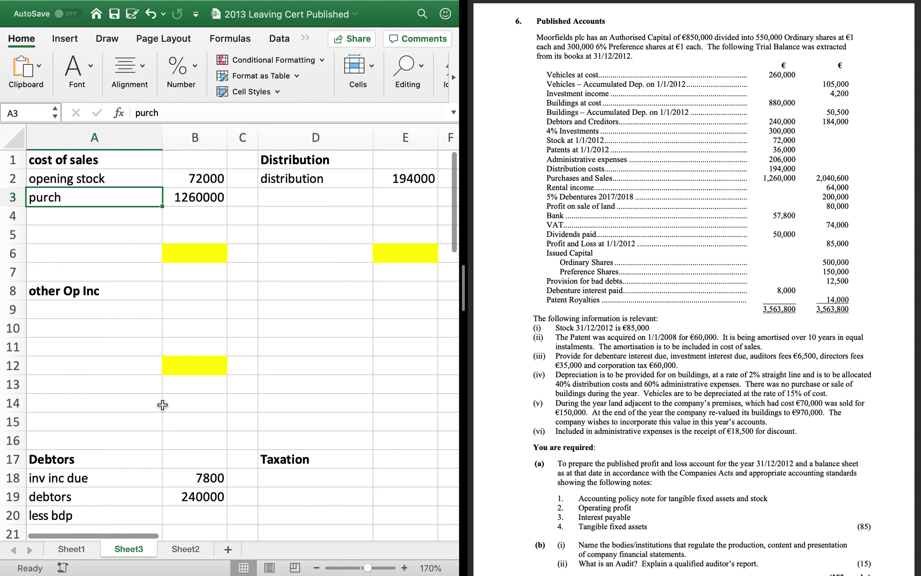
{"action": "left_click", "coordinate": [195, 311]}
{"action": "type", "text": "64000"}
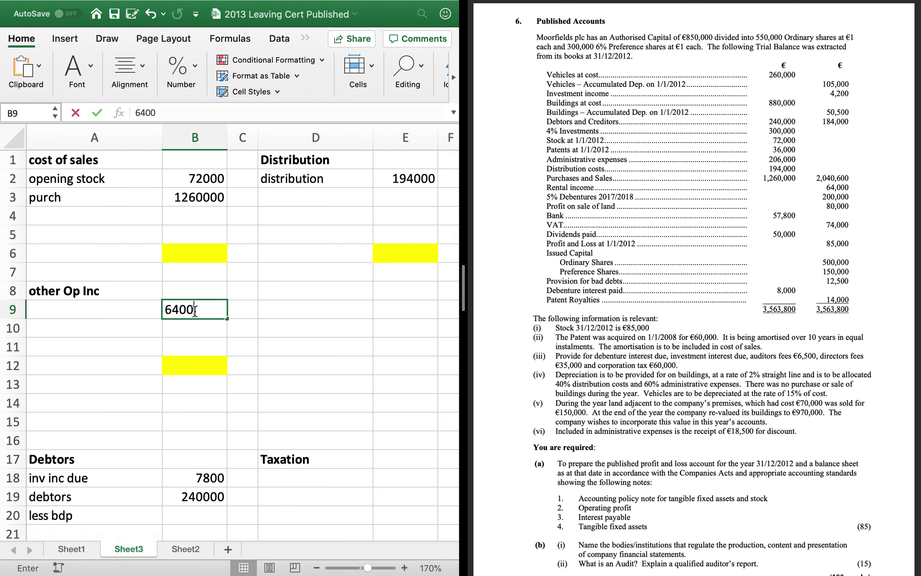
{"action": "key", "text": "Return"}
{"action": "left_click", "coordinate": [86, 310]}
{"action": "type", "text": "rent"}
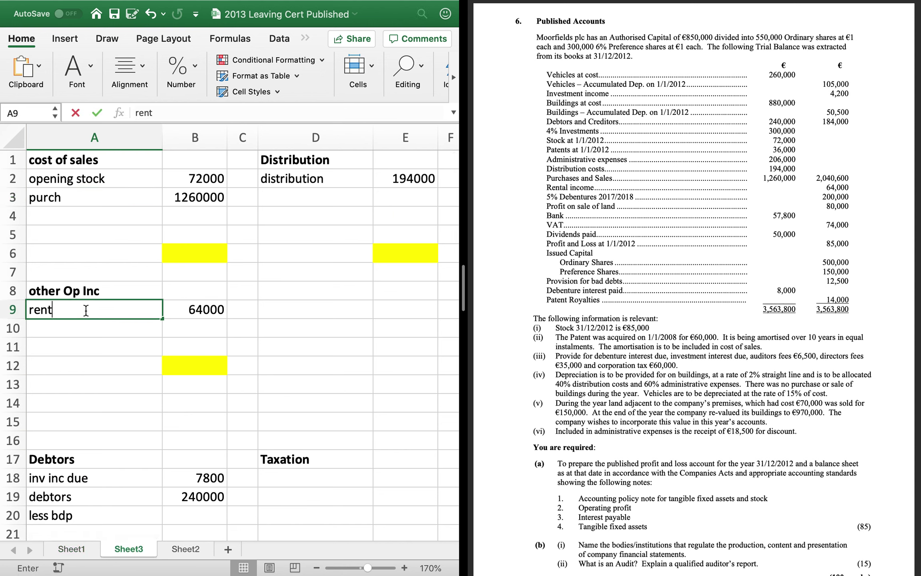
{"action": "type", "text": "al income"}
{"action": "key", "text": "Return"}
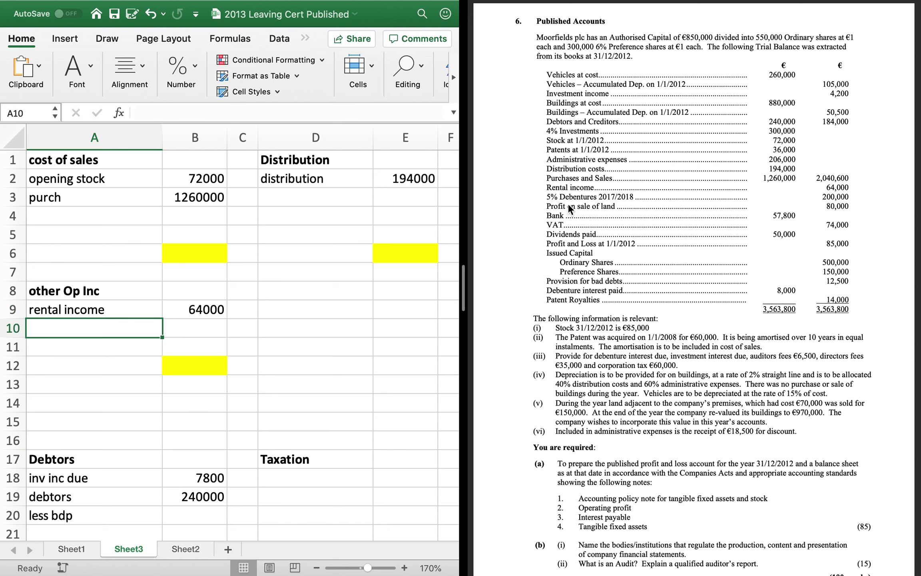
On Sheet1, relabel the debentures line in A43 as "5% Debentures 2017/18" and enter 200000 for it in D43
{"action": "left_click", "coordinate": [70, 545]}
{"action": "scroll", "coordinate": [137, 457], "scroll_direction": "down", "scroll_amount": 8}
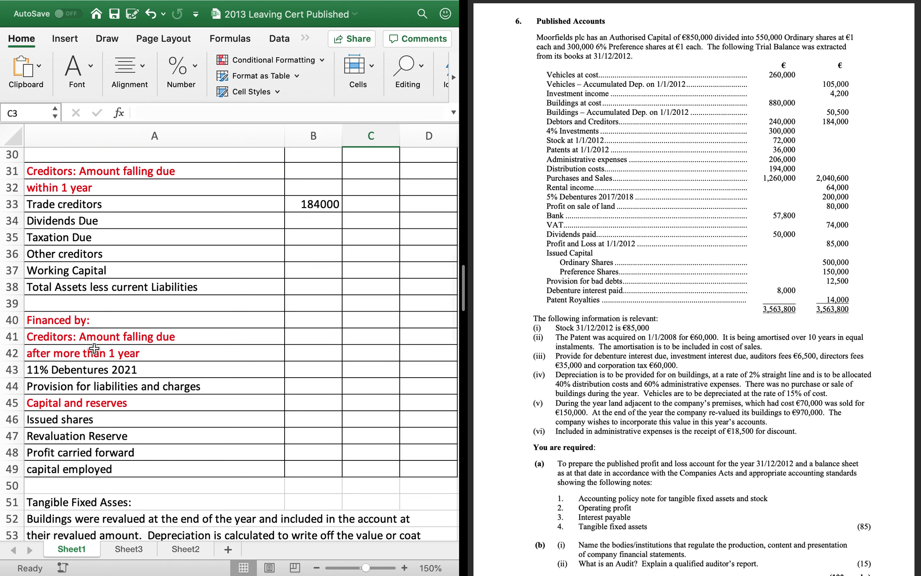
{"action": "double_click", "coordinate": [38, 370]}
{"action": "key", "text": "BackSpace"}
{"action": "key", "text": "BackSpace"}
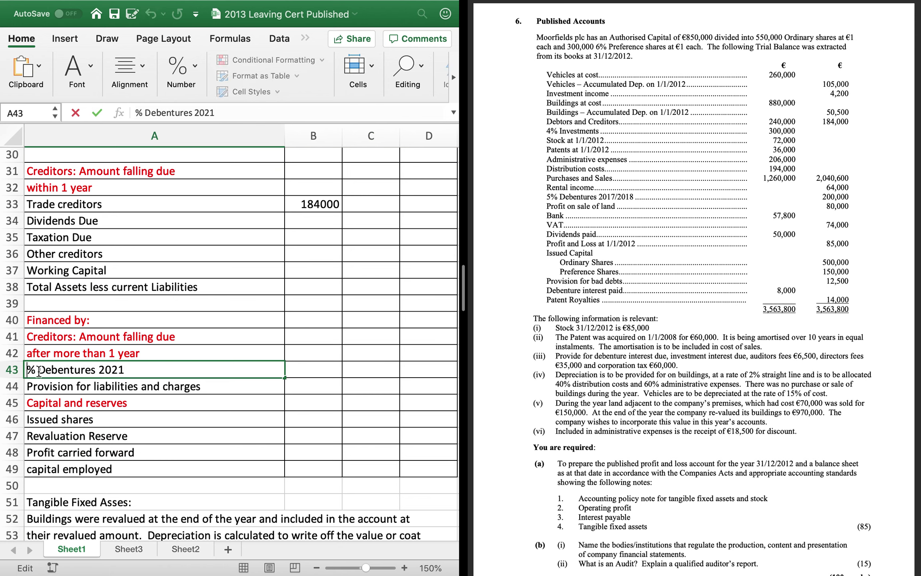
{"action": "type", "text": "5"}
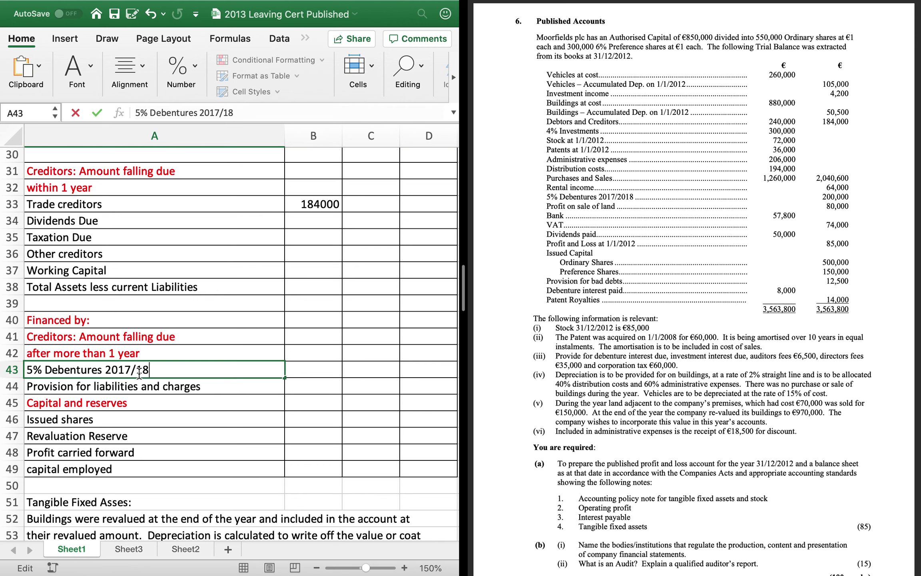
{"action": "key", "text": "Return"}
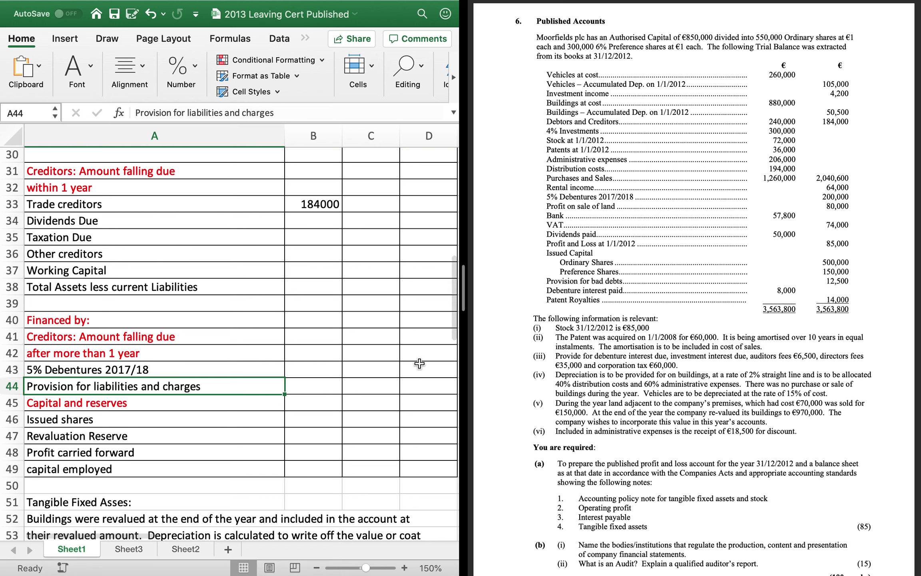
{"action": "left_click", "coordinate": [429, 369]}
{"action": "type", "text": "200000"}
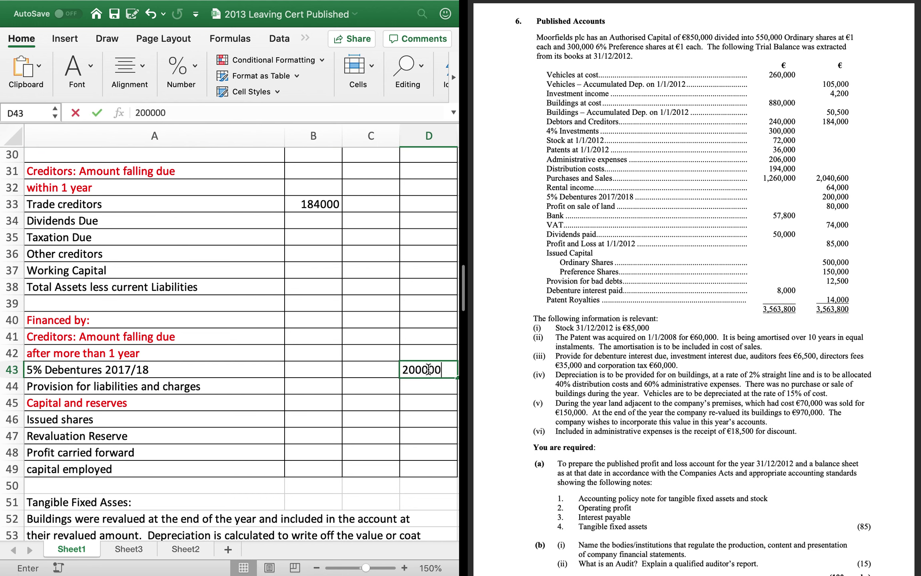
{"action": "key", "text": "Return"}
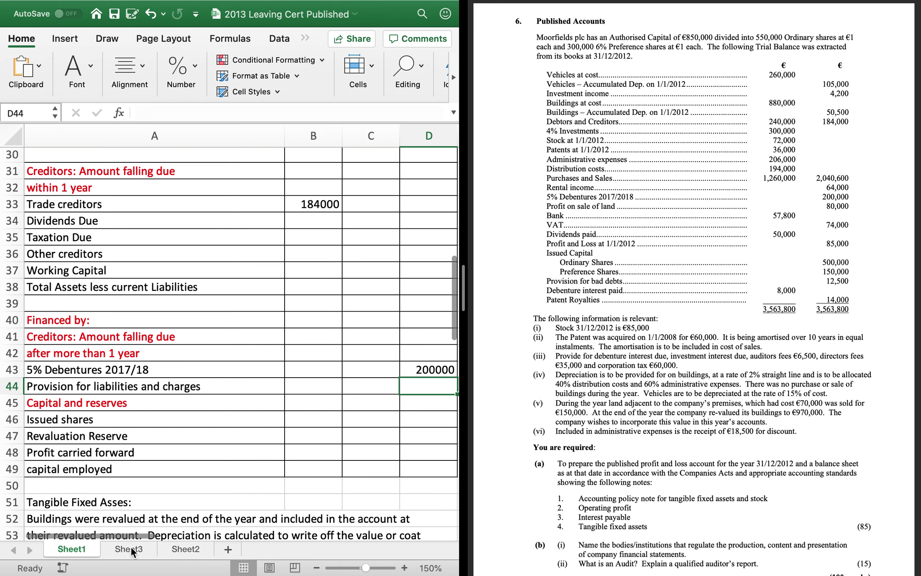
Under debenture interest on Sheet3, add "5% of 200000" with the formula =.05*200000 in row 33 and the label "less paid" in A34
{"action": "left_click", "coordinate": [131, 548]}
{"action": "scroll", "coordinate": [148, 448], "scroll_direction": "down", "scroll_amount": 10}
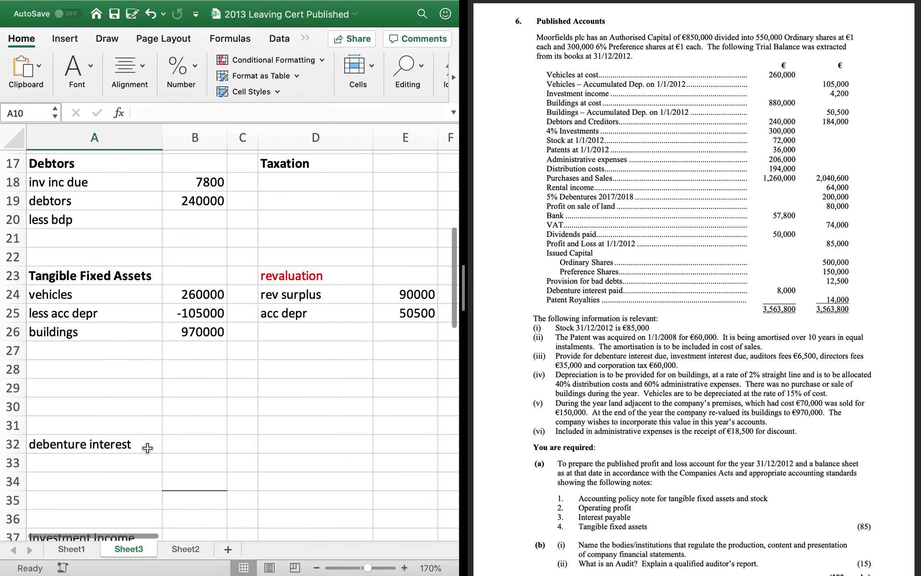
{"action": "left_click", "coordinate": [124, 362]}
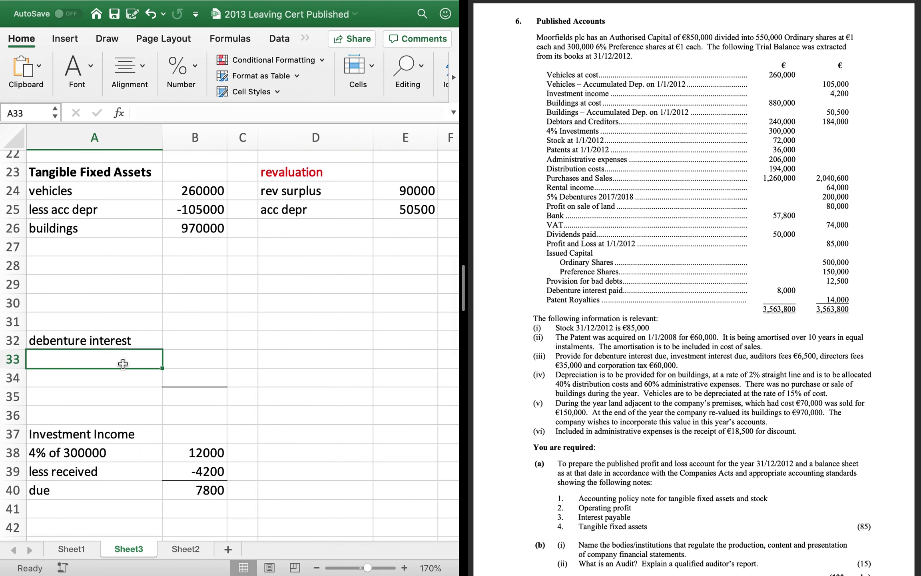
{"action": "type", "text": "5"}
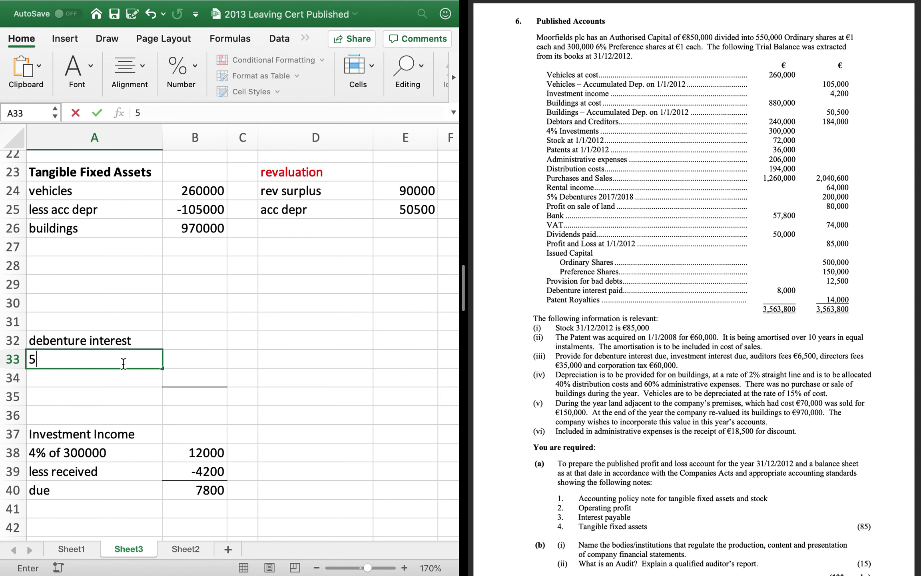
{"action": "type", "text": "% of 200000"}
{"action": "key", "text": "Tab"}
{"action": "type", "text": "="}
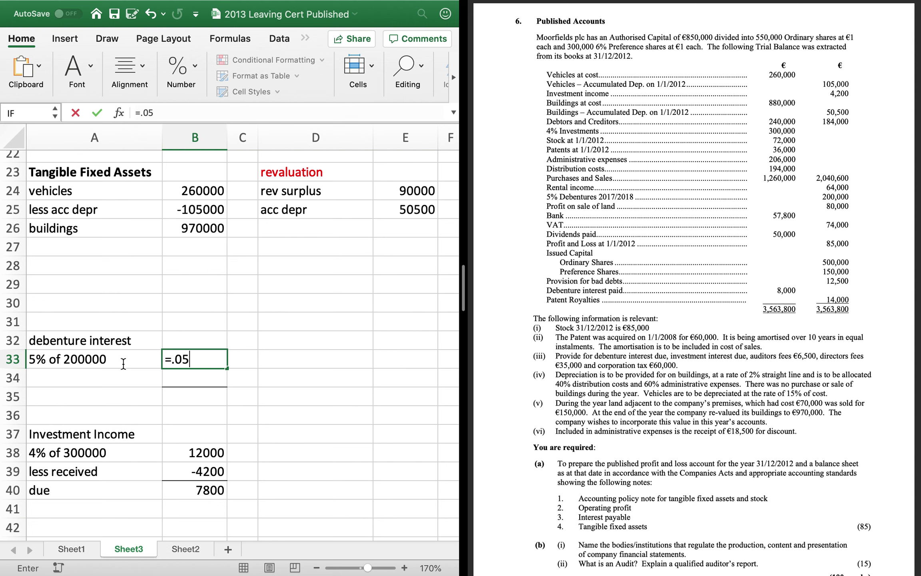
{"action": "type", "text": ".05*200000"}
{"action": "key", "text": "Return"}
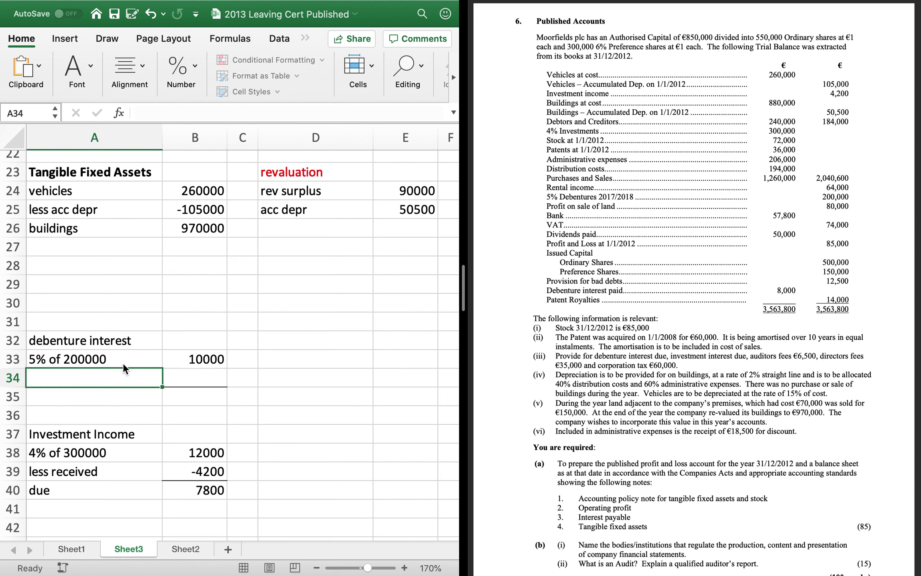
{"action": "type", "text": "less paid"}
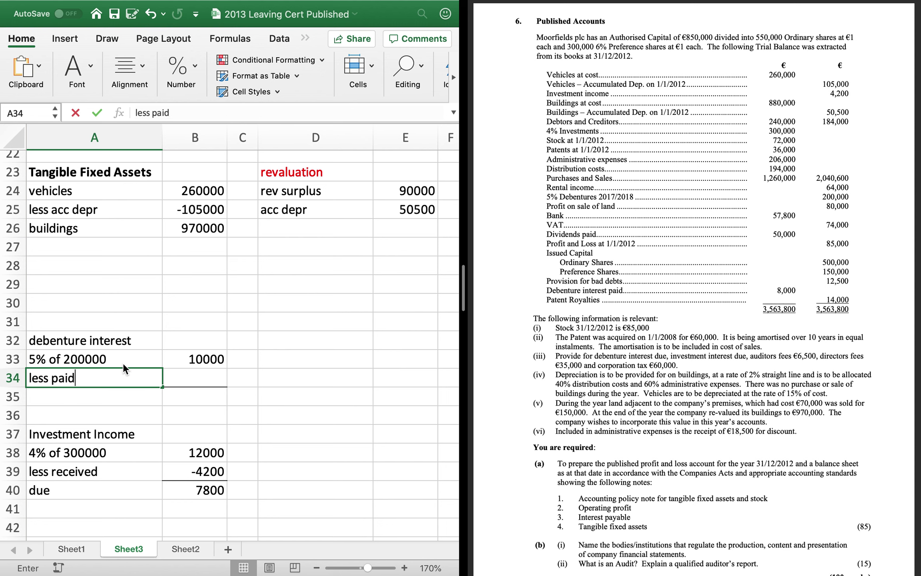
{"action": "key", "text": "Return"}
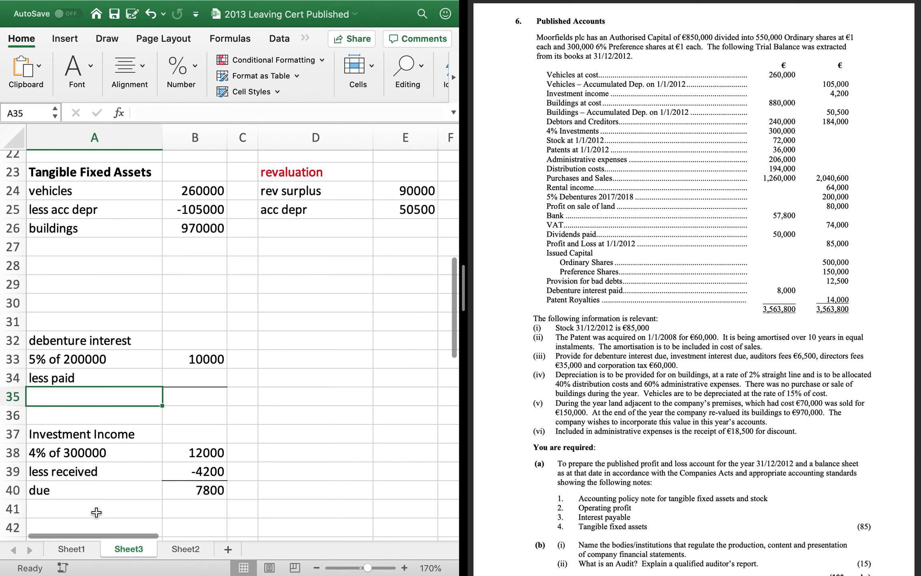
On Sheet1, enter 80000 for Profit on the sale of fixed assets in C10
{"action": "left_click", "coordinate": [66, 549]}
{"action": "scroll", "coordinate": [208, 337], "scroll_direction": "up", "scroll_amount": 10}
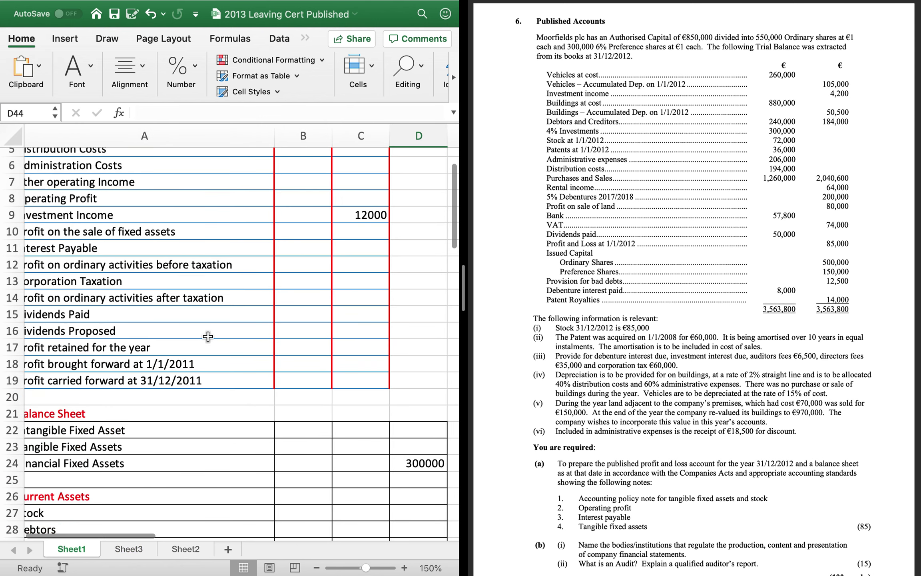
{"action": "scroll", "coordinate": [208, 337], "scroll_direction": "down", "scroll_amount": 2}
{"action": "left_click", "coordinate": [369, 245]}
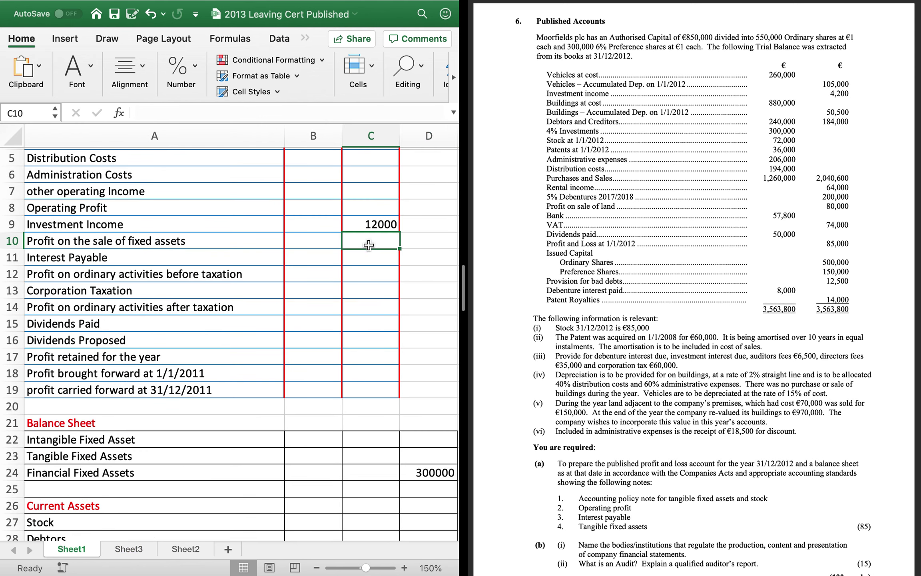
{"action": "type", "text": "80000"}
{"action": "key", "text": "Return"}
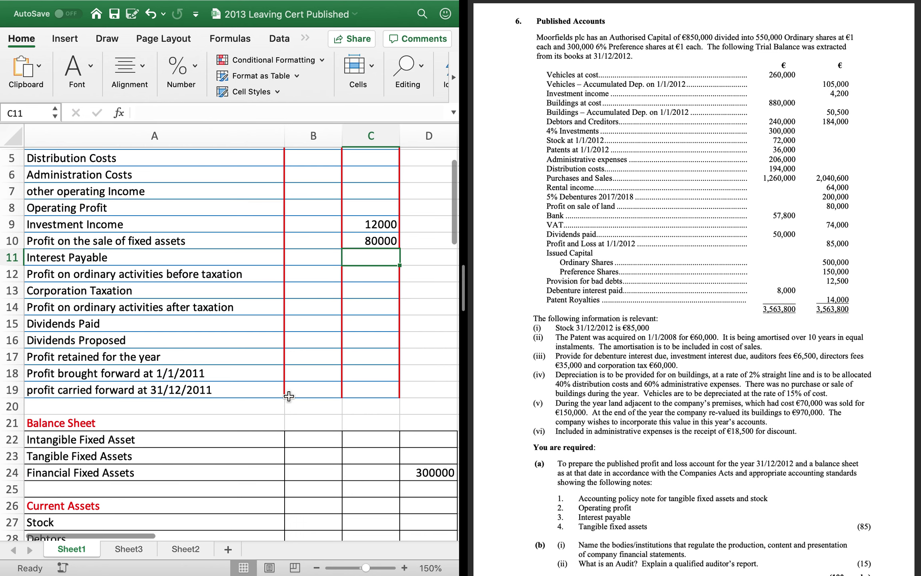
Enter 57800 for Bank under Current Assets in B29 of Sheet1
{"action": "scroll", "coordinate": [289, 397], "scroll_direction": "down", "scroll_amount": 5}
{"action": "left_click", "coordinate": [337, 473]}
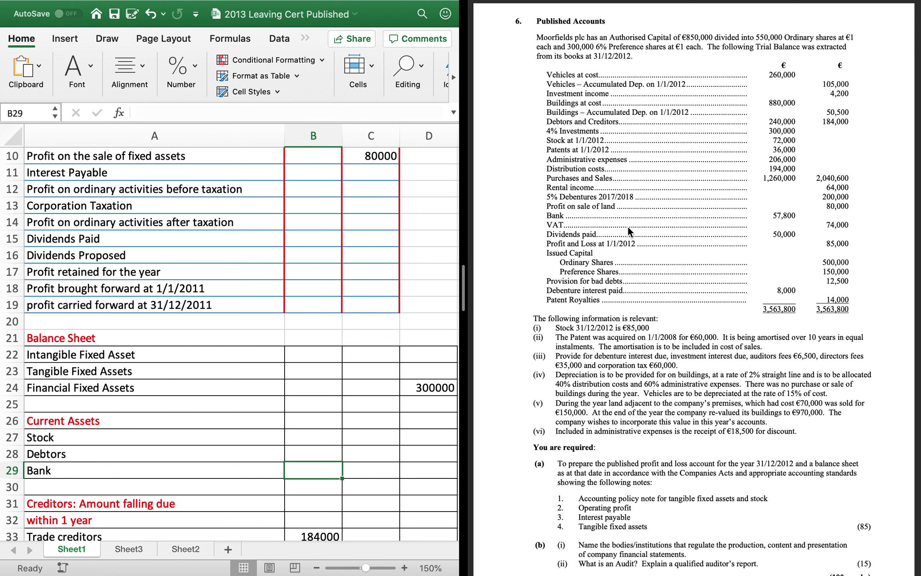
{"action": "type", "text": "57800"}
{"action": "key", "text": "Return"}
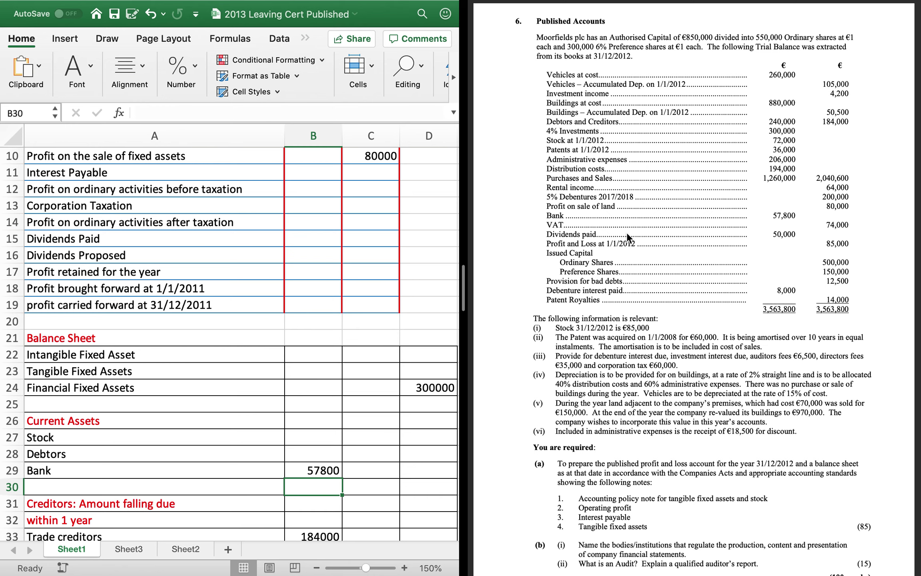
On Sheet3, add a "VAT" line of 74000 under Taxation in row 18
{"action": "left_click", "coordinate": [128, 547]}
{"action": "scroll", "coordinate": [243, 414], "scroll_direction": "down", "scroll_amount": 5}
{"action": "scroll", "coordinate": [324, 219], "scroll_direction": "up", "scroll_amount": 10}
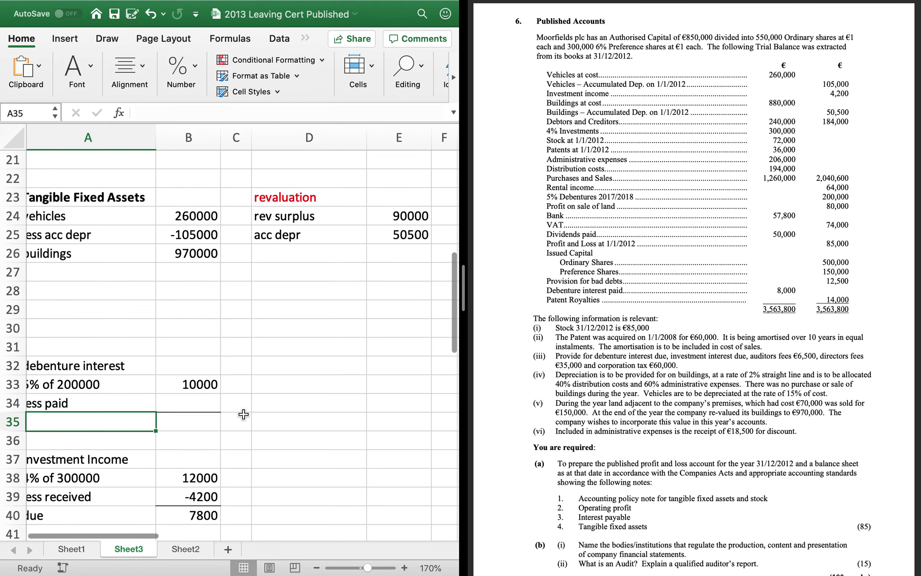
{"action": "left_click", "coordinate": [348, 241]}
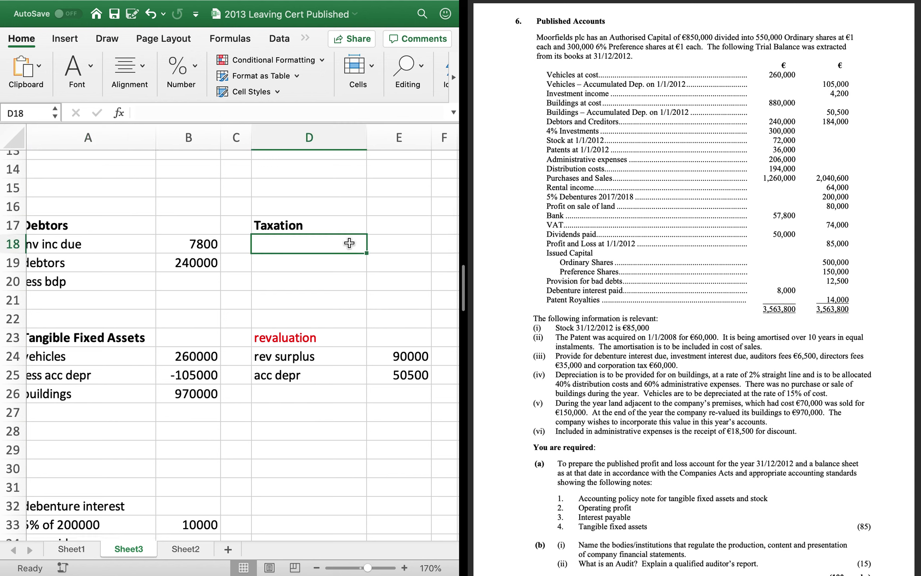
{"action": "type", "text": "VAT"}
{"action": "key", "text": "Tab"}
{"action": "type", "text": "7"}
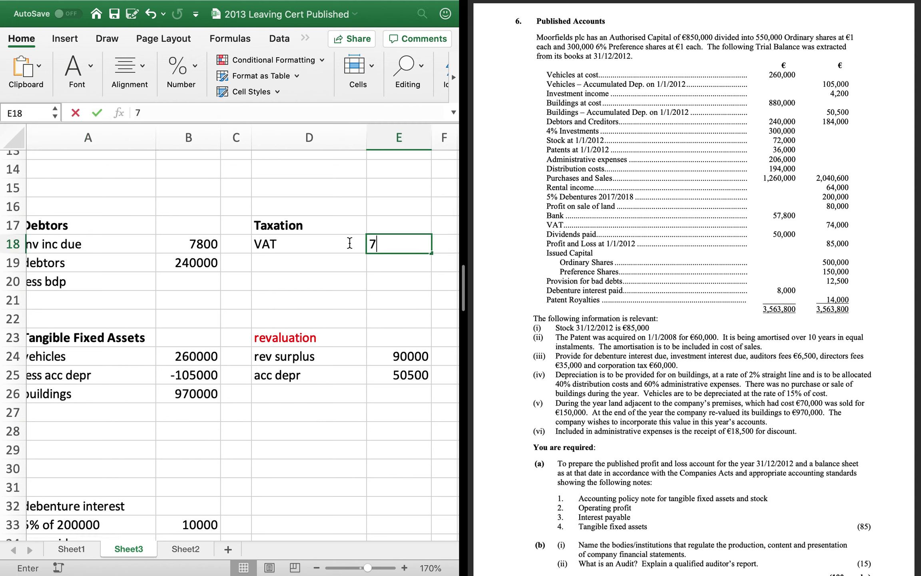
{"action": "type", "text": "4000"}
{"action": "key", "text": "Return"}
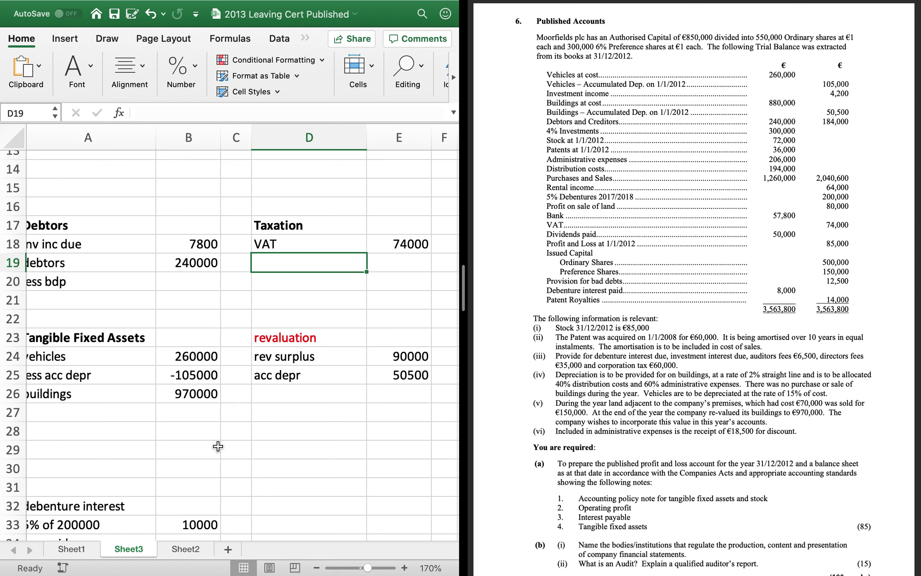
On Sheet1, enter 50000 for Dividends Paid in C15 and 85000 for Profit brought forward in C18
{"action": "left_click", "coordinate": [79, 546]}
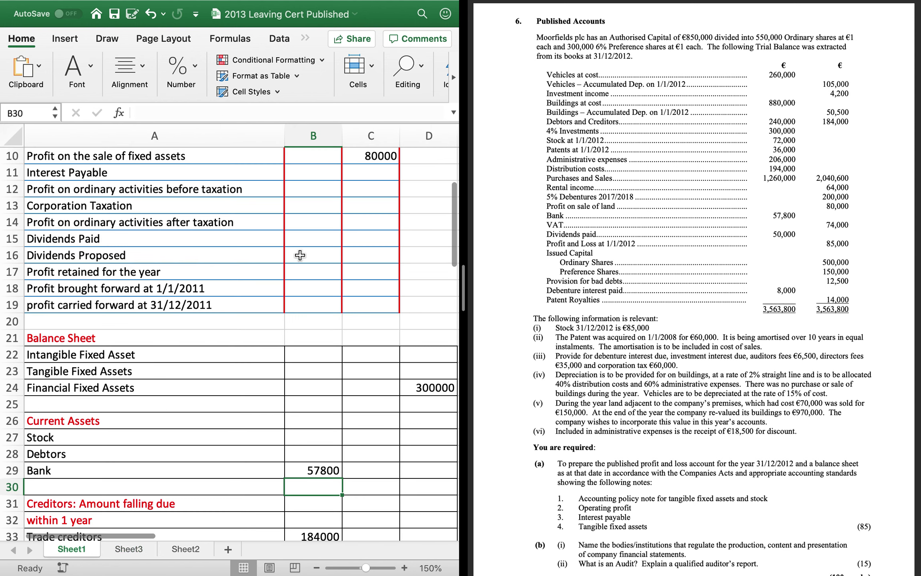
{"action": "left_click", "coordinate": [356, 239]}
{"action": "type", "text": "50000"}
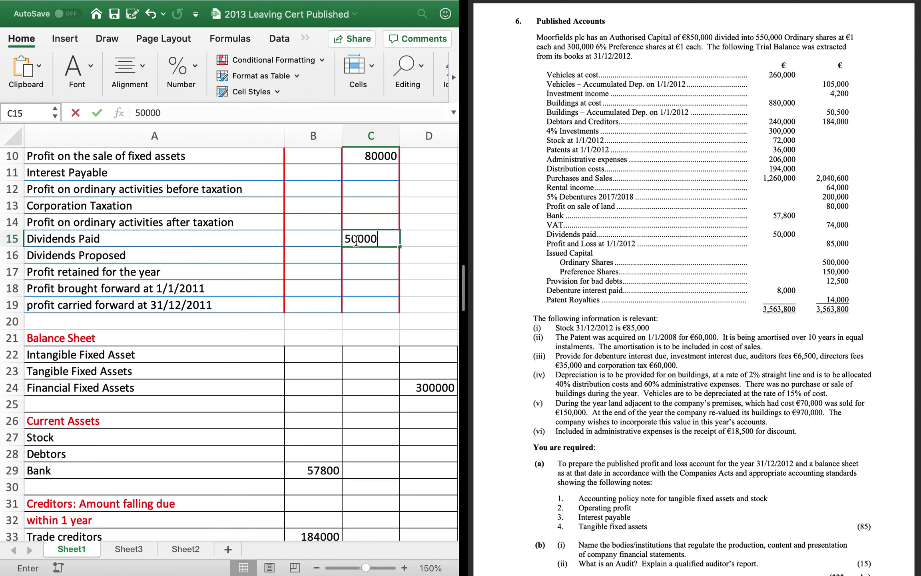
{"action": "key", "text": "Return"}
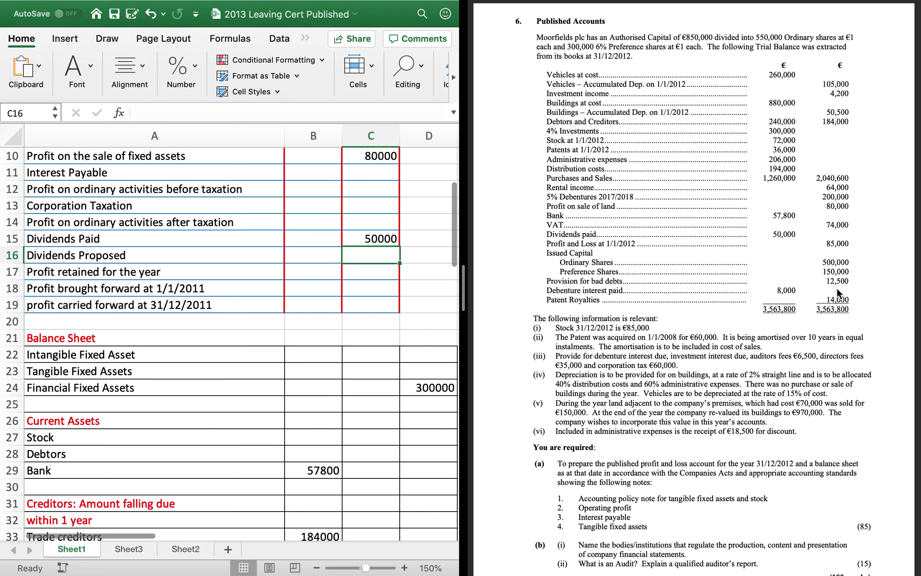
{"action": "left_click", "coordinate": [376, 285]}
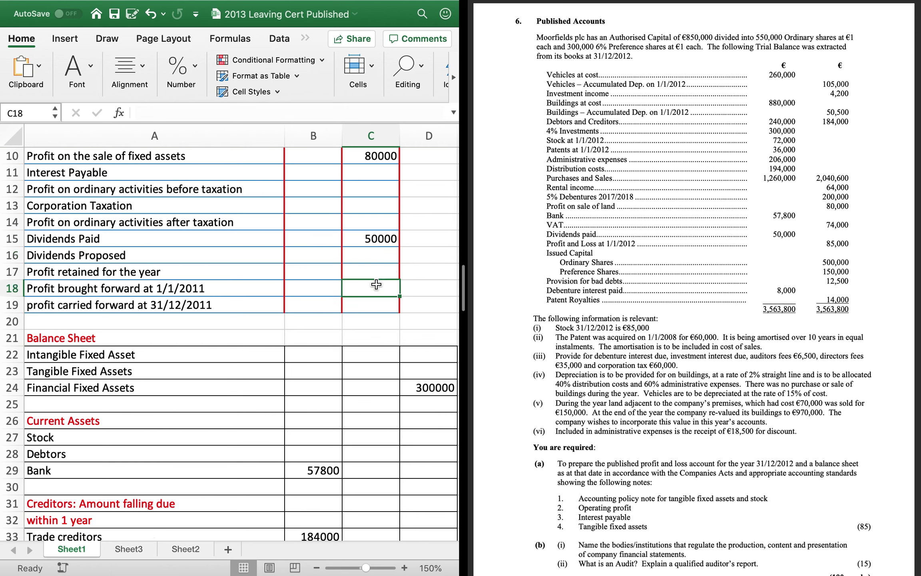
{"action": "type", "text": "85000"}
{"action": "key", "text": "Return"}
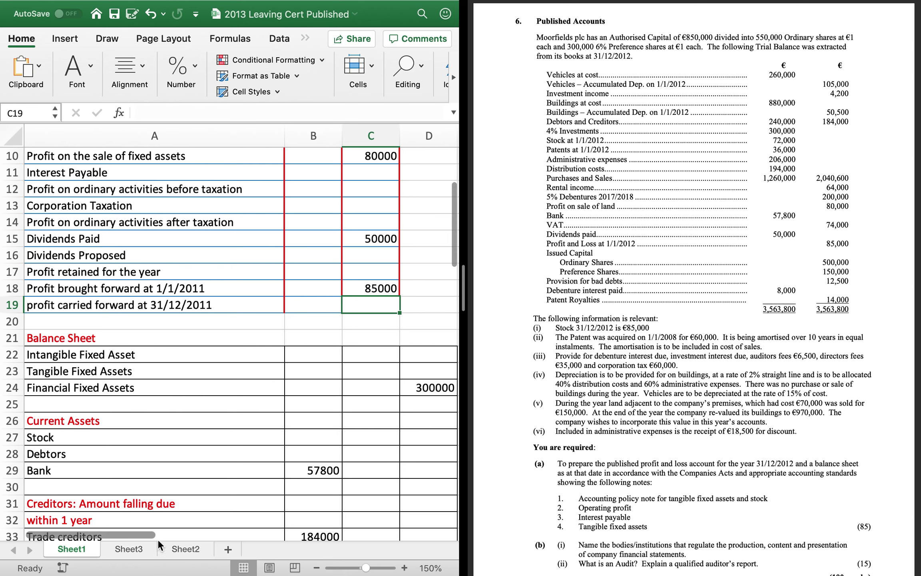
Enter 650000 for Issued shares under Capital and reserves in C46
{"action": "scroll", "coordinate": [151, 504], "scroll_direction": "down", "scroll_amount": 7}
{"action": "scroll", "coordinate": [248, 476], "scroll_direction": "down", "scroll_amount": 2}
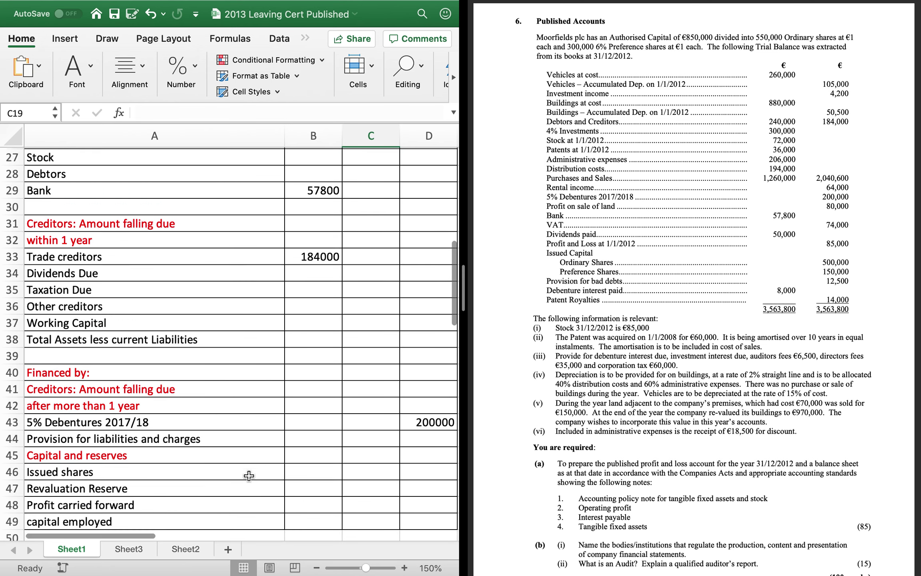
{"action": "left_click", "coordinate": [373, 462]}
{"action": "type", "text": "650"}
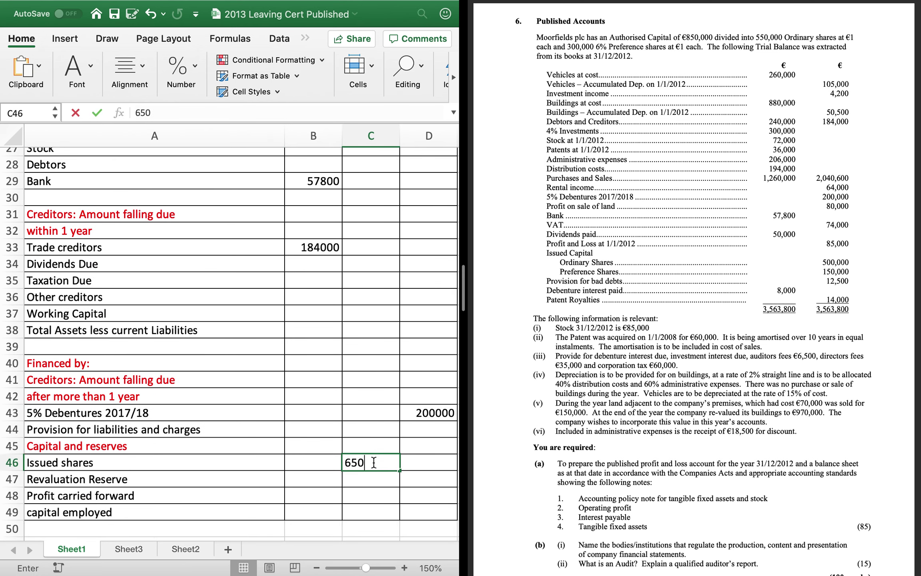
{"action": "type", "text": "000"}
{"action": "key", "text": "Return"}
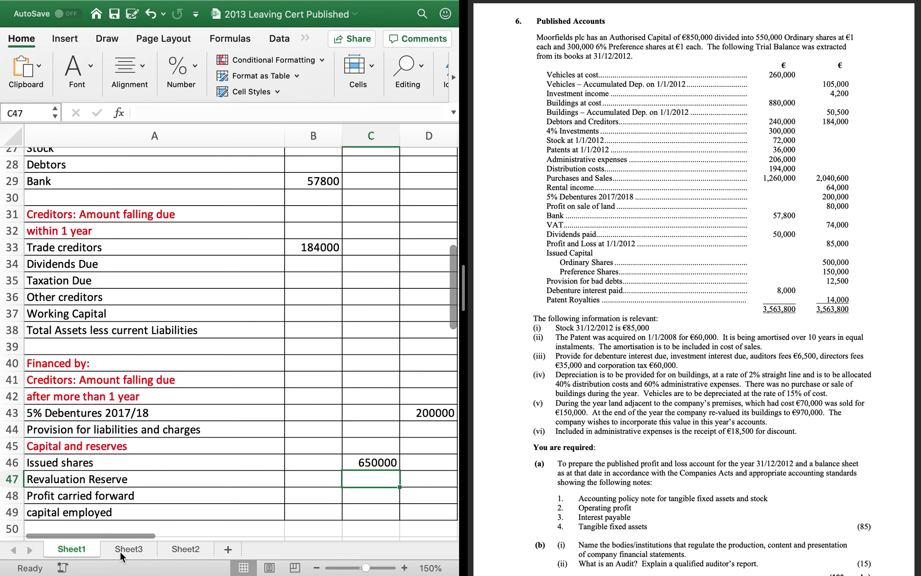
On Sheet3, enter -12500 for "less bdp" under Debtors in B20
{"action": "left_click", "coordinate": [106, 550]}
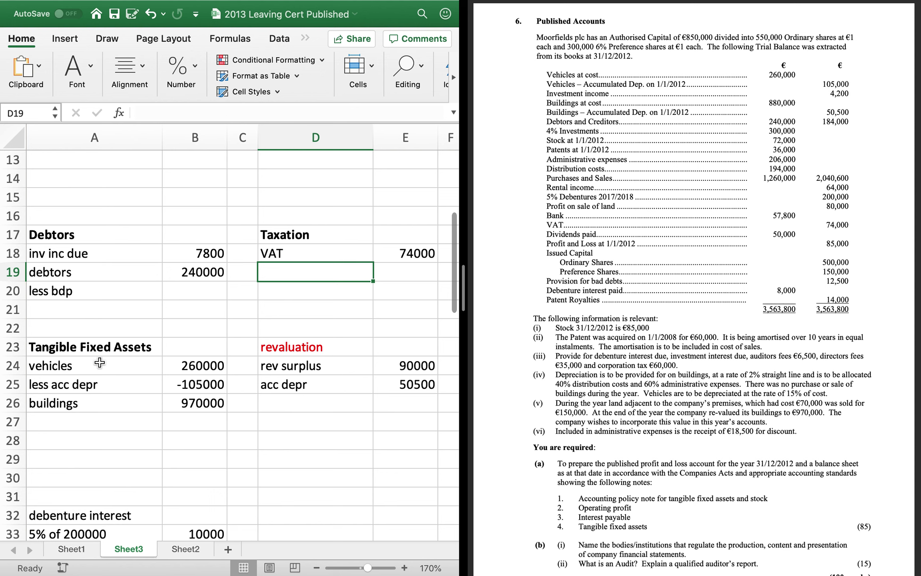
{"action": "left_click", "coordinate": [211, 287]}
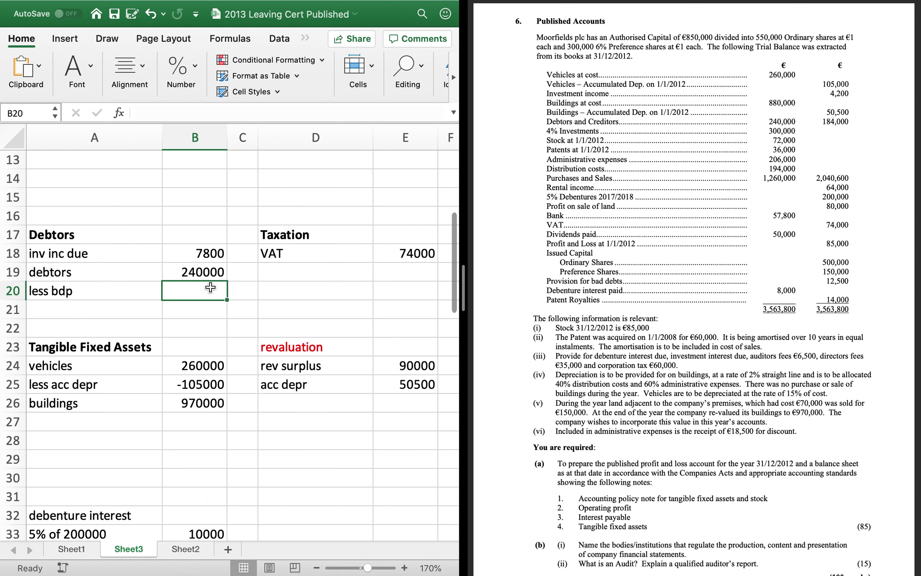
{"action": "type", "text": "-12500"}
{"action": "key", "text": "Return"}
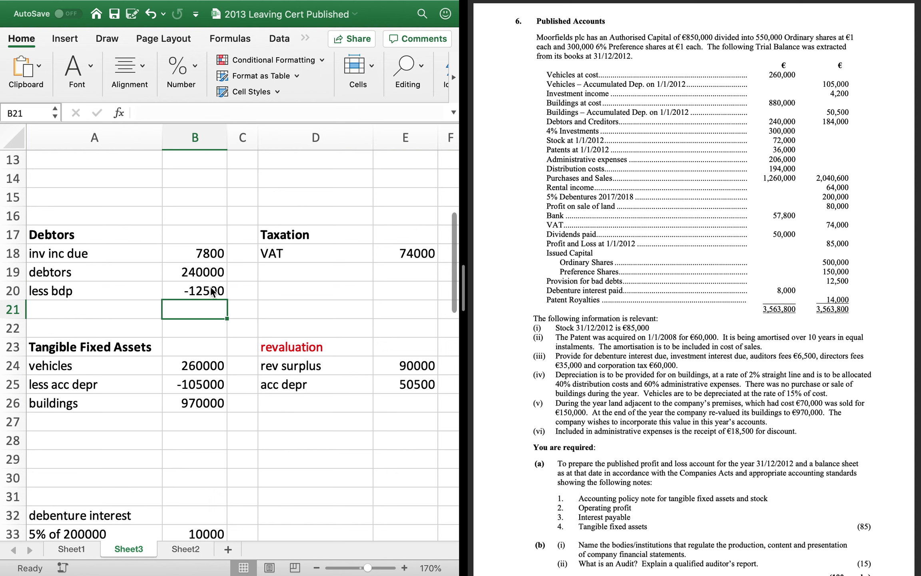
In the debenture interest working, enter -8000 for "less paid" in B34 and add "deb int due" with 2000 in row 35
{"action": "scroll", "coordinate": [145, 460], "scroll_direction": "down", "scroll_amount": 3}
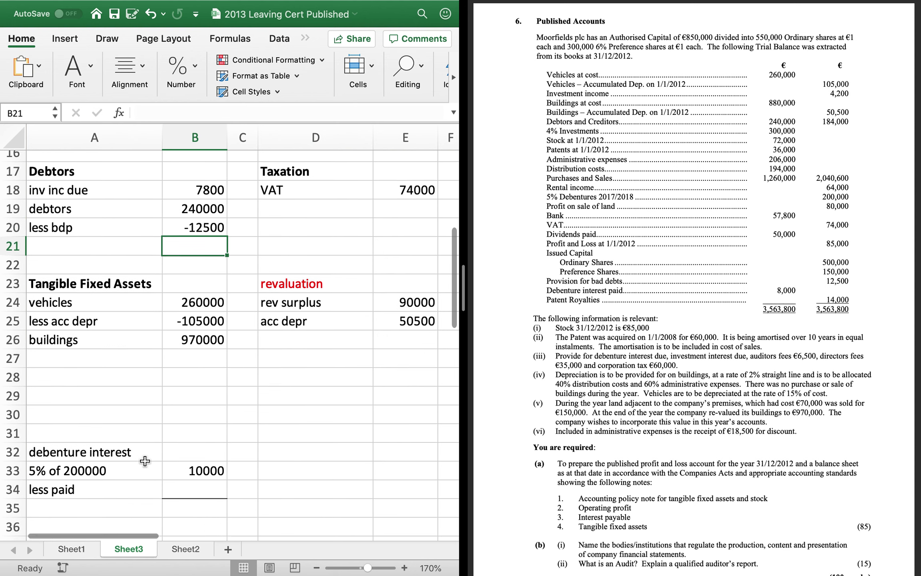
{"action": "left_click", "coordinate": [194, 488]}
{"action": "type", "text": "-8000"}
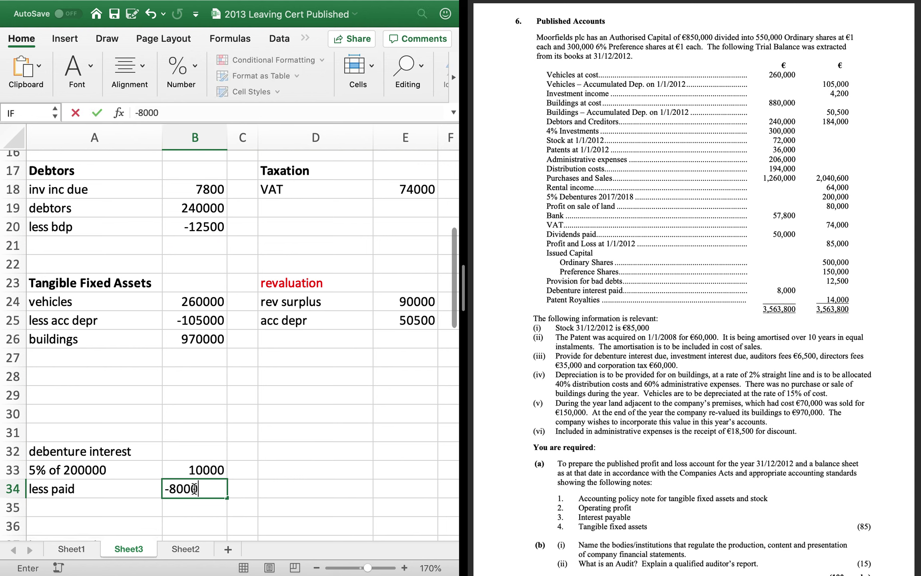
{"action": "key", "text": "Return"}
{"action": "type", "text": "2000"}
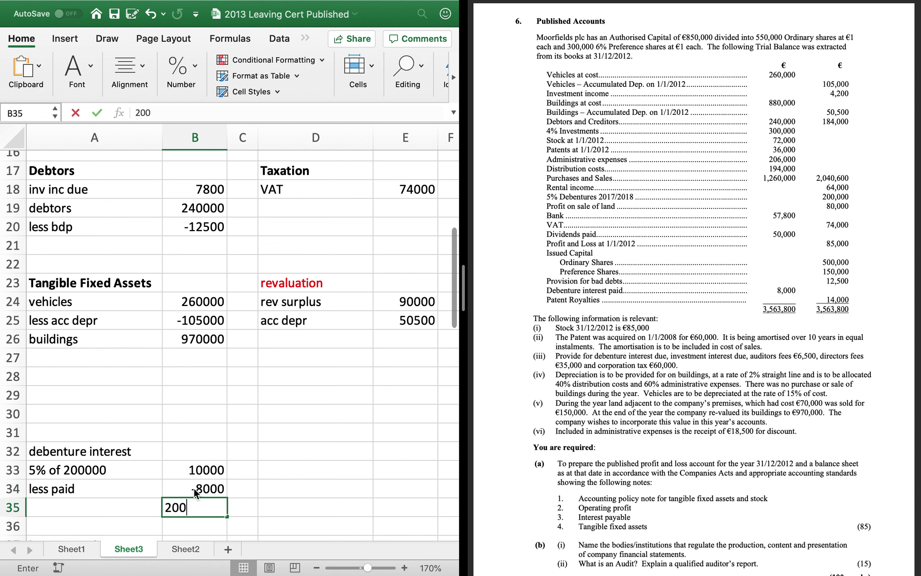
{"action": "key", "text": "Return"}
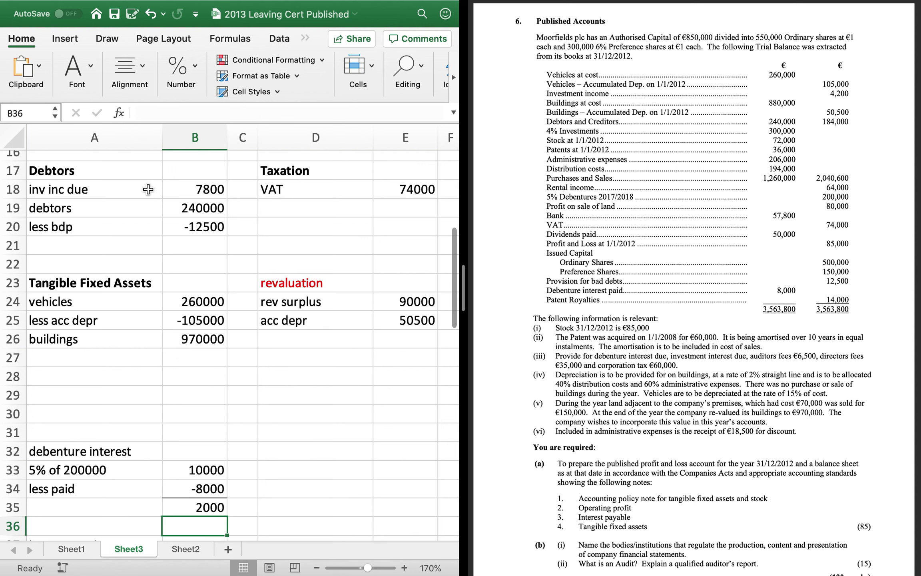
{"action": "left_click", "coordinate": [107, 512]}
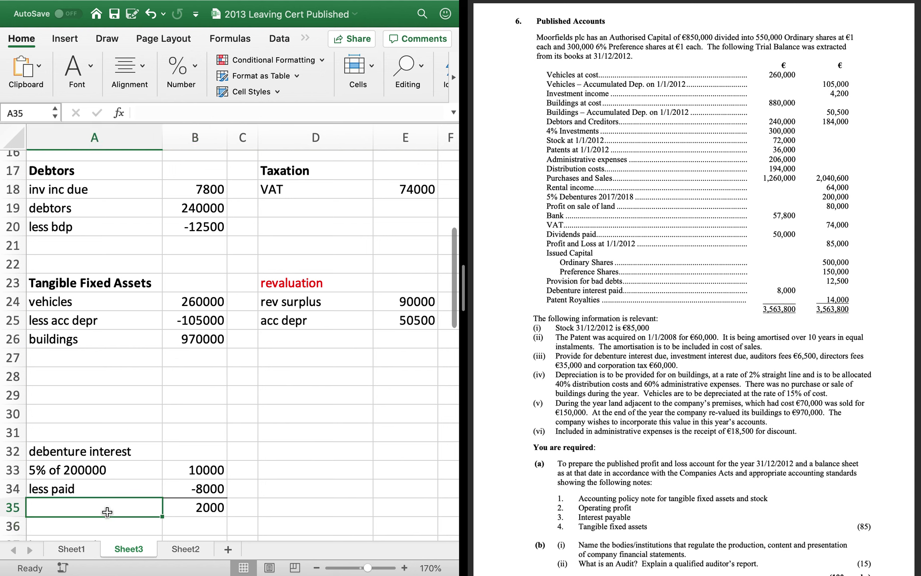
{"action": "type", "text": "deb int "}
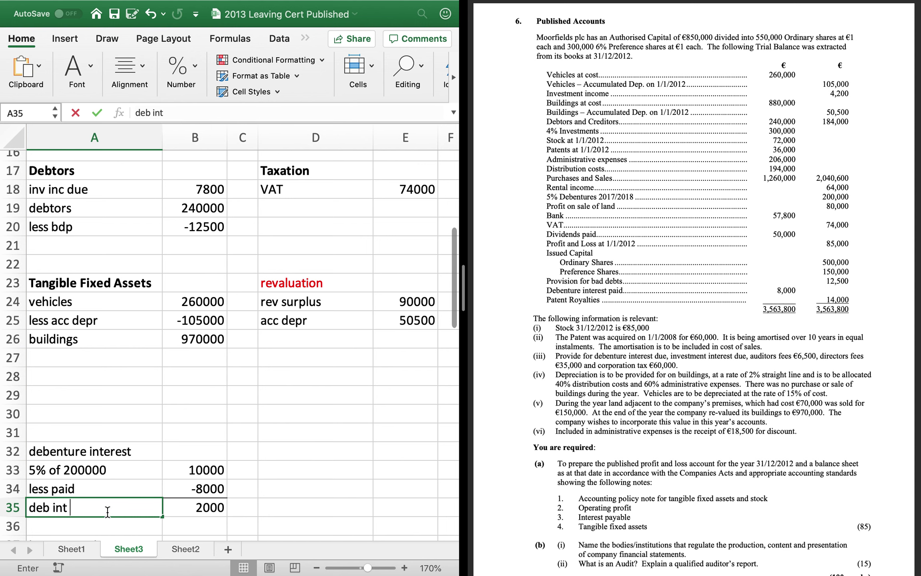
{"action": "type", "text": "due"}
{"action": "key", "text": "Return"}
Add a "deb int due" line of 2000 under other creditors in row 18
{"action": "scroll", "coordinate": [232, 362], "scroll_direction": "right", "scroll_amount": 8}
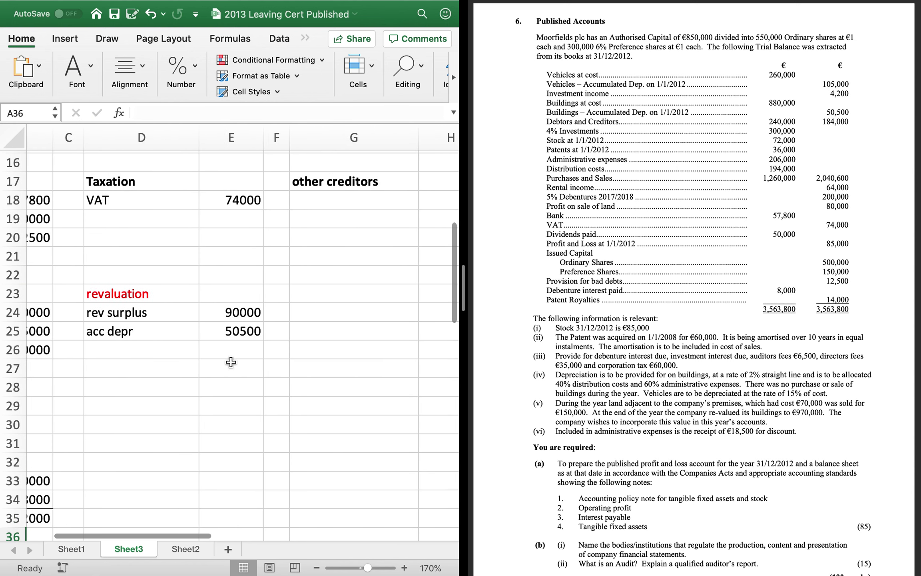
{"action": "left_click", "coordinate": [394, 204]}
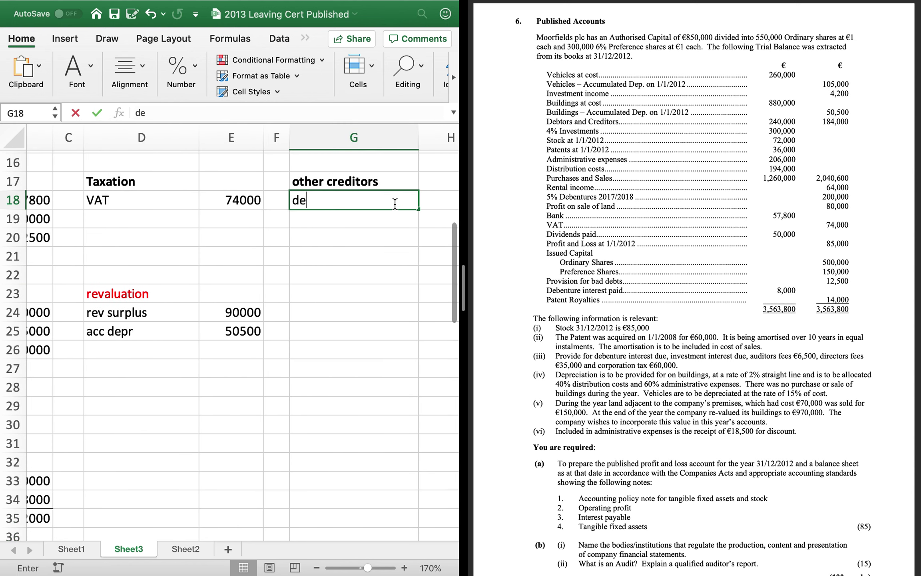
{"action": "type", "text": "b int due"}
{"action": "key", "text": "Tab"}
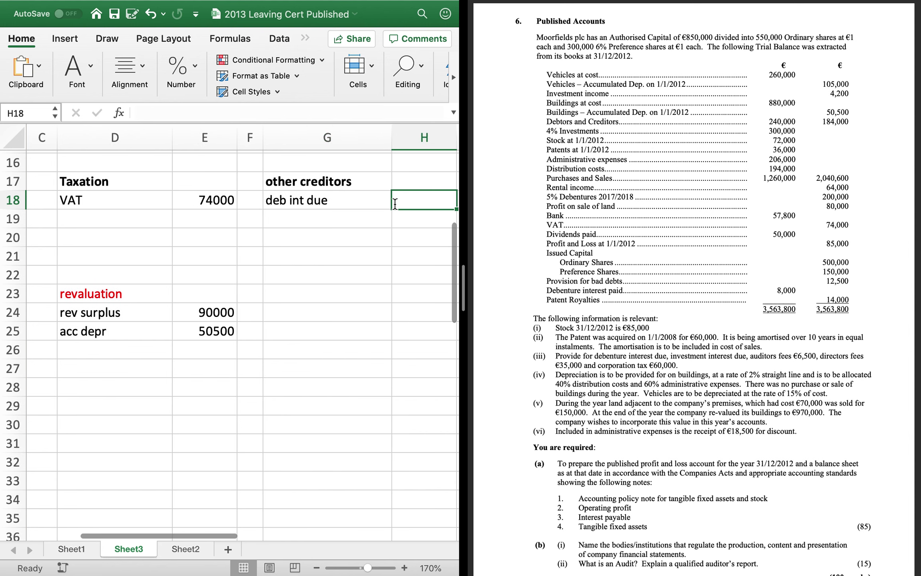
{"action": "type", "text": "2000"}
{"action": "key", "text": "Return"}
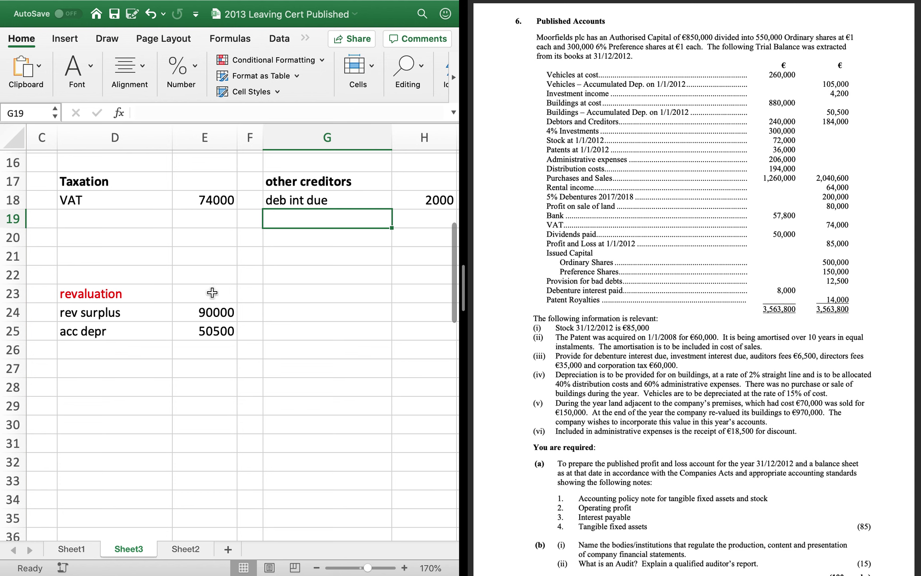
Under other Op Inc, enter 14000 in B10 and label the row "patent royalties"
{"action": "scroll", "coordinate": [176, 301], "scroll_direction": "left", "scroll_amount": 1}
{"action": "scroll", "coordinate": [177, 301], "scroll_direction": "left", "scroll_amount": 5}
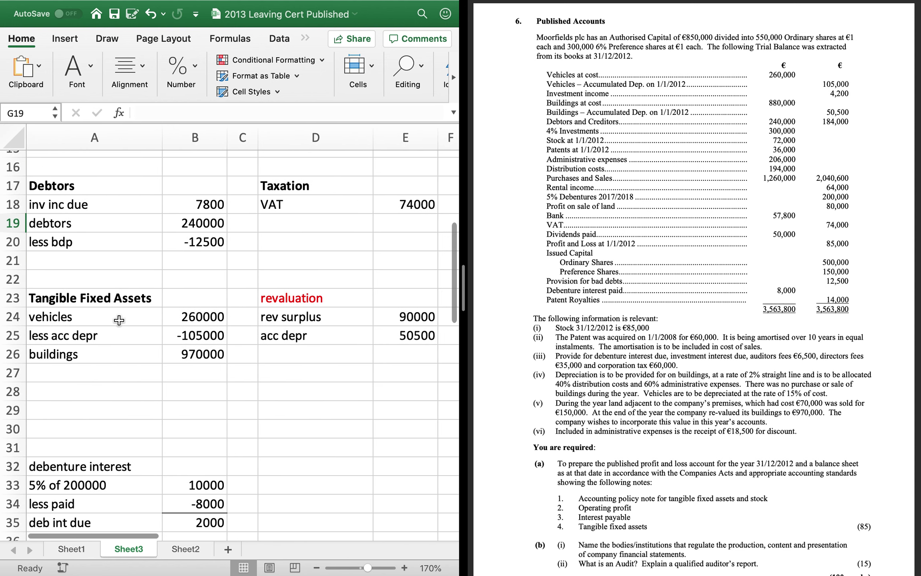
{"action": "scroll", "coordinate": [119, 320], "scroll_direction": "up", "scroll_amount": 5}
{"action": "left_click", "coordinate": [213, 214]}
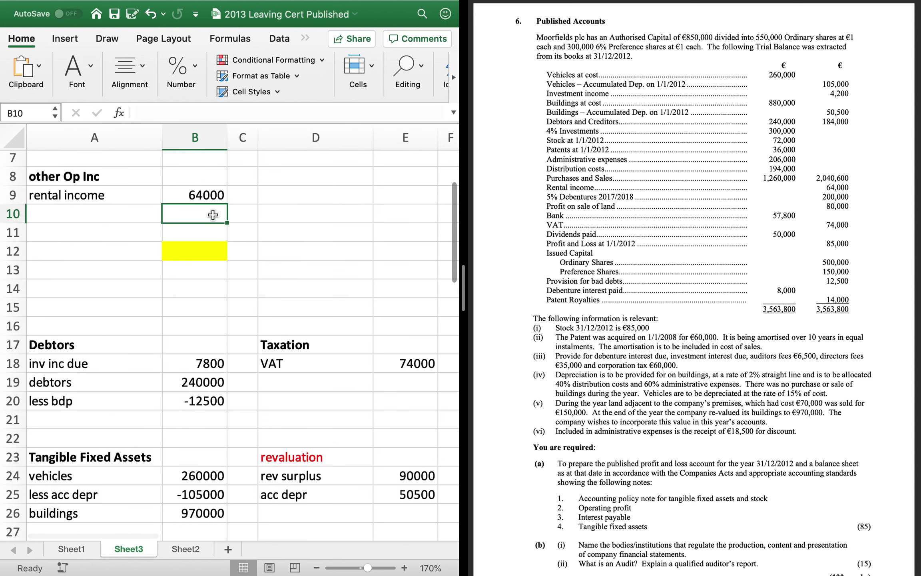
{"action": "type", "text": "14000"}
{"action": "key", "text": "Return"}
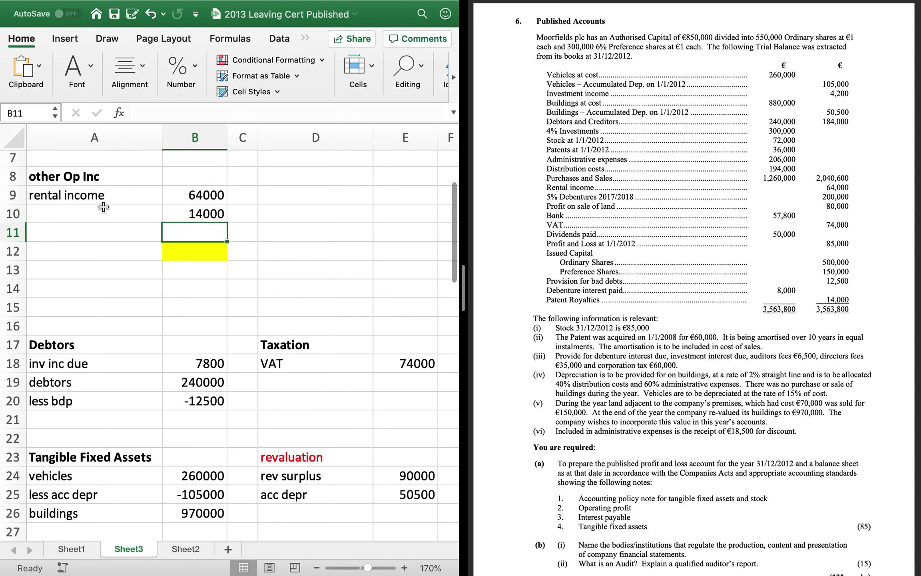
{"action": "left_click", "coordinate": [103, 207]}
{"action": "type", "text": "pat"}
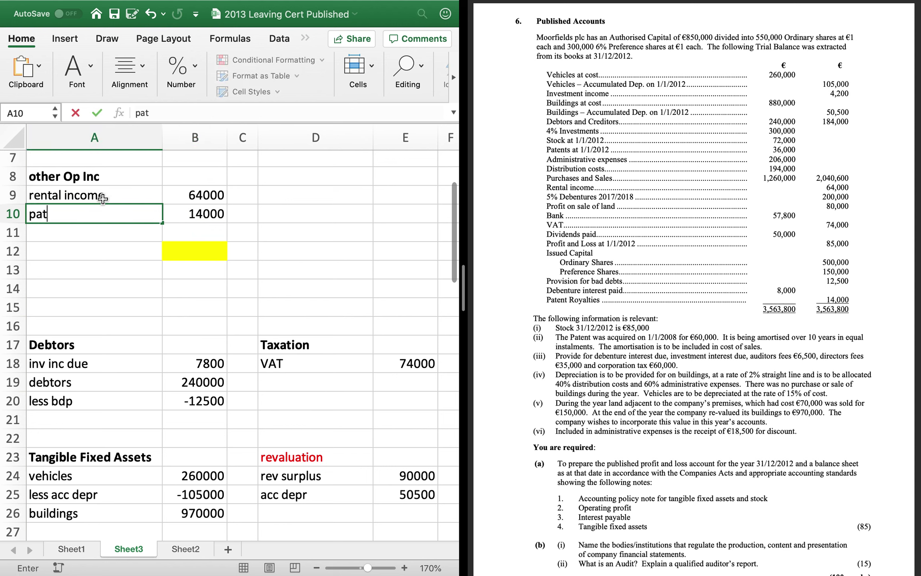
{"action": "type", "text": "ent royalties"}
{"action": "key", "text": "Return"}
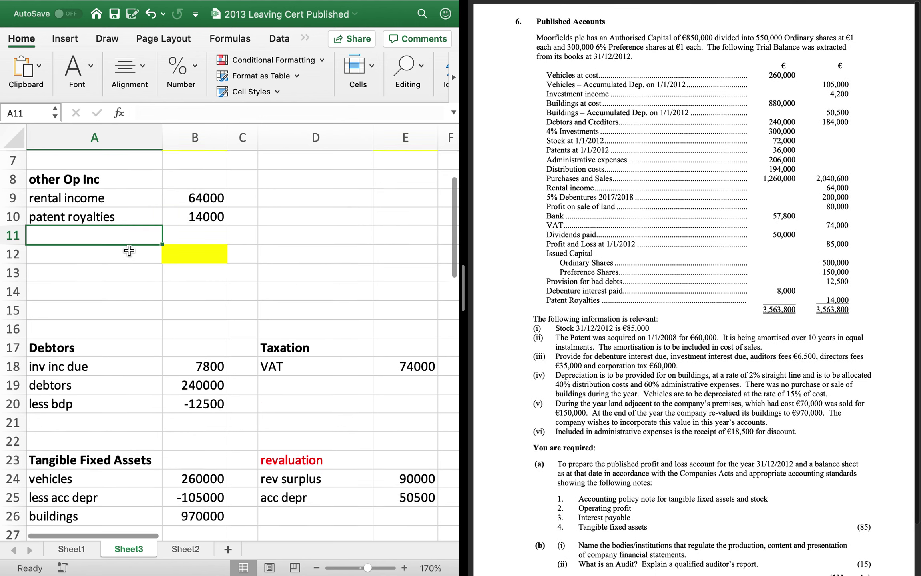
Under cost of sales on Sheet3, add a "less closing stock" line of -85000 in row 4
{"action": "scroll", "coordinate": [129, 250], "scroll_direction": "up", "scroll_amount": 3}
{"action": "left_click", "coordinate": [196, 212]}
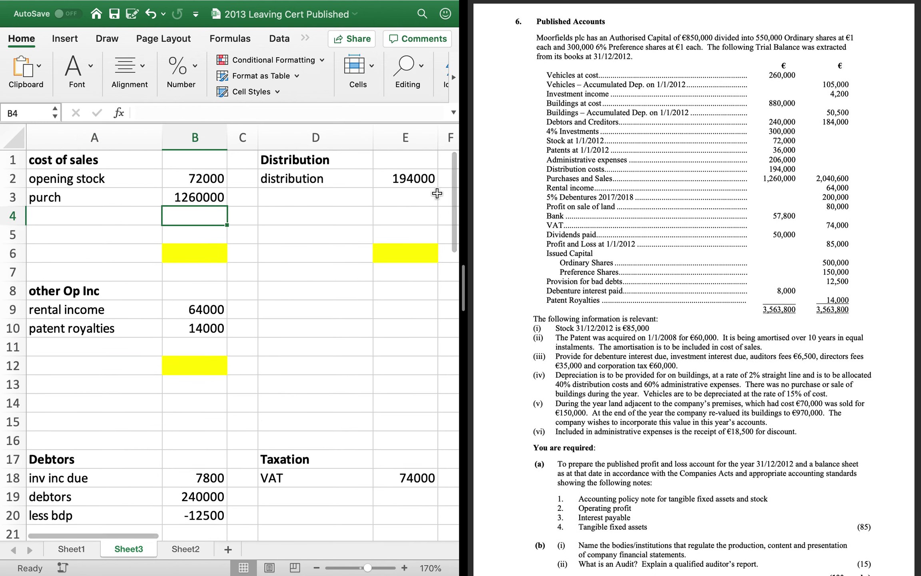
{"action": "left_click", "coordinate": [95, 212]}
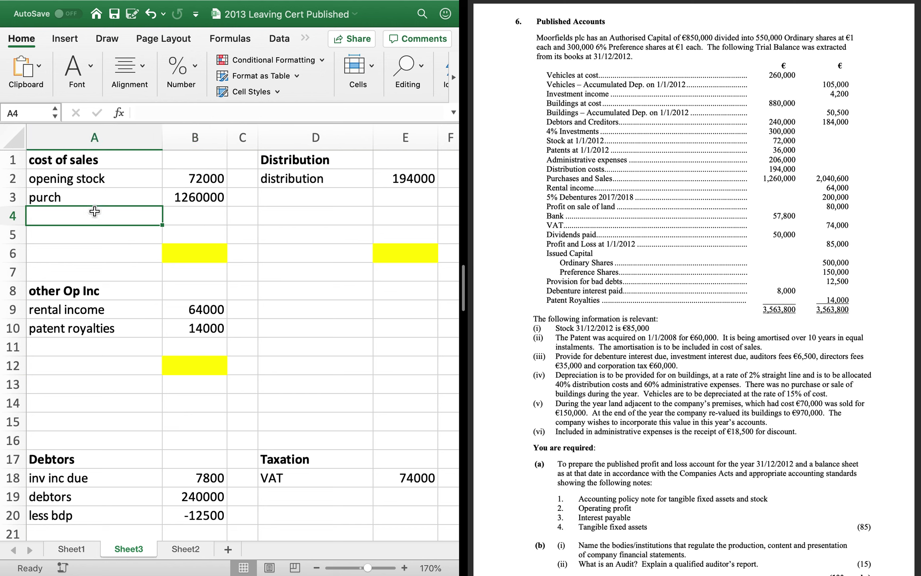
{"action": "type", "text": "less closing stock"}
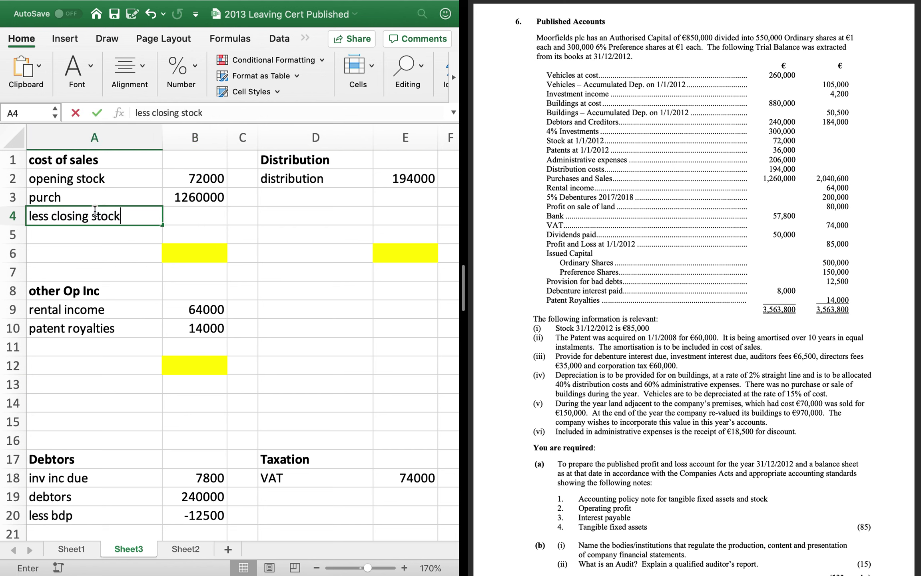
{"action": "key", "text": "Tab"}
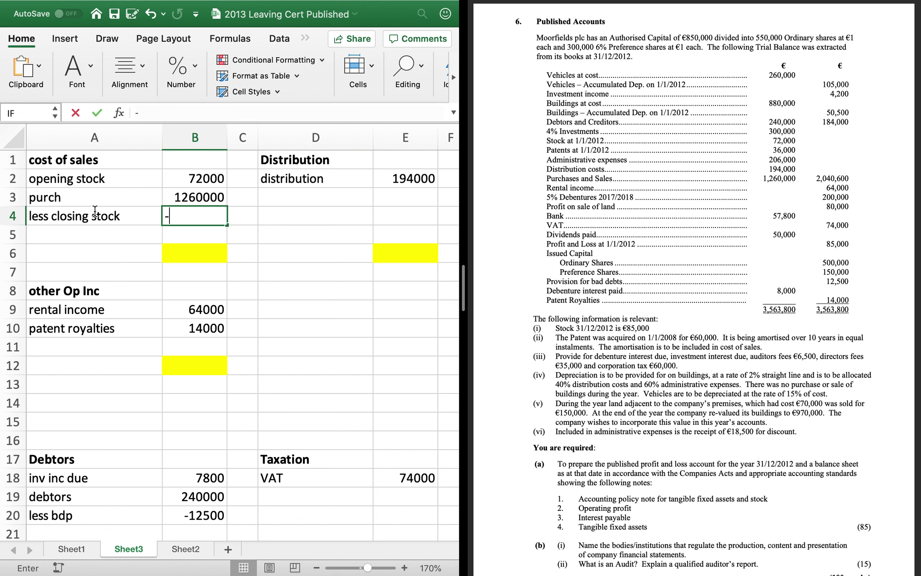
{"action": "type", "text": "-85000"}
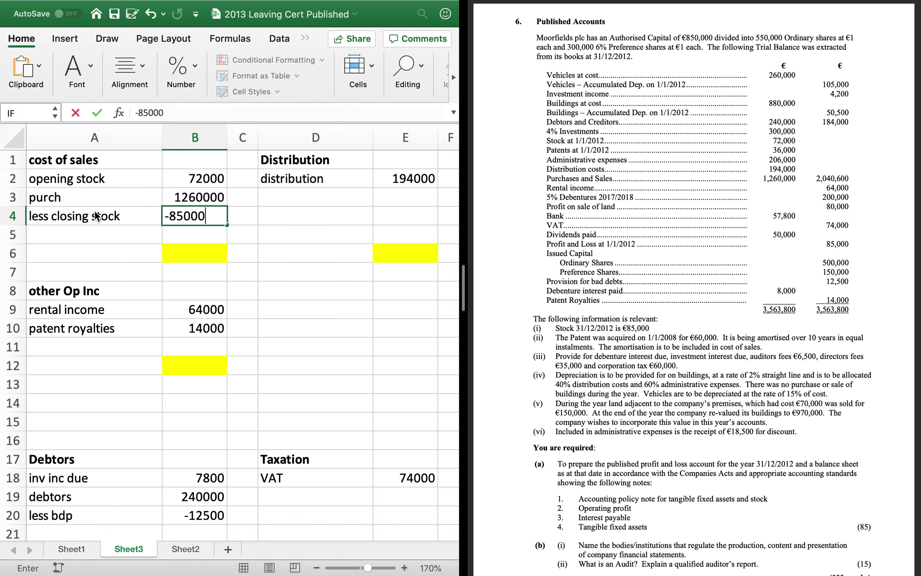
{"action": "key", "text": "Return"}
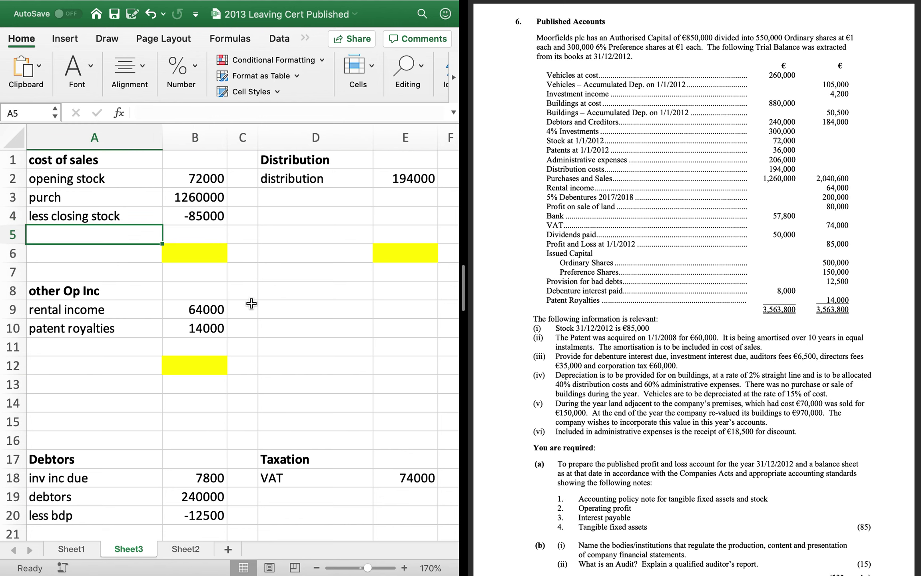
On Sheet1, enter 85000 for Stock under Current Assets in B27 of the balance sheet
{"action": "scroll", "coordinate": [251, 303], "scroll_direction": "right", "scroll_amount": 3}
{"action": "scroll", "coordinate": [251, 303], "scroll_direction": "down", "scroll_amount": 1}
{"action": "scroll", "coordinate": [251, 303], "scroll_direction": "left", "scroll_amount": 3}
{"action": "scroll", "coordinate": [251, 303], "scroll_direction": "up", "scroll_amount": 1}
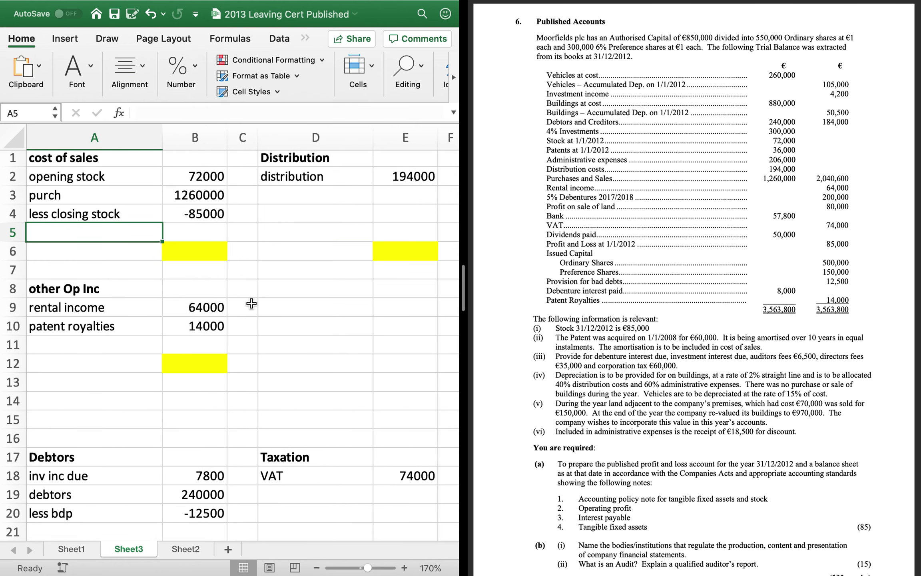
{"action": "scroll", "coordinate": [251, 303], "scroll_direction": "right", "scroll_amount": 10}
{"action": "scroll", "coordinate": [251, 303], "scroll_direction": "down", "scroll_amount": 1}
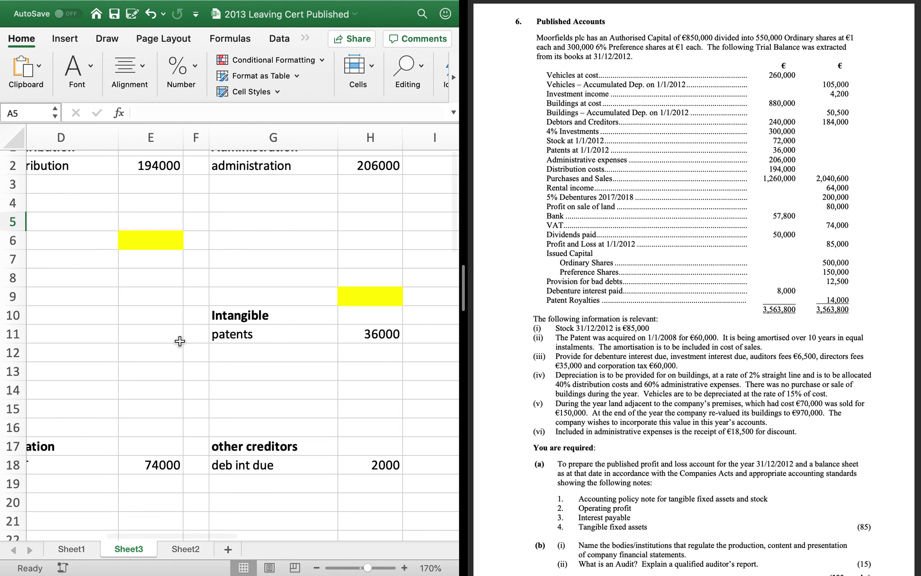
{"action": "left_click", "coordinate": [71, 549]}
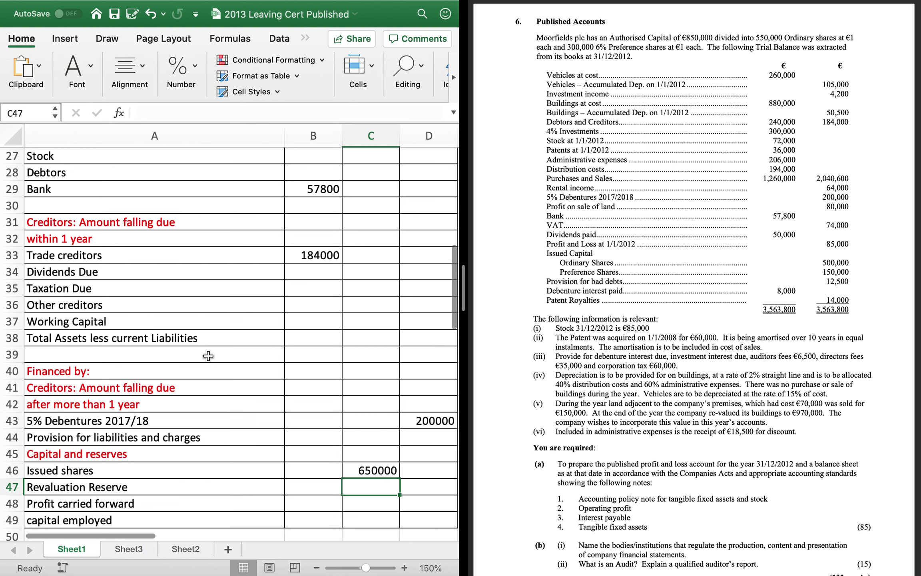
{"action": "scroll", "coordinate": [280, 296], "scroll_direction": "up", "scroll_amount": 5}
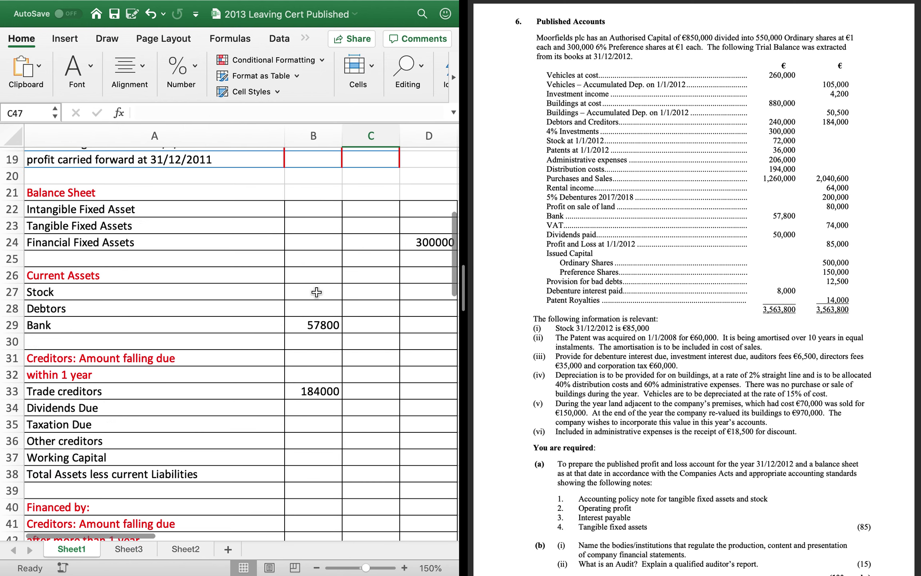
{"action": "left_click", "coordinate": [305, 294]}
{"action": "type", "text": "85000"}
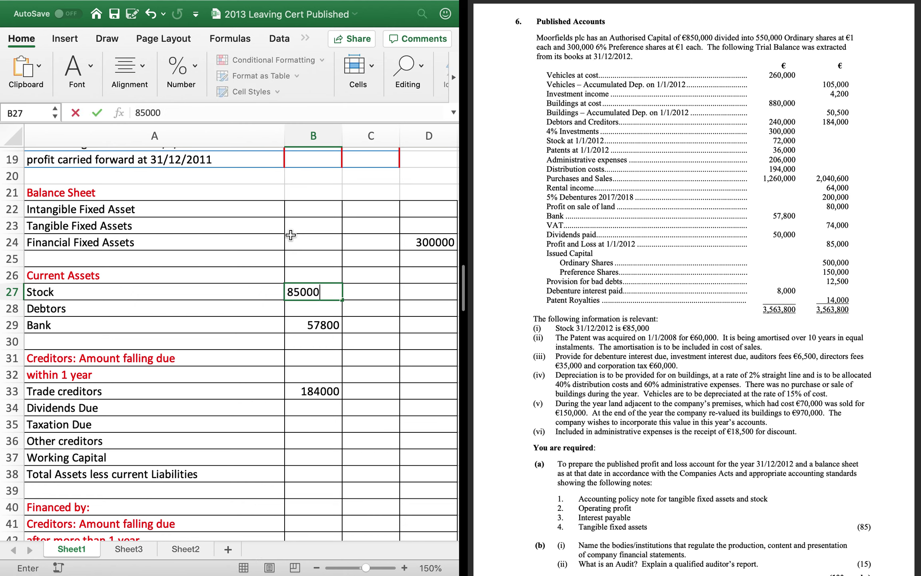
{"action": "key", "text": "Return"}
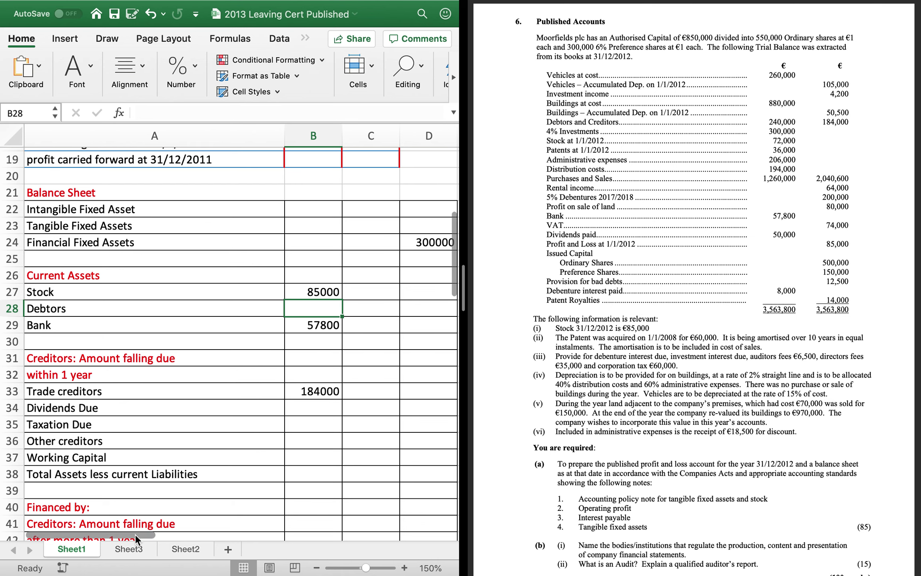
Under cost of sales on Sheet3, enter 6000 in B5 and label the row "patents w/o"
{"action": "left_click", "coordinate": [136, 550]}
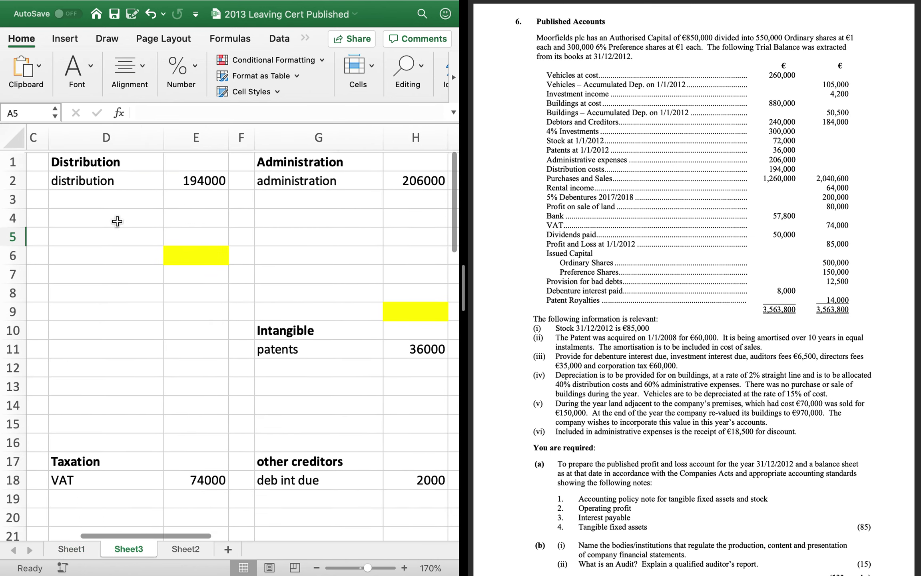
{"action": "scroll", "coordinate": [117, 221], "scroll_direction": "left", "scroll_amount": 5}
{"action": "left_click", "coordinate": [180, 235]}
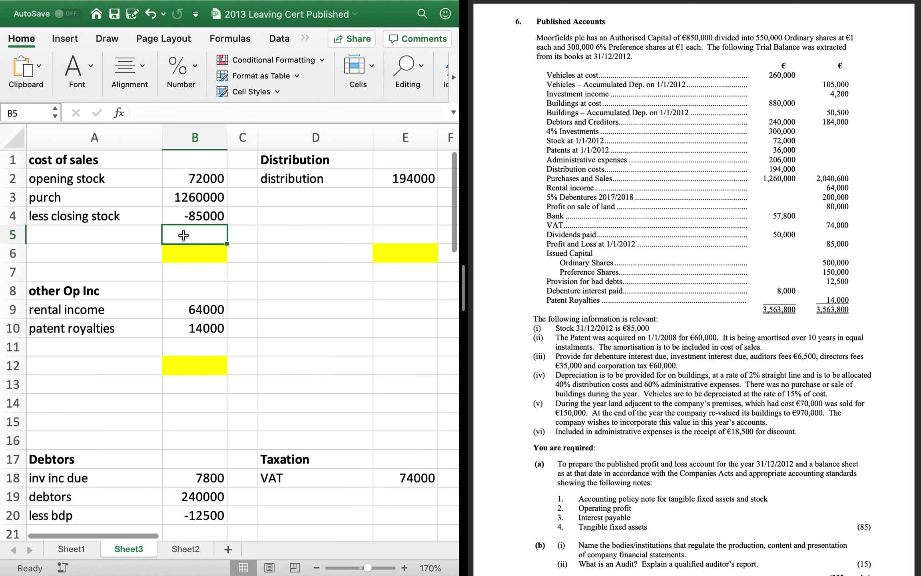
{"action": "type", "text": "6000"}
{"action": "left_click", "coordinate": [76, 235]}
{"action": "type", "text": "patents w/o"}
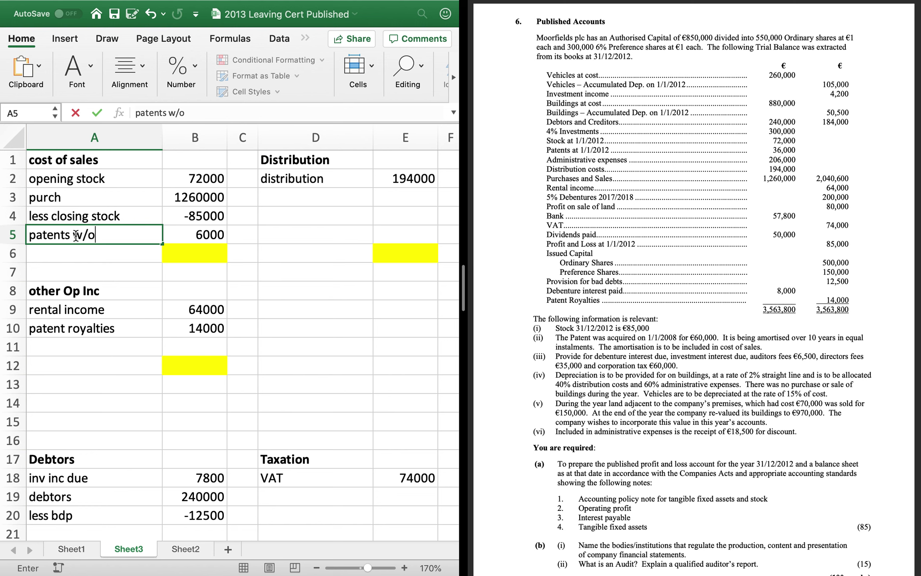
{"action": "key", "text": "Return"}
In the Intangible working, add "patents amortised" with -6000 in row 12 and enter the total 30000 in H13
{"action": "scroll", "coordinate": [182, 320], "scroll_direction": "right", "scroll_amount": 3}
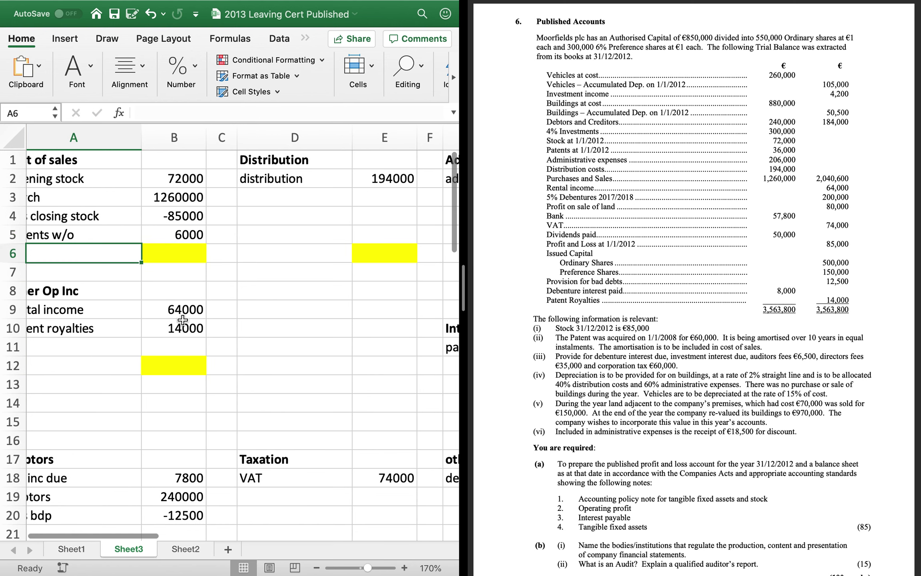
{"action": "scroll", "coordinate": [183, 320], "scroll_direction": "right", "scroll_amount": 3}
{"action": "left_click", "coordinate": [367, 354]}
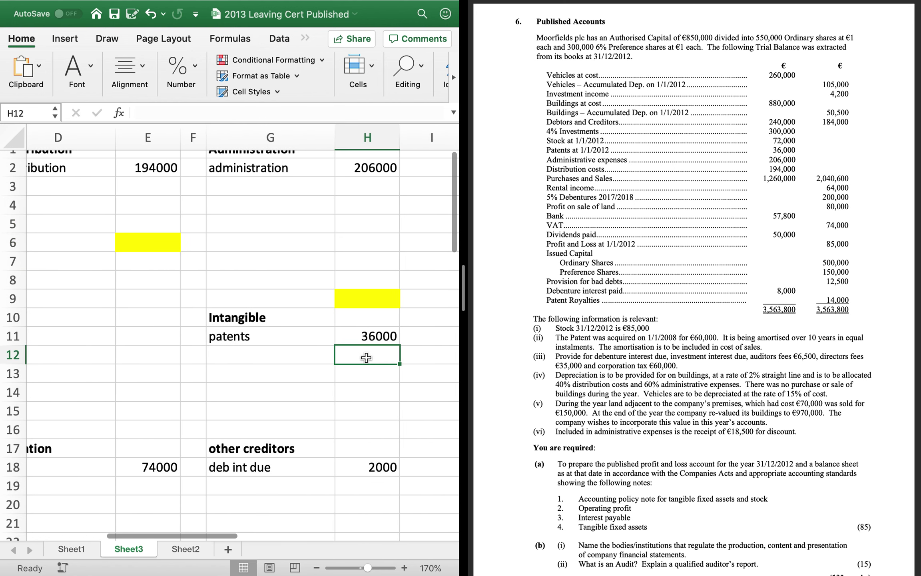
{"action": "type", "text": "-6000"}
{"action": "key", "text": "Return"}
{"action": "left_click", "coordinate": [277, 355]}
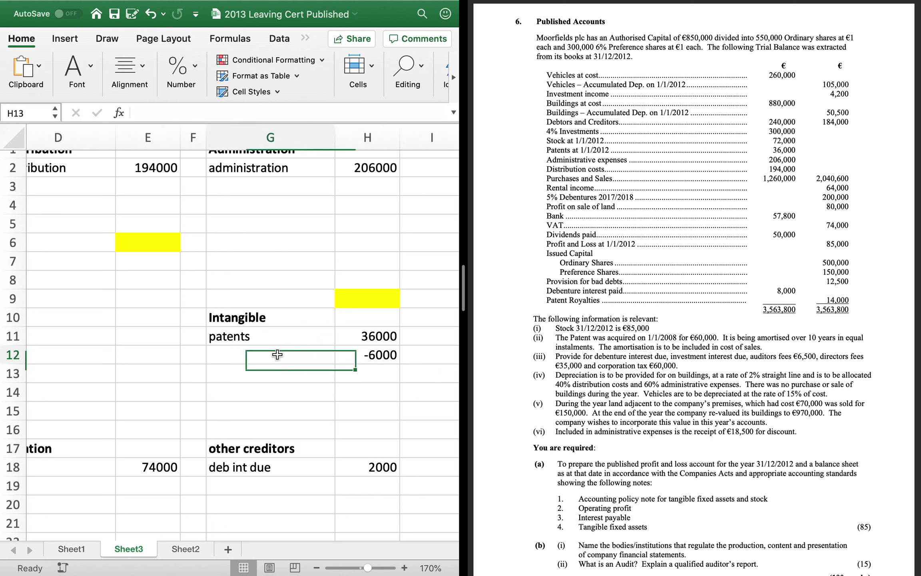
{"action": "type", "text": "patents"}
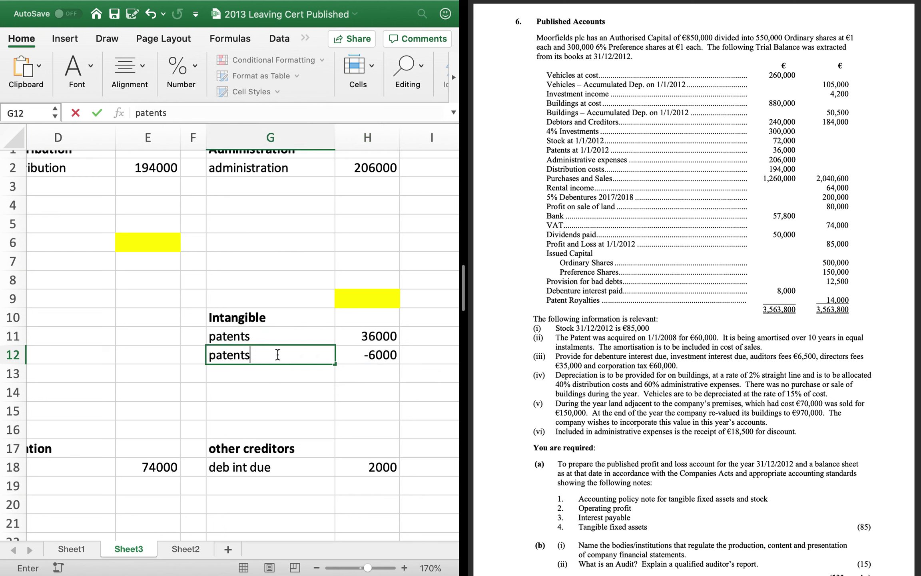
{"action": "type", "text": " amortised"}
{"action": "key", "text": "Return"}
{"action": "key", "text": "Tab"}
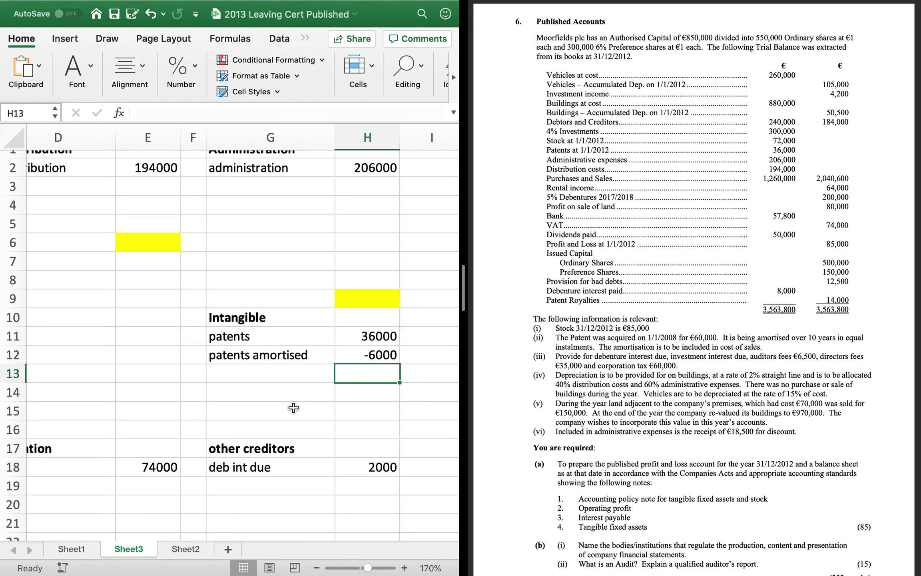
{"action": "type", "text": "30000"}
{"action": "key", "text": "Return"}
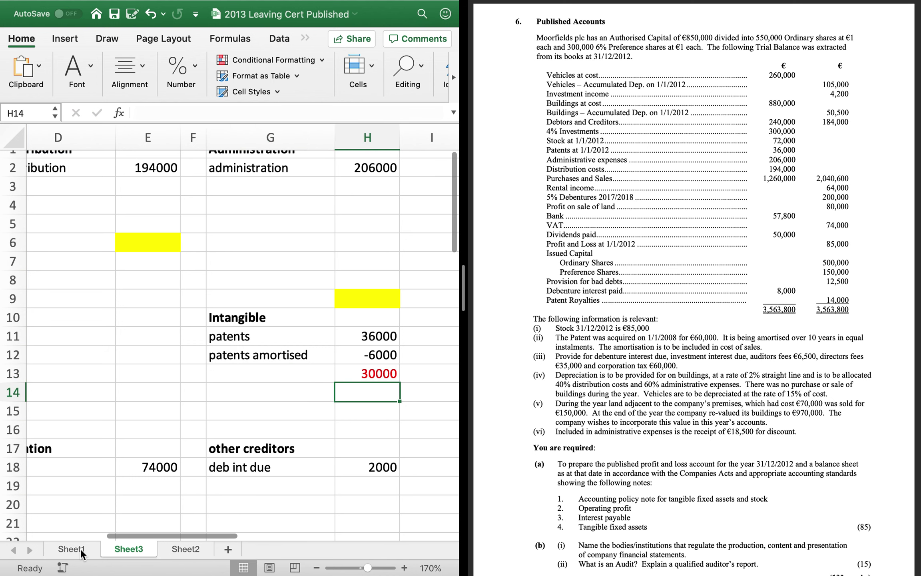
On Sheet1, enter 30000 for Intangible Fixed Asset in D22 of the balance sheet
{"action": "left_click", "coordinate": [81, 549]}
{"action": "left_click", "coordinate": [425, 220]}
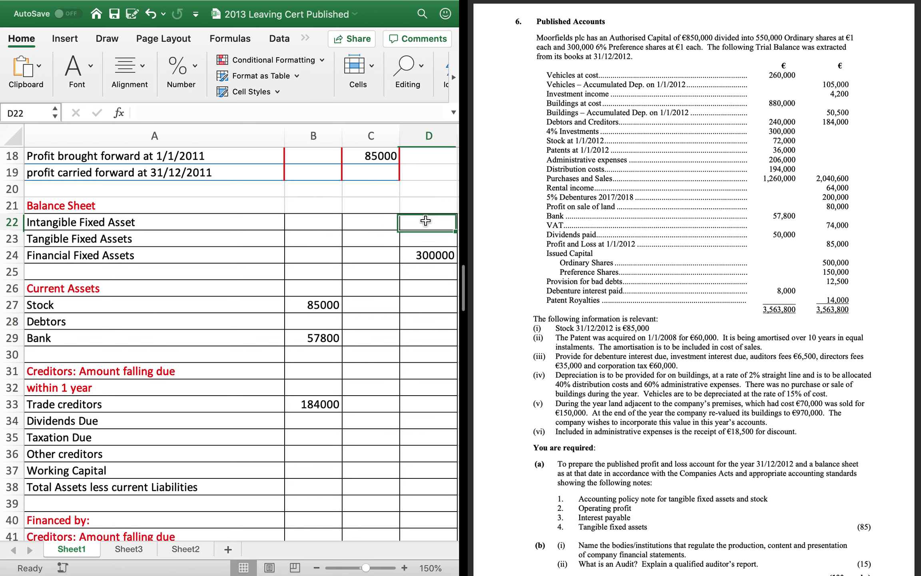
{"action": "type", "text": "340"}
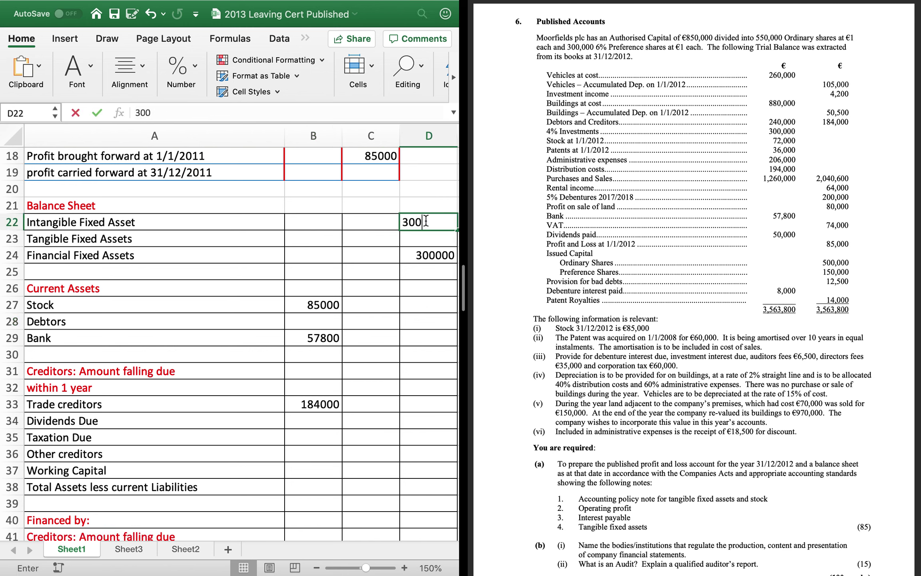
{"action": "type", "text": "00"}
{"action": "key", "text": "Return"}
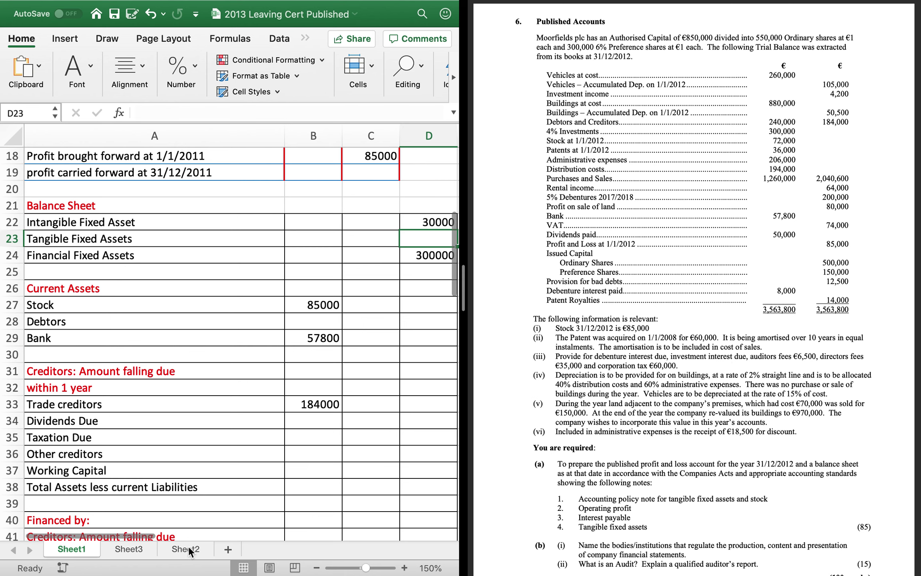
Under Administration on Sheet3, enter 6500 in H3 and label the row "auditors"
{"action": "left_click", "coordinate": [125, 548]}
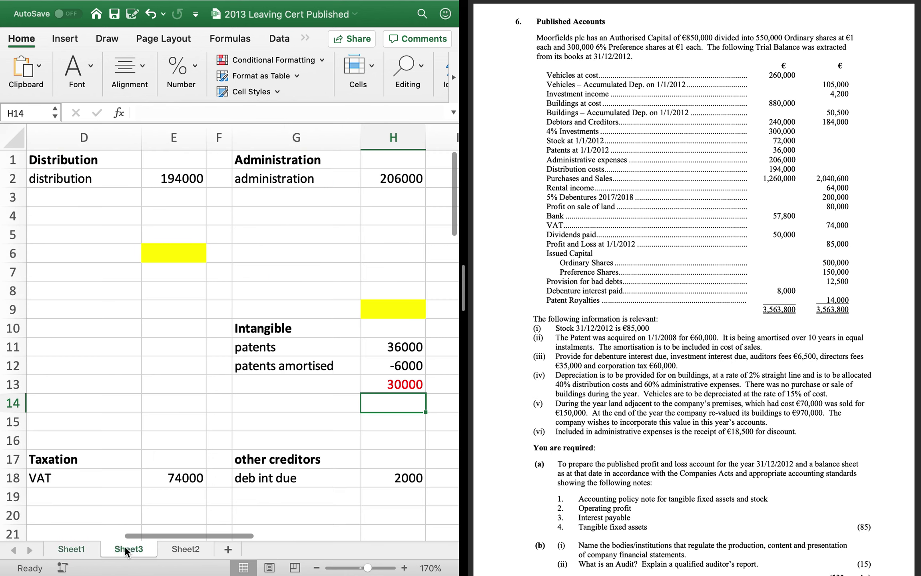
{"action": "left_click", "coordinate": [377, 197]}
{"action": "type", "text": "6500"}
{"action": "key", "text": "Return"}
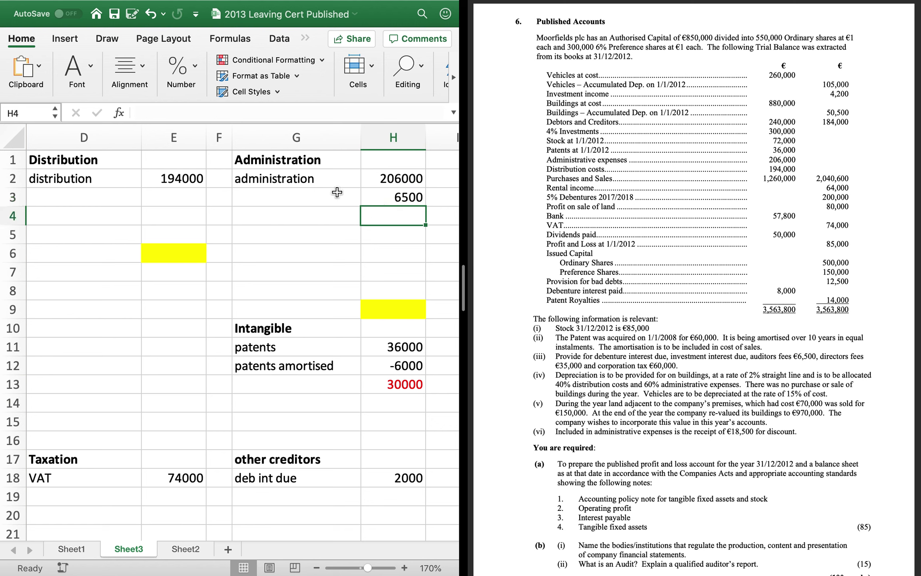
{"action": "left_click", "coordinate": [328, 192]}
{"action": "type", "text": "audioto"}
{"action": "key", "text": "BackSpace"}
{"action": "key", "text": "BackSpace"}
{"action": "key", "text": "BackSpace"}
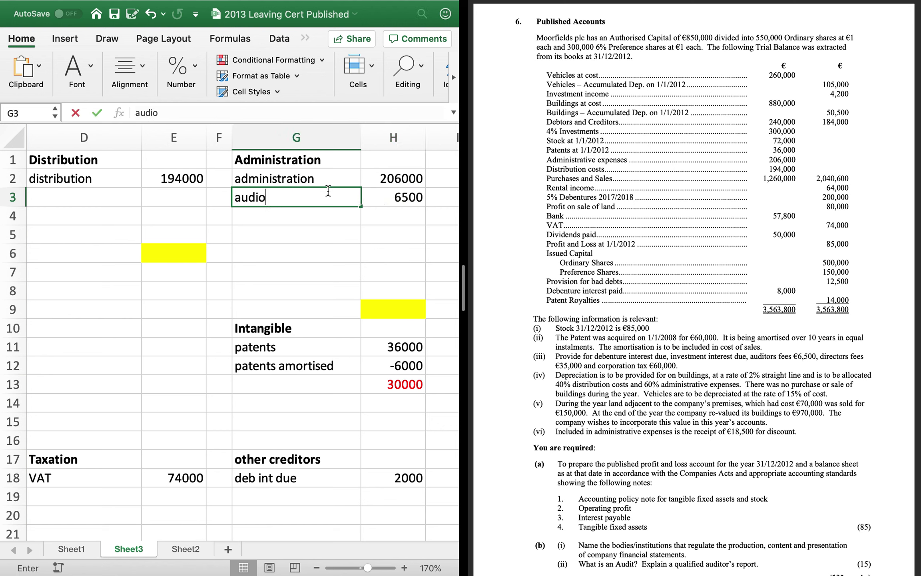
{"action": "type", "text": "tors"}
{"action": "key", "text": "Return"}
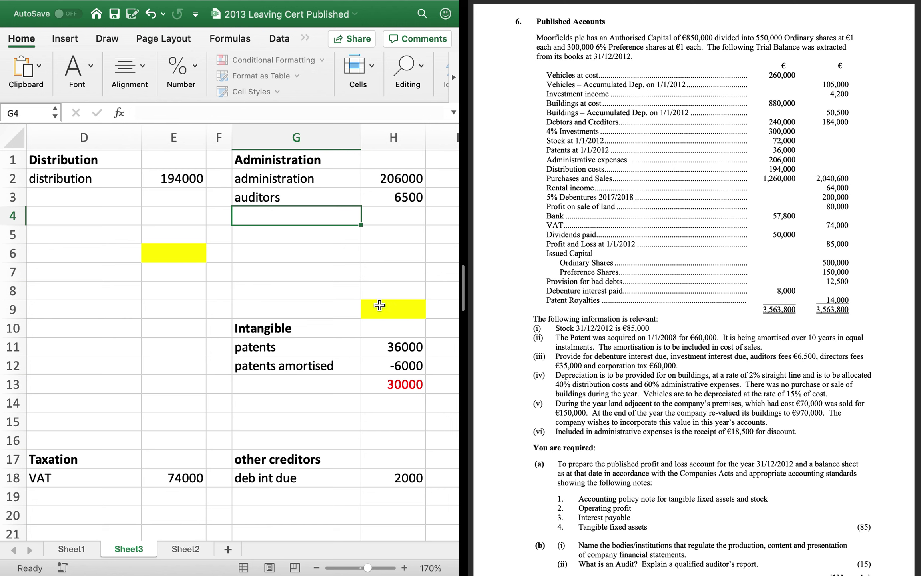
Under other creditors, enter 6500 in H19 and label the row "auditors"
{"action": "left_click", "coordinate": [380, 496]}
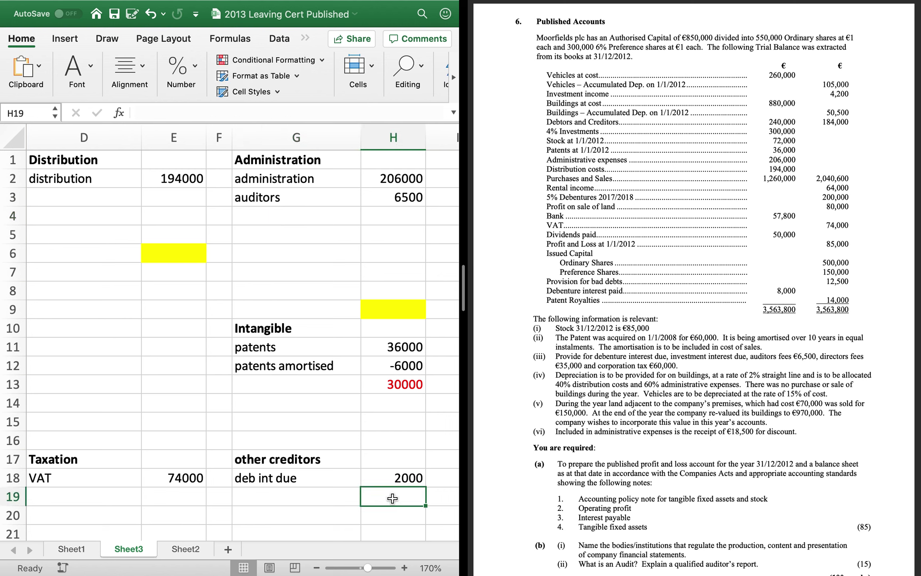
{"action": "type", "text": "6500"}
{"action": "left_click", "coordinate": [305, 500]}
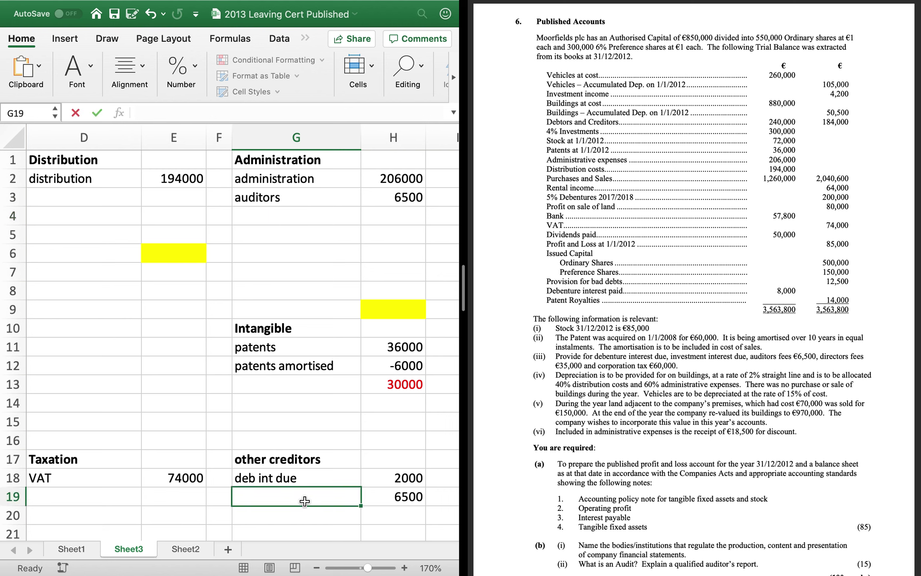
{"action": "type", "text": "auditors"}
{"action": "key", "text": "Return"}
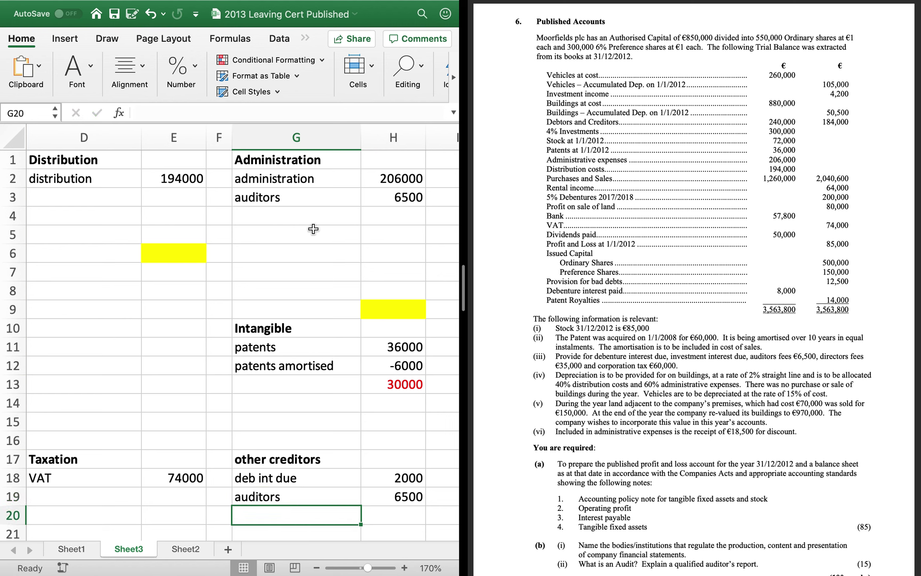
Add a "directors fees" line of 35000 under Administration in row 4
{"action": "left_click", "coordinate": [302, 219]}
{"action": "type", "text": "dir"}
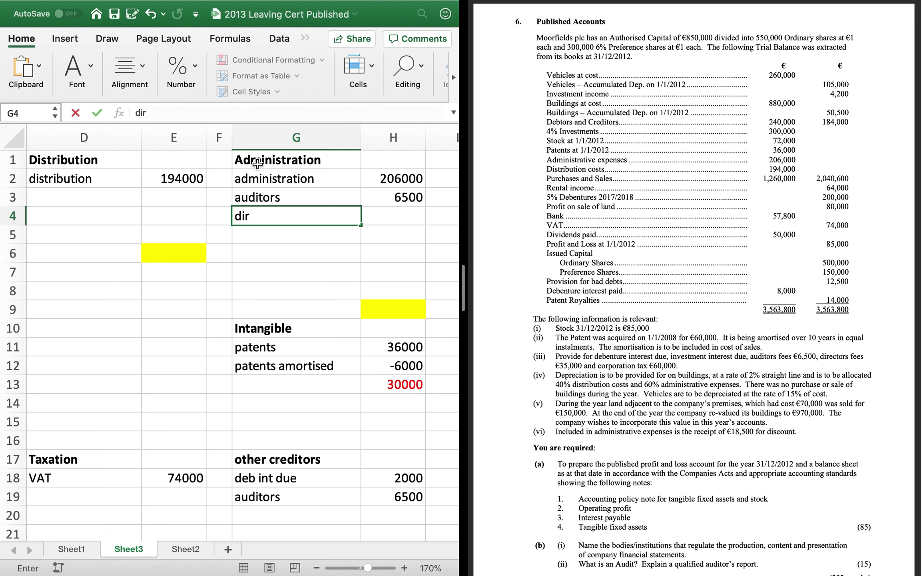
{"action": "type", "text": "ectors fees"}
{"action": "key", "text": "Tab"}
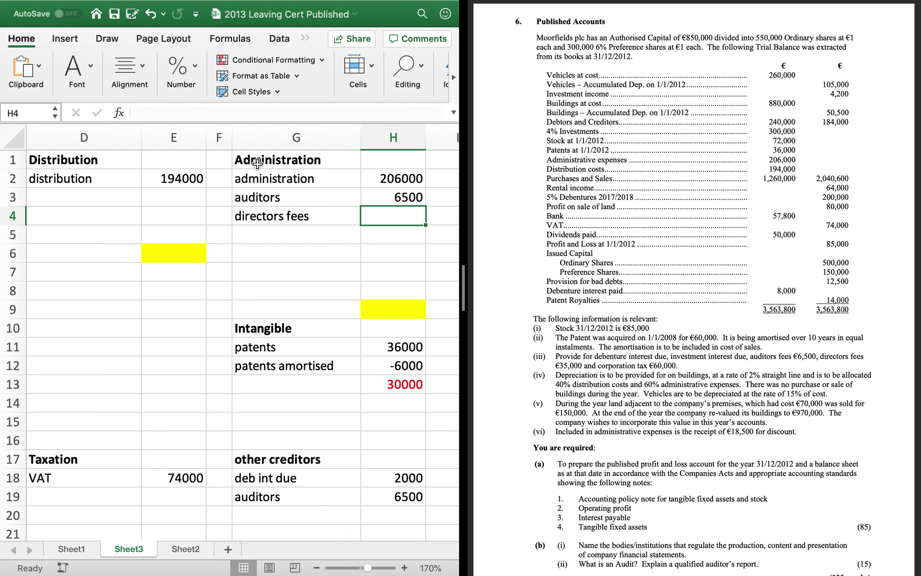
{"action": "type", "text": "4"}
{"action": "key", "text": "BackSpace"}
{"action": "type", "text": "35000"}
{"action": "key", "text": "Return"}
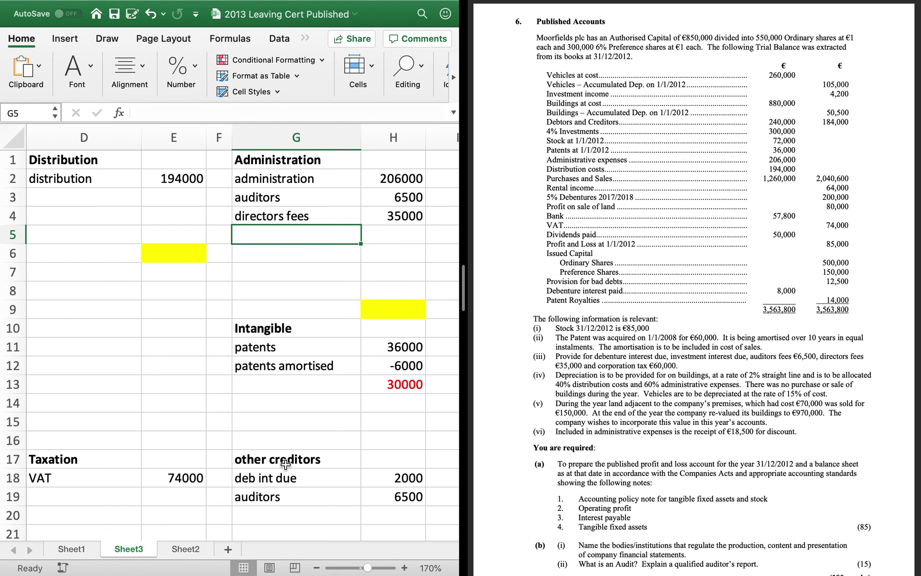
Add a "directors fees" line of 35000 under other creditors in row 20
{"action": "left_click", "coordinate": [398, 512]}
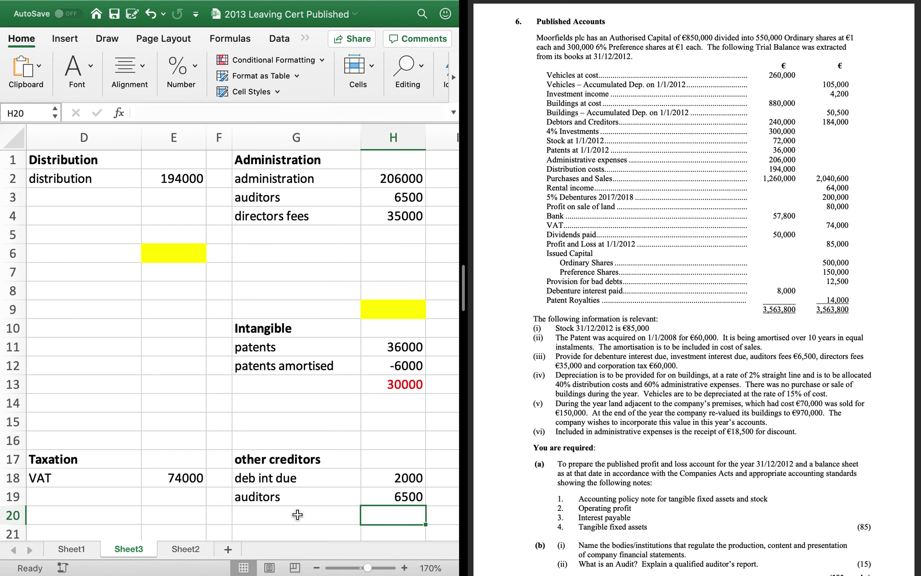
{"action": "type", "text": "35000"}
{"action": "left_click", "coordinate": [302, 529]}
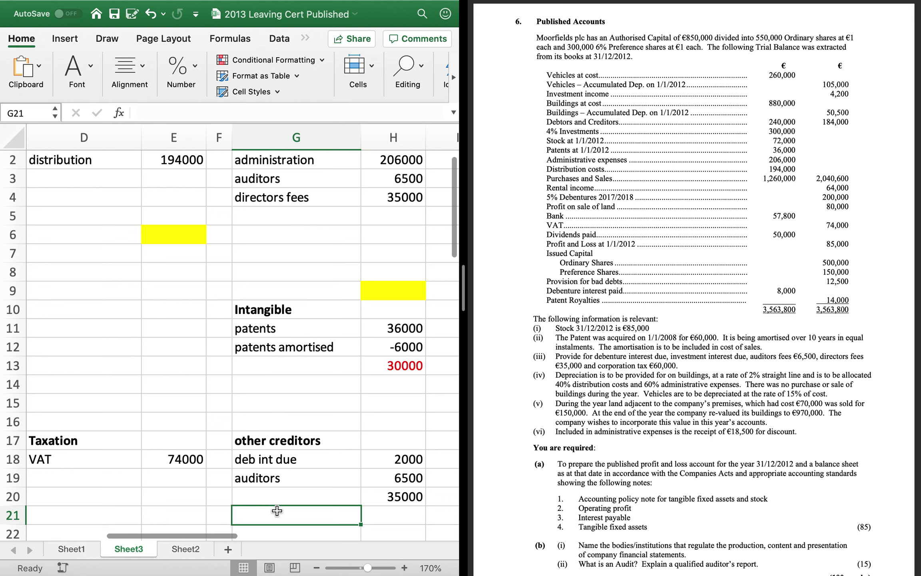
{"action": "left_click", "coordinate": [274, 499]}
{"action": "type", "text": "dir"}
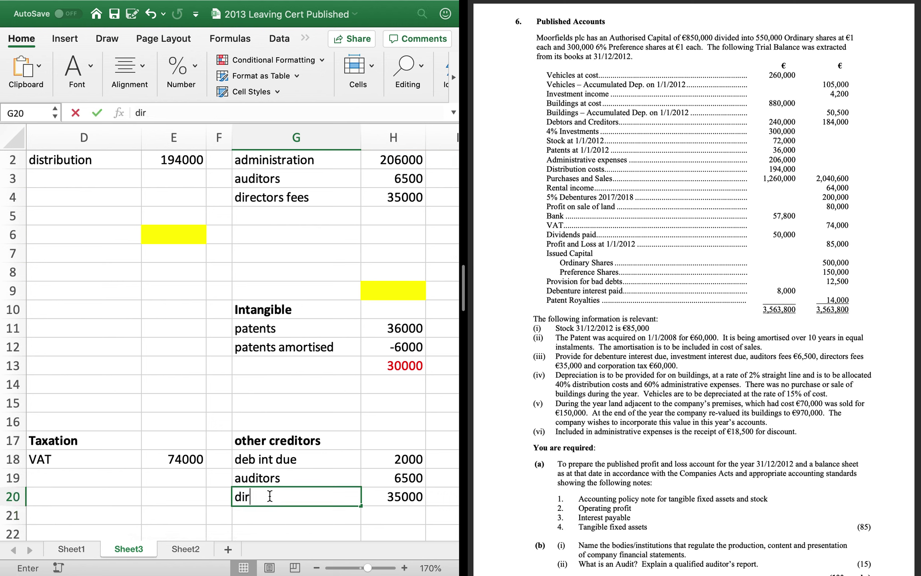
{"action": "type", "text": "ectors d"}
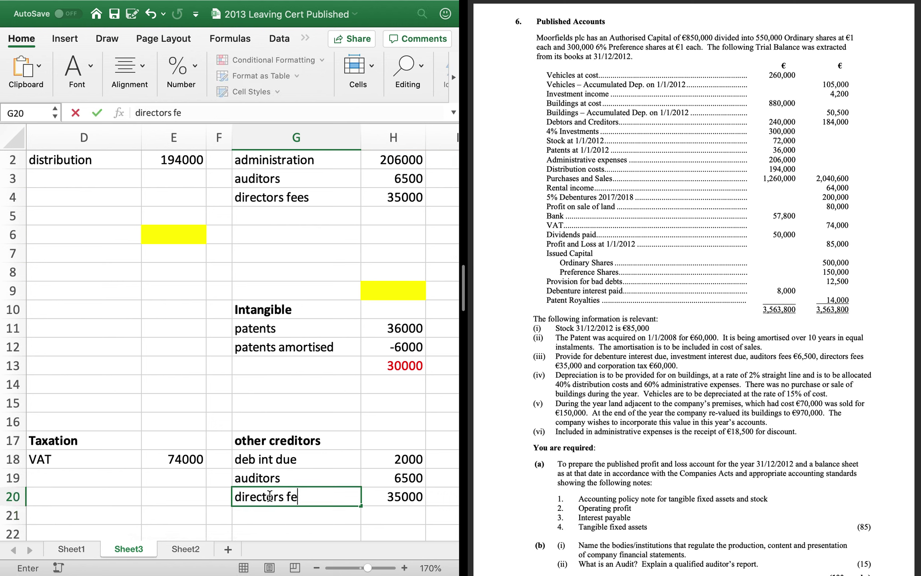
{"action": "type", "text": "ees"}
{"action": "key", "text": "Return"}
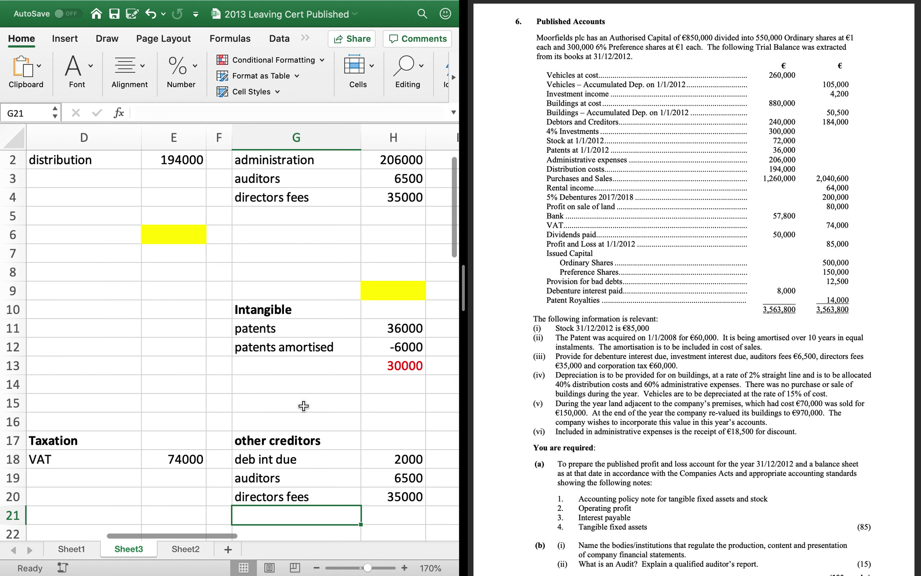
On Sheet1, enter -60000 for Corporation Taxation in C13 of the profit and loss account
{"action": "left_click", "coordinate": [67, 555]}
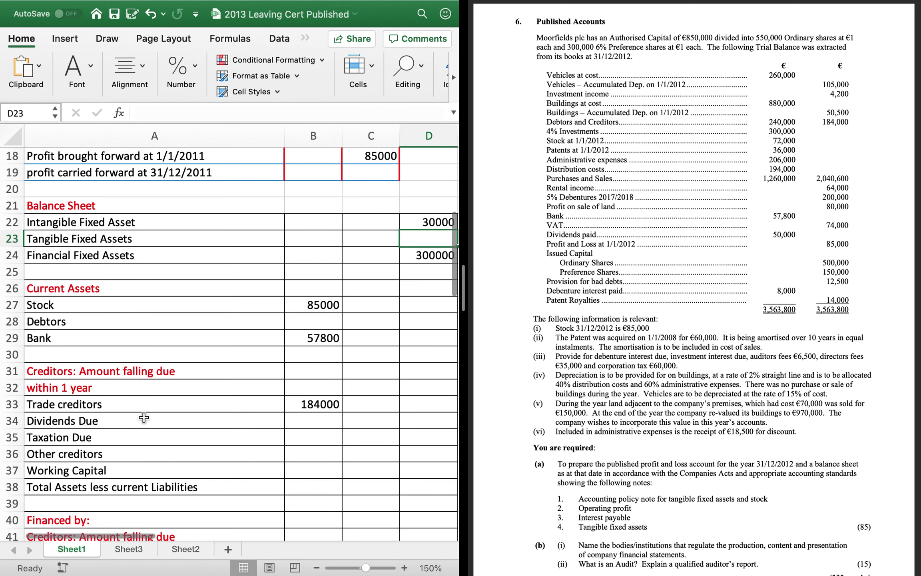
{"action": "scroll", "coordinate": [162, 345], "scroll_direction": "up", "scroll_amount": 6}
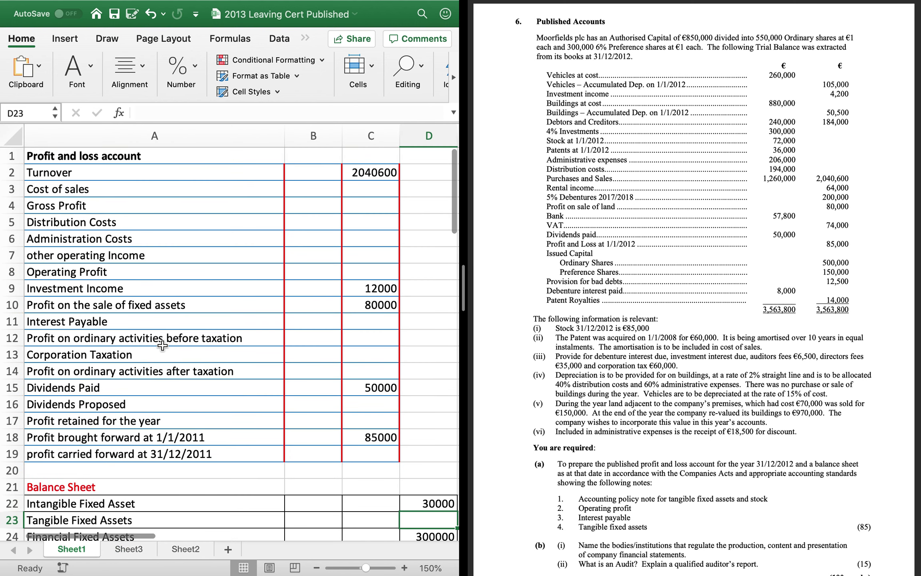
{"action": "left_click", "coordinate": [366, 359]}
{"action": "type", "text": "-60000"}
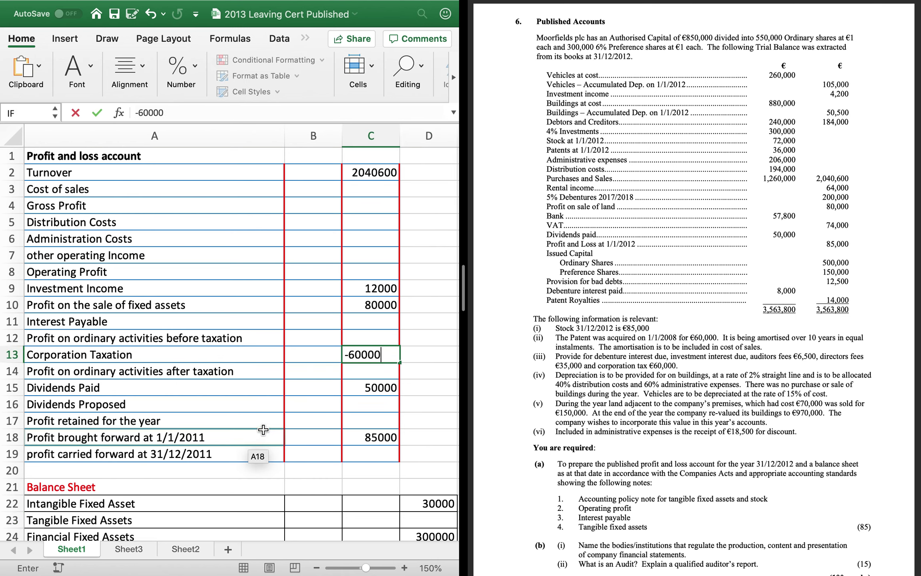
{"action": "key", "text": "Return"}
On Sheet3, add a "corp tax" line of 60000 under Taxation in row 19
{"action": "scroll", "coordinate": [248, 487], "scroll_direction": "down", "scroll_amount": 3}
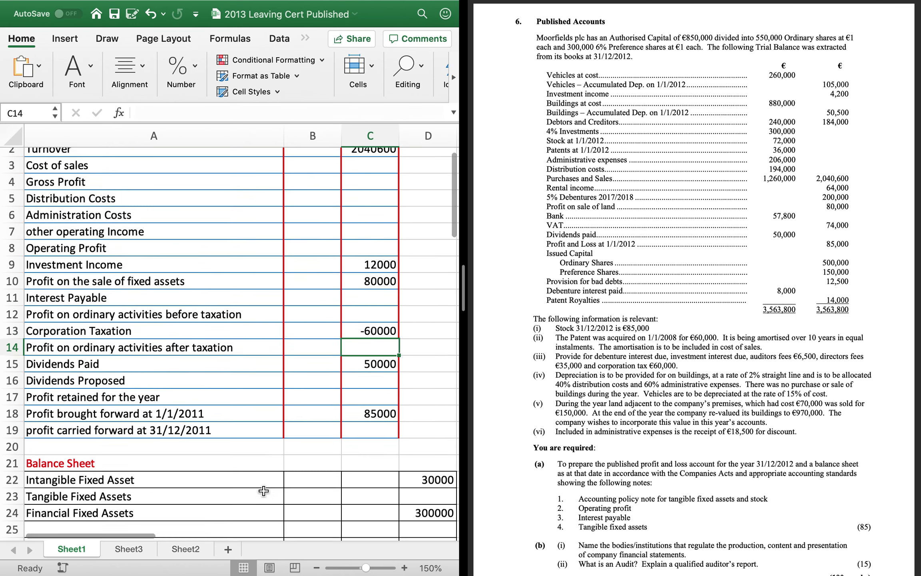
{"action": "left_click", "coordinate": [130, 548]}
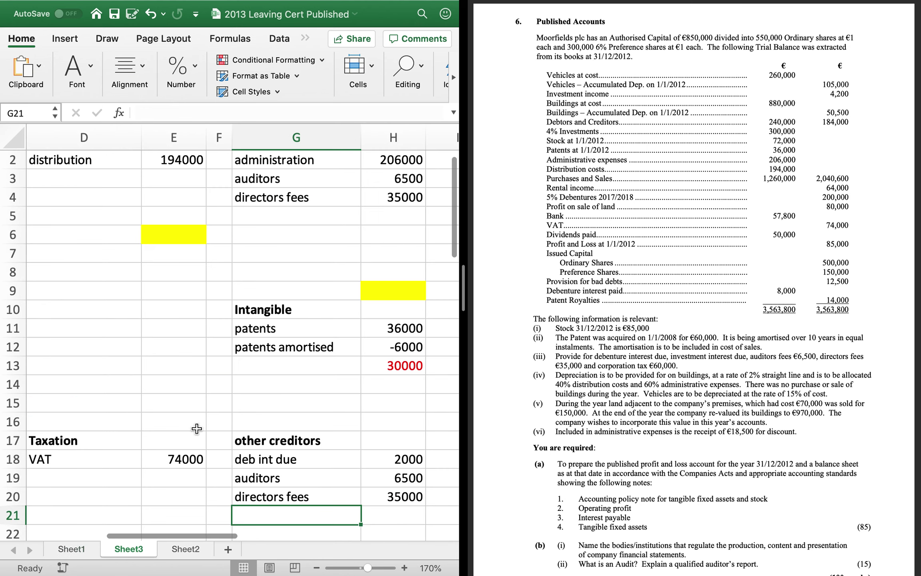
{"action": "left_click", "coordinate": [183, 472]}
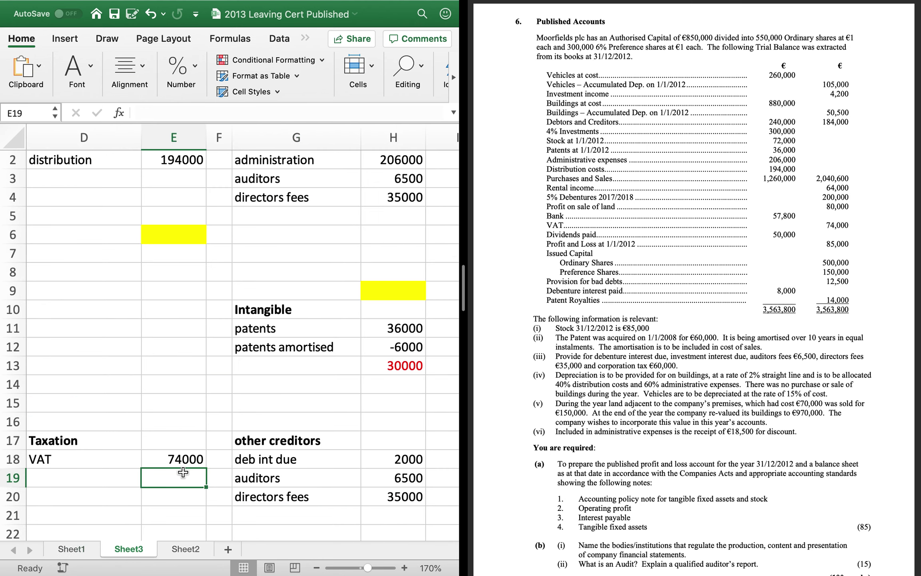
{"action": "type", "text": "60000"}
{"action": "left_click", "coordinate": [91, 481]}
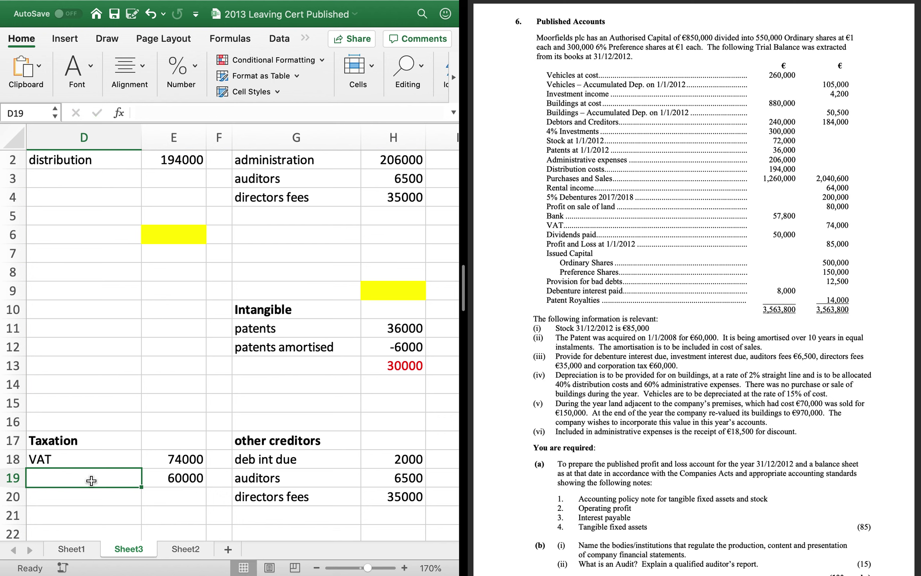
{"action": "type", "text": "corp ta"}
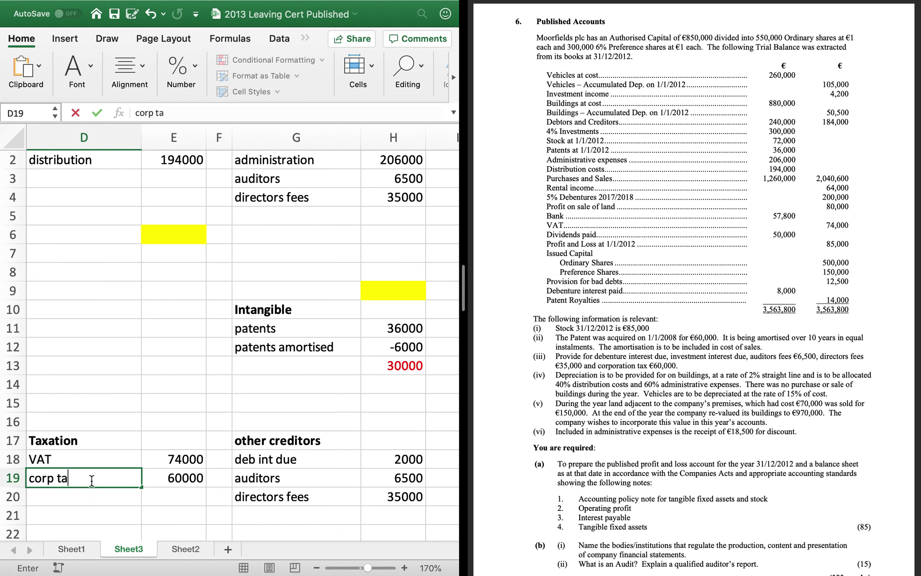
{"action": "type", "text": "x"}
{"action": "key", "text": "Return"}
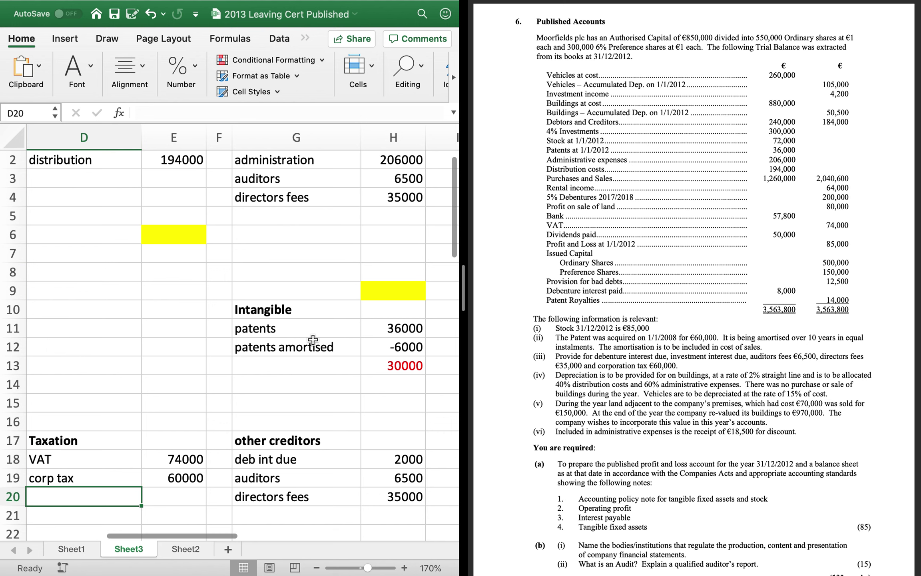
Add a "depr charge" line under revaluation in row 26, calculated with the formula =.02*880000
{"action": "scroll", "coordinate": [313, 339], "scroll_direction": "down", "scroll_amount": 5}
{"action": "scroll", "coordinate": [313, 340], "scroll_direction": "left", "scroll_amount": 2}
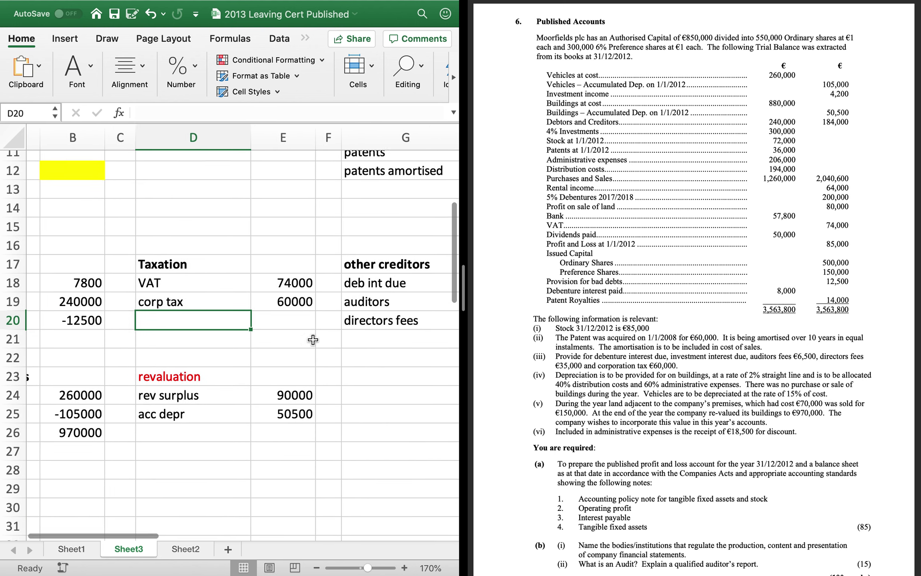
{"action": "left_click", "coordinate": [192, 392]}
{"action": "left_click", "coordinate": [194, 425]}
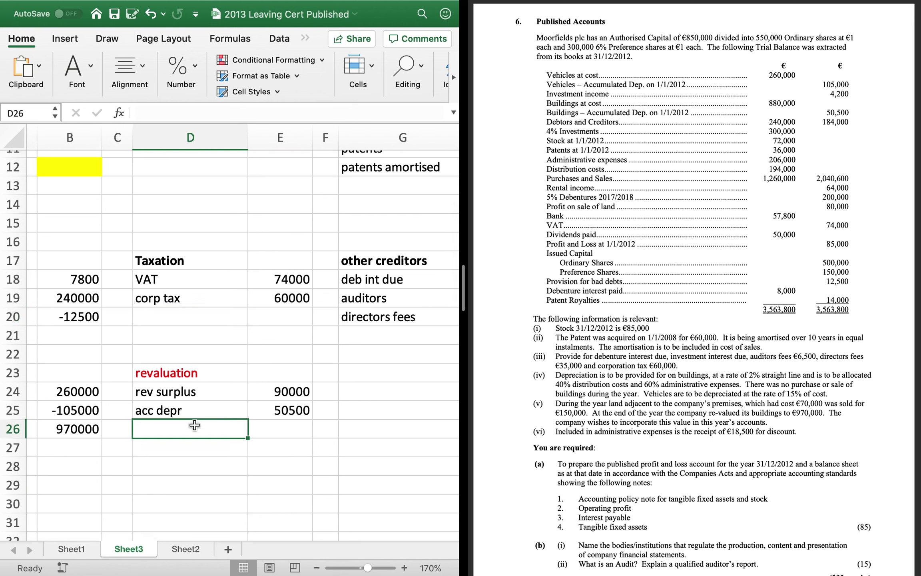
{"action": "type", "text": "depr charge"}
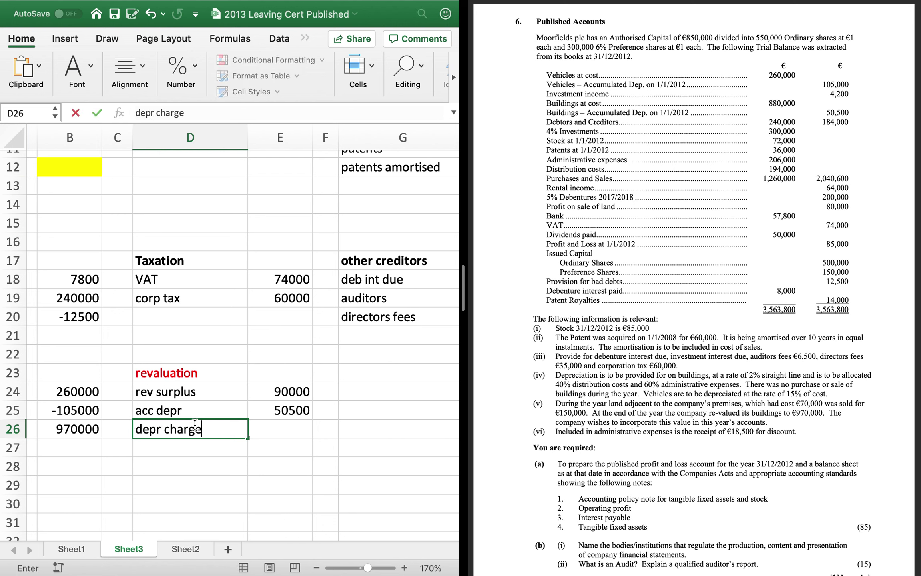
{"action": "key", "text": "Tab"}
{"action": "type", "text": "=.0"}
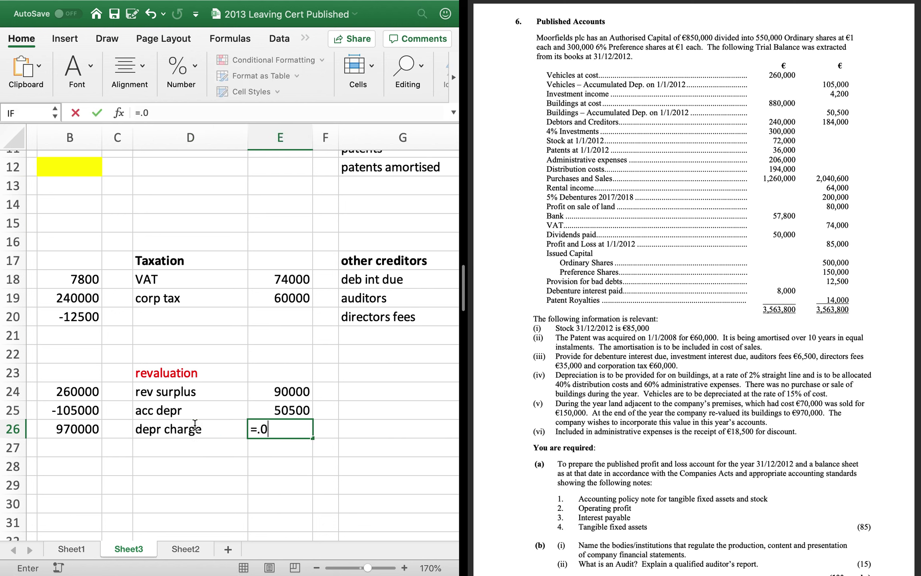
{"action": "type", "text": "2*"}
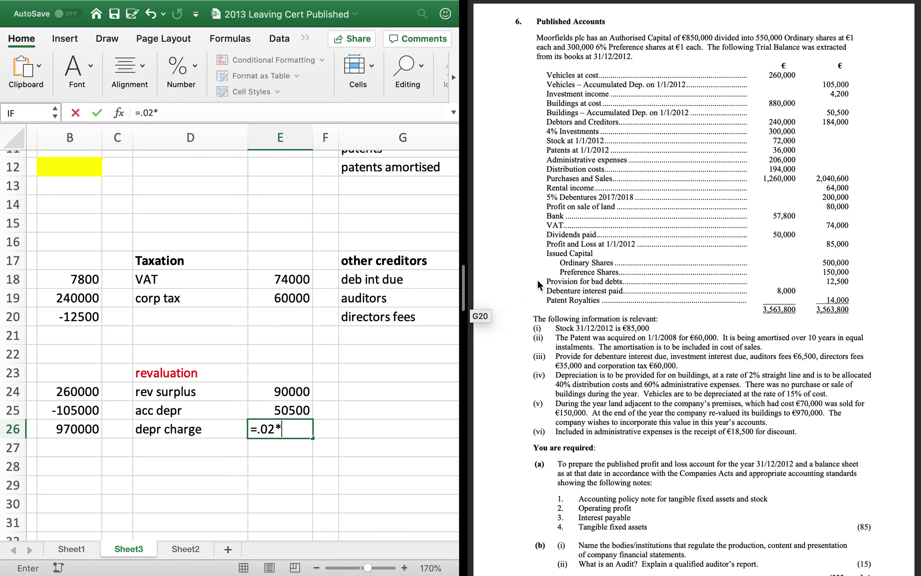
{"action": "type", "text": "880000"}
{"action": "key", "text": "Return"}
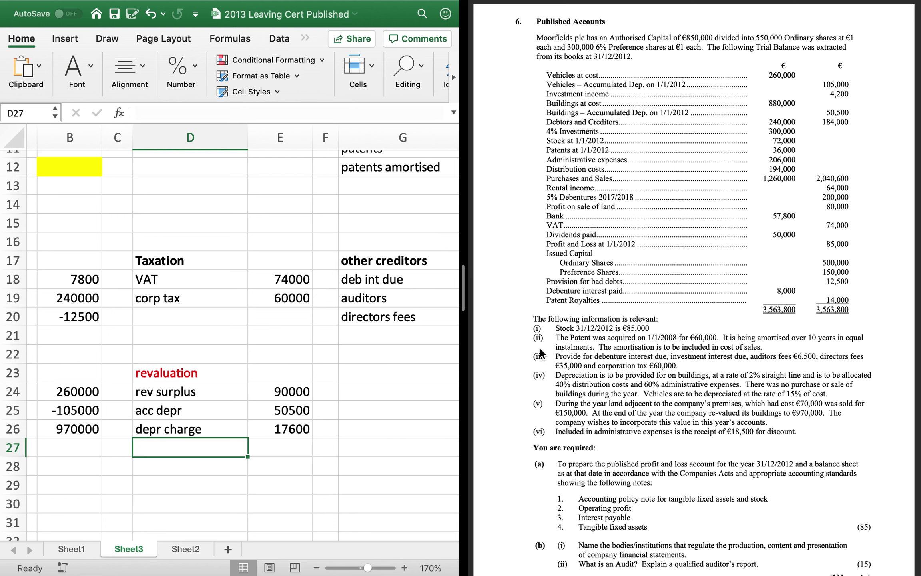
Under Distribution, calculate the 40% share of building depreciation in E3 with the formula =.4*17600
{"action": "scroll", "coordinate": [197, 428], "scroll_direction": "up", "scroll_amount": 2}
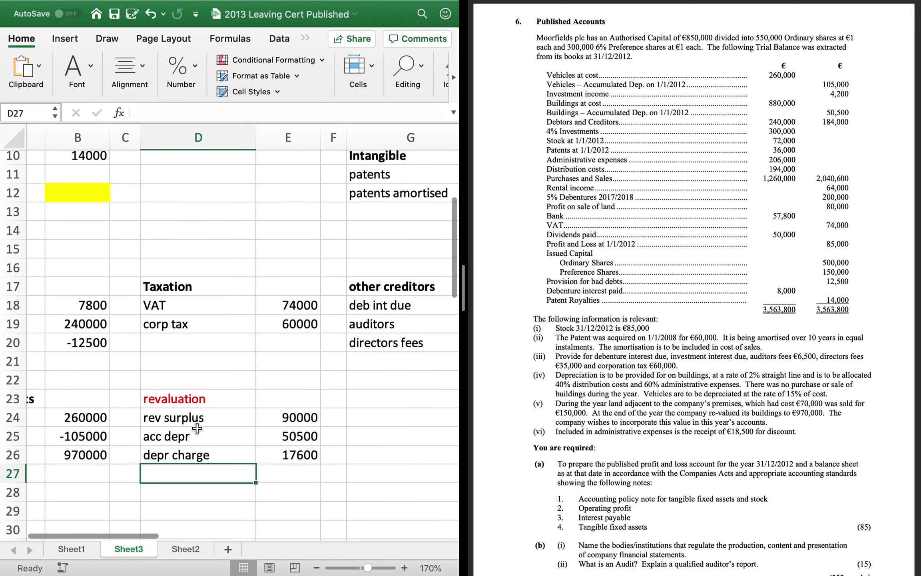
{"action": "scroll", "coordinate": [197, 428], "scroll_direction": "up", "scroll_amount": 5}
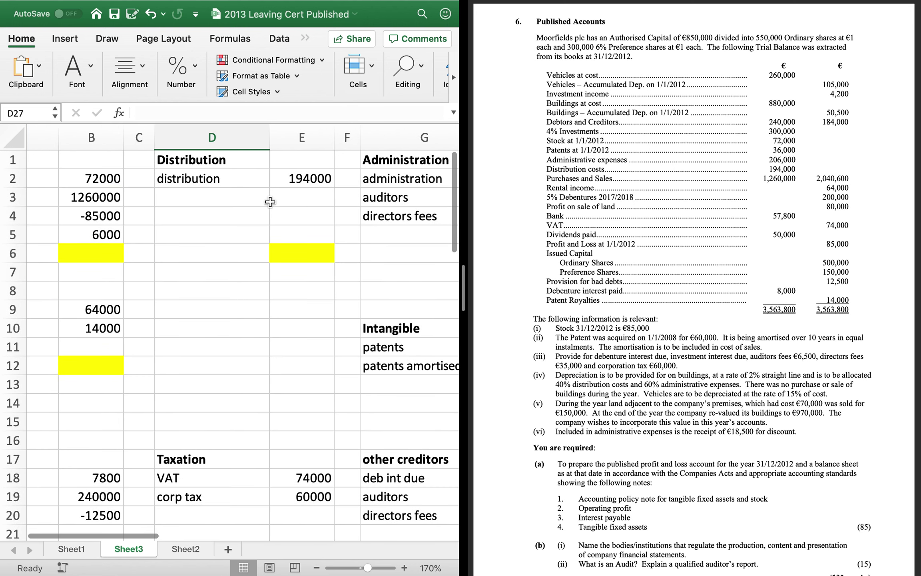
{"action": "left_click", "coordinate": [292, 197]}
{"action": "type", "text": "=.4*"}
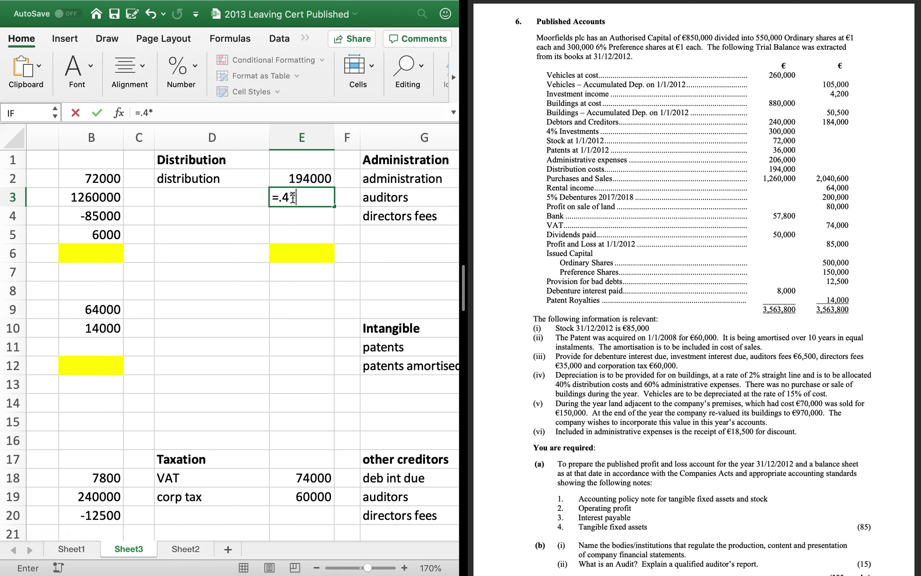
{"action": "type", "text": "17600"}
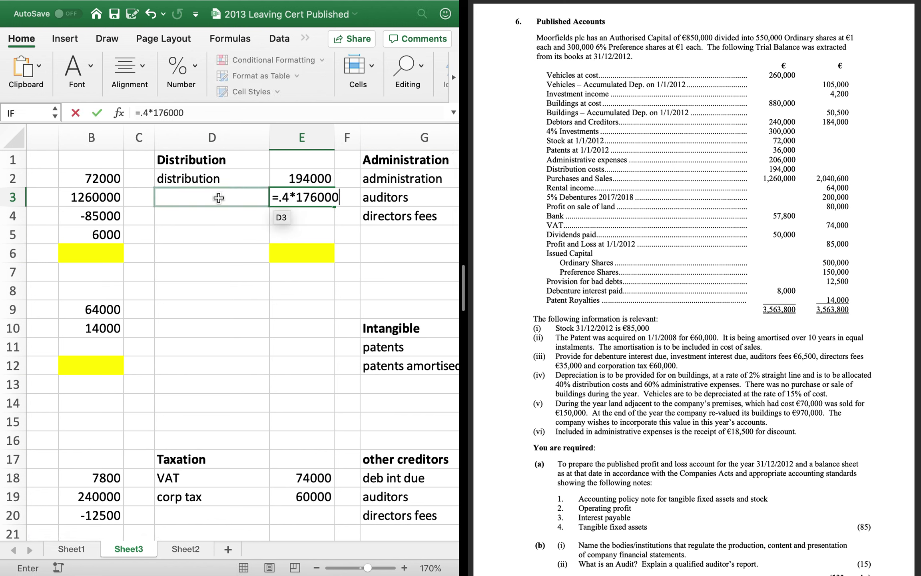
{"action": "key", "text": "Return"}
Under Administration, enter the formula =.6*17600 in H5 and label the row "depr buildings"
{"action": "scroll", "coordinate": [277, 223], "scroll_direction": "right", "scroll_amount": 3}
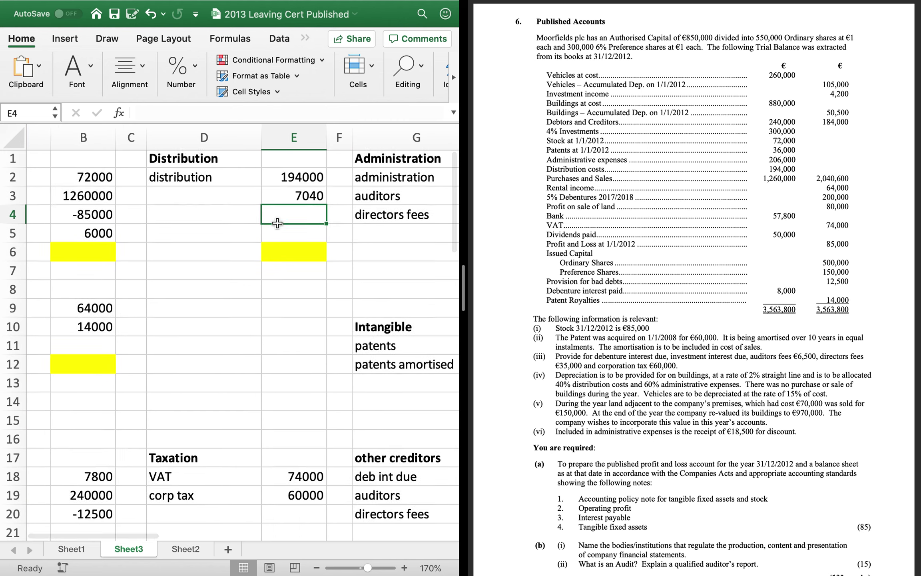
{"action": "left_click", "coordinate": [416, 226]}
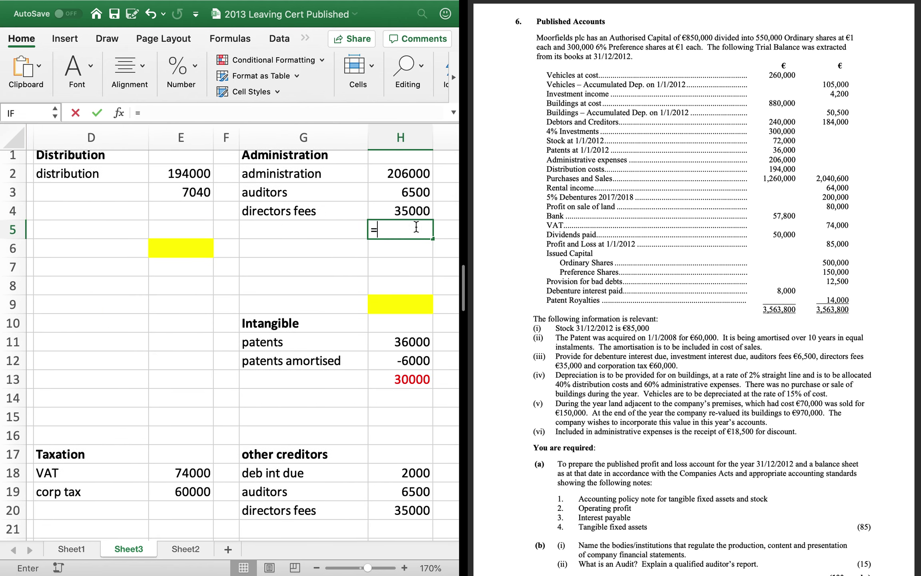
{"action": "type", "text": ".6*1"}
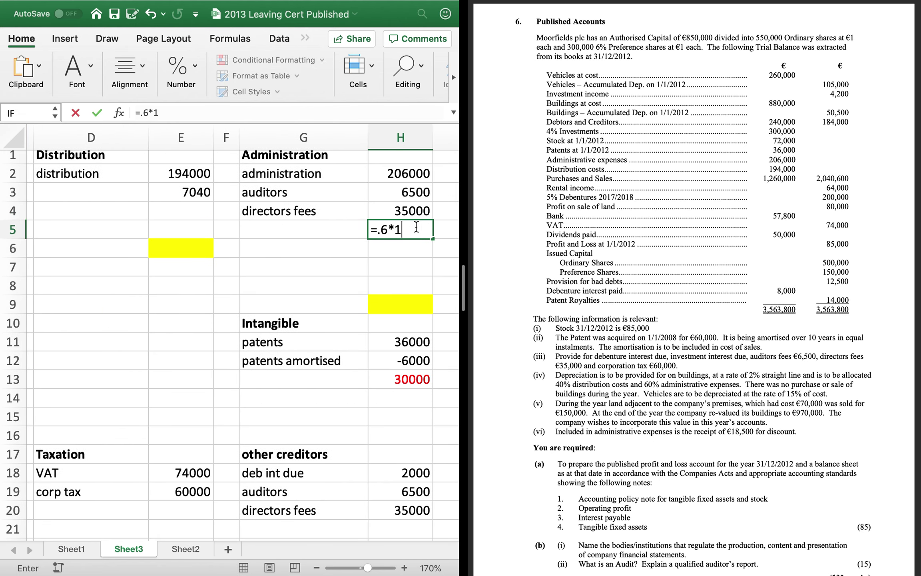
{"action": "type", "text": "7600"}
{"action": "key", "text": "Return"}
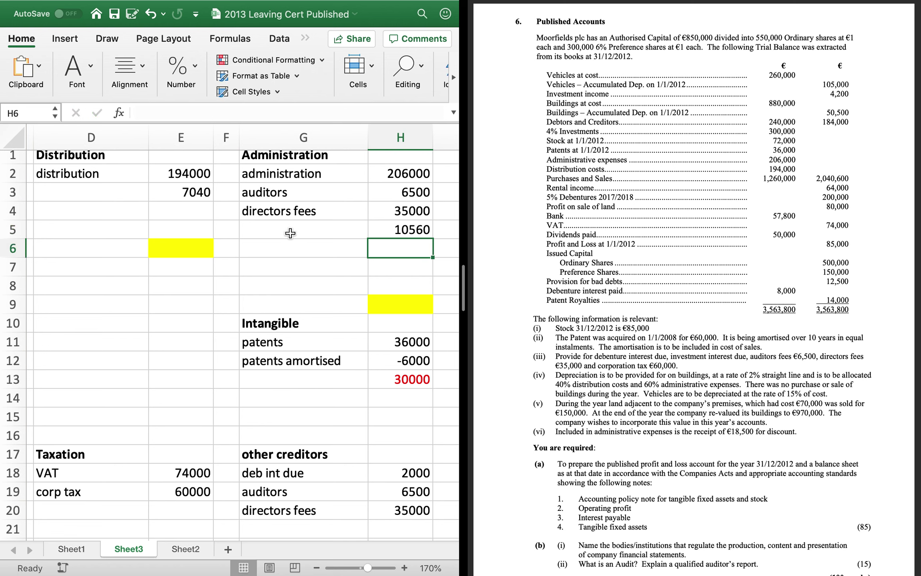
{"action": "left_click", "coordinate": [291, 233]}
{"action": "type", "text": "depr bvu"}
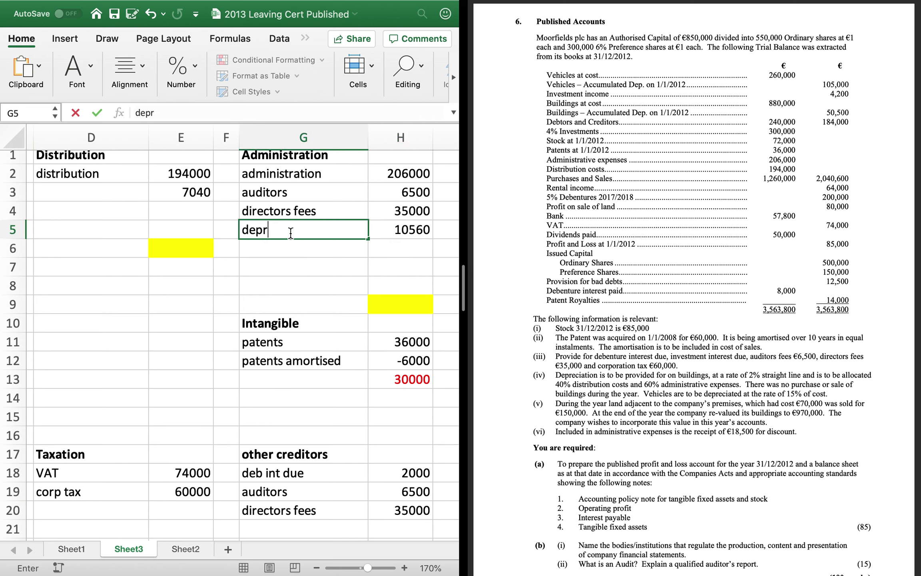
{"action": "key", "text": "BackSpace"}
{"action": "key", "text": "BackSpace"}
{"action": "type", "text": "uildings"}
{"action": "key", "text": "Return"}
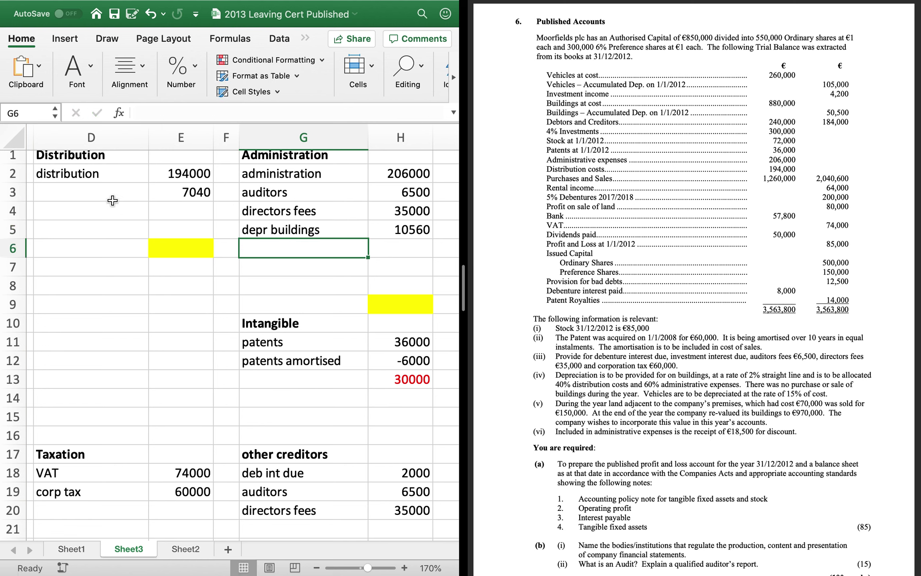
Label row 3 under Distribution "depr buildings" in D3
{"action": "left_click", "coordinate": [108, 199]}
{"action": "type", "text": "depr"}
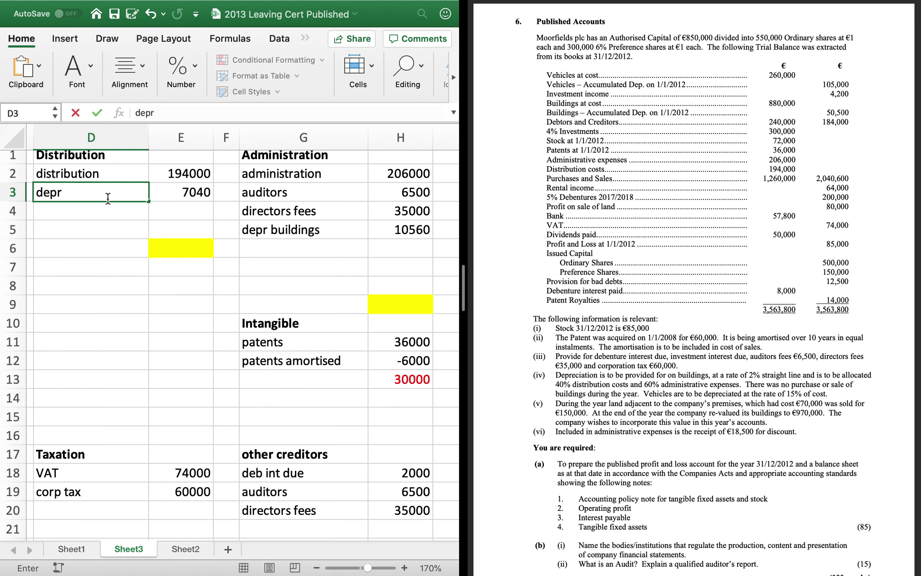
{"action": "type", "text": "buildings"}
{"action": "key", "text": "Return"}
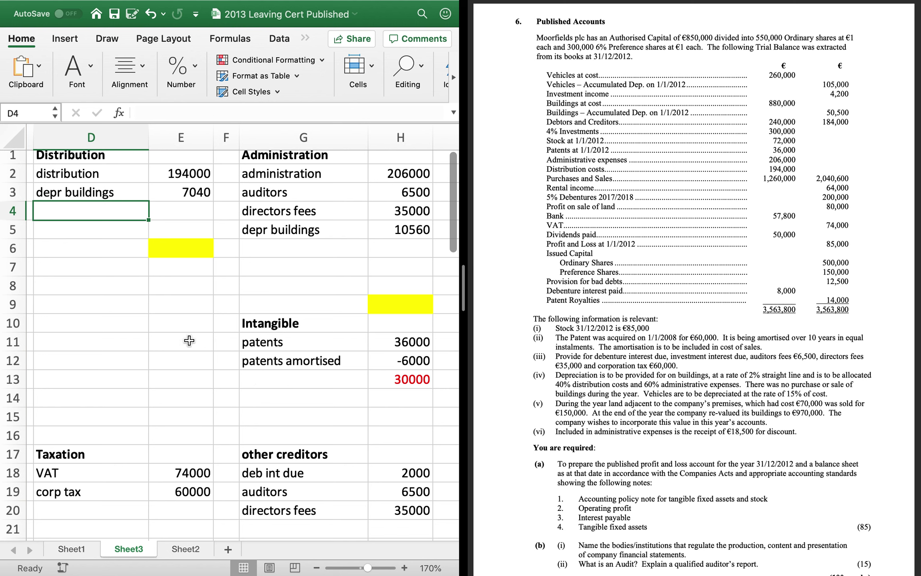
Label row 4 under Distribution "depr vehicles" and move to its amount cell E4
{"action": "type", "text": "depr "}
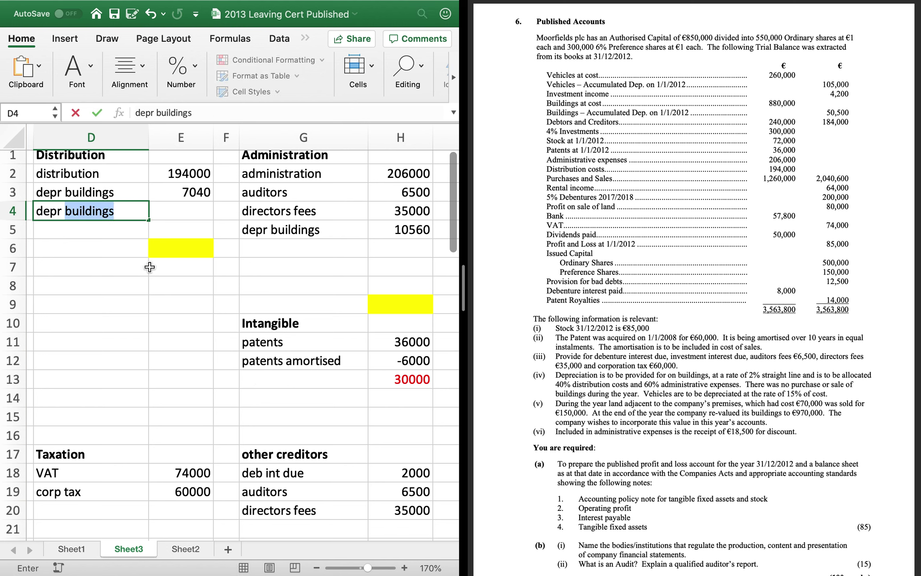
{"action": "type", "text": "vehivles"}
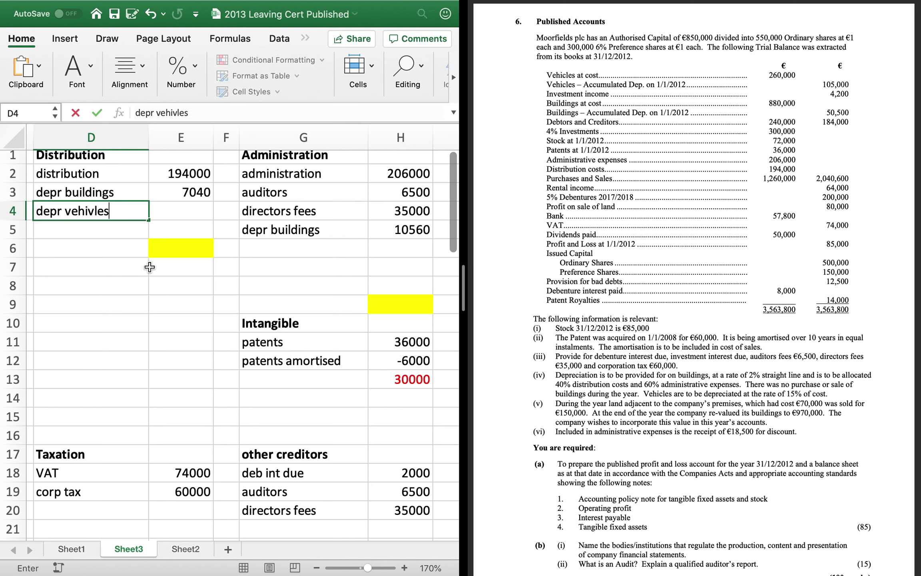
{"action": "key", "text": "BackSpace"}
{"action": "key", "text": "BackSpace"}
{"action": "key", "text": "BackSpace"}
{"action": "key", "text": "BackSpace"}
{"action": "type", "text": "cles"}
{"action": "key", "text": "Tab"}
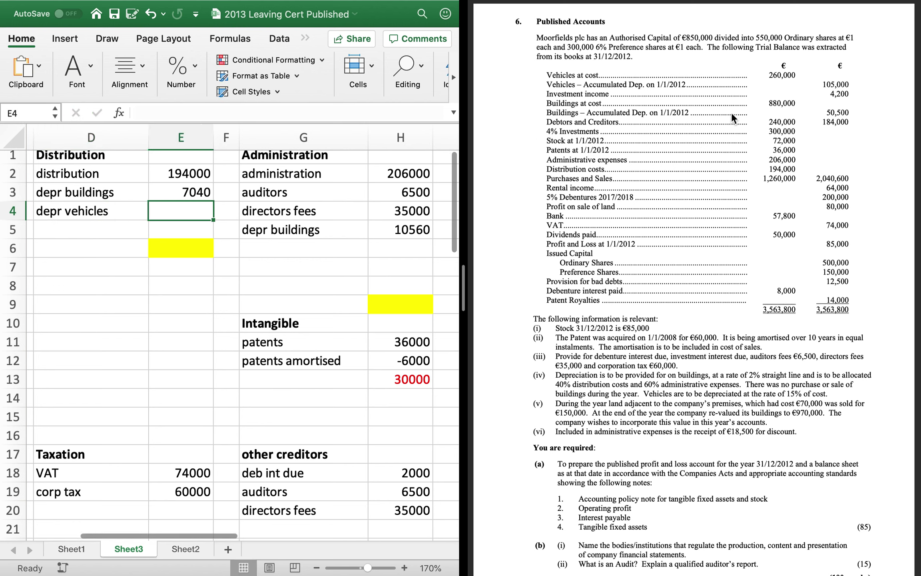
Under Distribution, calculate the vehicle depreciation in E4 with the formula =.15*260000
{"action": "type", "text": "=.15"}
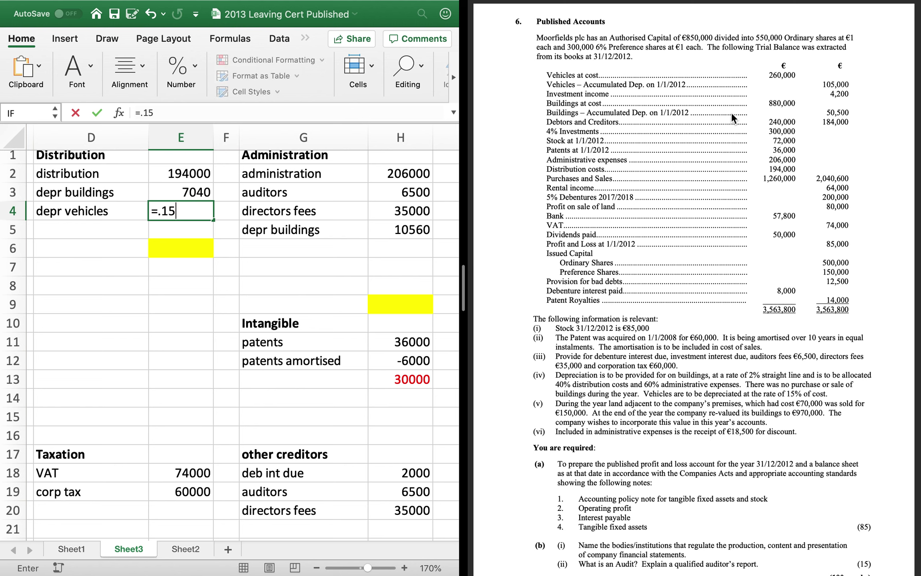
{"action": "type", "text": "*260000"}
{"action": "key", "text": "Return"}
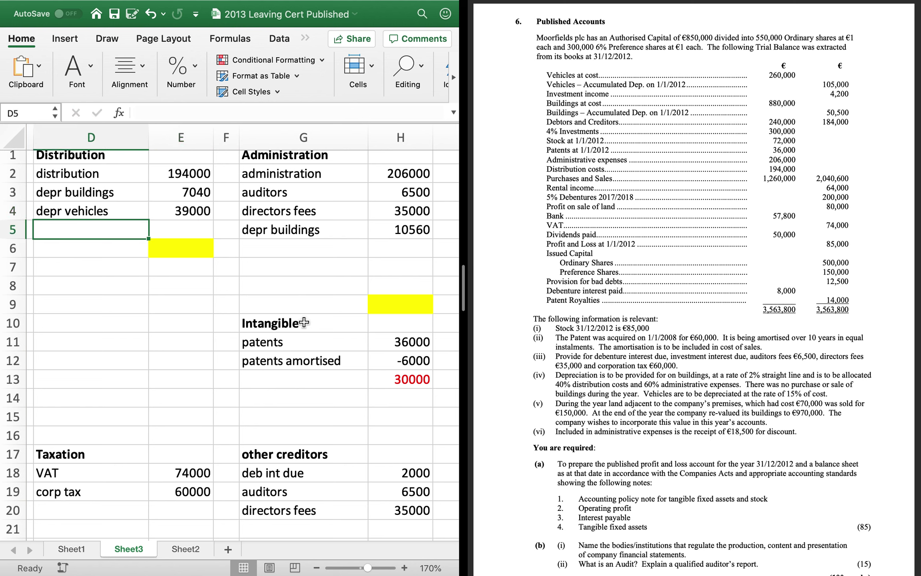
Under Tangible Fixed Assets, enter -39000 in B27 and label the row "depr vehicles" in A27
{"action": "scroll", "coordinate": [226, 352], "scroll_direction": "left", "scroll_amount": 5}
{"action": "scroll", "coordinate": [227, 352], "scroll_direction": "down", "scroll_amount": 5}
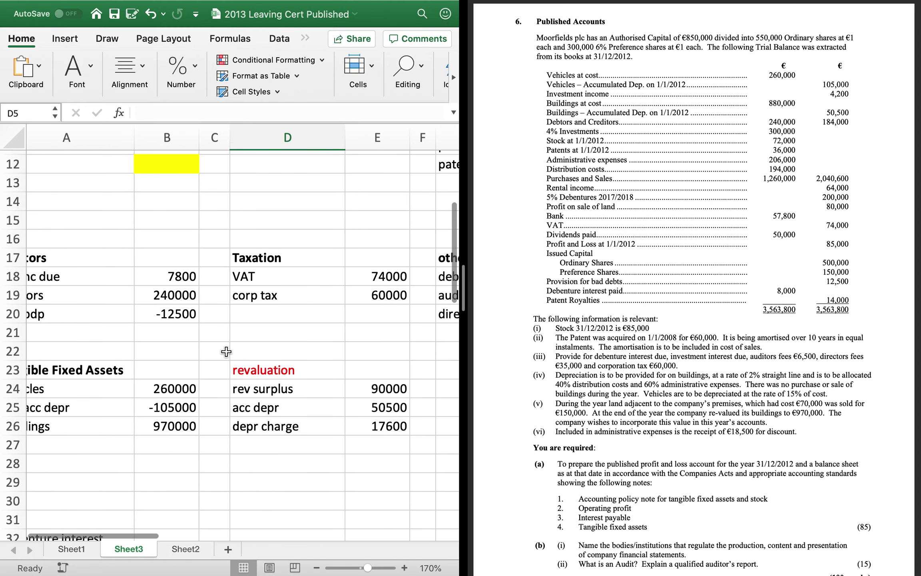
{"action": "scroll", "coordinate": [227, 351], "scroll_direction": "down", "scroll_amount": 1}
{"action": "scroll", "coordinate": [226, 351], "scroll_direction": "left", "scroll_amount": 1}
{"action": "left_click", "coordinate": [202, 429]}
{"action": "type", "text": "-"}
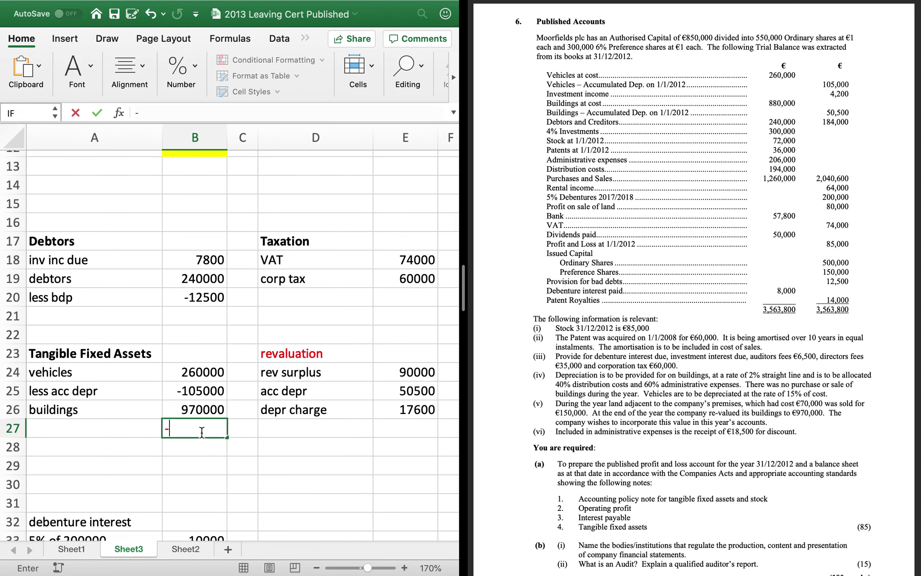
{"action": "type", "text": "39000"}
{"action": "key", "text": "Return"}
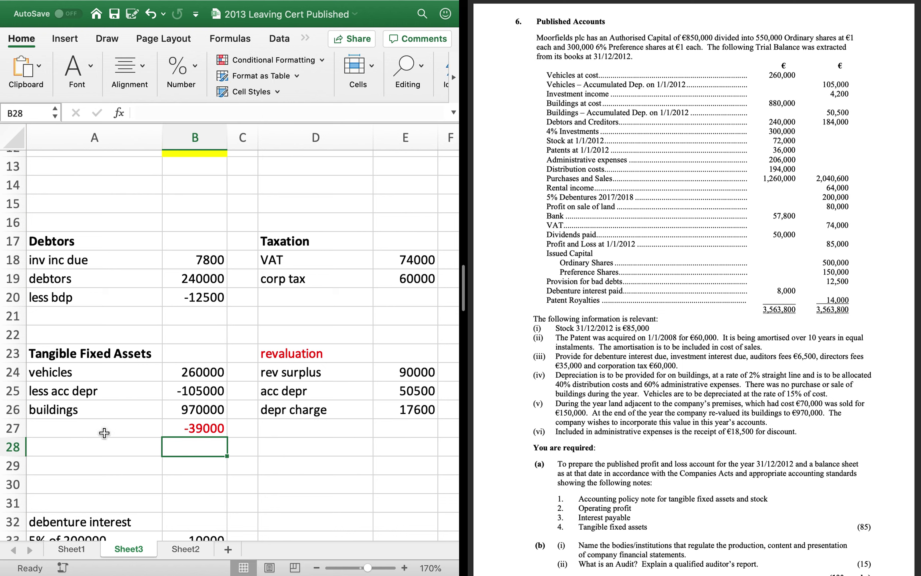
{"action": "left_click", "coordinate": [102, 429]}
{"action": "type", "text": "depr vehicles"}
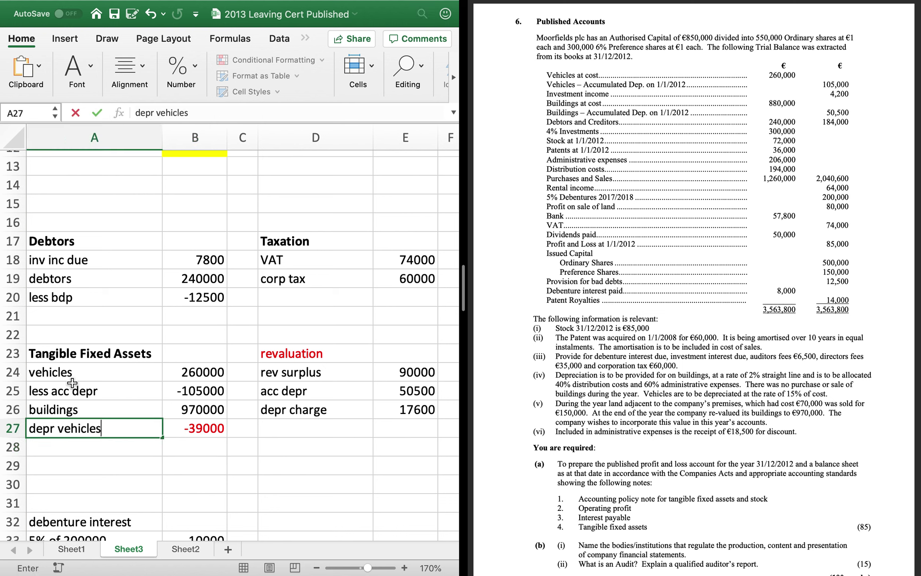
{"action": "key", "text": "Return"}
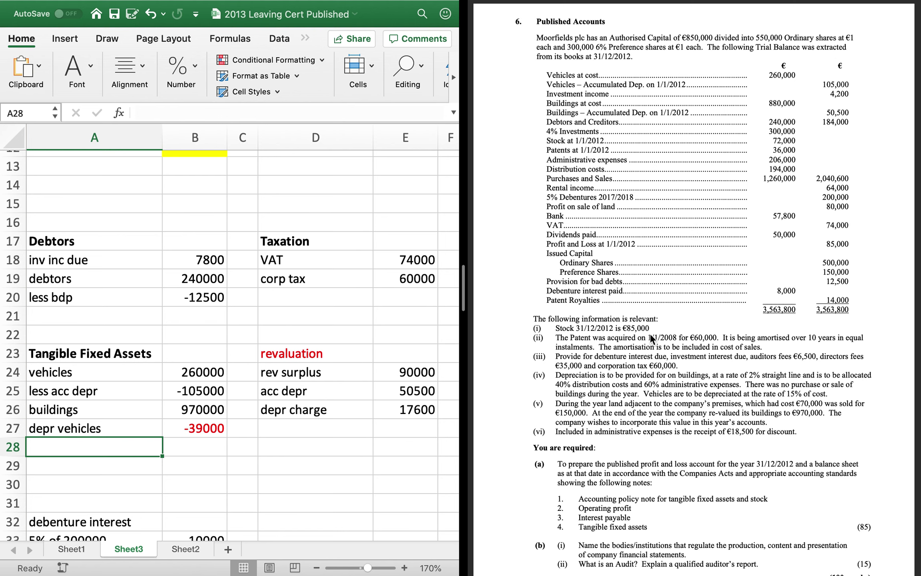
Under Administration, enter 18500 in H6 and label the row "discount" in G6
{"action": "scroll", "coordinate": [452, 269], "scroll_direction": "up", "scroll_amount": 5}
{"action": "scroll", "coordinate": [452, 269], "scroll_direction": "right", "scroll_amount": 3}
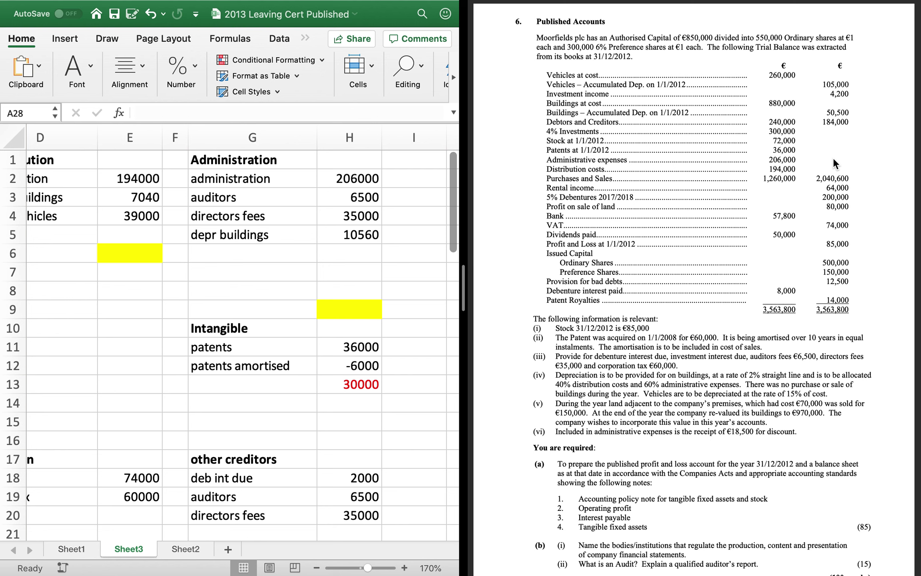
{"action": "left_click", "coordinate": [281, 260]}
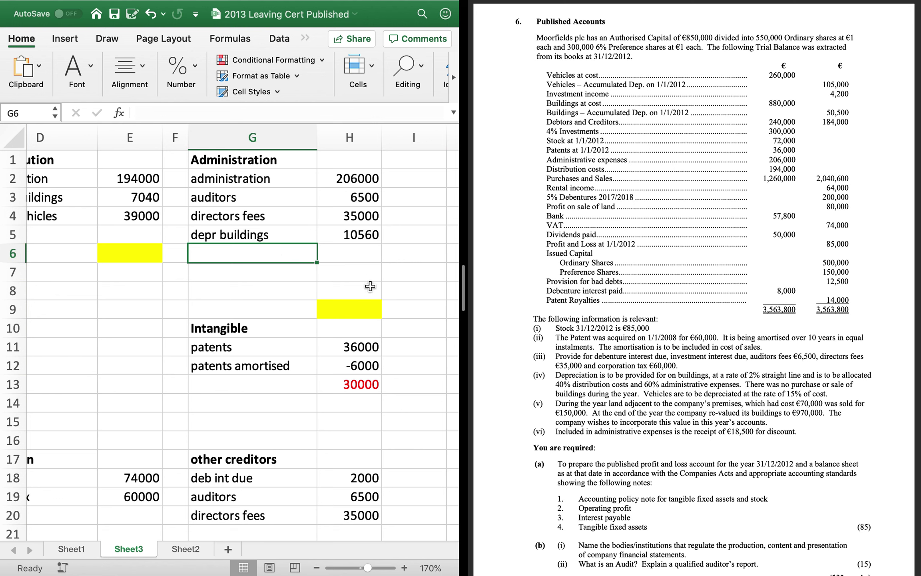
{"action": "key", "text": "Tab"}
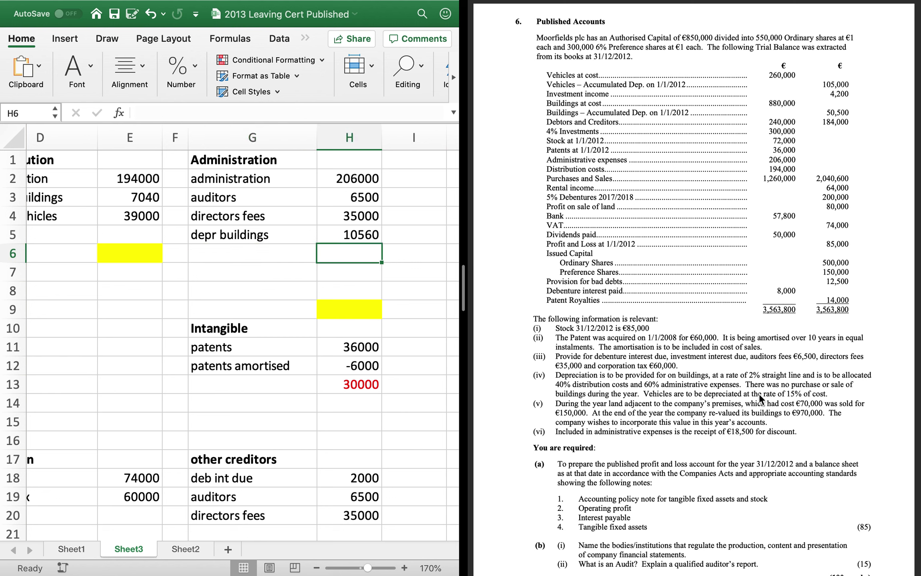
{"action": "type", "text": "18500"}
{"action": "key", "text": "Return"}
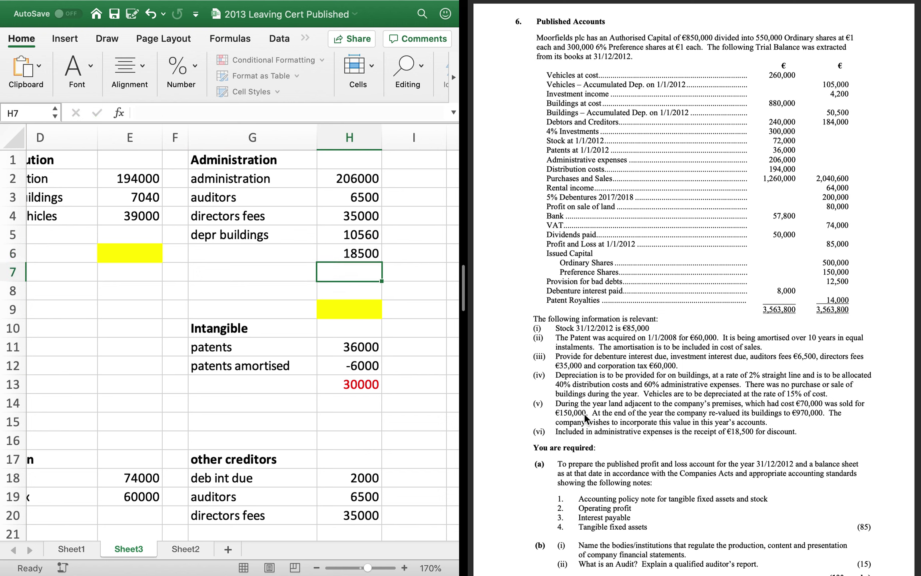
{"action": "left_click", "coordinate": [282, 257]}
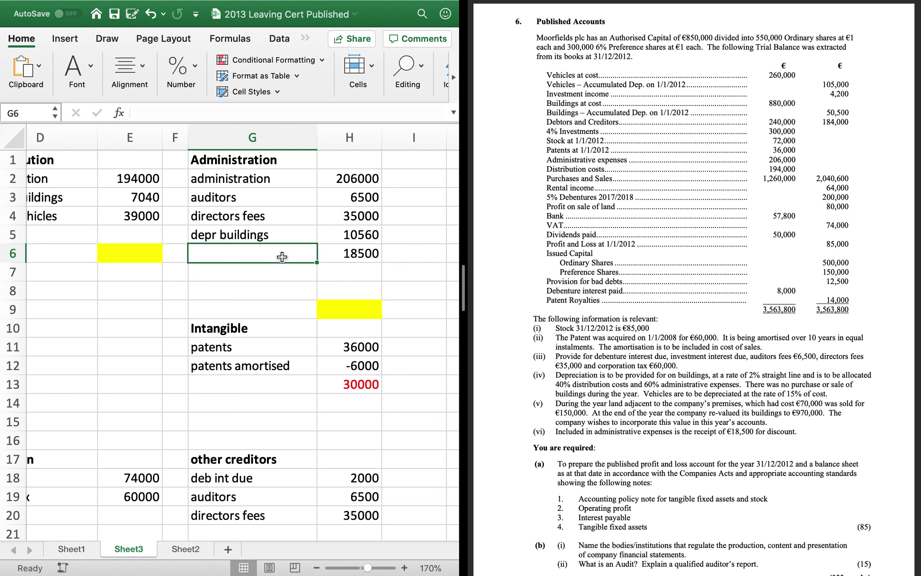
{"action": "type", "text": "discount"}
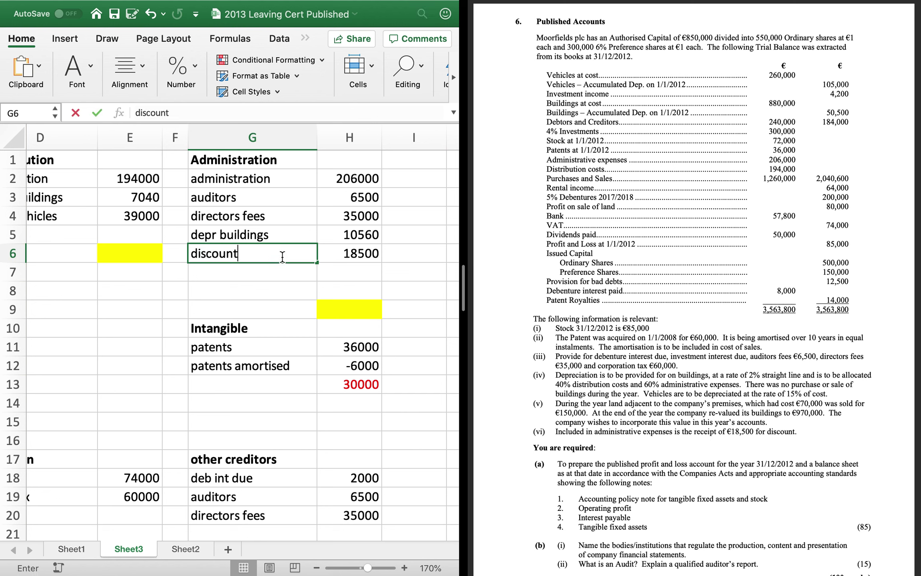
{"action": "key", "text": "Return"}
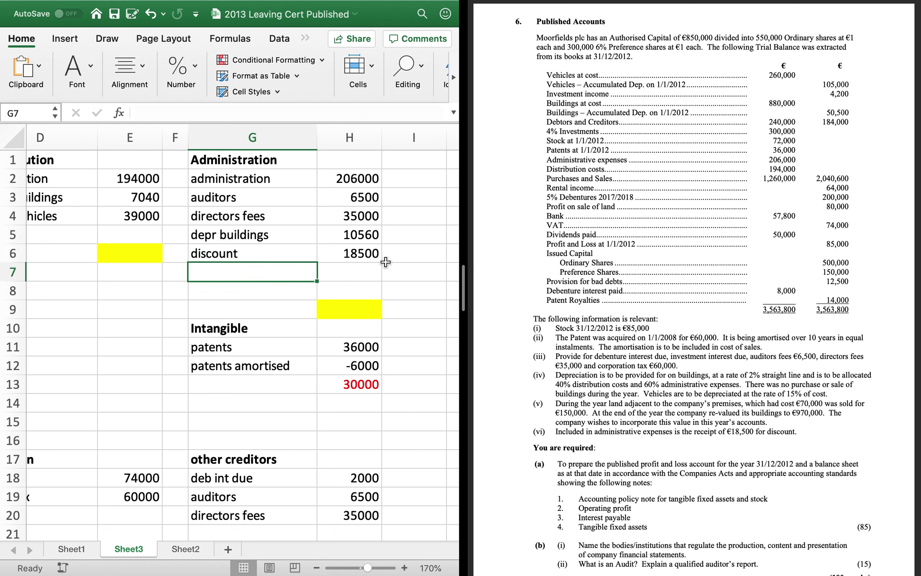
Under other Op Inc, enter 18500 in B11 and label the row "discount" in A11
{"action": "scroll", "coordinate": [114, 316], "scroll_direction": "left", "scroll_amount": 10}
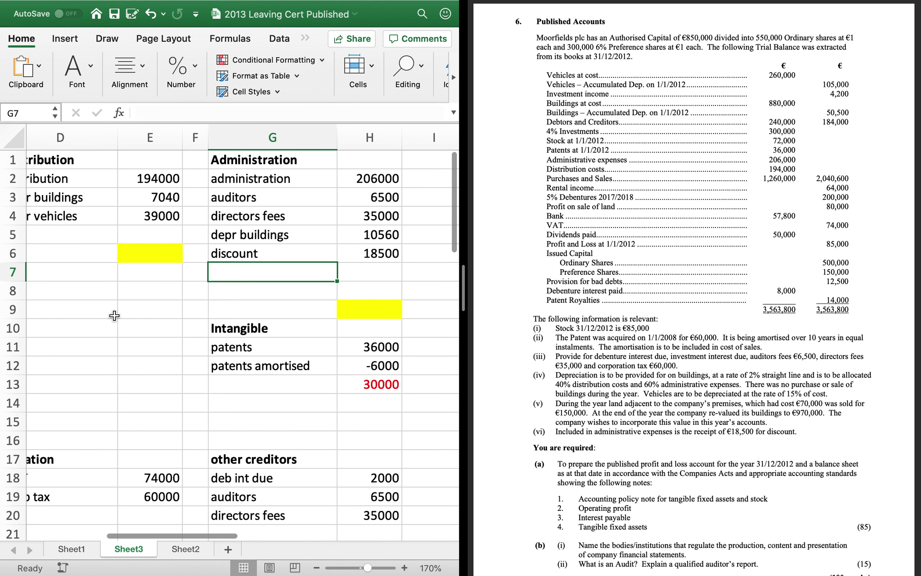
{"action": "left_click", "coordinate": [198, 353]}
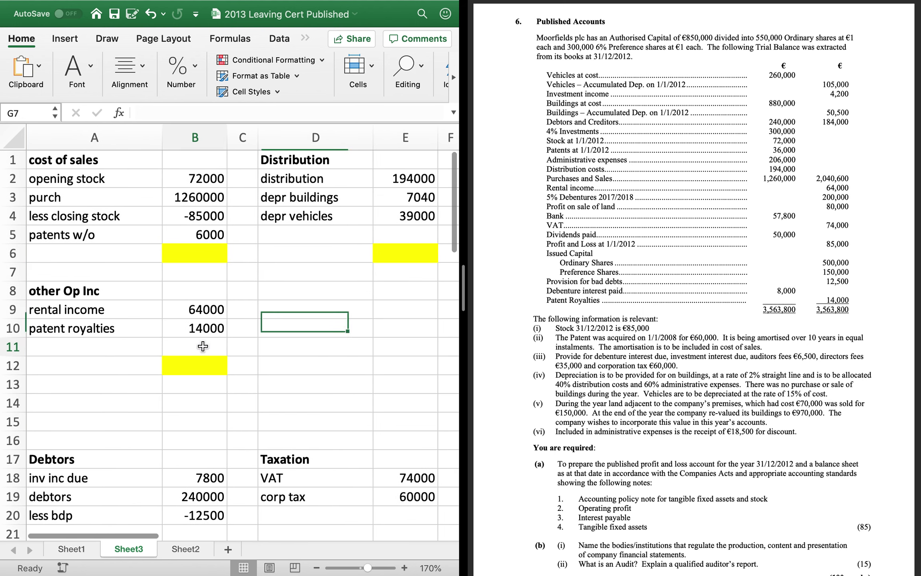
{"action": "type", "text": "18500"}
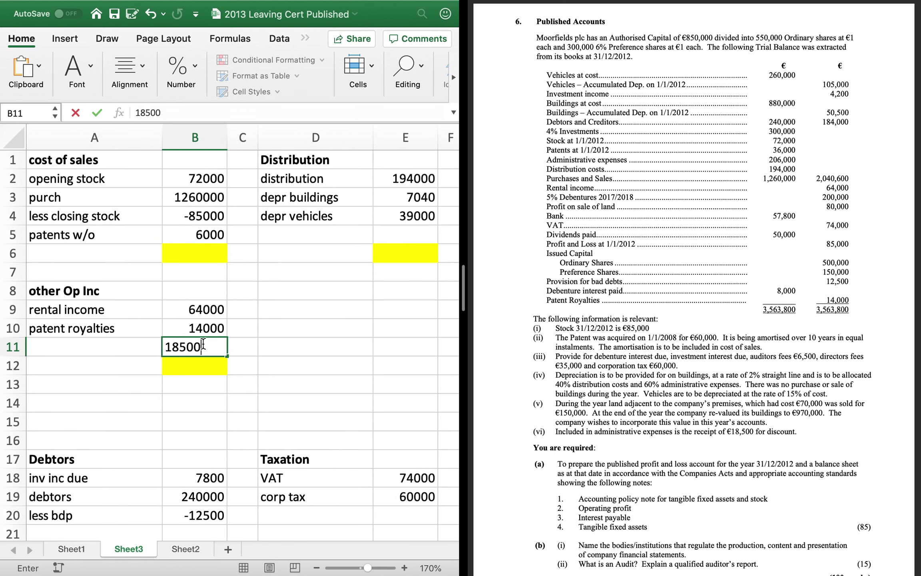
{"action": "key", "text": "Return"}
{"action": "left_click", "coordinate": [94, 347]}
{"action": "type", "text": "discount"}
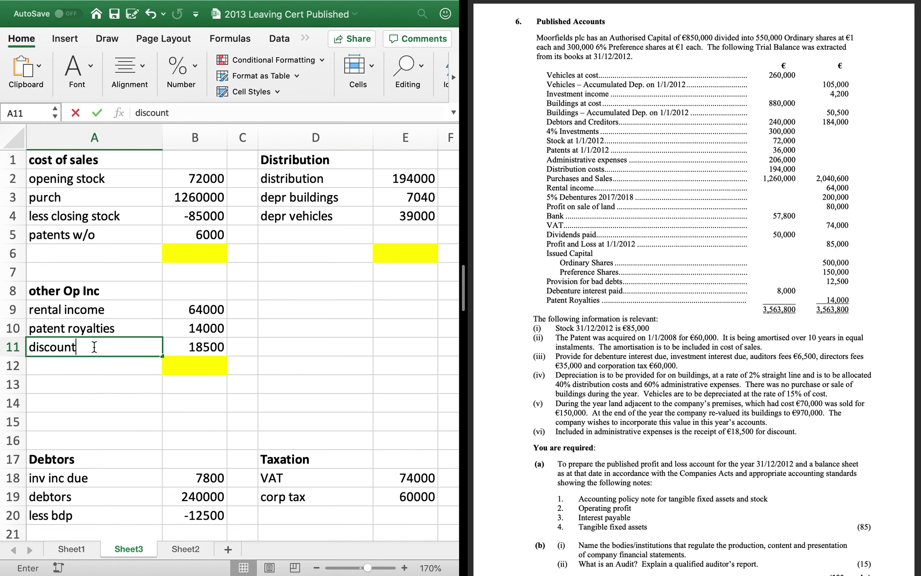
{"action": "key", "text": "Return"}
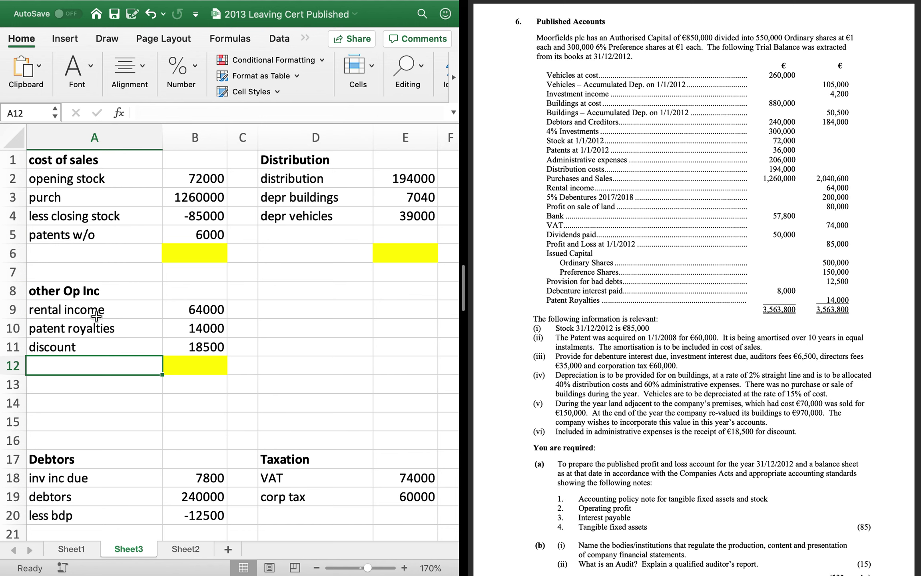
Total the cost of sales figures B2 to B5 with a SUM formula in the yellow cell B6
{"action": "left_click", "coordinate": [206, 255]}
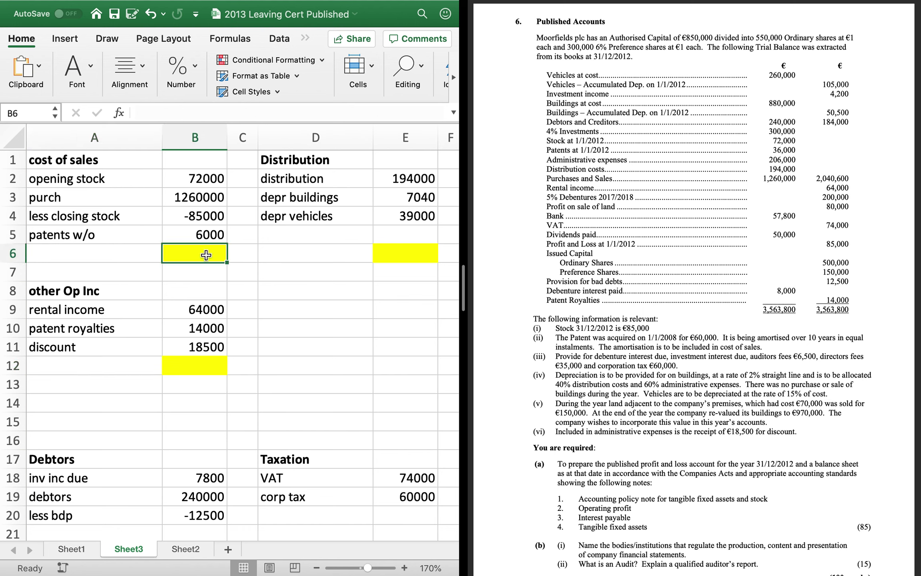
{"action": "type", "text": "=sum("}
{"action": "key", "text": "Up"}
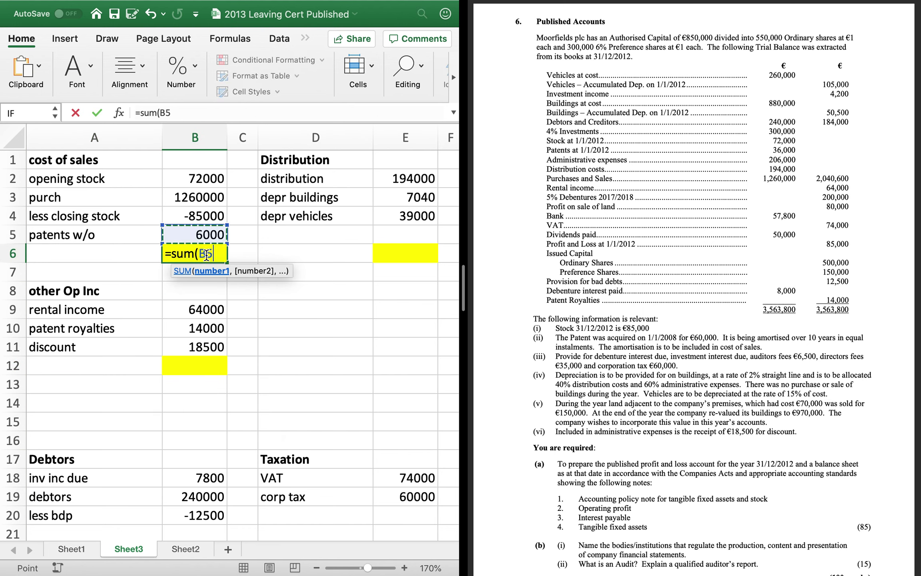
{"action": "key", "text": "shift+Up"}
{"action": "key", "text": "shift+Up"}
{"action": "key", "text": "shift+Up"}
{"action": "type", "text": ")"}
{"action": "key", "text": "ctrl+Return"}
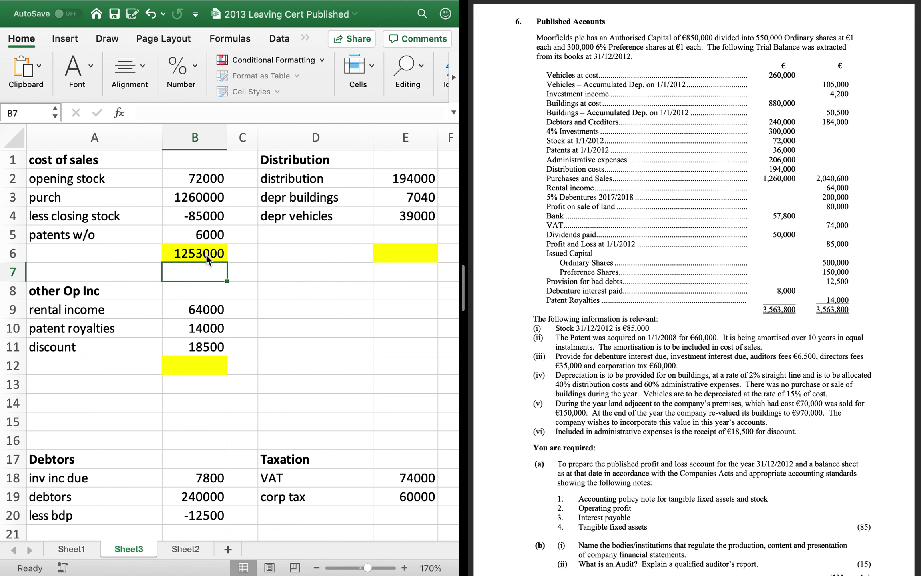
Copy the cost of sales total formula from B6 into E6 to total the Distribution figures
{"action": "key", "text": "super+c"}
{"action": "key", "text": "Right"}
{"action": "key", "text": "Right"}
{"action": "key", "text": "Right"}
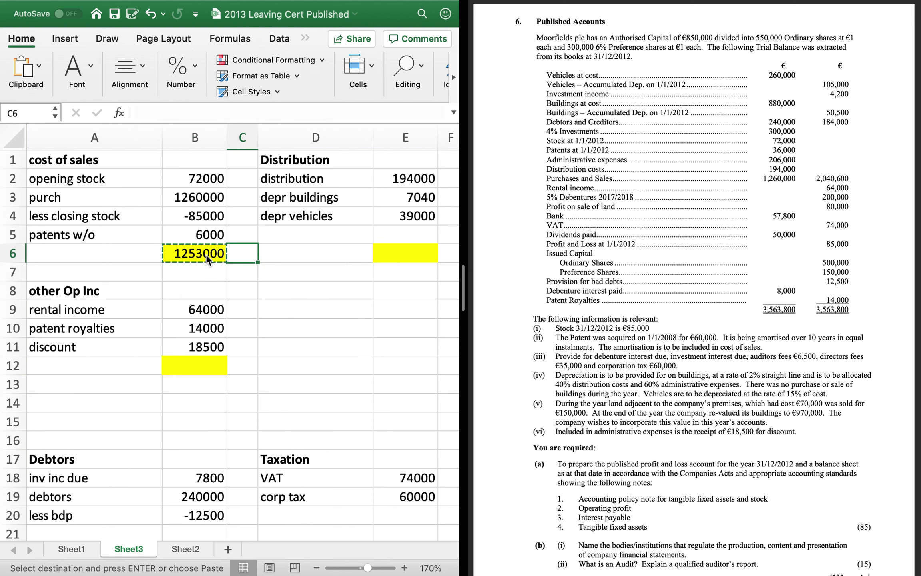
{"action": "key", "text": "super+v"}
Total the Administration figures H2 to H8 with a SUM formula in the yellow cell H9
{"action": "key", "text": "Right"}
{"action": "key", "text": "Right"}
{"action": "key", "text": "Right"}
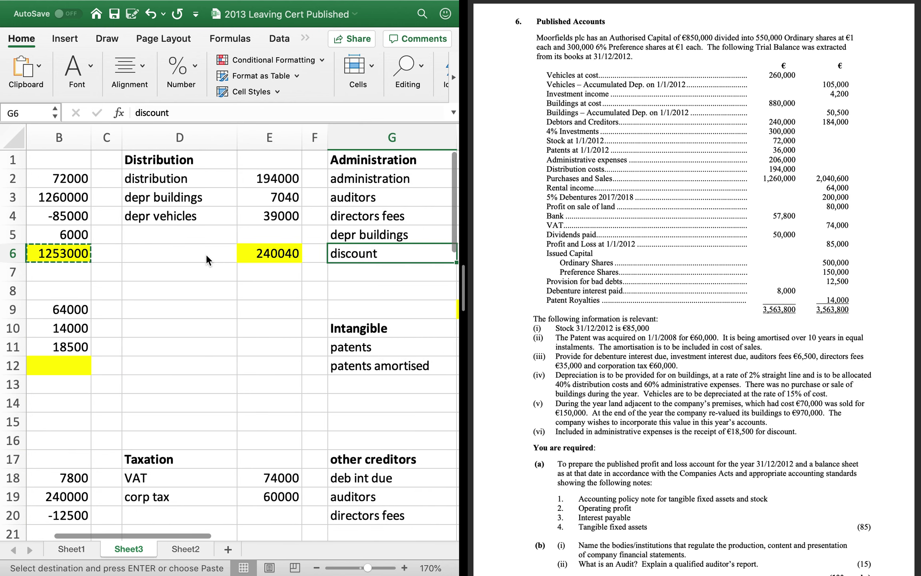
{"action": "key", "text": "Down"}
{"action": "key", "text": "Down"}
{"action": "key", "text": "Down"}
{"action": "type", "text": "=sum("}
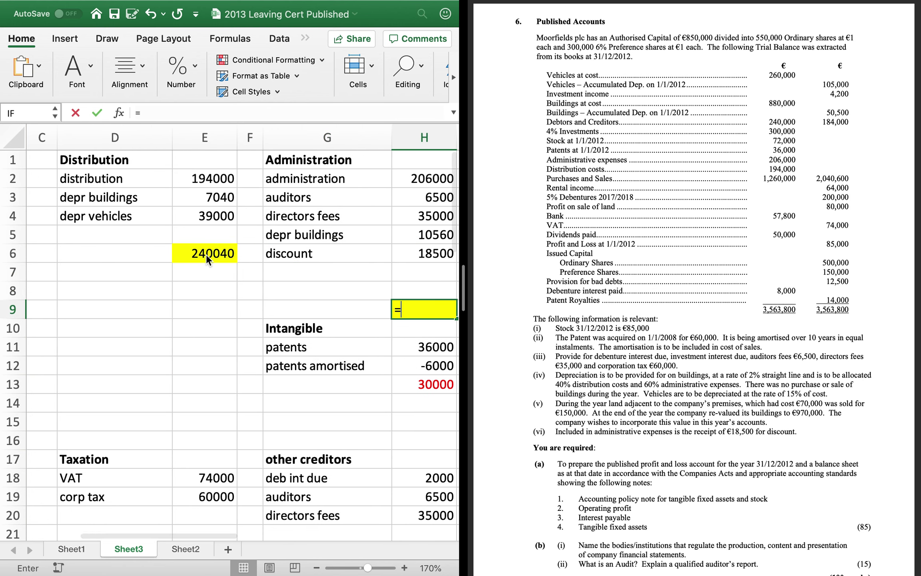
{"action": "key", "text": "Up"}
{"action": "key", "text": "shift+Up"}
{"action": "key", "text": "shift+Up"}
{"action": "key", "text": "shift+Up"}
{"action": "key", "text": "shift+Up"}
{"action": "key", "text": "shift+Up"}
{"action": "key", "text": "shift+Up"}
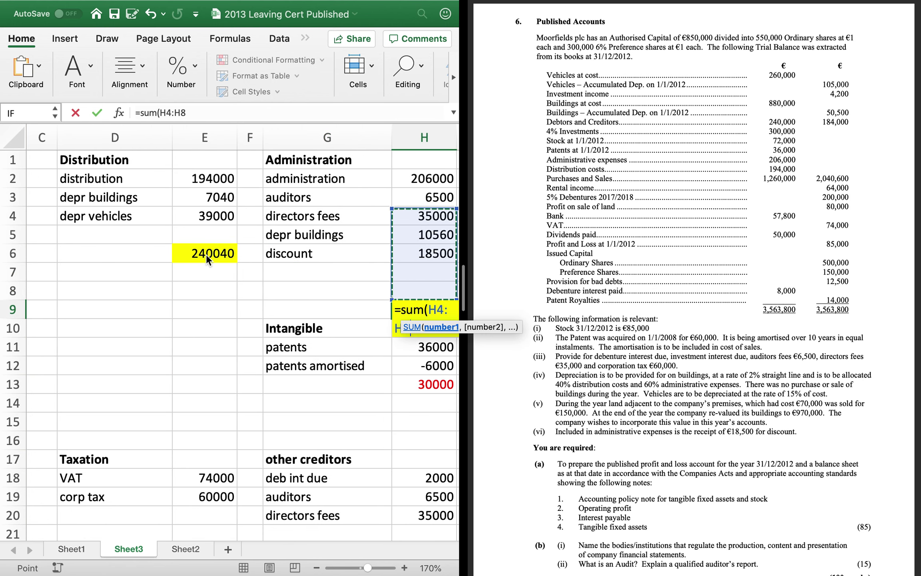
{"action": "type", "text": ")"}
{"action": "key", "text": "Return"}
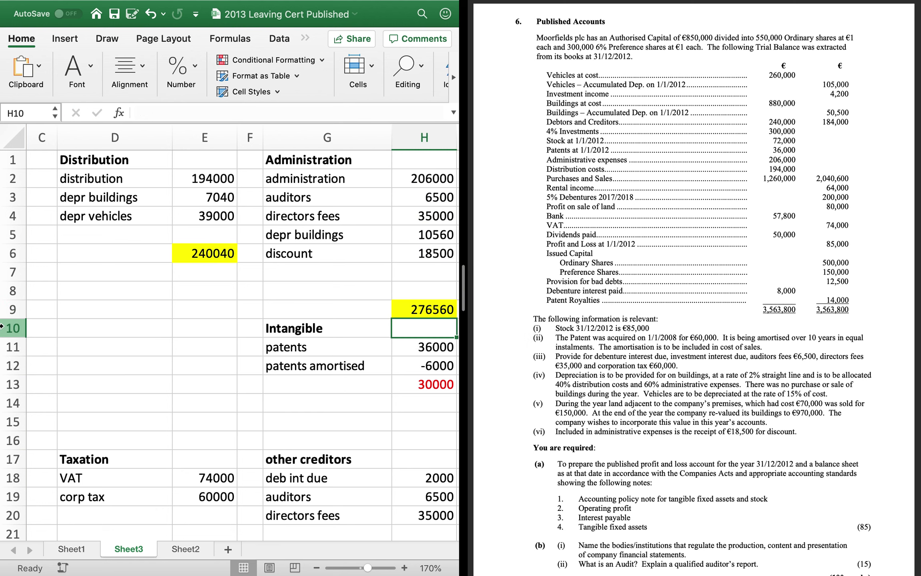
Under other Op Inc, enter the total formula =sum(B9:B10) in the yellow cell B12
{"action": "scroll", "coordinate": [208, 355], "scroll_direction": "left", "scroll_amount": 5}
{"action": "left_click", "coordinate": [208, 355]}
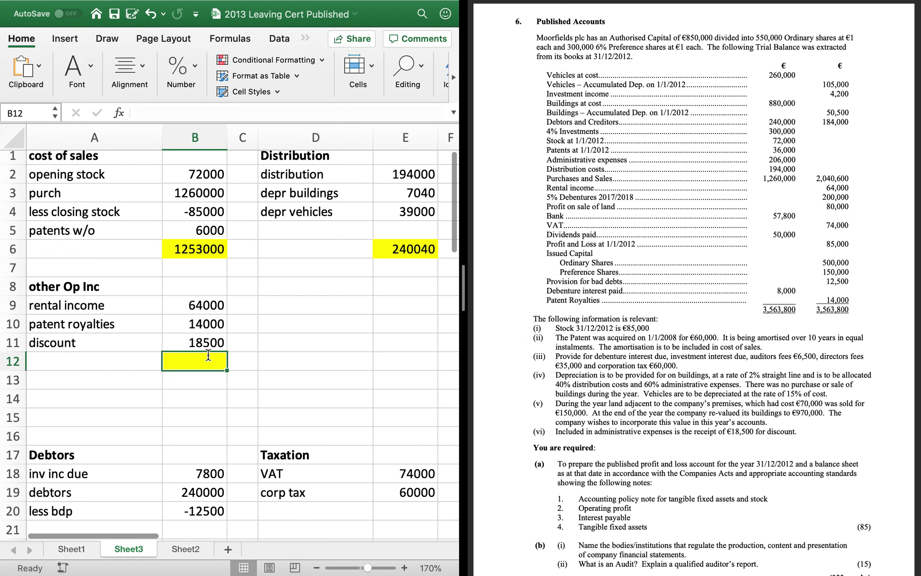
{"action": "type", "text": "=sum("}
{"action": "key", "text": "Up"}
{"action": "key", "text": "Up"}
{"action": "key", "text": "shift+Up"}
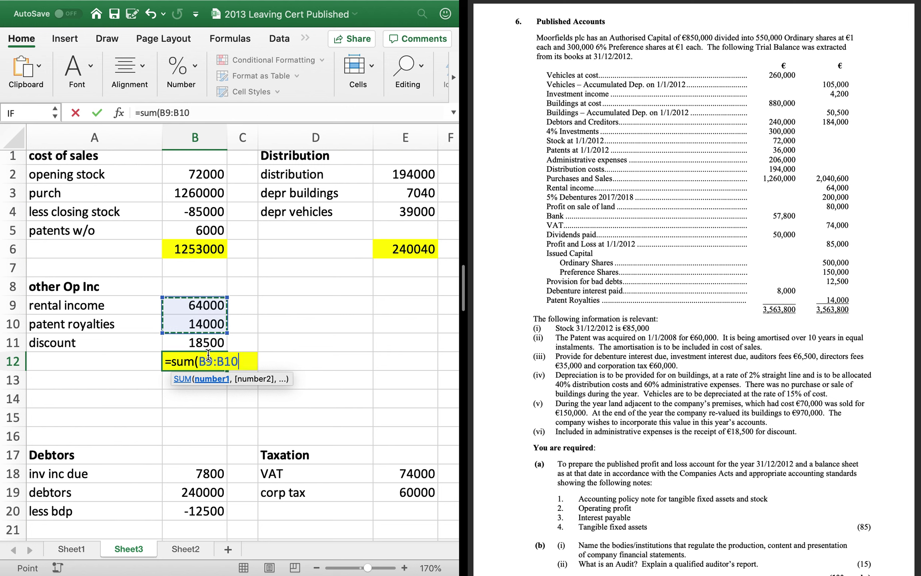
{"action": "type", "text": ")"}
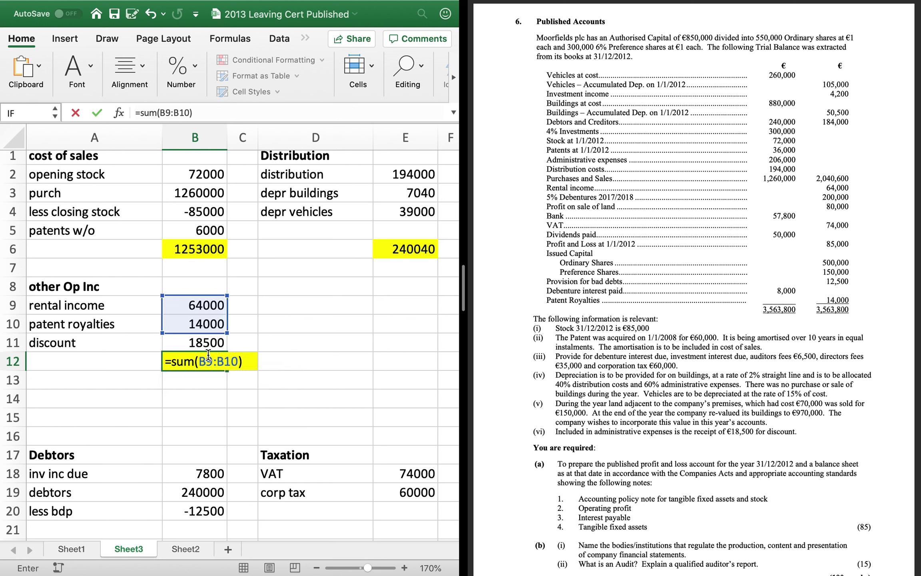
Correct the other operating income total in B12 so it sums all three items in B9:B11
{"action": "key", "text": "BackSpace"}
{"action": "key", "text": "BackSpace"}
{"action": "key", "text": "BackSpace"}
{"action": "key", "text": "BackSpace"}
{"action": "key", "text": "BackSpace"}
{"action": "key", "text": "BackSpace"}
{"action": "key", "text": "BackSpace"}
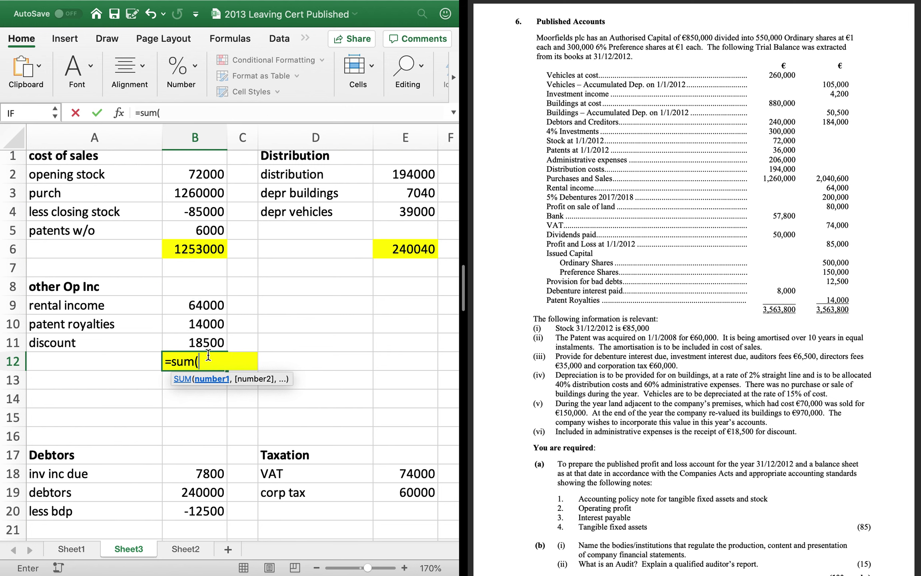
{"action": "key", "text": "BackSpace"}
{"action": "type", "text": "("}
{"action": "key", "text": "Up"}
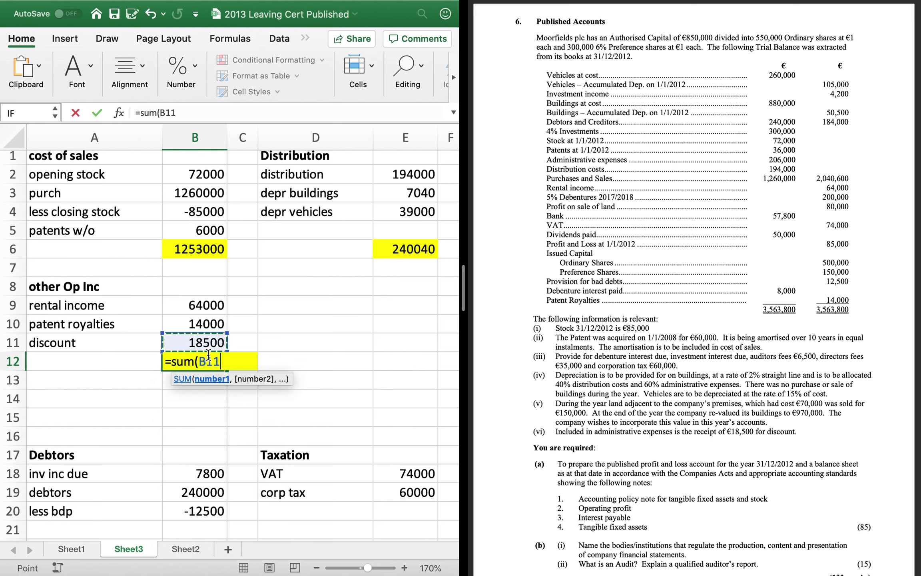
{"action": "key", "text": "shift+Up"}
{"action": "key", "text": "shift+Up"}
{"action": "type", "text": ")"}
{"action": "key", "text": "Return"}
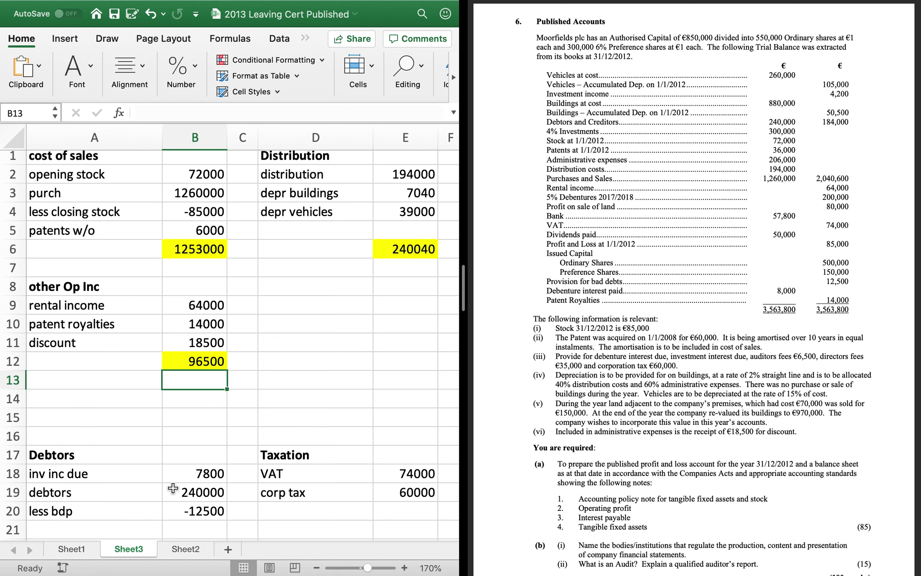
Enter 1253000 as cost of sales in C3 of the profit and loss account on Sheet1
{"action": "scroll", "coordinate": [173, 488], "scroll_direction": "right", "scroll_amount": 5}
{"action": "scroll", "coordinate": [172, 489], "scroll_direction": "down", "scroll_amount": 1}
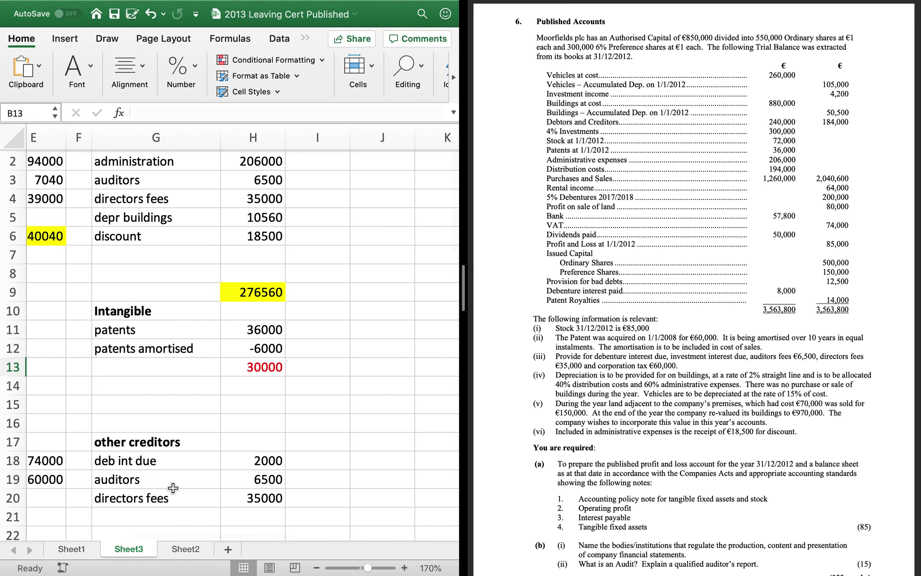
{"action": "scroll", "coordinate": [173, 488], "scroll_direction": "down", "scroll_amount": 3}
{"action": "scroll", "coordinate": [172, 488], "scroll_direction": "left", "scroll_amount": 4}
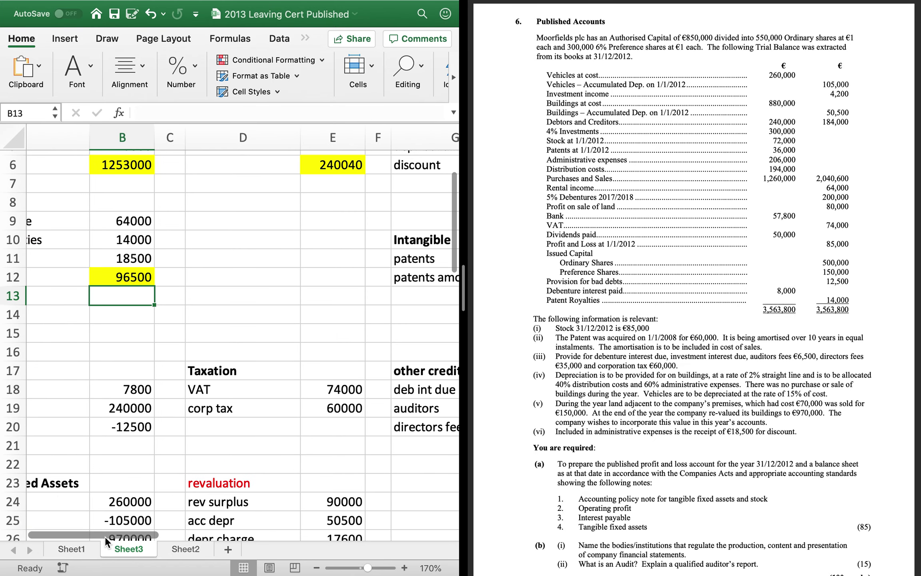
{"action": "left_click", "coordinate": [72, 549]}
{"action": "scroll", "coordinate": [360, 240], "scroll_direction": "up", "scroll_amount": 3}
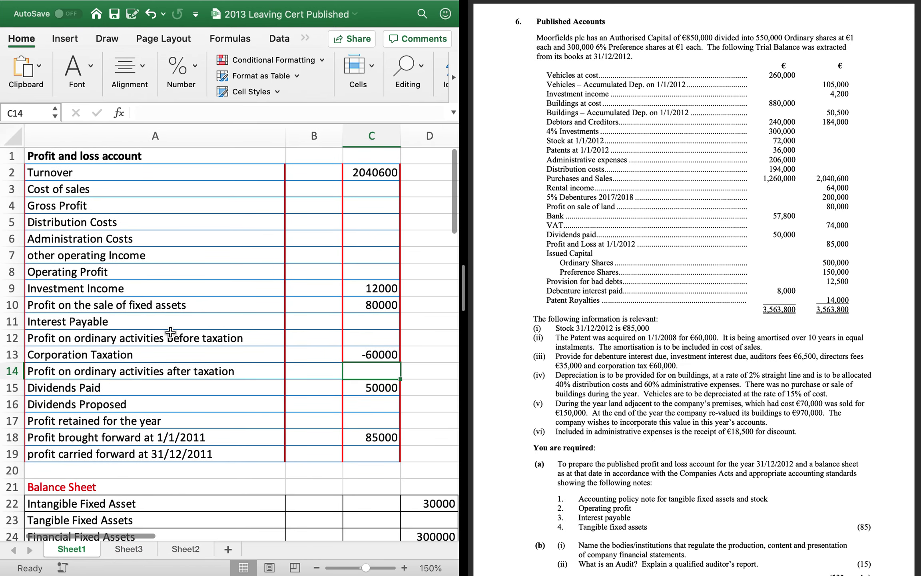
{"action": "left_click", "coordinate": [380, 187]}
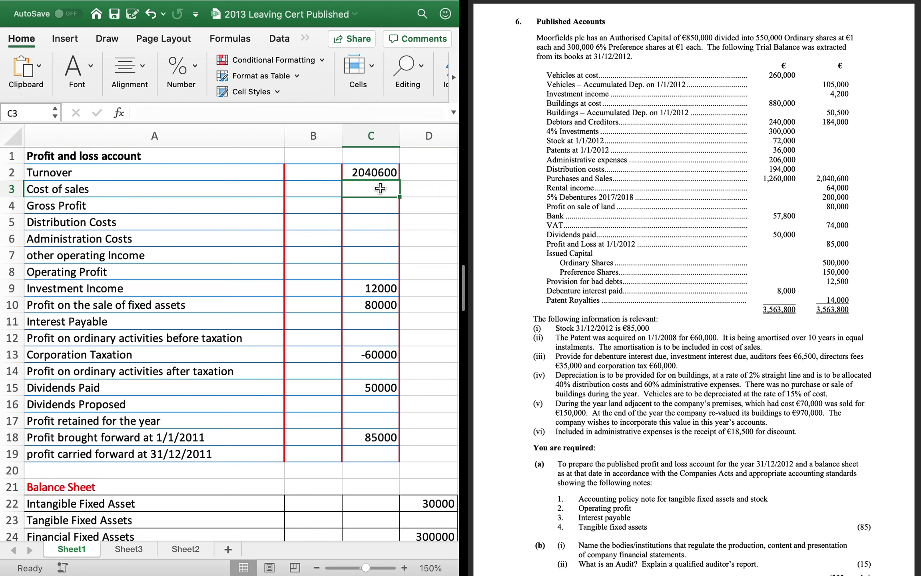
{"action": "type", "text": "1253"}
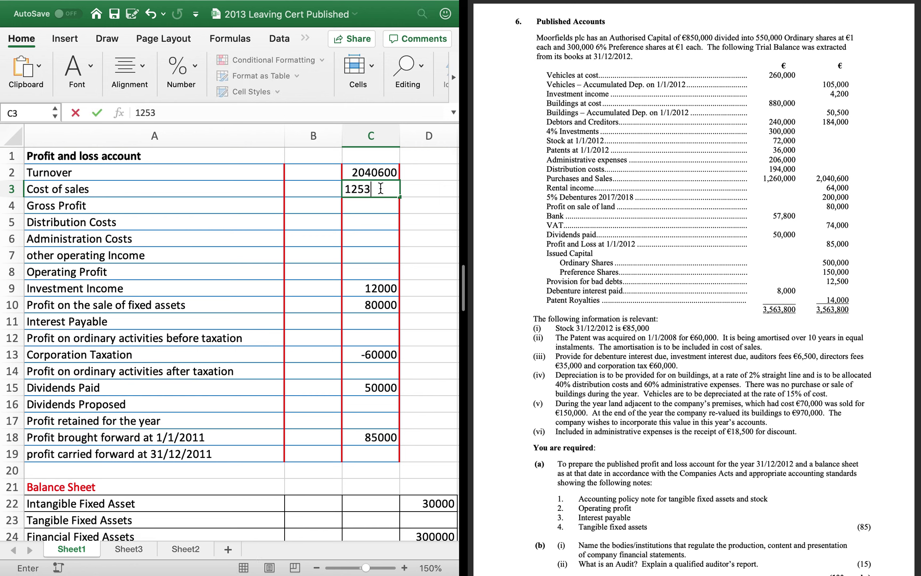
{"action": "type", "text": "000"}
{"action": "key", "text": "Return"}
Enter -240040 as distribution costs in C5 of the profit and loss account
{"action": "key", "text": "Return"}
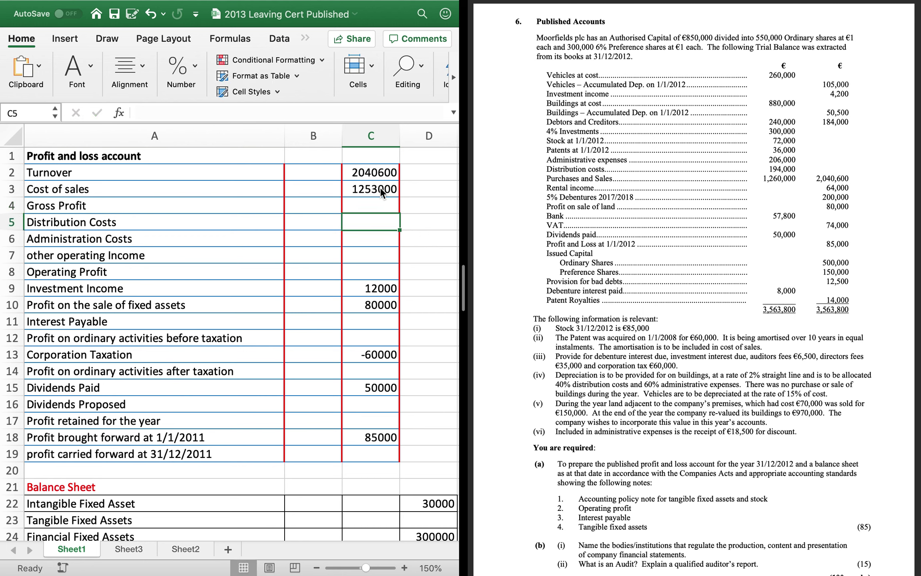
{"action": "type", "text": "-240"}
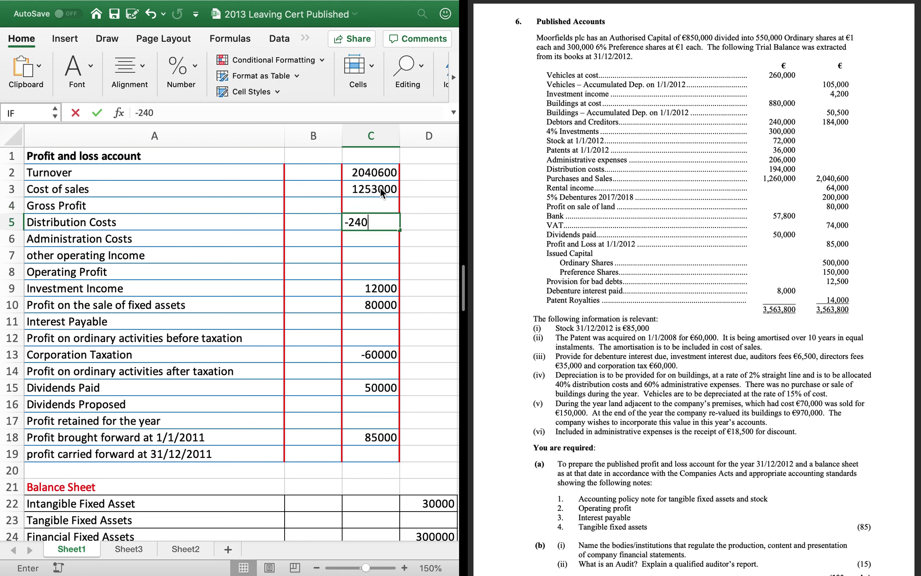
{"action": "type", "text": "040"}
{"action": "key", "text": "Return"}
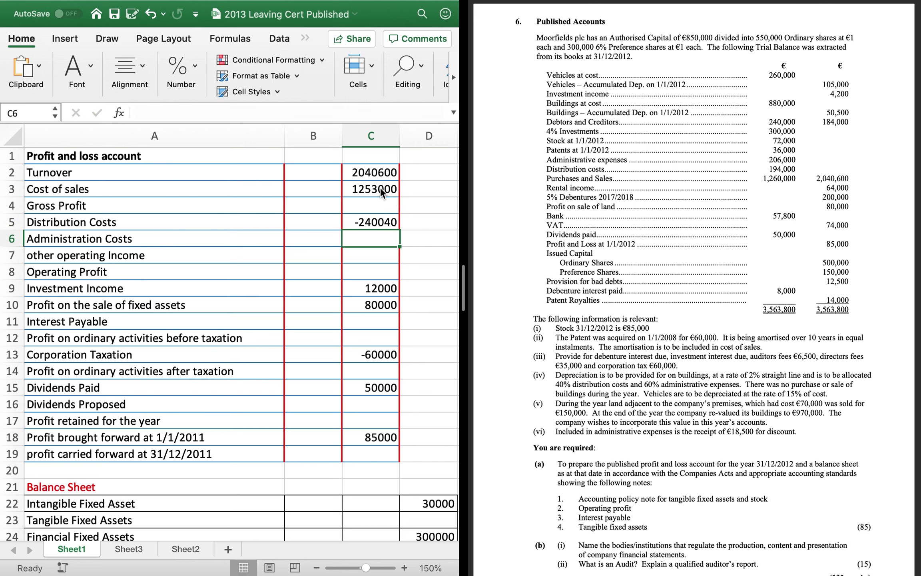
Enter -276560 as administration costs in C6 and 96500 as other operating income in C7
{"action": "type", "text": "-"}
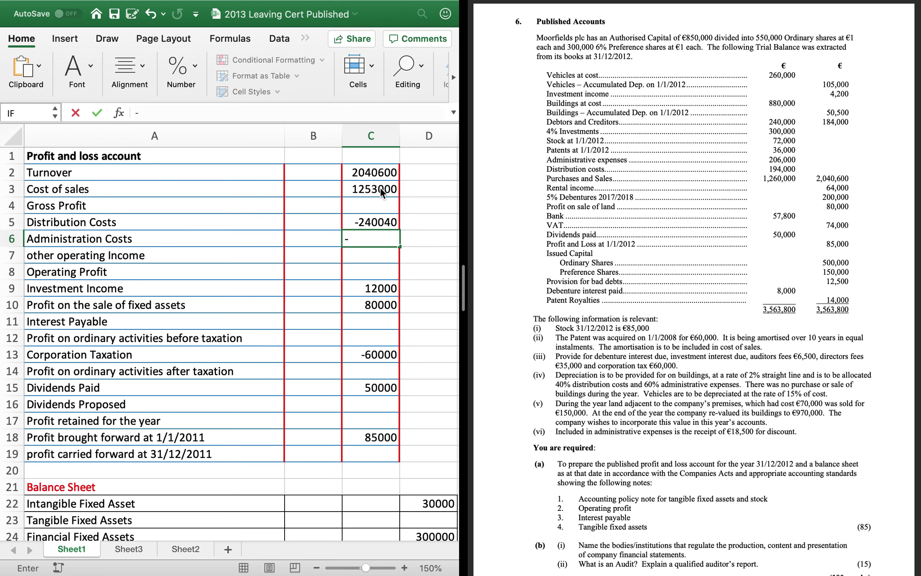
{"action": "type", "text": "276560"}
{"action": "key", "text": "Return"}
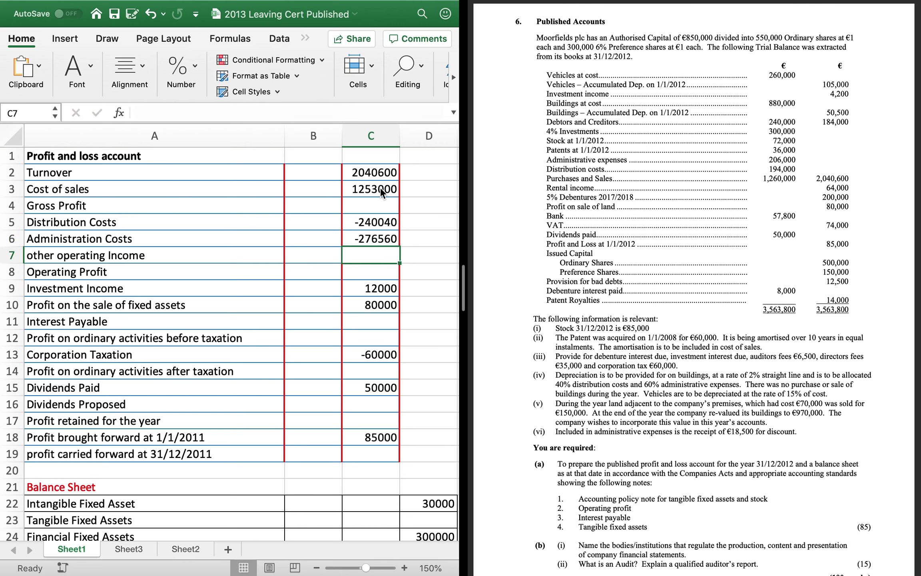
{"action": "type", "text": "96500"}
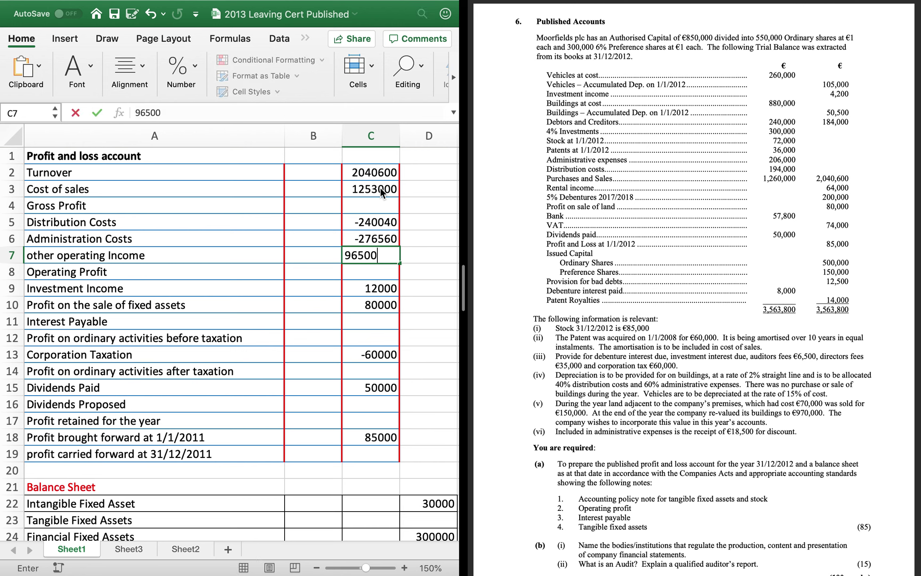
{"action": "key", "text": "Return"}
Make the cost of sales figure in C3 negative, as -1253000
{"action": "left_click", "coordinate": [372, 187]}
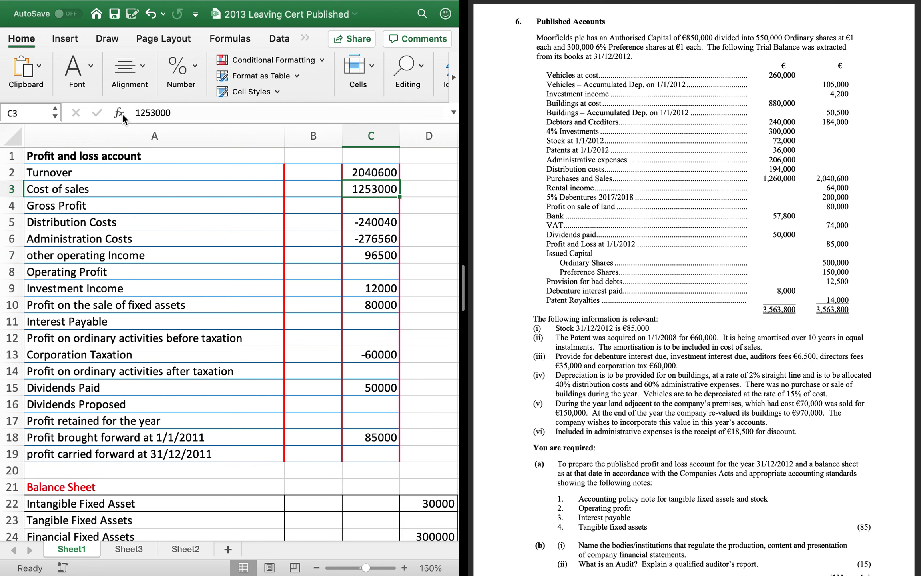
{"action": "left_click", "coordinate": [134, 113]}
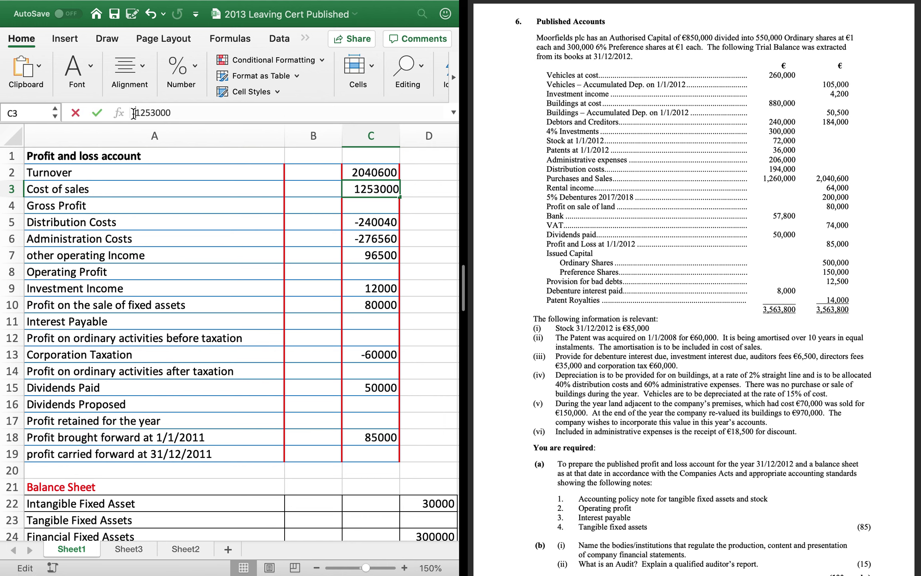
{"action": "type", "text": "-"}
{"action": "key", "text": "Return"}
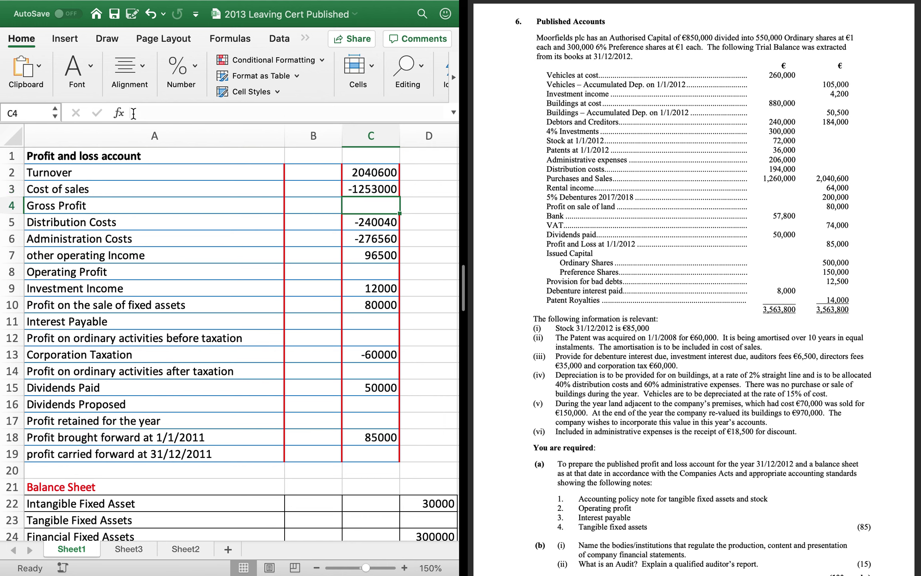
Calculate gross profit in C4 with a SUM of turnover and cost of sales, C2:C3
{"action": "type", "text": "=sum("}
{"action": "key", "text": "Up"}
{"action": "key", "text": "shift+Up"}
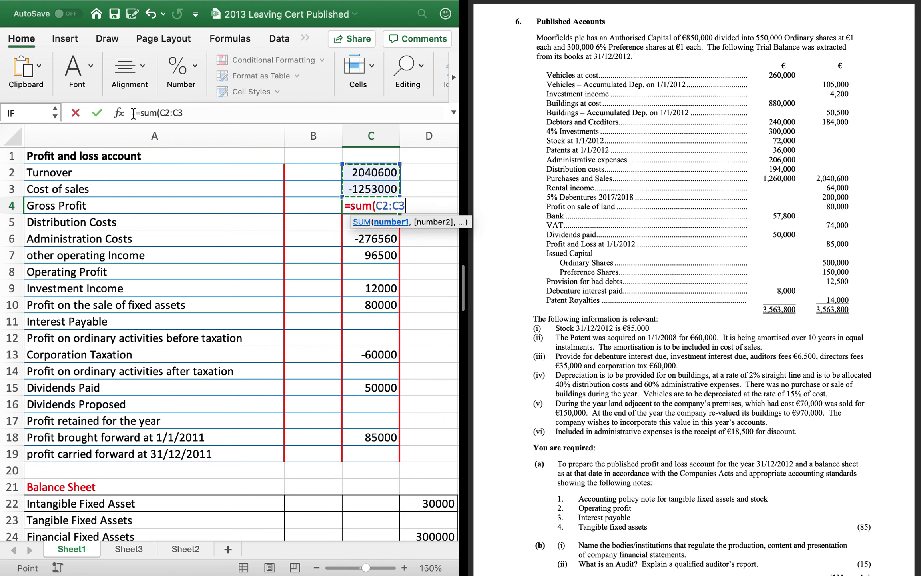
{"action": "key", "text": "Return"}
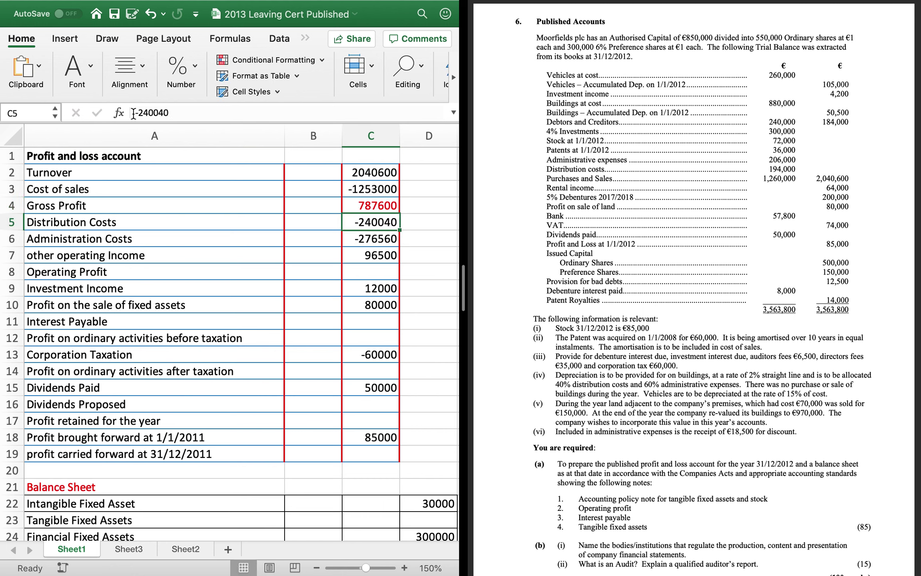
Calculate operating profit in C8 with a SUM of gross profit through other operating income, C4:C7
{"action": "key", "text": "Down"}
{"action": "key", "text": "Down"}
{"action": "key", "text": "Down"}
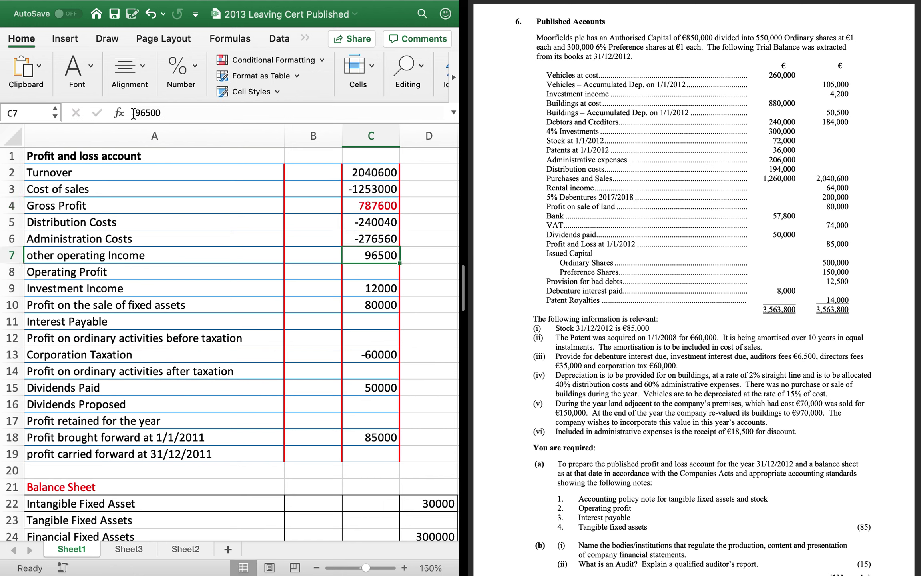
{"action": "type", "text": "=sum("}
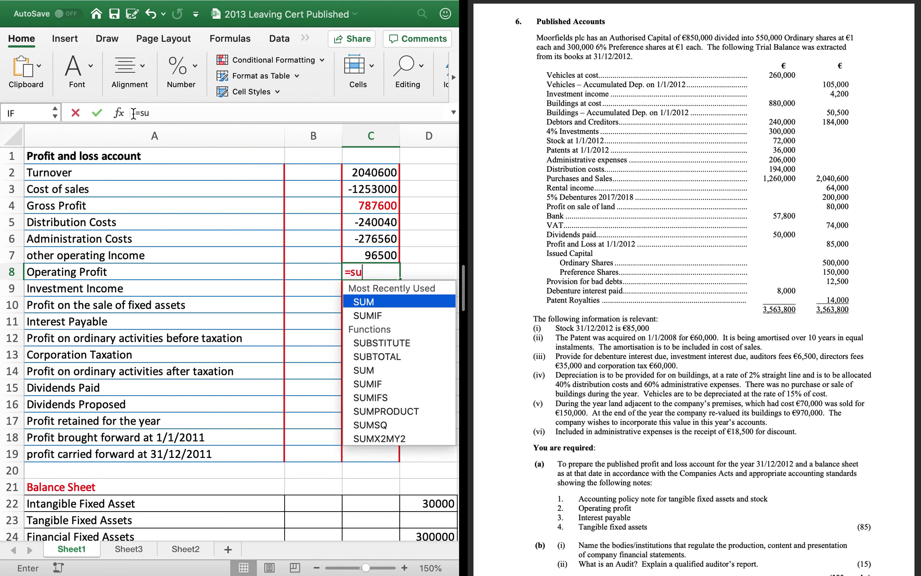
{"action": "key", "text": "Up"}
{"action": "key", "text": "shift+Up"}
{"action": "key", "text": "shift+Up"}
{"action": "key", "text": "shift+Up"}
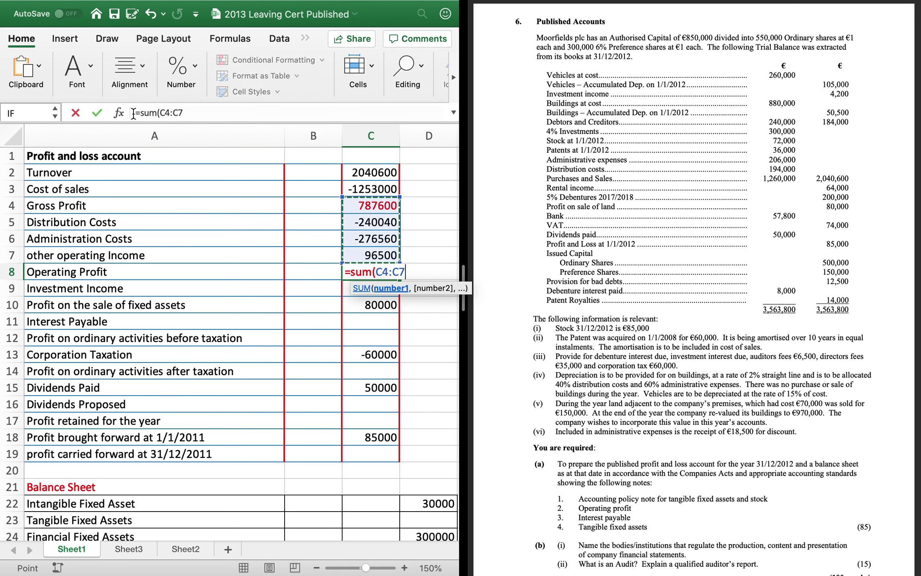
{"action": "key", "text": "Return"}
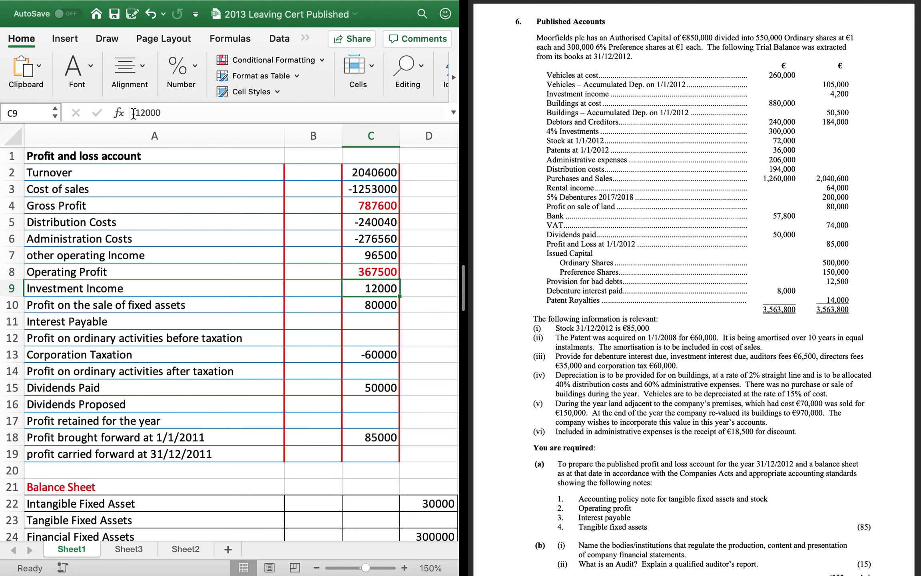
{"action": "key", "text": "Down"}
{"action": "key", "text": "Down"}
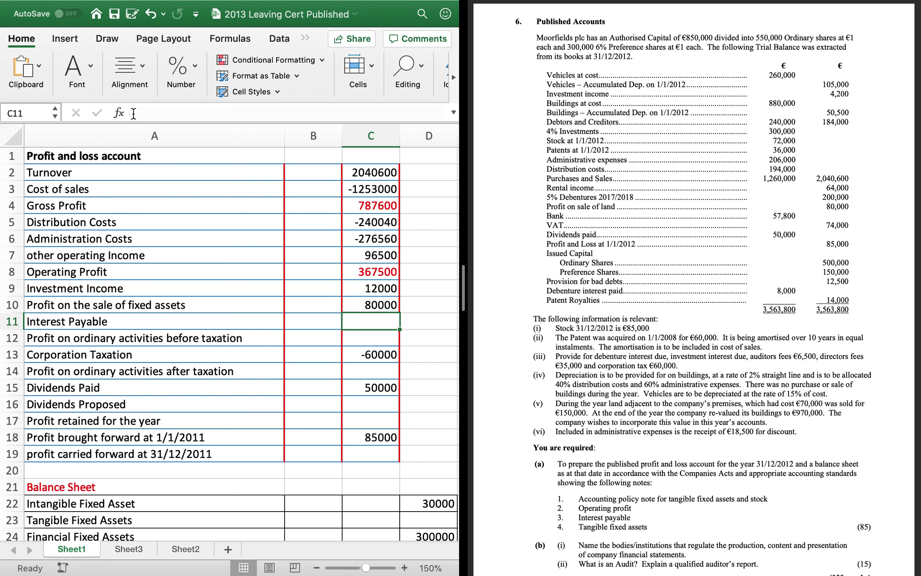
{"action": "type", "text": "=sum("}
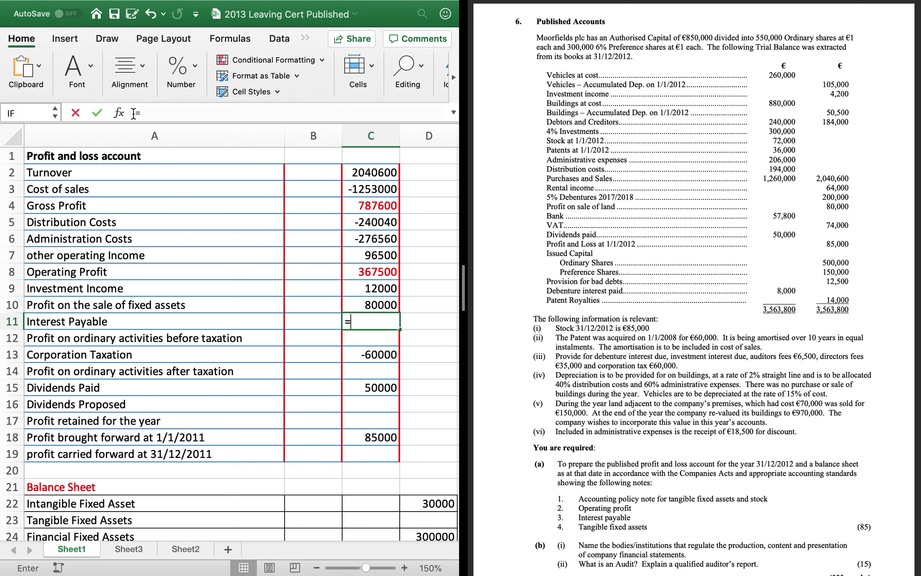
{"action": "key", "text": "Up"}
{"action": "key", "text": "shift+Up"}
{"action": "key", "text": "shift+Up"}
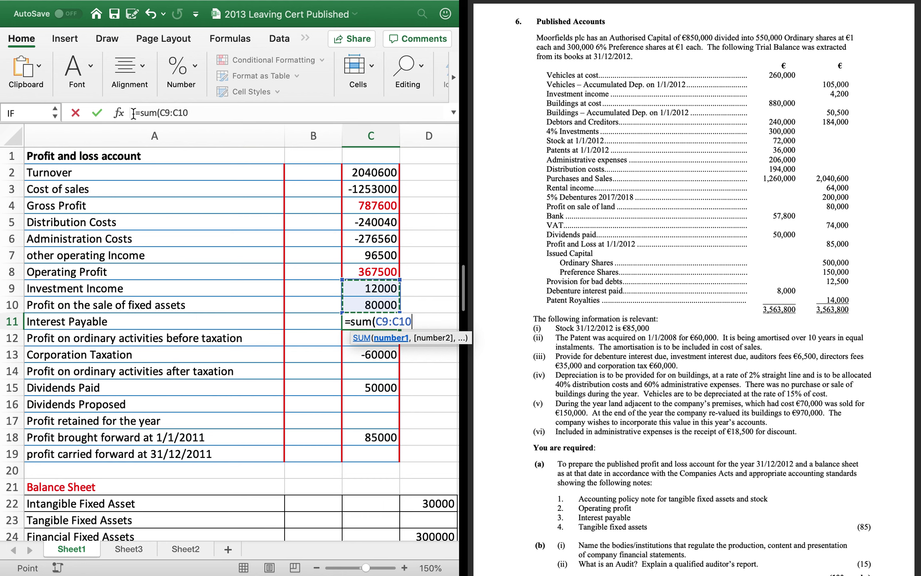
{"action": "key", "text": "Return"}
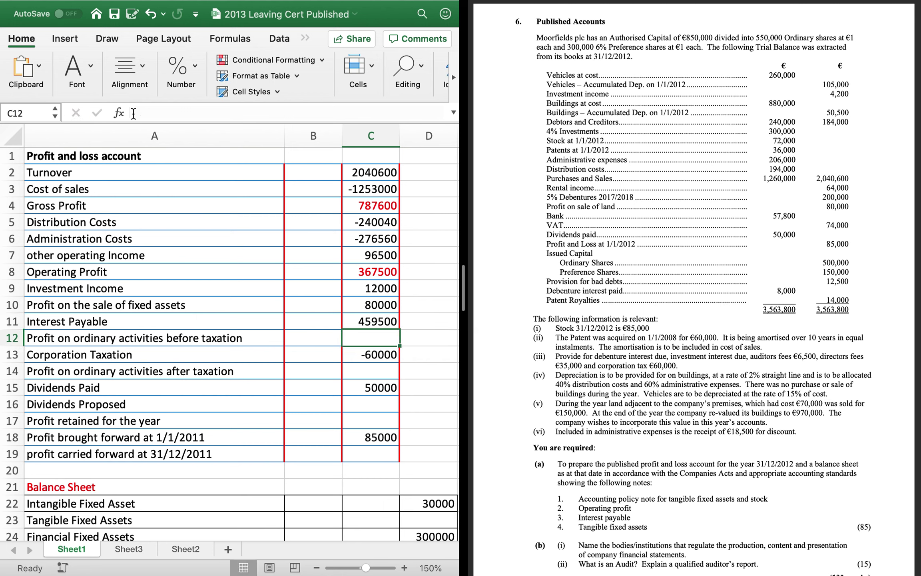
{"action": "key", "text": "Up"}
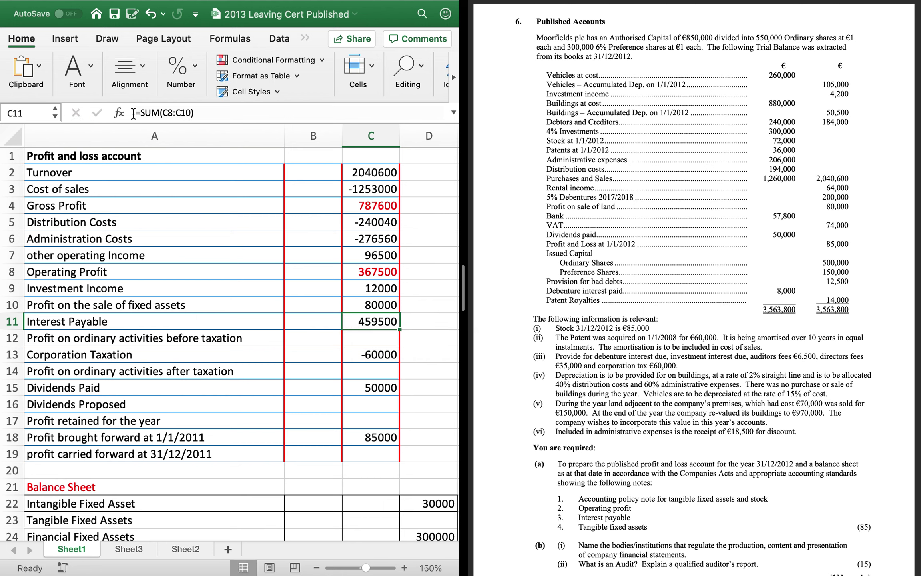
{"action": "left_click", "coordinate": [115, 469]}
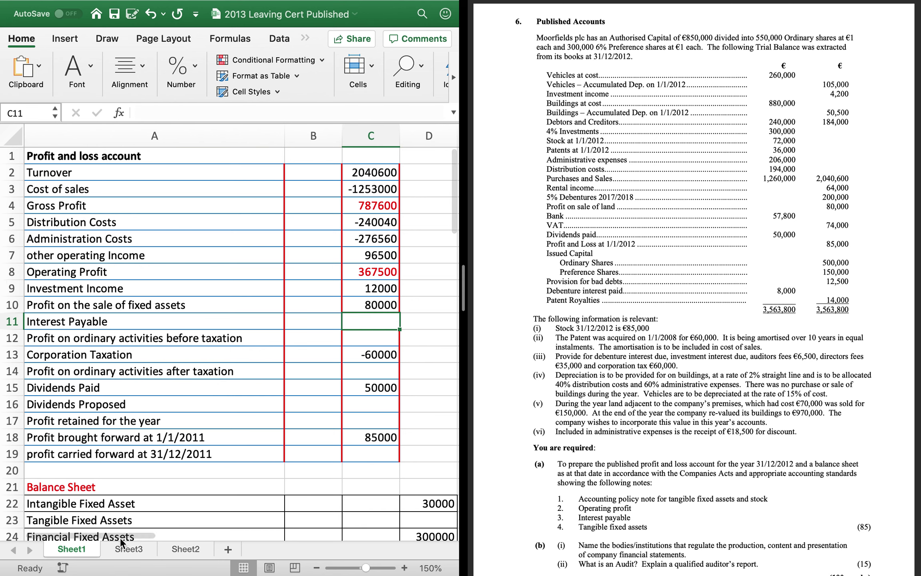
Check the debenture interest workings on Sheet3 and enter -10000 as interest payable in C11 on Sheet1
{"action": "left_click", "coordinate": [126, 547]}
{"action": "scroll", "coordinate": [153, 449], "scroll_direction": "down", "scroll_amount": 5}
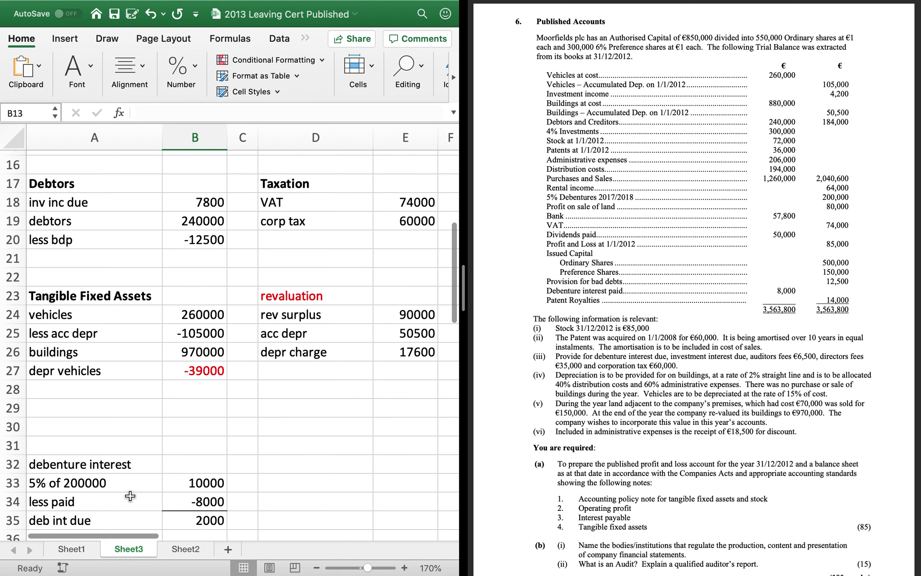
{"action": "left_click", "coordinate": [68, 550]}
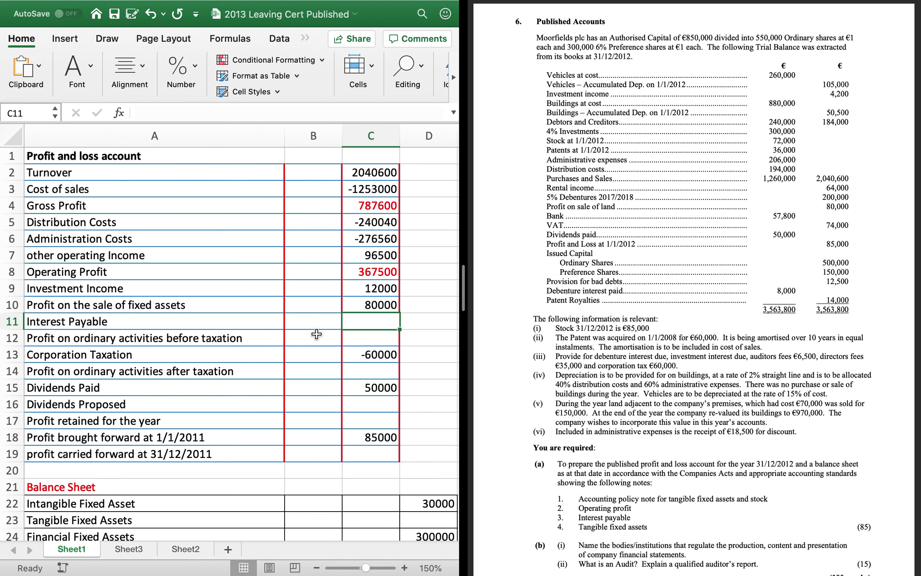
{"action": "type", "text": "-"}
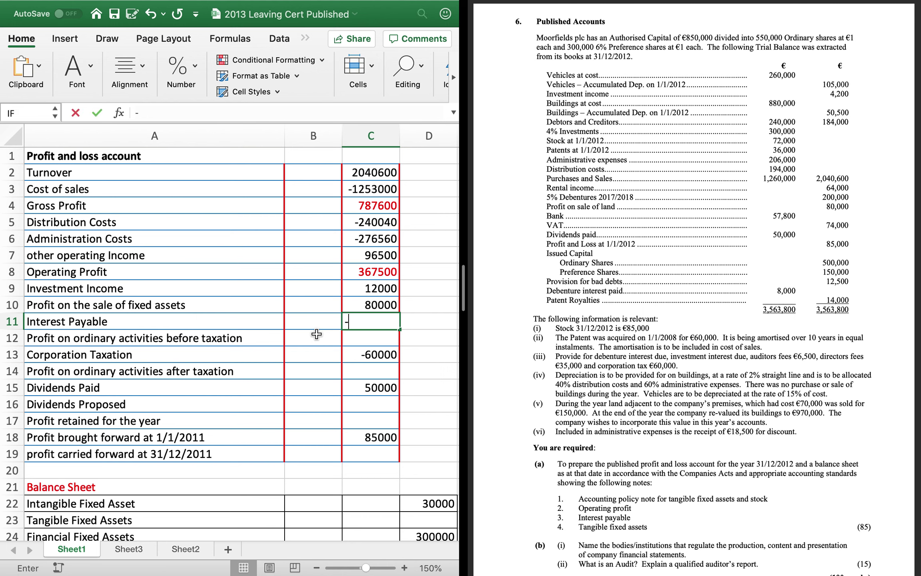
{"action": "type", "text": "10-"}
{"action": "type", "text": "0000"}
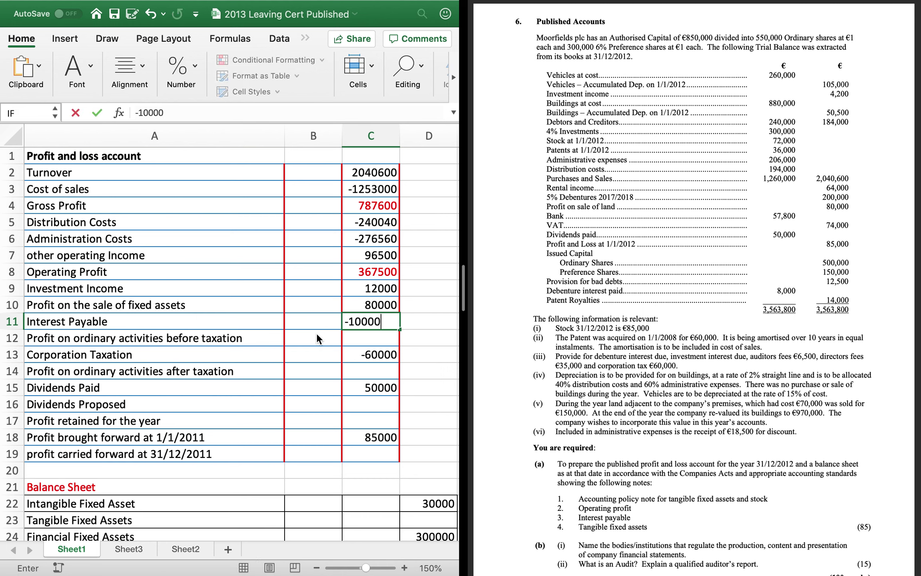
{"action": "key", "text": "Return"}
Calculate profit on ordinary activities before taxation in C12 with a SUM of operating profit through interest payable, C8:C11
{"action": "type", "text": "=sum("}
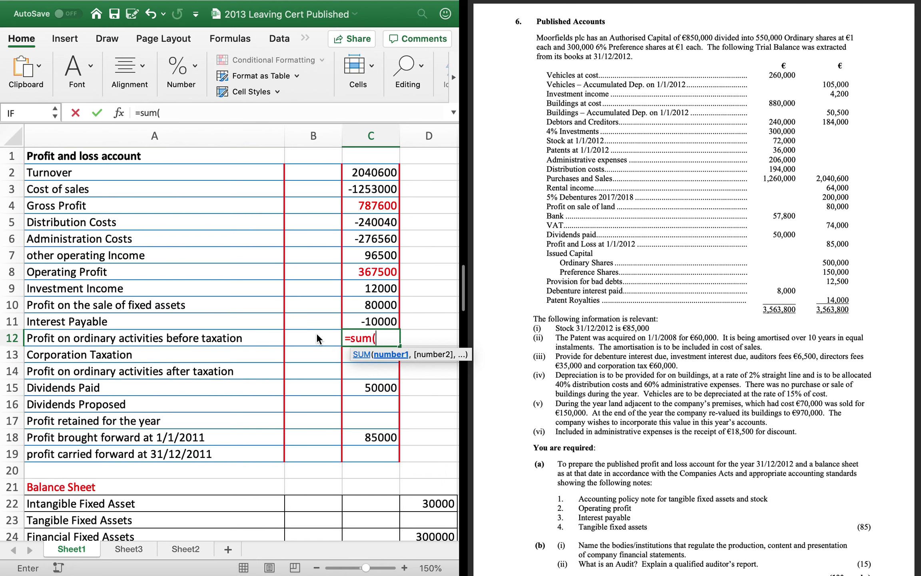
{"action": "key", "text": "Up"}
{"action": "key", "text": "shift+Up"}
{"action": "key", "text": "shift+Up"}
{"action": "key", "text": "shift+Up"}
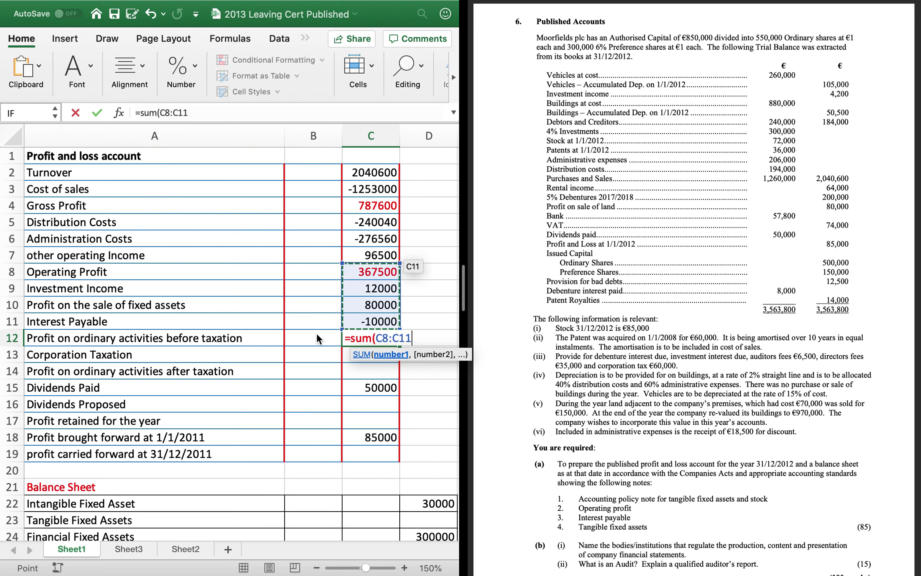
{"action": "key", "text": "Return"}
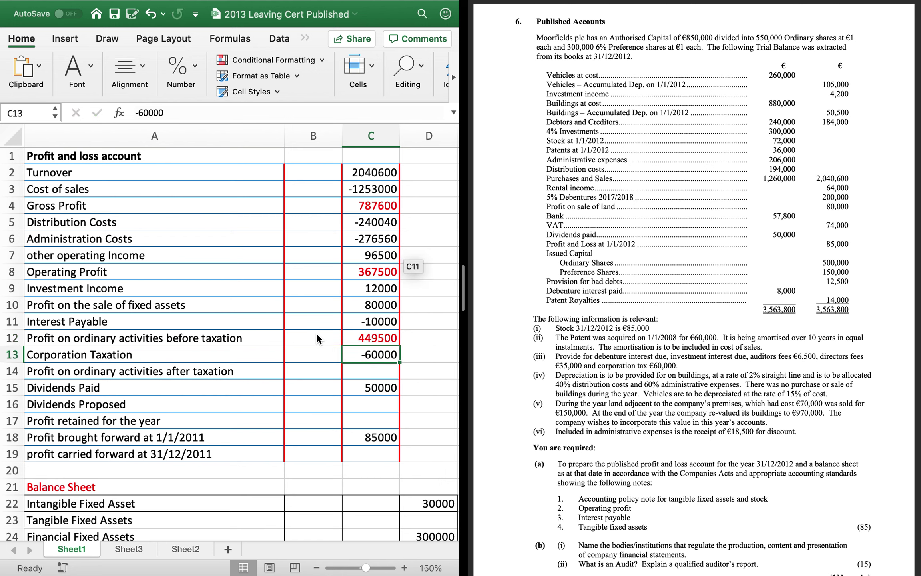
Calculate profit on ordinary activities after taxation in C14 with a SUM of pre-tax profit and corporation taxation, C12:C13
{"action": "key", "text": "Return"}
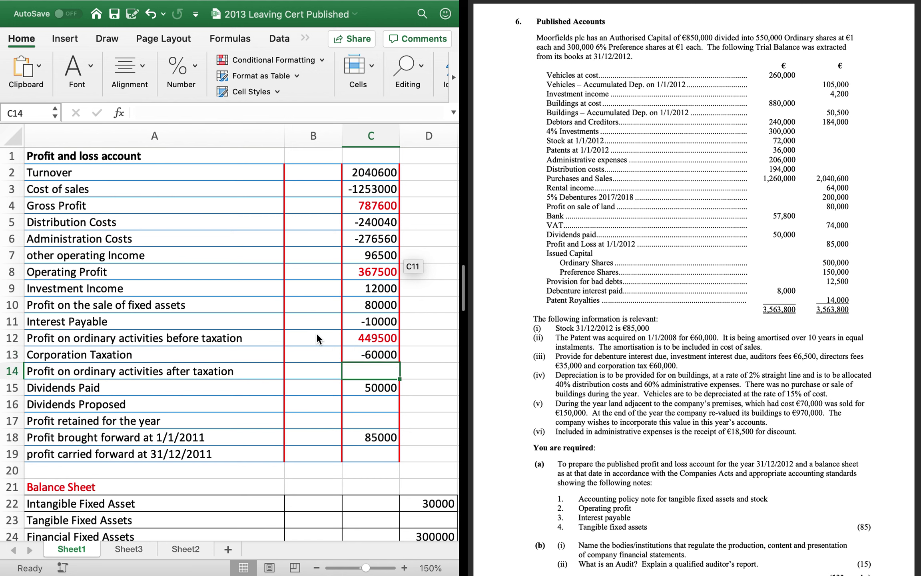
{"action": "type", "text": "=sum("}
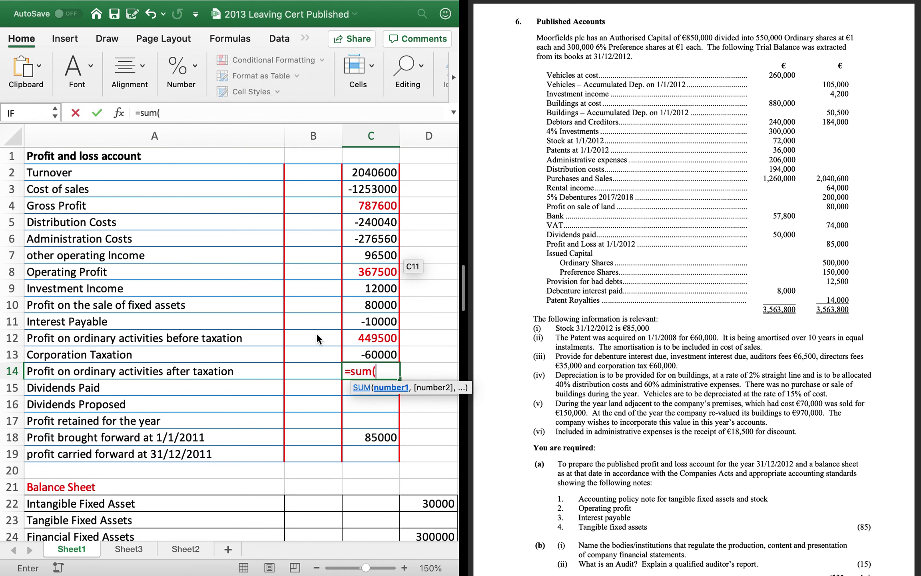
{"action": "key", "text": "Up"}
{"action": "key", "text": "shift+Up"}
{"action": "key", "text": "Return"}
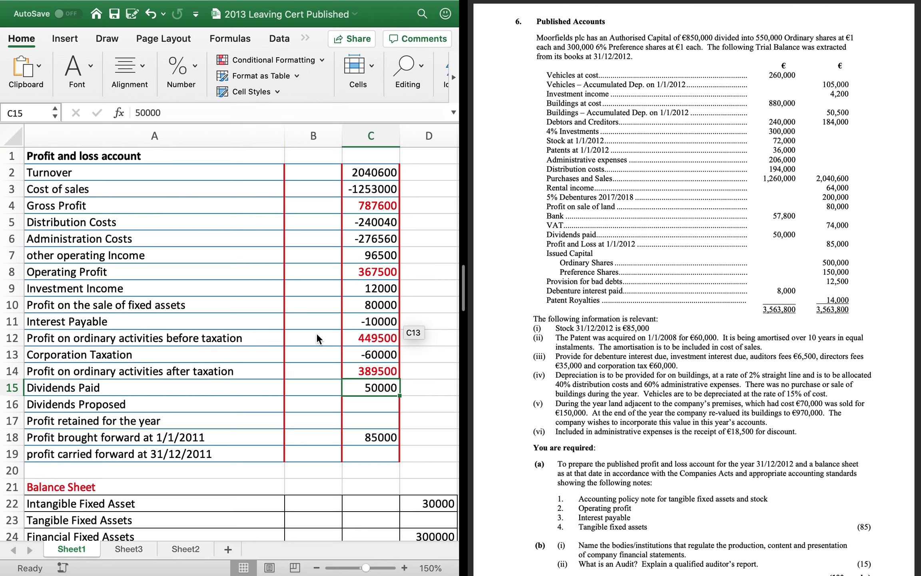
Enter 0 as dividends proposed in C16 and make dividends paid in C15 negative, as -50000
{"action": "key", "text": "Return"}
{"action": "type", "text": "0"}
{"action": "key", "text": "Return"}
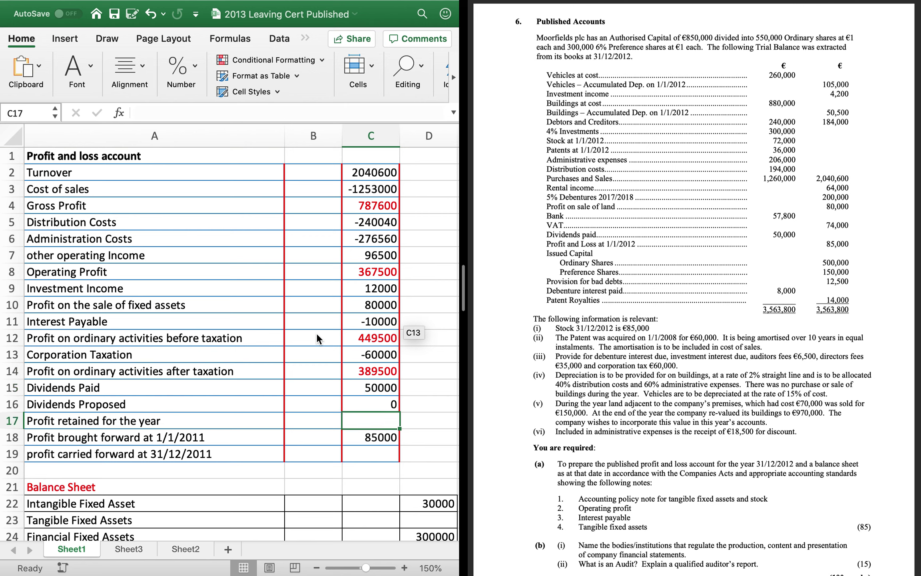
{"action": "key", "text": "Down"}
{"action": "key", "text": "Up"}
{"action": "key", "text": "Up"}
{"action": "key", "text": "Up"}
{"action": "key", "text": "F2"}
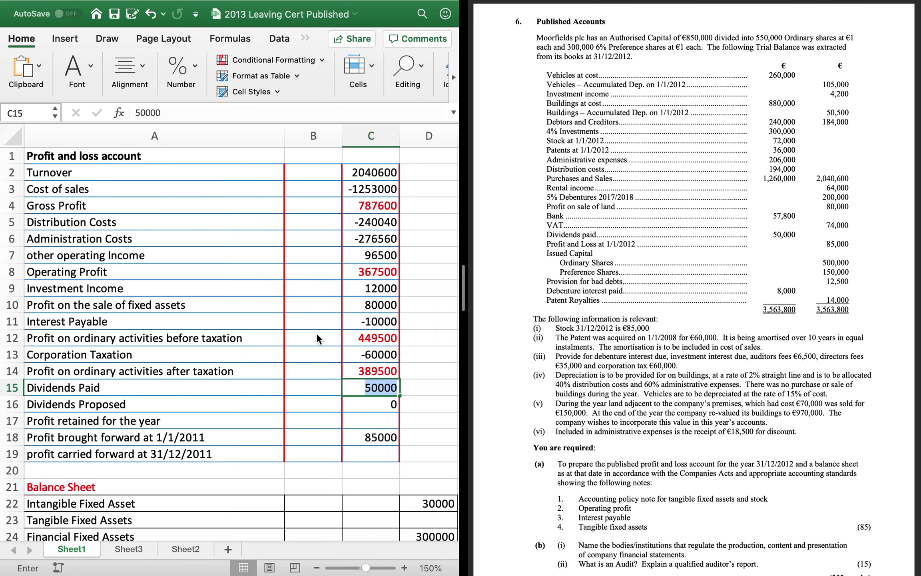
{"action": "type", "text": "-50000"}
{"action": "key", "text": "Return"}
Calculate profit retained for the year in C17 with a SUM of after-tax profit through dividends proposed, C14:C16
{"action": "key", "text": "Return"}
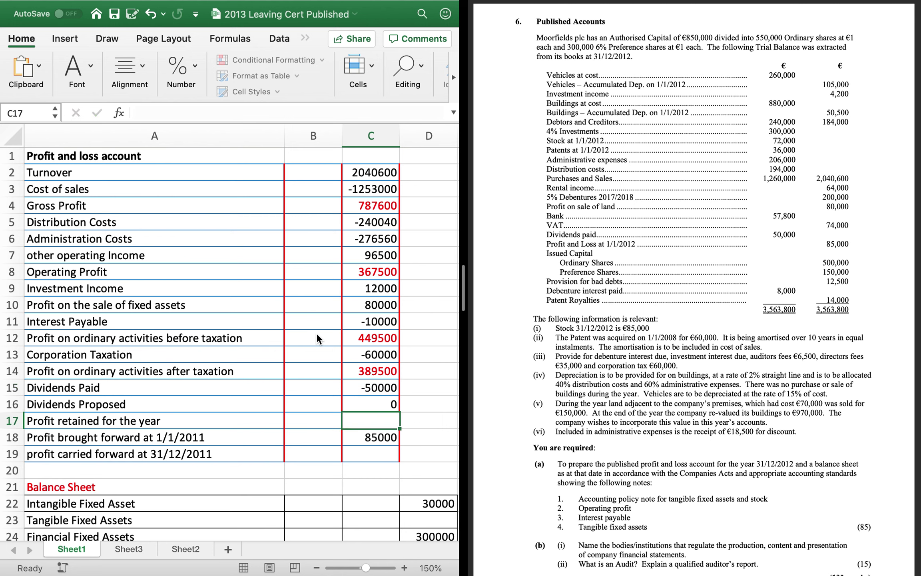
{"action": "type", "text": "=sum("}
{"action": "key", "text": "Up"}
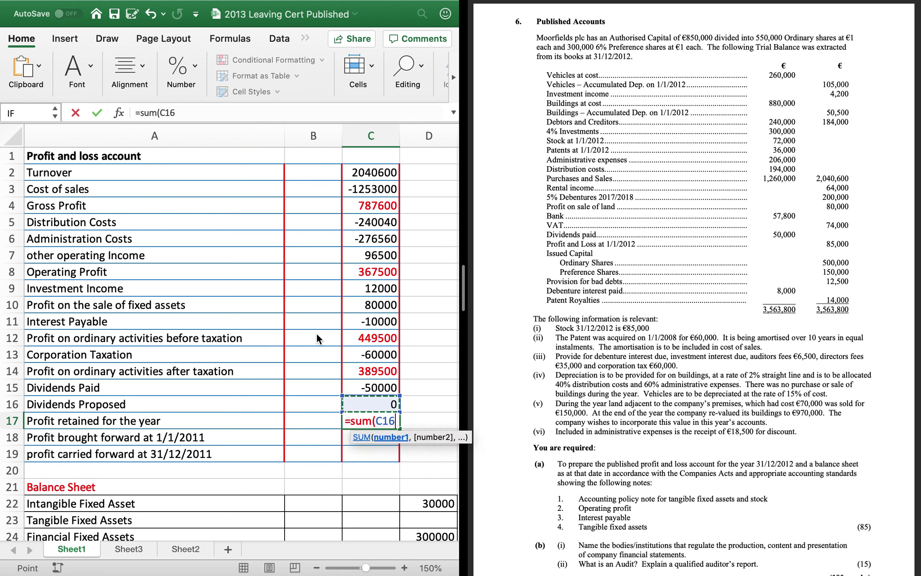
{"action": "key", "text": "shift+Up"}
{"action": "key", "text": "shift+Up"}
{"action": "type", "text": ")"}
{"action": "key", "text": "Return"}
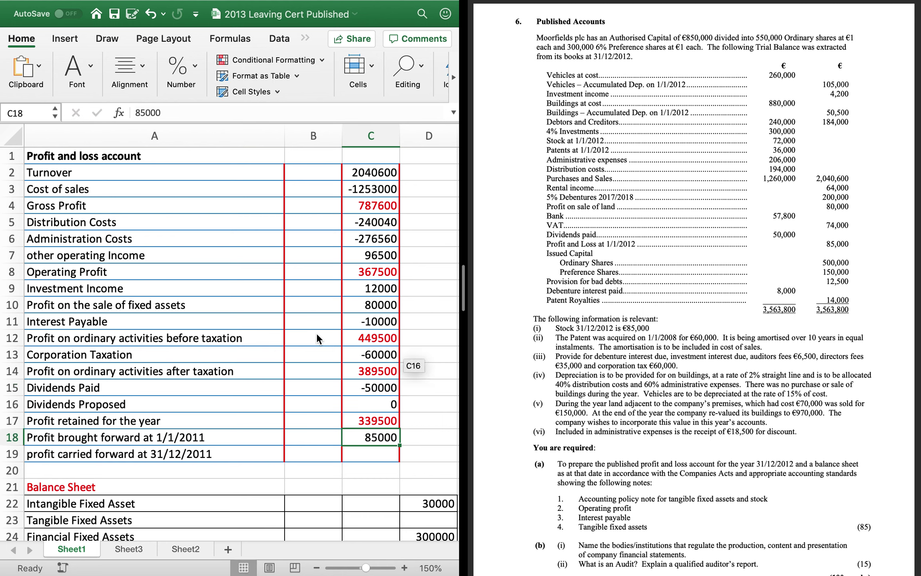
Calculate profit carried forward in C19 with a SUM of retained profit and profit brought forward, C17:C18
{"action": "key", "text": "Return"}
{"action": "type", "text": "=sum("}
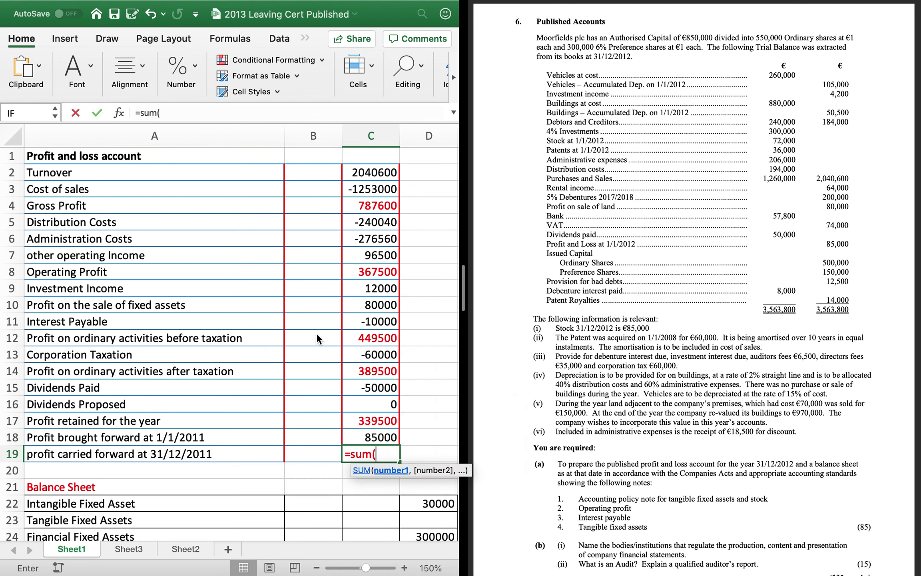
{"action": "key", "text": "Up"}
{"action": "key", "text": "shift+Up"}
{"action": "type", "text": ")"}
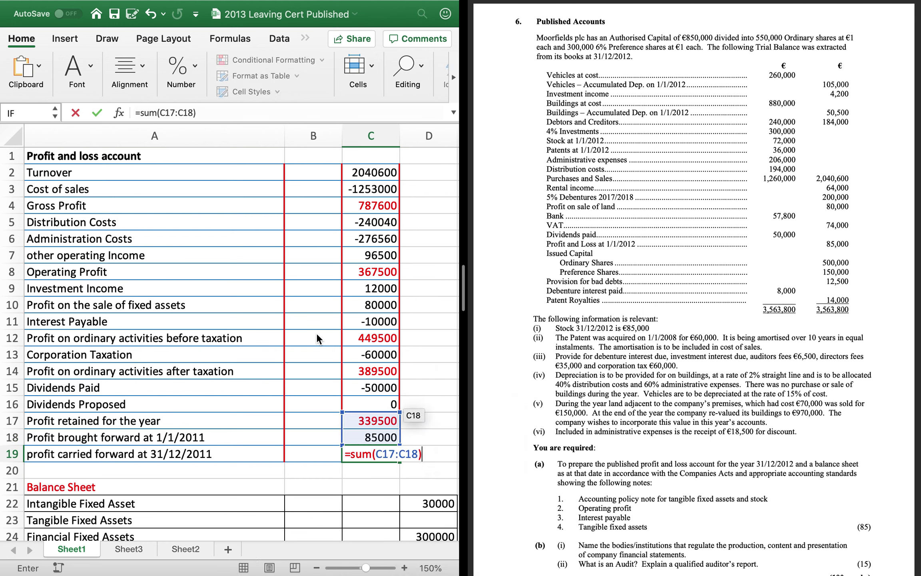
{"action": "key", "text": "Return"}
Enter 424500 as profit carried forward in C48 of the balance sheet's capital and reserves section
{"action": "scroll", "coordinate": [372, 435], "scroll_direction": "down", "scroll_amount": 4}
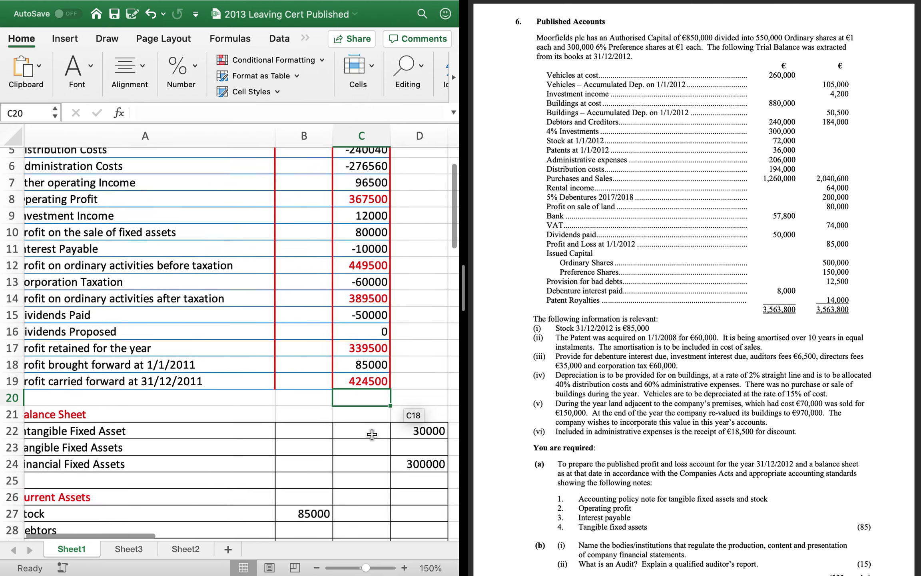
{"action": "scroll", "coordinate": [371, 435], "scroll_direction": "down", "scroll_amount": 15}
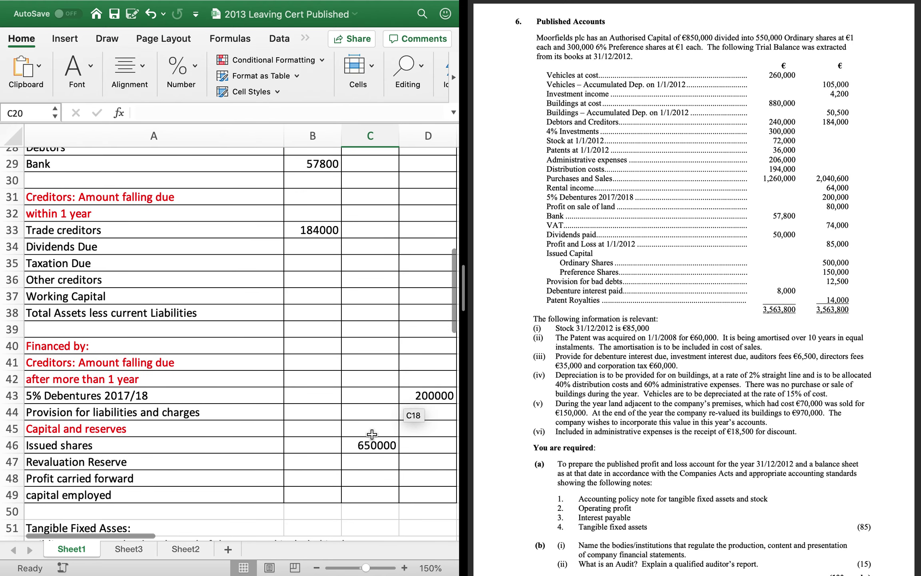
{"action": "left_click", "coordinate": [385, 476]}
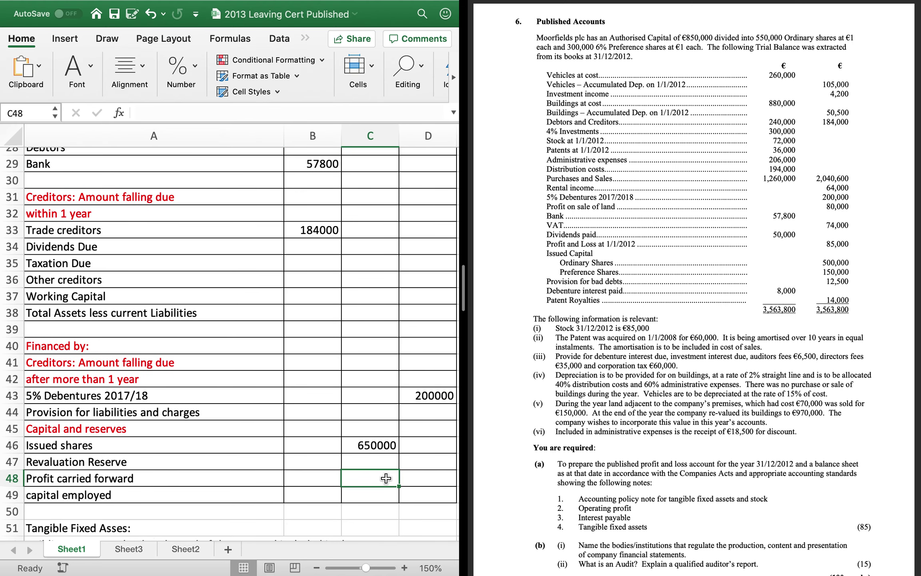
{"action": "type", "text": "424500"}
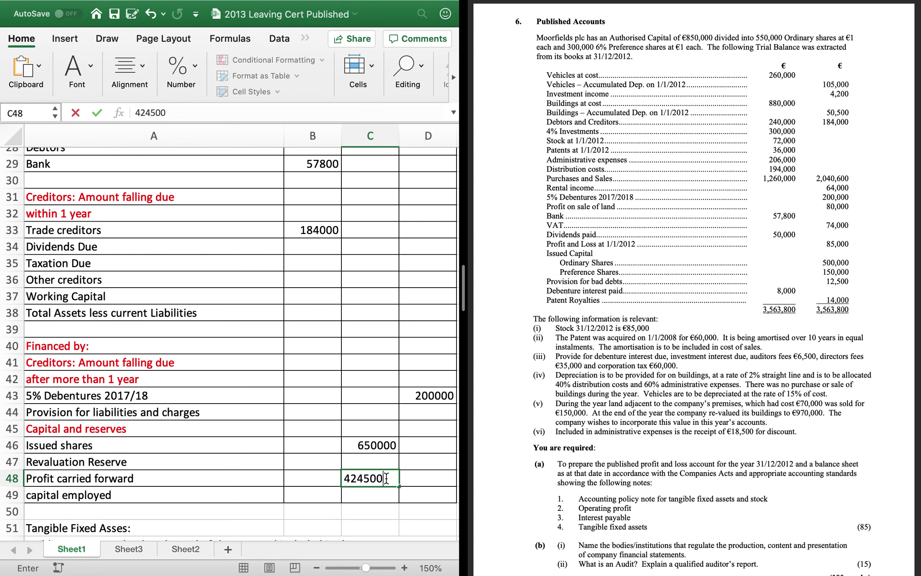
{"action": "key", "text": "Return"}
Total the tangible fixed assets workings on Sheet3 in B28 with a SUM of vehicles through vehicle depreciation, B24:B27
{"action": "scroll", "coordinate": [318, 428], "scroll_direction": "up", "scroll_amount": 15}
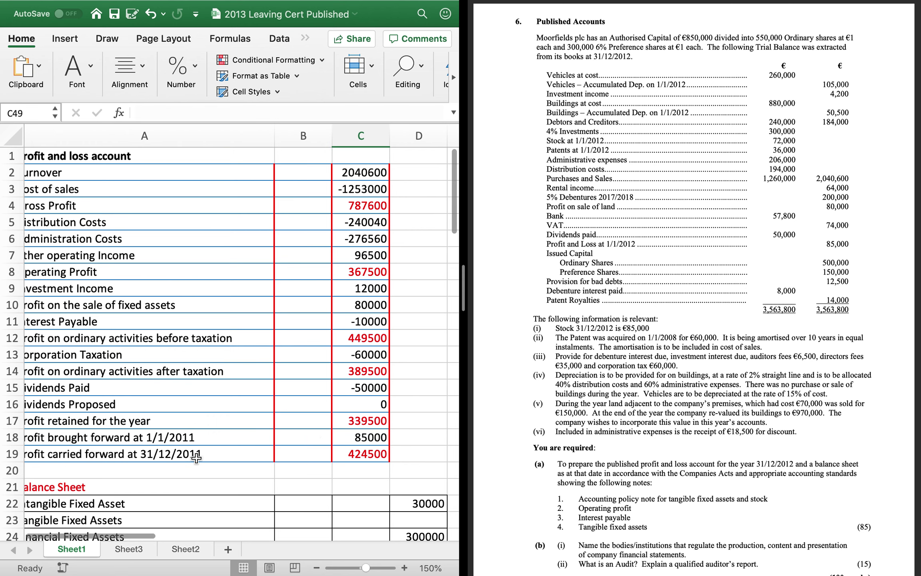
{"action": "scroll", "coordinate": [200, 440], "scroll_direction": "down", "scroll_amount": 5}
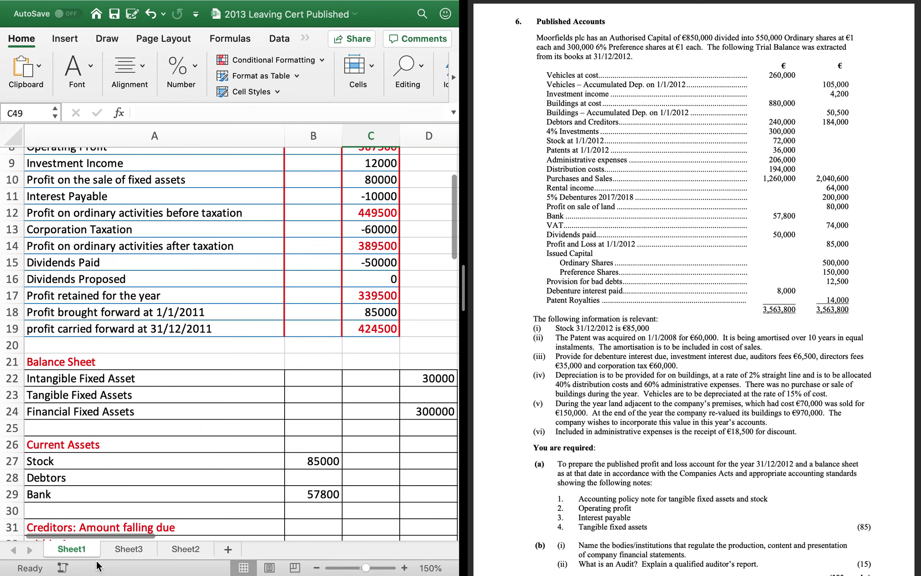
{"action": "left_click", "coordinate": [129, 549]}
{"action": "scroll", "coordinate": [144, 471], "scroll_direction": "down", "scroll_amount": 5}
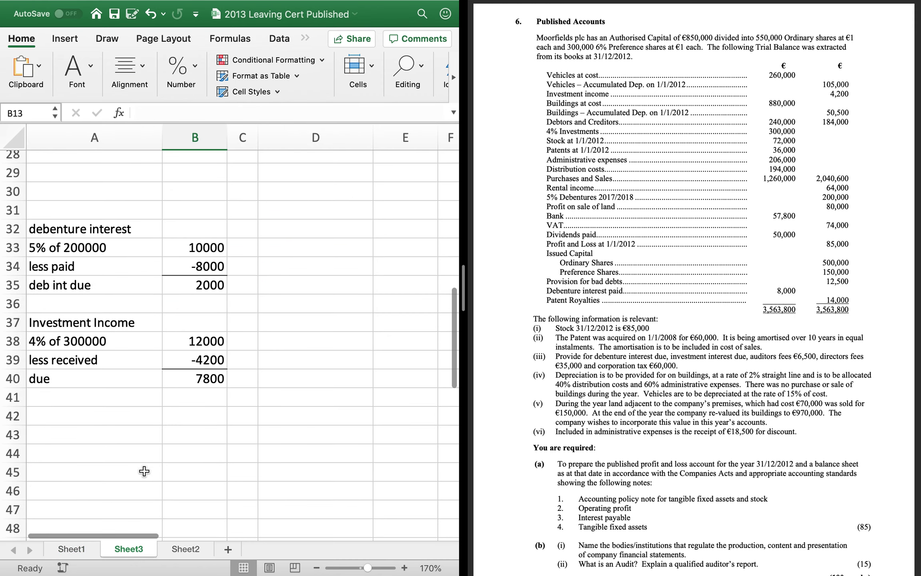
{"action": "scroll", "coordinate": [144, 471], "scroll_direction": "up", "scroll_amount": 3}
{"action": "left_click", "coordinate": [203, 332]}
{"action": "type", "text": "=sum("}
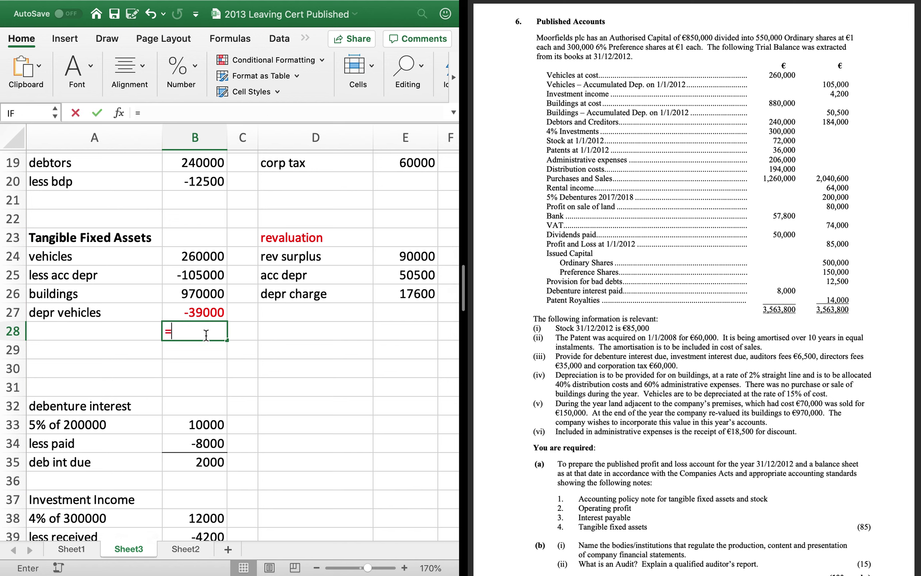
{"action": "key", "text": "Up"}
{"action": "key", "text": "shift+Up"}
{"action": "key", "text": "shift+Up"}
{"action": "key", "text": "shift+Up"}
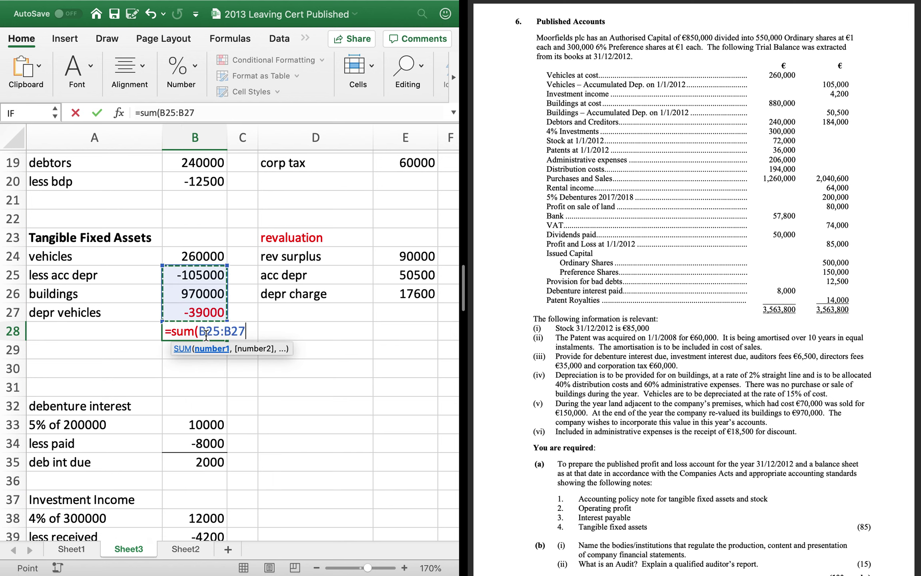
{"action": "key", "text": "Return"}
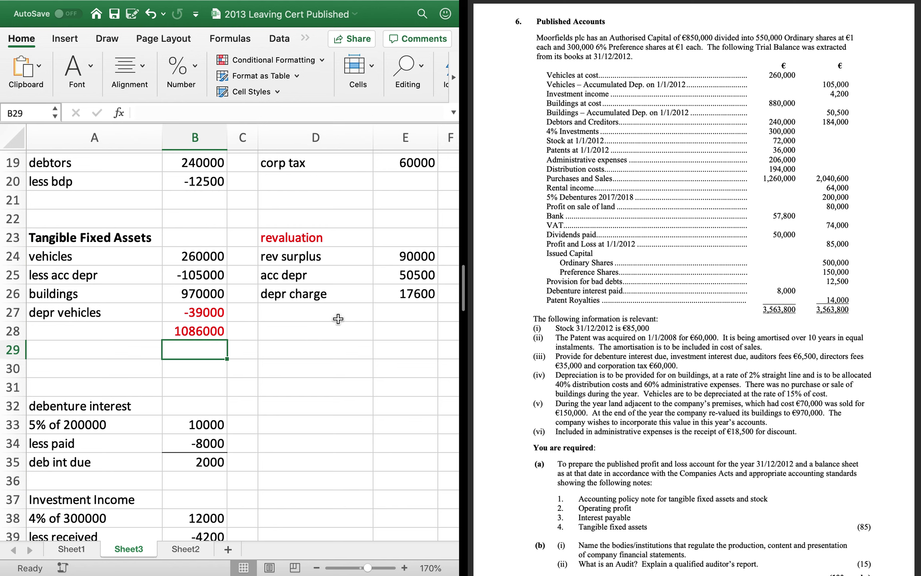
Enter 1086000 as tangible fixed assets in D23 of the balance sheet on Sheet1
{"action": "left_click", "coordinate": [70, 549]}
{"action": "scroll", "coordinate": [223, 332], "scroll_direction": "down", "scroll_amount": 2}
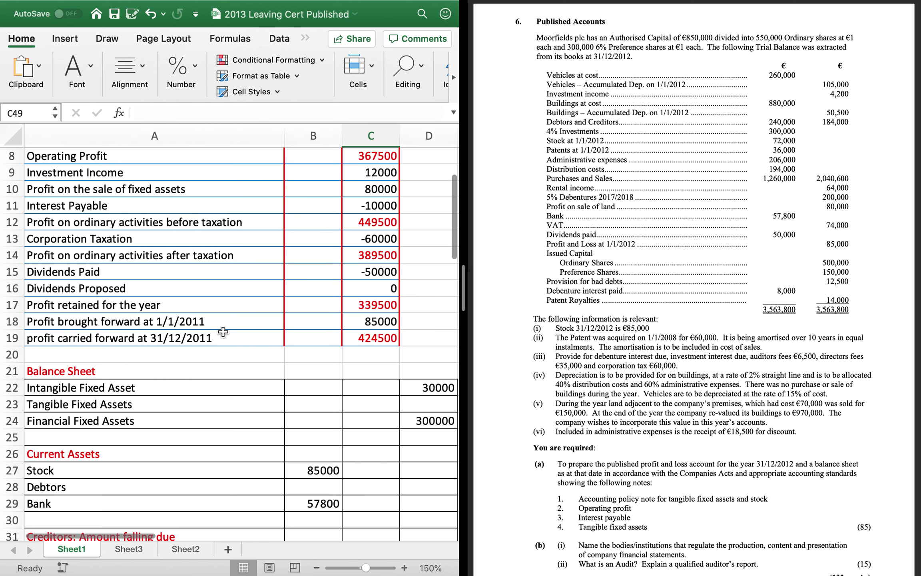
{"action": "left_click", "coordinate": [436, 405]}
{"action": "type", "text": "1086"}
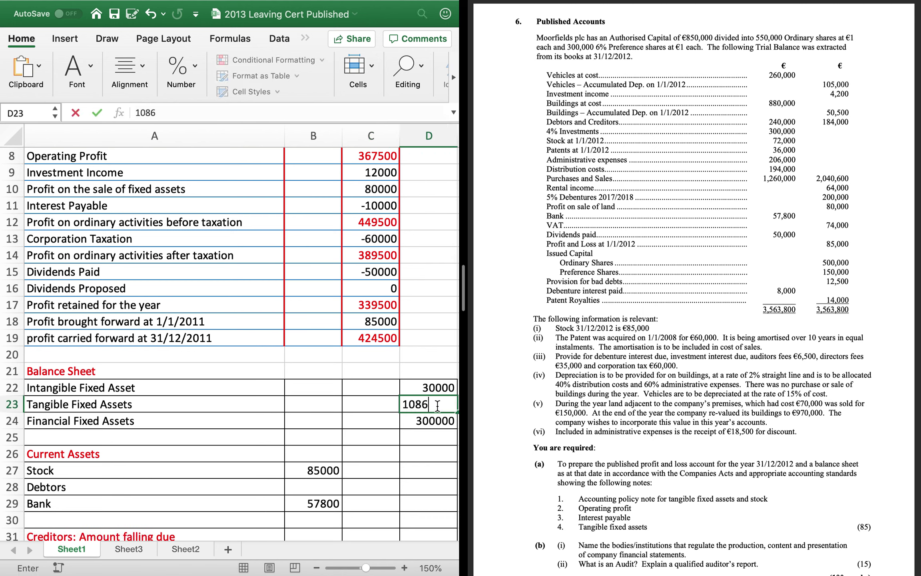
{"action": "key", "text": "Return"}
Total the balance sheet's intangible, tangible and financial fixed assets in D25 with a SUM of D22:D24
{"action": "key", "text": "Return"}
{"action": "type", "text": "=sum("}
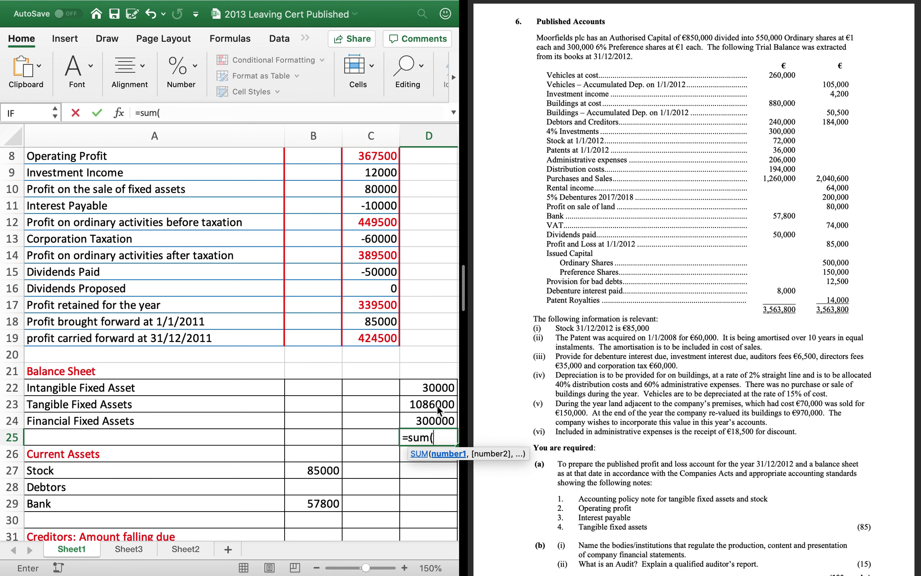
{"action": "key", "text": "Up"}
{"action": "key", "text": "shift+Up"}
{"action": "key", "text": "shift+Up"}
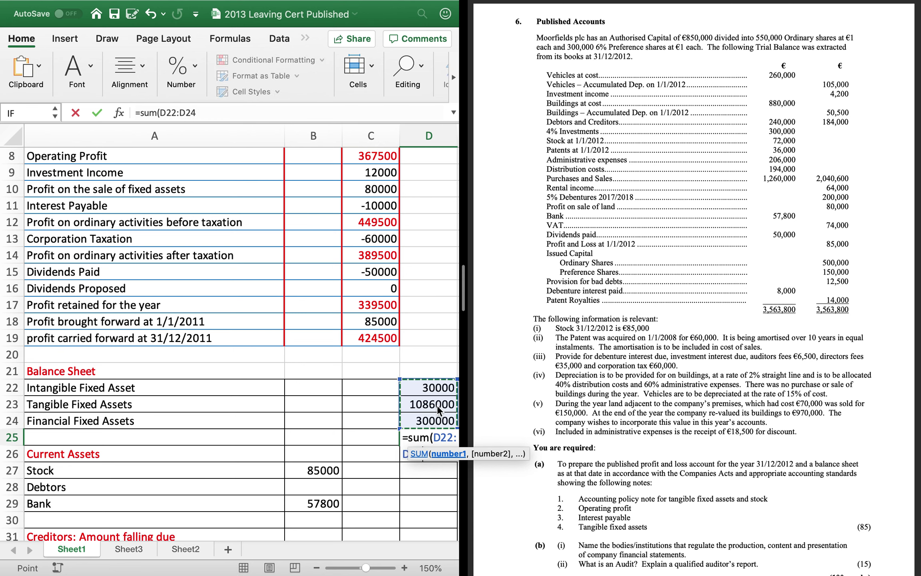
{"action": "key", "text": "Return"}
Total the debtors workings on Sheet3 in B21 with a SUM of investment income due through bad debt provision, B18:B20
{"action": "scroll", "coordinate": [335, 424], "scroll_direction": "down", "scroll_amount": 2}
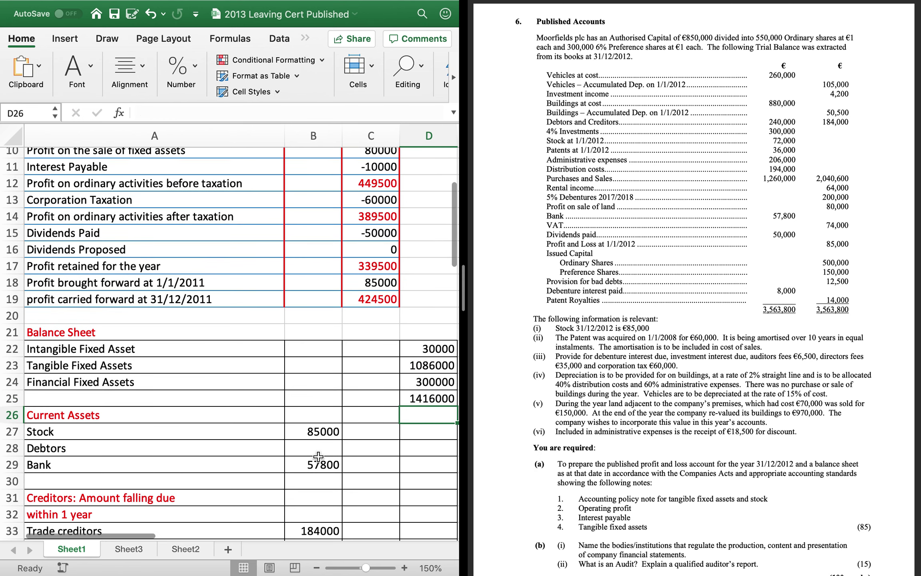
{"action": "left_click", "coordinate": [116, 553]}
{"action": "scroll", "coordinate": [209, 473], "scroll_direction": "up", "scroll_amount": 3}
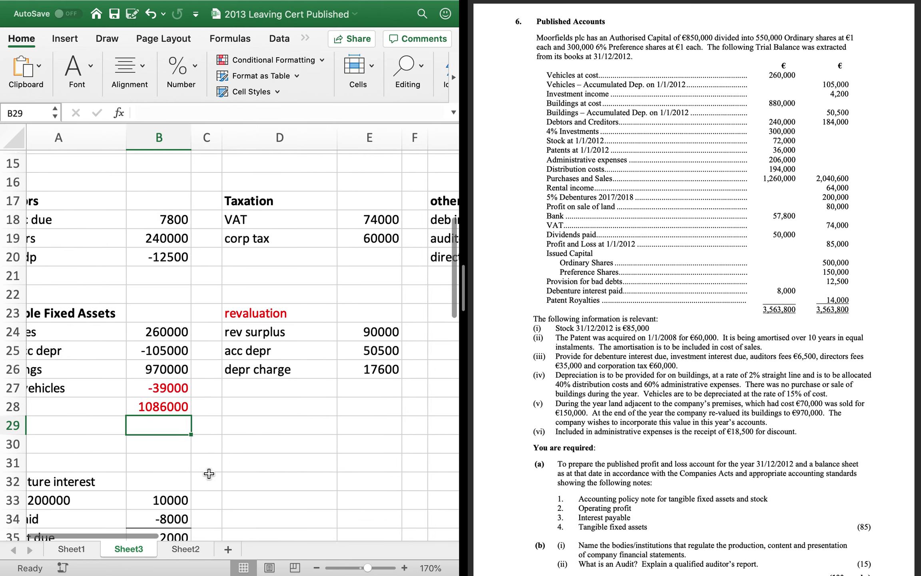
{"action": "scroll", "coordinate": [209, 473], "scroll_direction": "left", "scroll_amount": 1}
{"action": "left_click", "coordinate": [207, 279]}
{"action": "type", "text": "="}
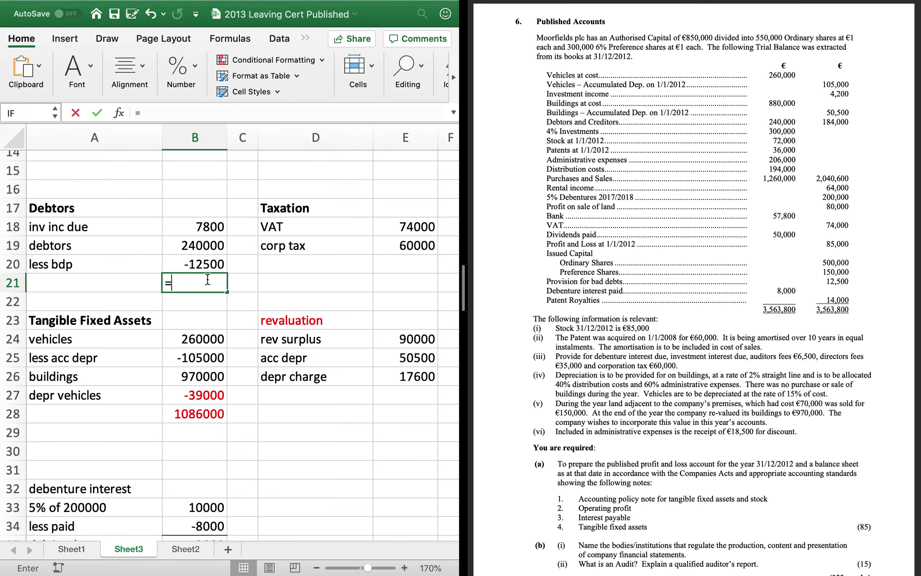
{"action": "type", "text": "sum("}
{"action": "key", "text": "Up"}
{"action": "key", "text": "shift+Up"}
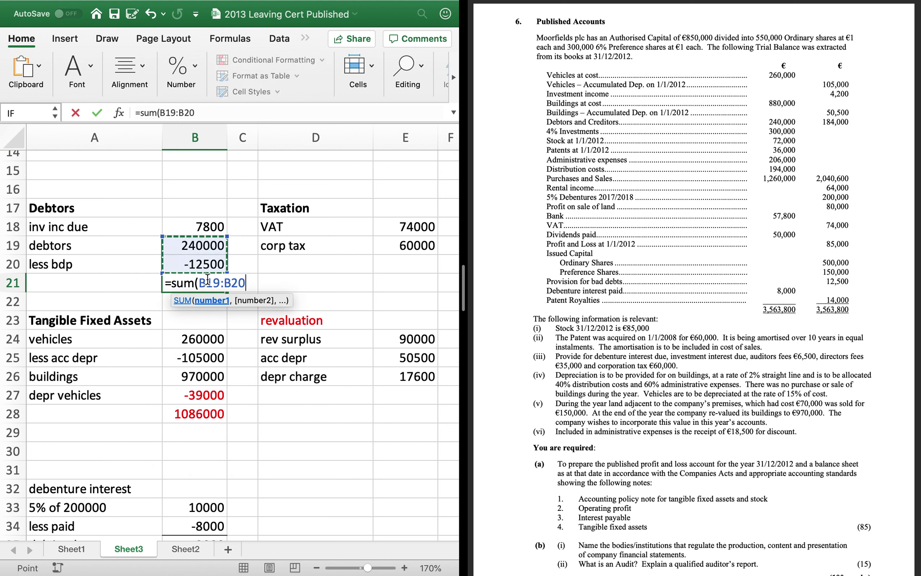
{"action": "key", "text": "Return"}
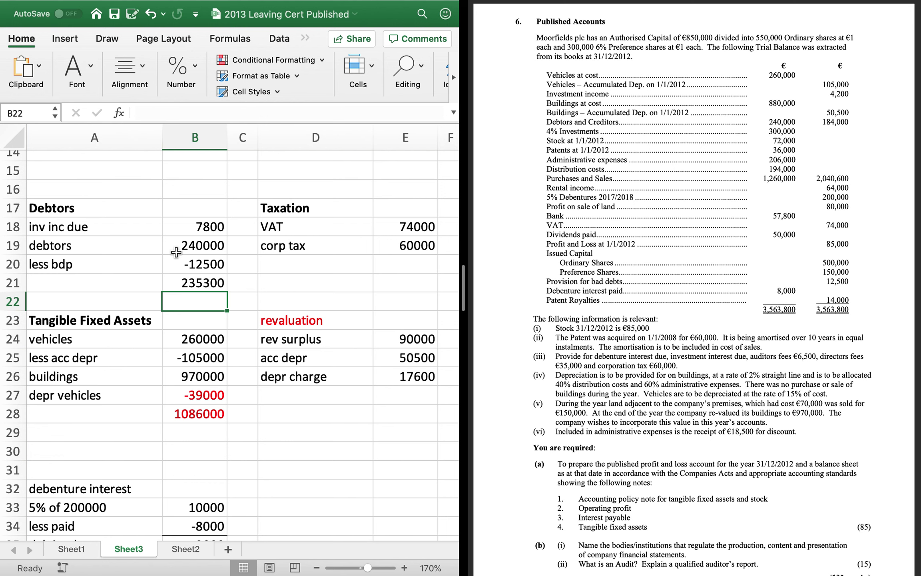
Enter 235300 as debtors under current assets in B28 of the balance sheet on Sheet1
{"action": "left_click", "coordinate": [73, 549]}
{"action": "left_click", "coordinate": [322, 453]}
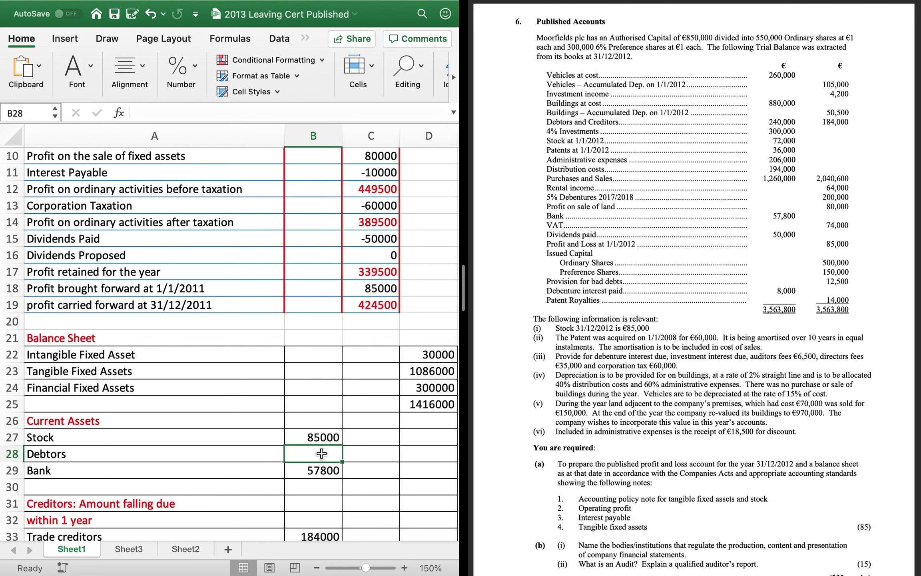
{"action": "type", "text": "35"}
{"action": "key", "text": "BackSpace"}
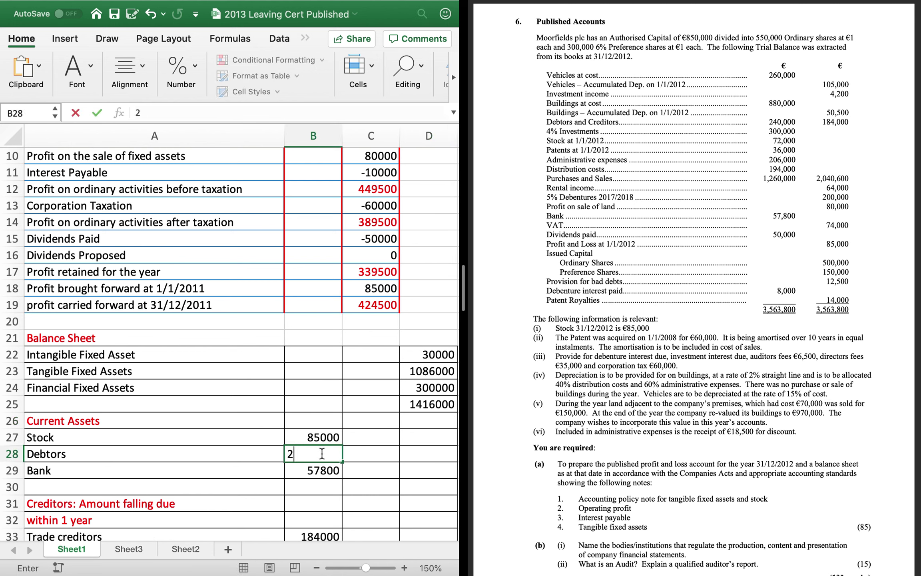
{"action": "type", "text": "5300"}
{"action": "key", "text": "Return"}
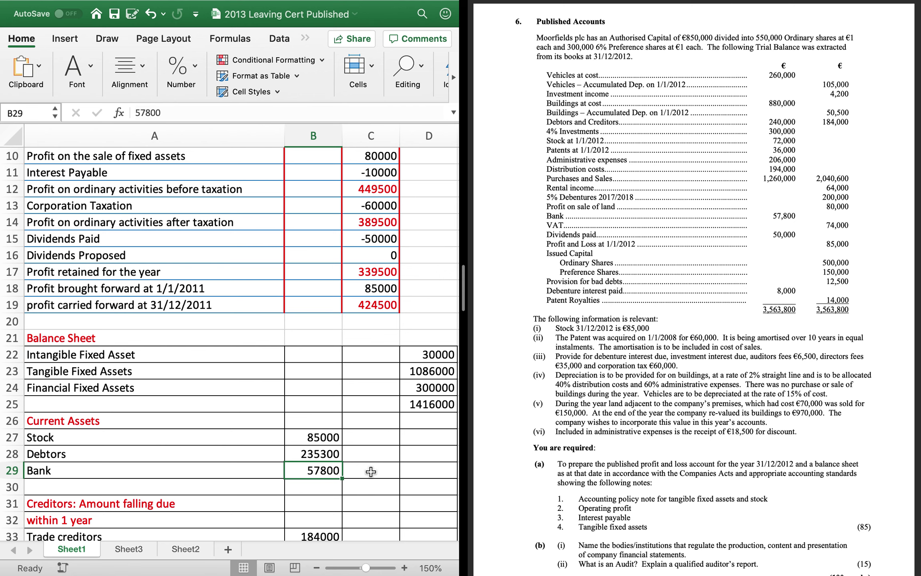
Total the current assets in C29 of the balance sheet with a SUM of stock, debtors and bank, B27:B29
{"action": "left_click", "coordinate": [370, 471]}
{"action": "type", "text": "=sum("}
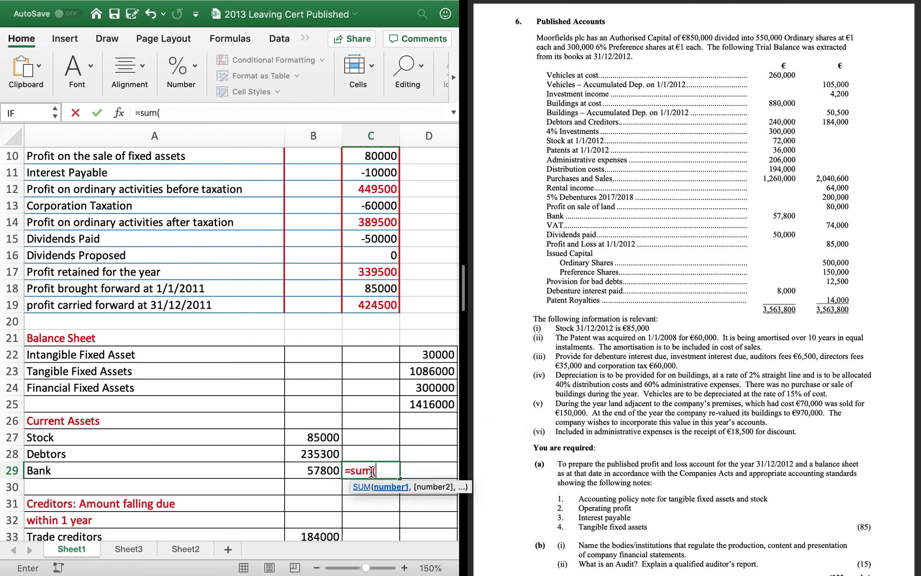
{"action": "key", "text": "Left"}
{"action": "key", "text": "shift+Up"}
{"action": "key", "text": "shift+Up"}
{"action": "key", "text": "Return"}
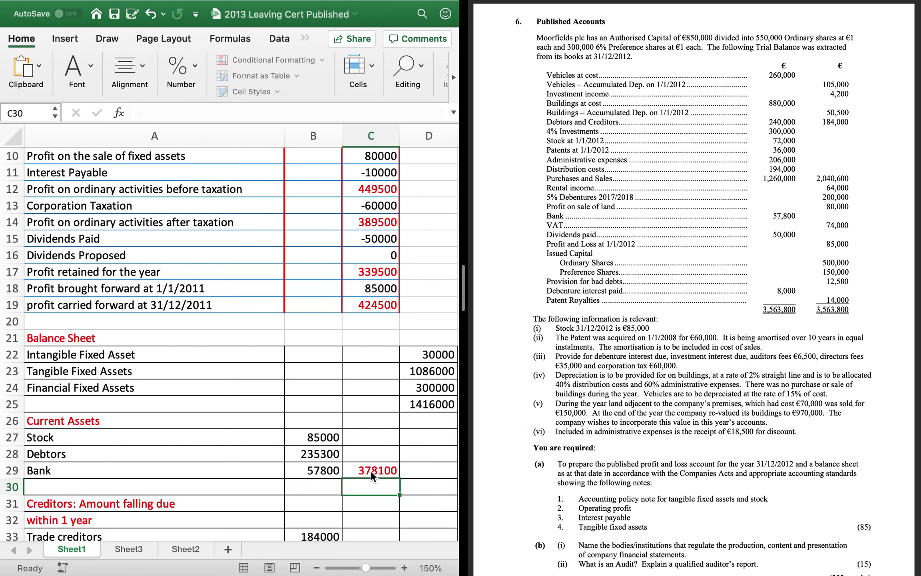
Enter 0 as dividends due in B34, under creditors falling due within 1 year
{"action": "scroll", "coordinate": [315, 476], "scroll_direction": "down", "scroll_amount": 4}
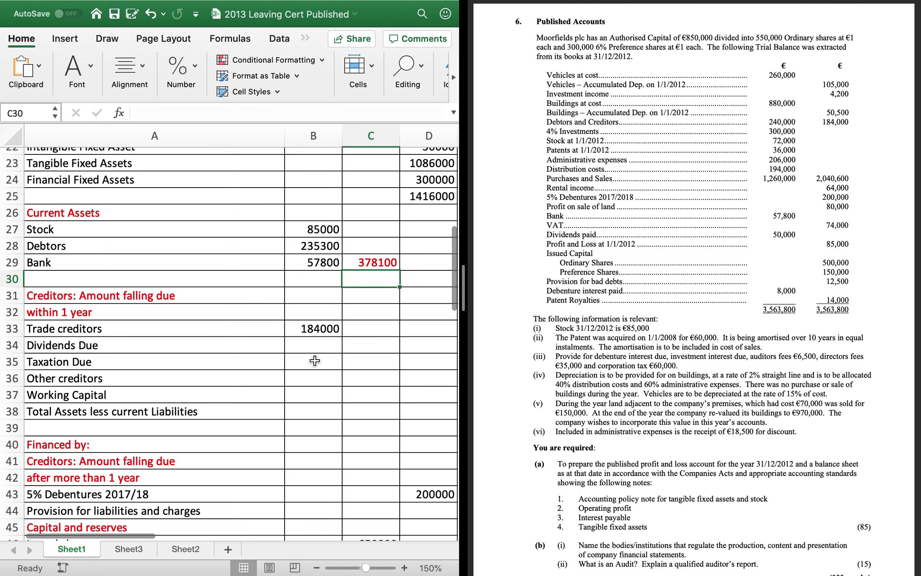
{"action": "left_click", "coordinate": [314, 344]}
{"action": "type", "text": "0"}
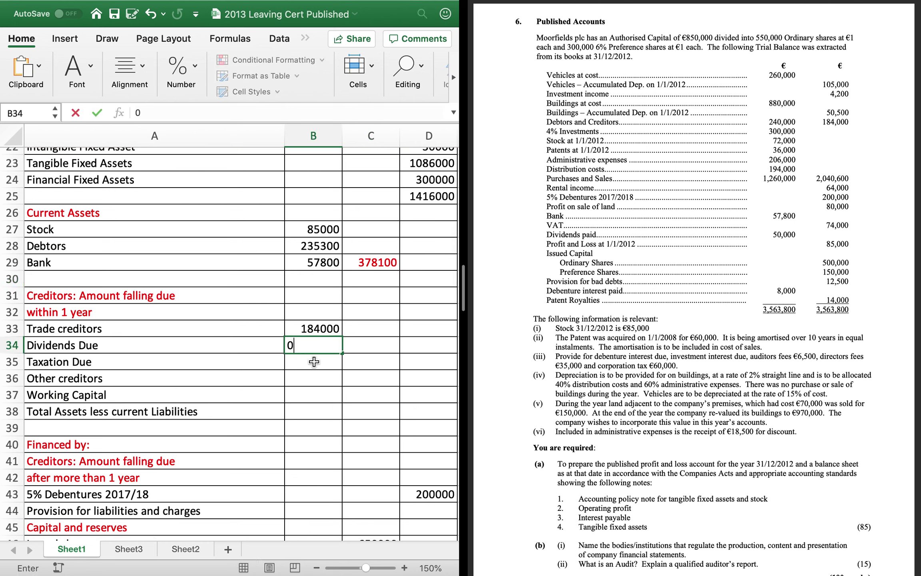
{"action": "left_click", "coordinate": [314, 362]}
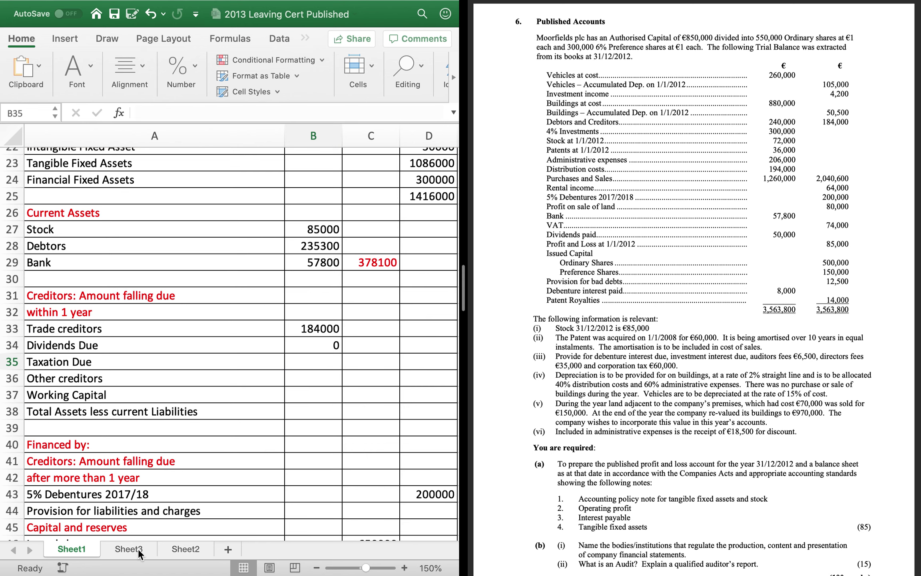
Enter 134000 as the total of the taxation workings in E20 on Sheet3
{"action": "left_click", "coordinate": [115, 551]}
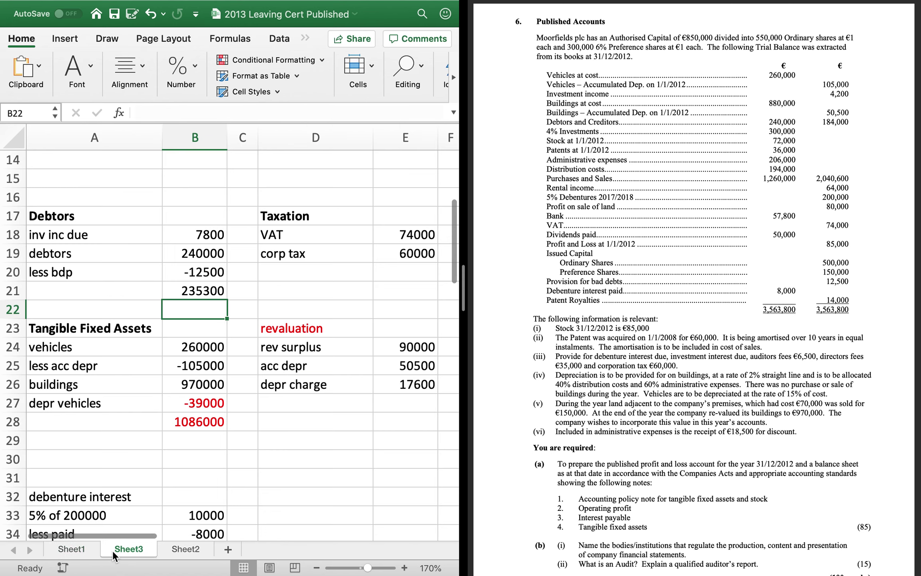
{"action": "scroll", "coordinate": [360, 282], "scroll_direction": "right", "scroll_amount": 2}
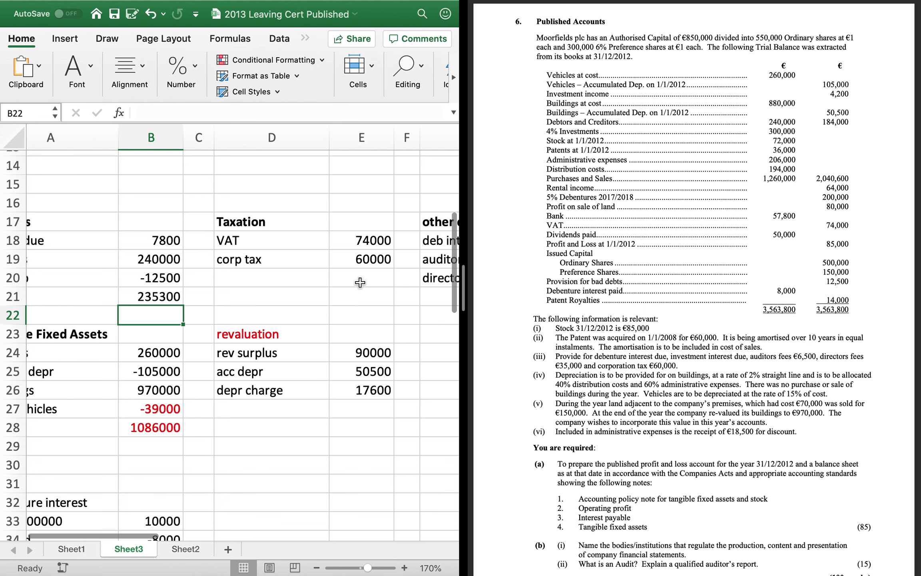
{"action": "left_click", "coordinate": [360, 282]}
{"action": "type", "text": "1340"}
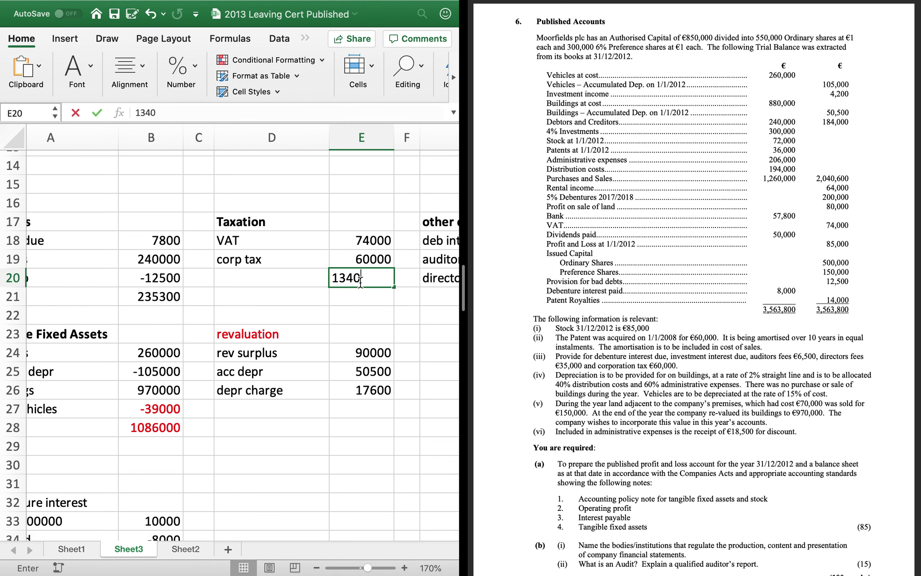
{"action": "type", "text": "00"}
{"action": "key", "text": "Return"}
Total the other creditors workings on Sheet3 in H21 with a SUM of H18:H20
{"action": "scroll", "coordinate": [360, 280], "scroll_direction": "right", "scroll_amount": 3}
{"action": "left_click", "coordinate": [390, 304]}
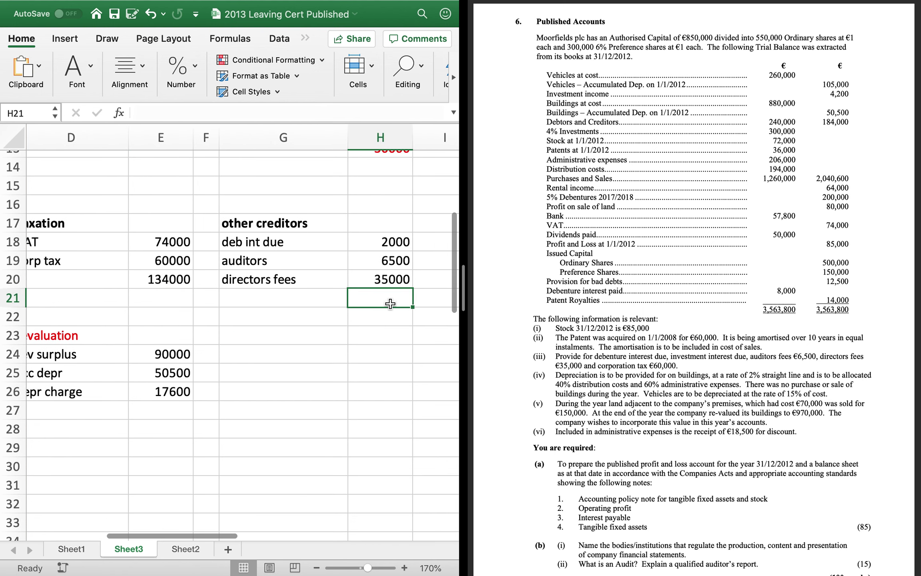
{"action": "type", "text": "=sum("}
{"action": "key", "text": "Up"}
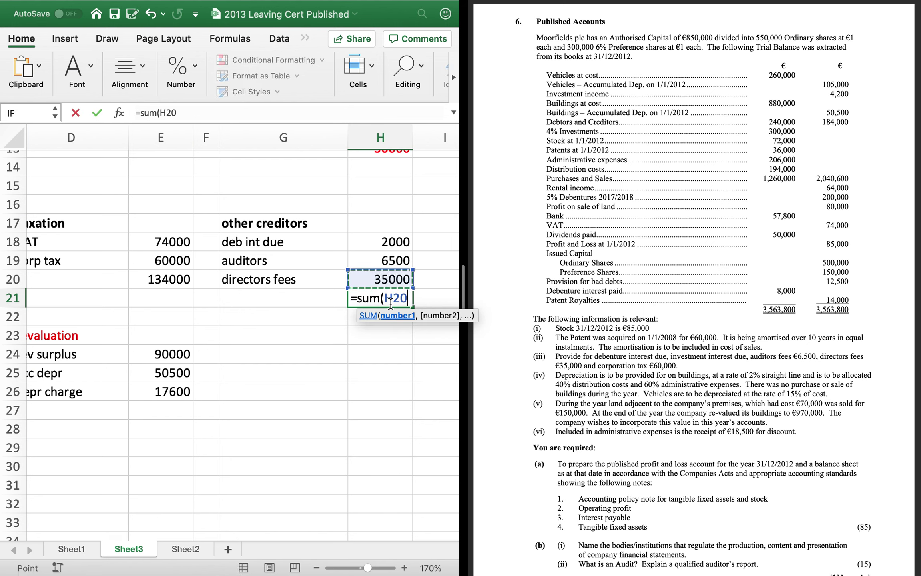
{"action": "key", "text": "shift+Up"}
{"action": "key", "text": "shift+Up"}
{"action": "type", "text": ")"}
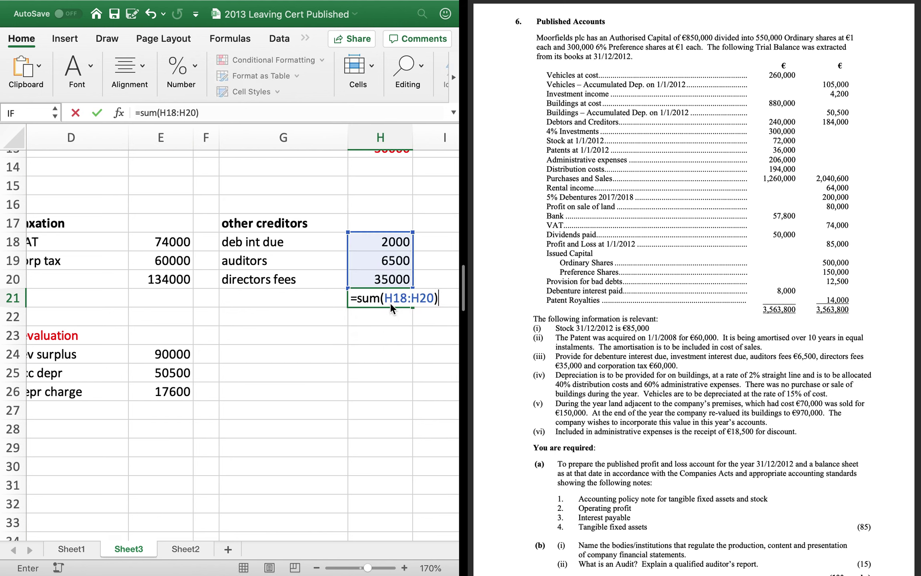
{"action": "key", "text": "Return"}
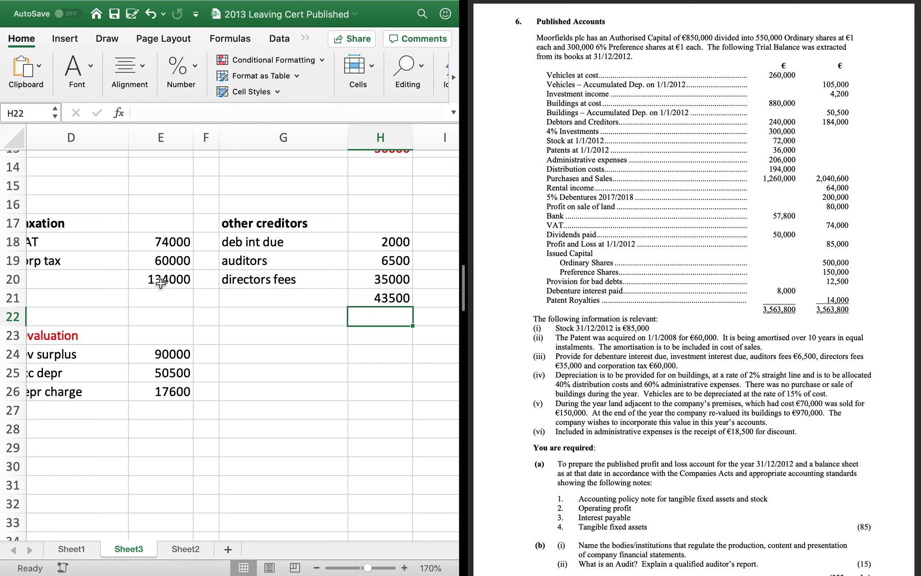
Enter 134000 as taxation due in B35 and 43500 as other creditors in B36 of the balance sheet on Sheet1
{"action": "left_click", "coordinate": [73, 546]}
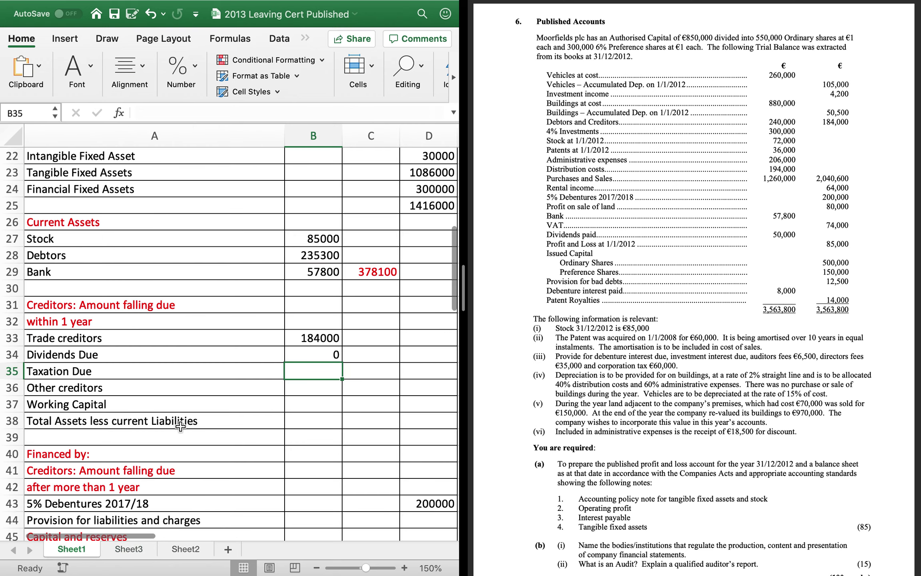
{"action": "type", "text": "134000"}
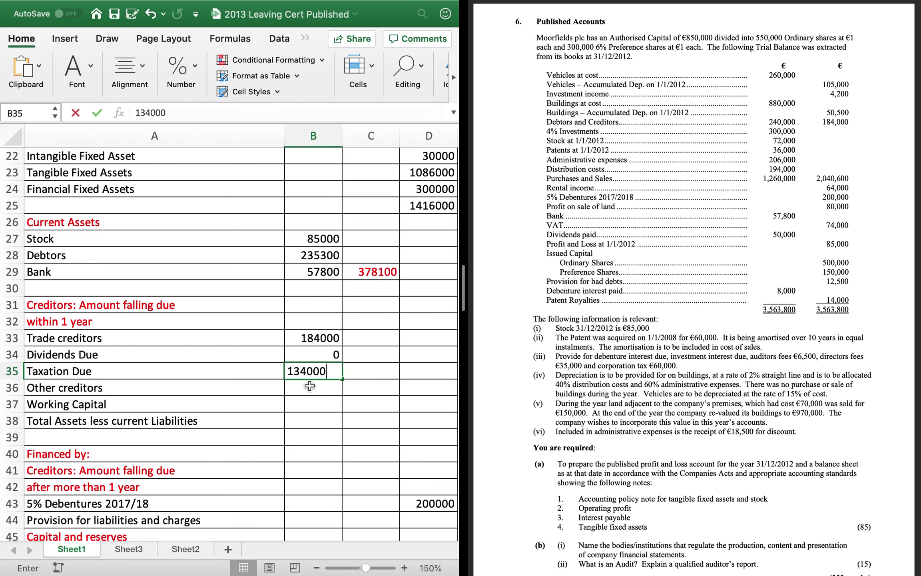
{"action": "key", "text": "Return"}
{"action": "type", "text": "43500"}
{"action": "key", "text": "Return"}
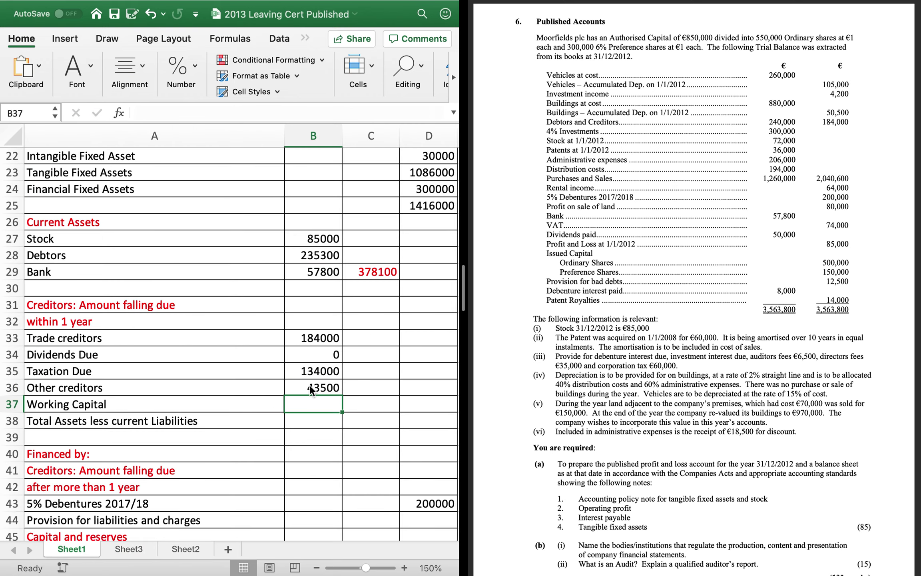
Total the creditors falling due within 1 year in C36 with a SUM of B33:B36
{"action": "key", "text": "Right"}
{"action": "key", "text": "Up"}
{"action": "type", "text": "=sum("}
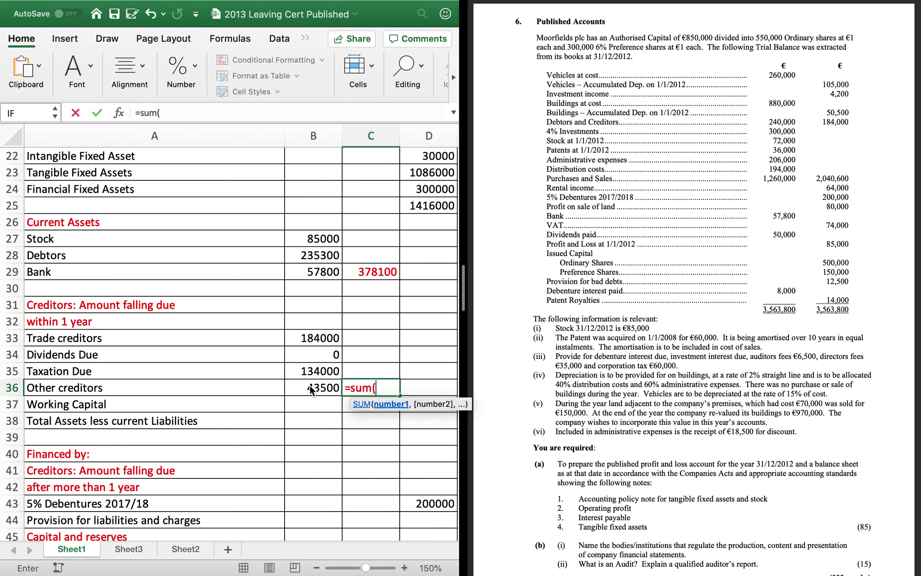
{"action": "key", "text": "Left"}
{"action": "key", "text": "shift+Up"}
{"action": "key", "text": "shift+Up"}
{"action": "key", "text": "shift+Up"}
{"action": "key", "text": "Return"}
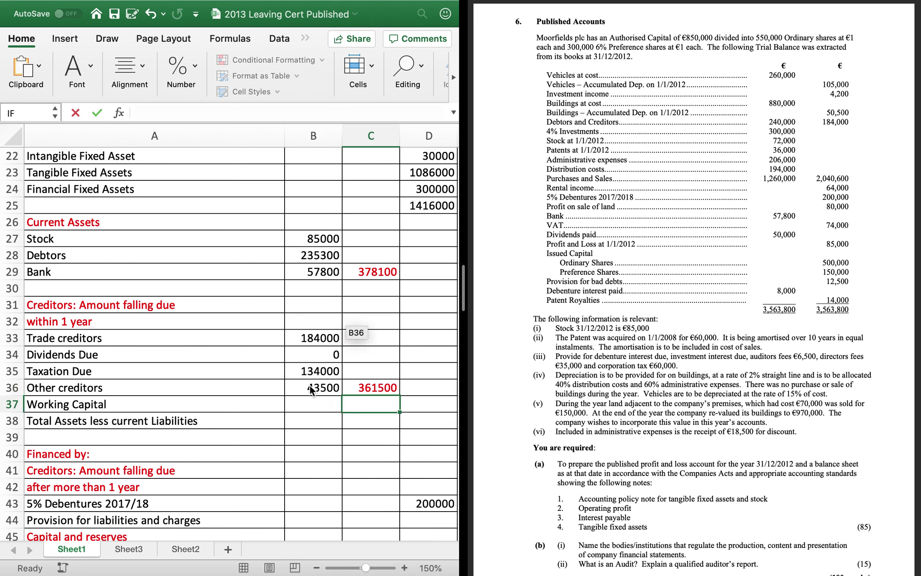
{"action": "key", "text": "Right"}
{"action": "type", "text": "="}
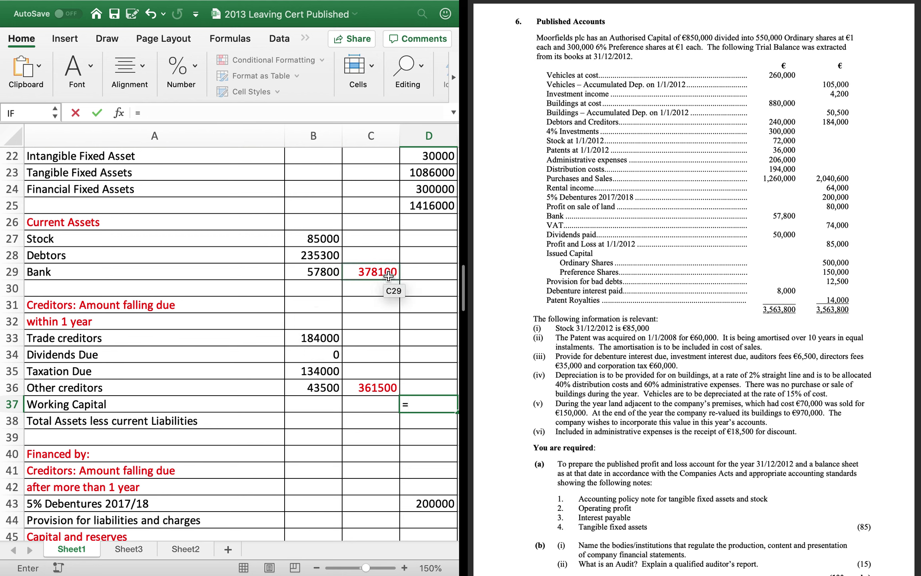
{"action": "left_click", "coordinate": [388, 275]}
{"action": "type", "text": "0"}
{"action": "left_click", "coordinate": [382, 392]}
{"action": "left_click", "coordinate": [382, 402]}
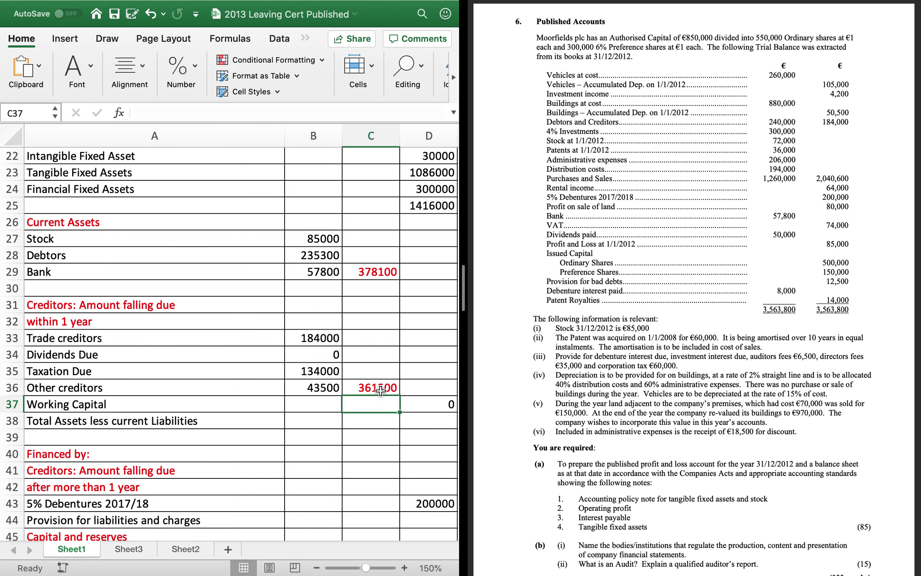
Calculate working capital in D37 as total current assets C29 minus total creditors within 1 year C36
{"action": "left_click", "coordinate": [439, 401]}
{"action": "type", "text": "="}
{"action": "left_click", "coordinate": [384, 273]}
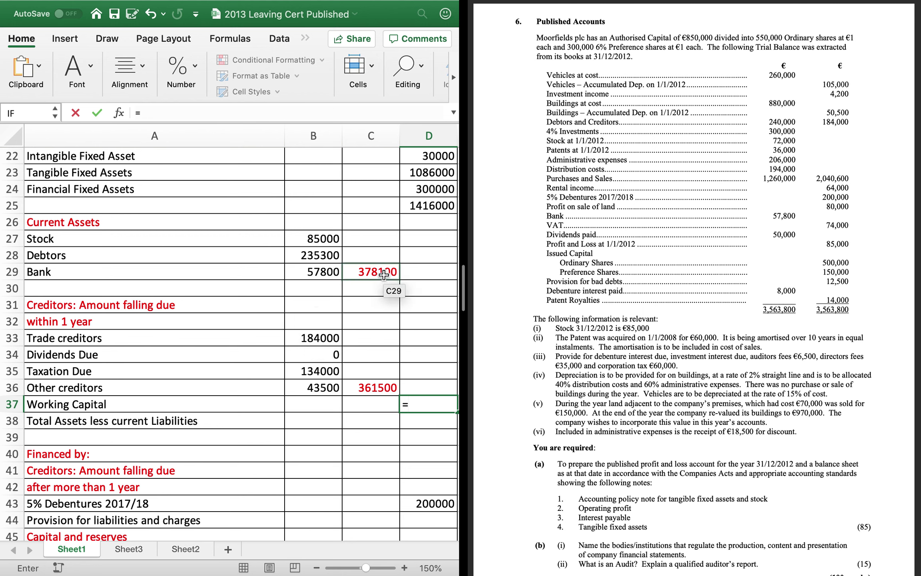
{"action": "type", "text": "-"}
{"action": "left_click", "coordinate": [379, 383]}
{"action": "key", "text": "Return"}
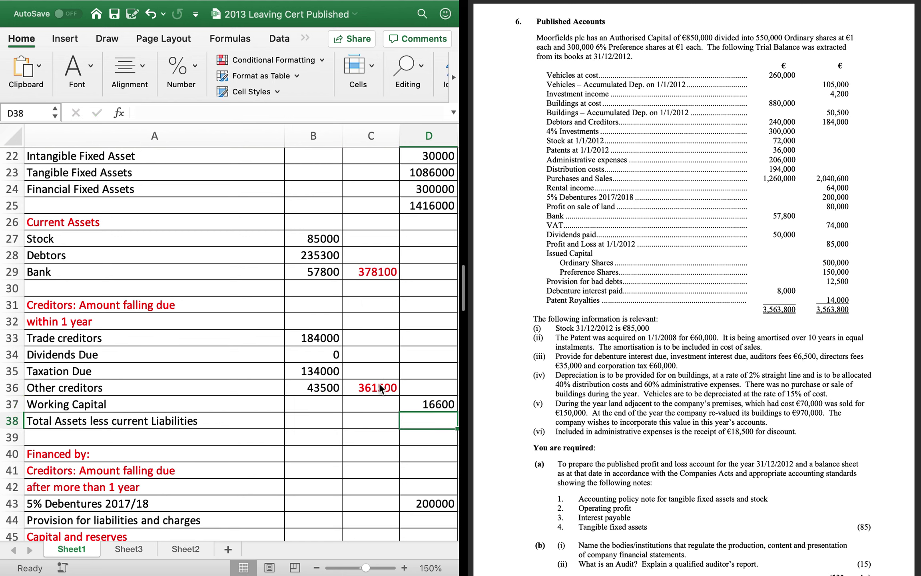
Calculate total assets less current liabilities in D38 with a SUM from total fixed assets to working capital, D25:D37
{"action": "type", "text": "=sum("}
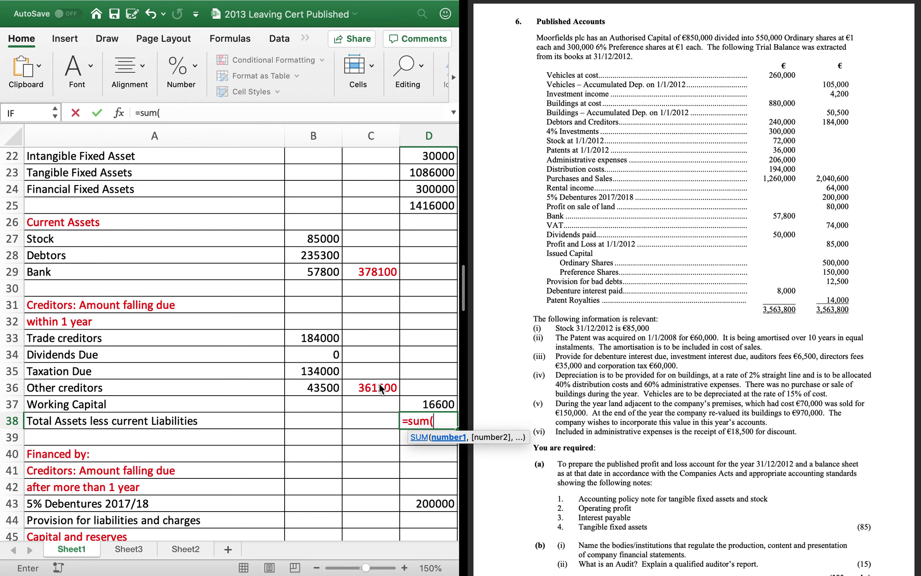
{"action": "key", "text": "Up"}
{"action": "key", "text": "shift+Up"}
{"action": "key", "text": "shift+Up"}
{"action": "key", "text": "shift+Up"}
{"action": "key", "text": "shift+Up"}
{"action": "key", "text": "shift+Up"}
{"action": "key", "text": "shift+Up"}
{"action": "key", "text": "shift+Up"}
{"action": "key", "text": "shift+Up"}
{"action": "key", "text": "shift+Up"}
{"action": "key", "text": "shift+Up"}
{"action": "key", "text": "shift+Up"}
{"action": "key", "text": "shift+Up"}
{"action": "key", "text": "shift+Up"}
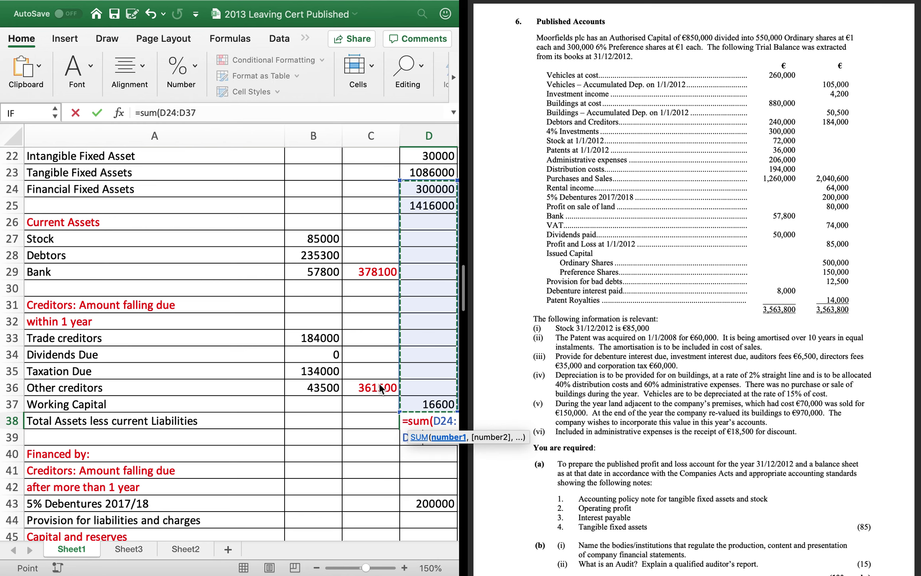
{"action": "key", "text": "Return"}
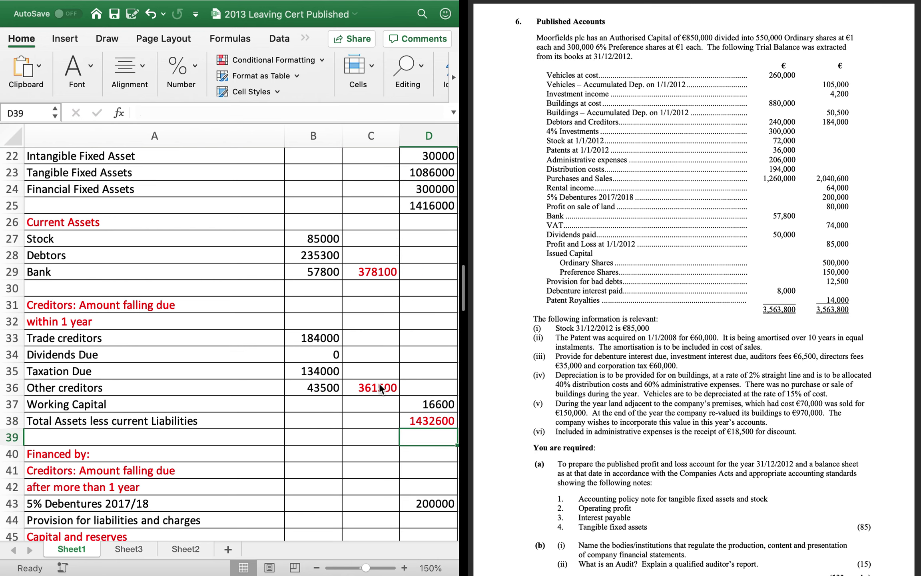
Total the revaluation workings on Sheet3 in E27 with a SUM of E24:E26
{"action": "scroll", "coordinate": [352, 453], "scroll_direction": "down", "scroll_amount": 5}
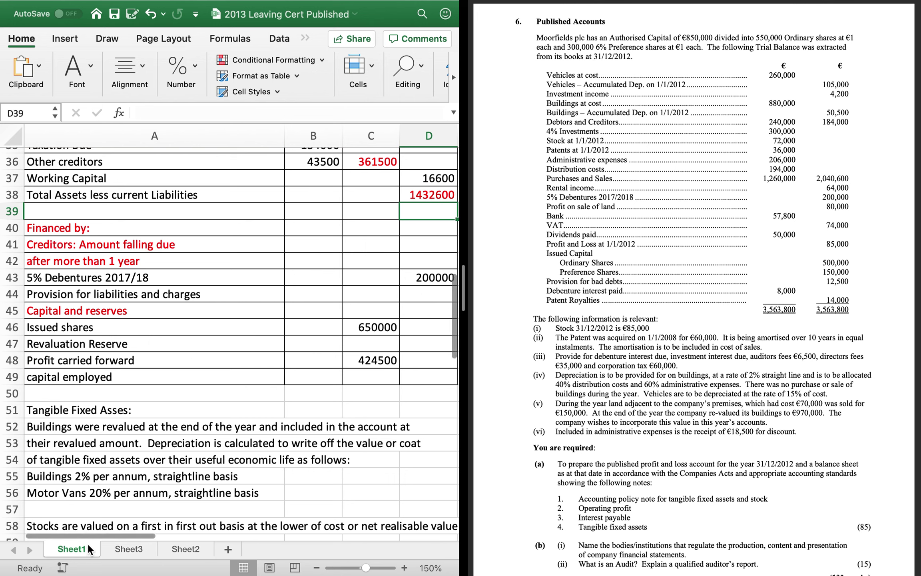
{"action": "left_click", "coordinate": [127, 549]}
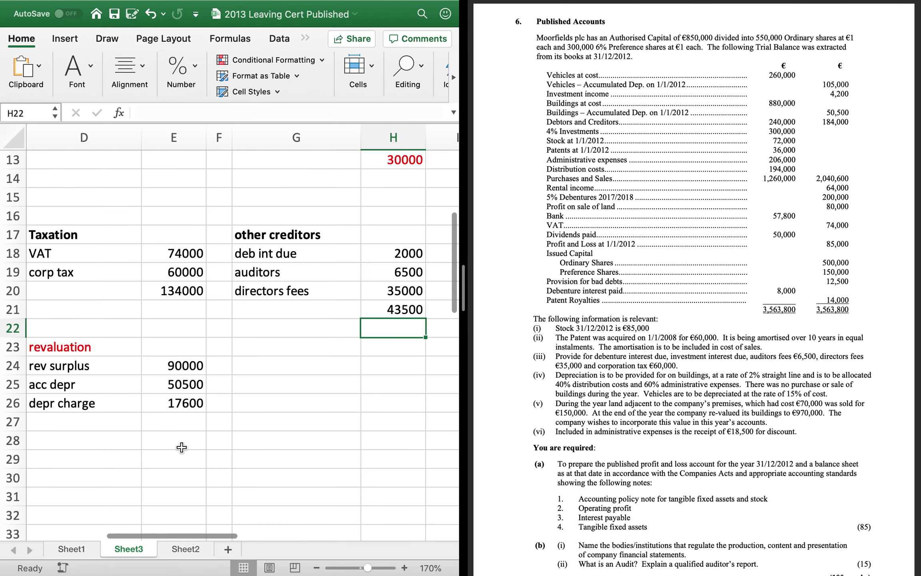
{"action": "scroll", "coordinate": [184, 440], "scroll_direction": "left", "scroll_amount": 1}
{"action": "left_click", "coordinate": [192, 422]}
{"action": "type", "text": "="}
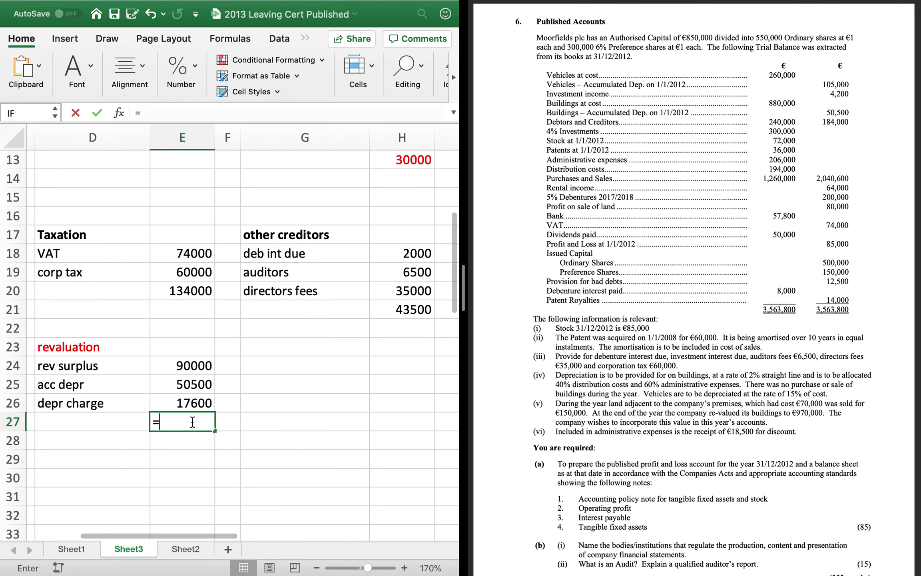
{"action": "type", "text": "sum(E24:E26"}
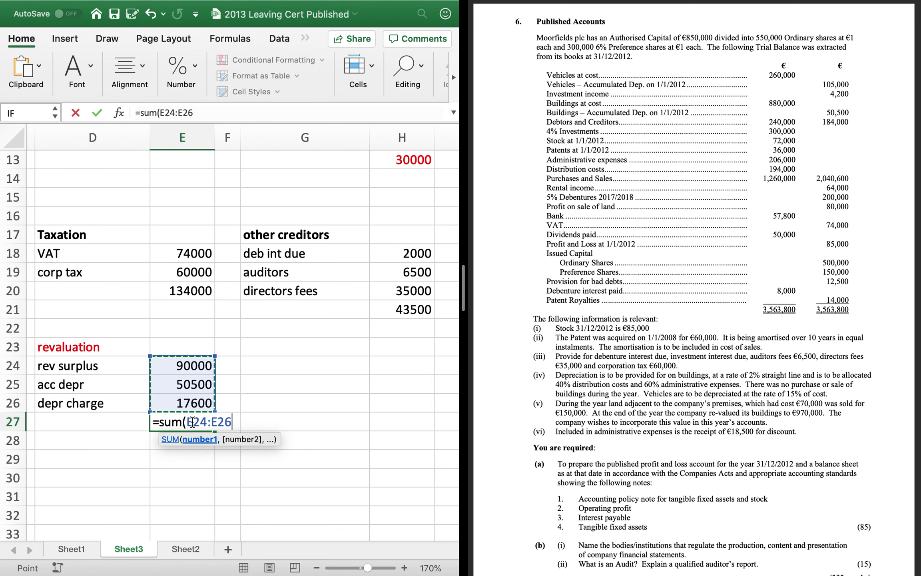
{"action": "key", "text": "Return"}
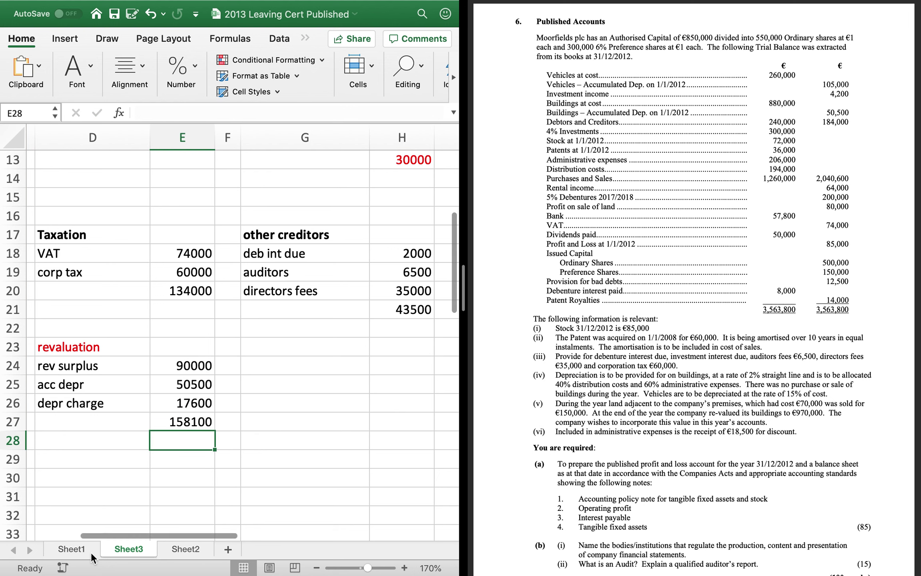
Enter 158100 as the revaluation reserve in C47 of the balance sheet on Sheet1
{"action": "left_click", "coordinate": [78, 548]}
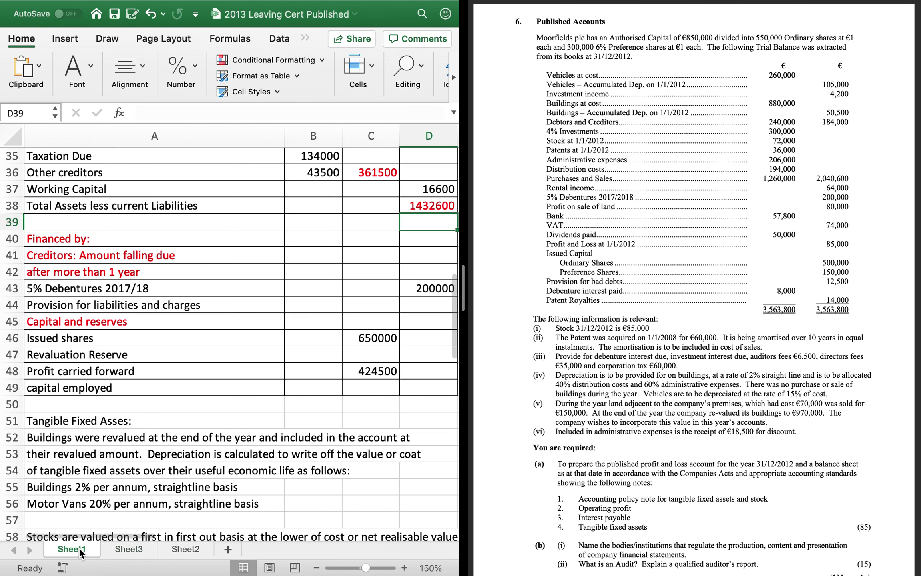
{"action": "left_click", "coordinate": [386, 356]}
{"action": "type", "text": "158"}
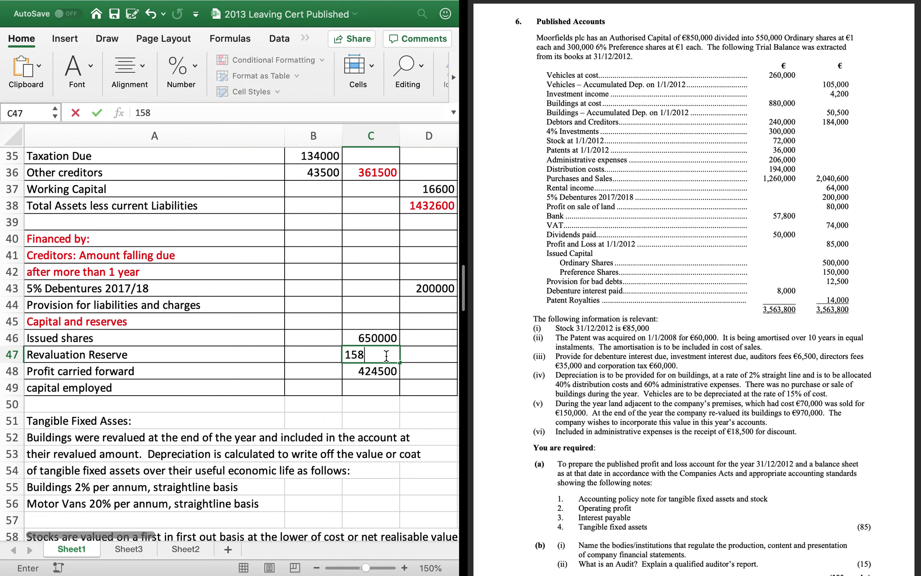
{"action": "type", "text": "100"}
{"action": "key", "text": "Return"}
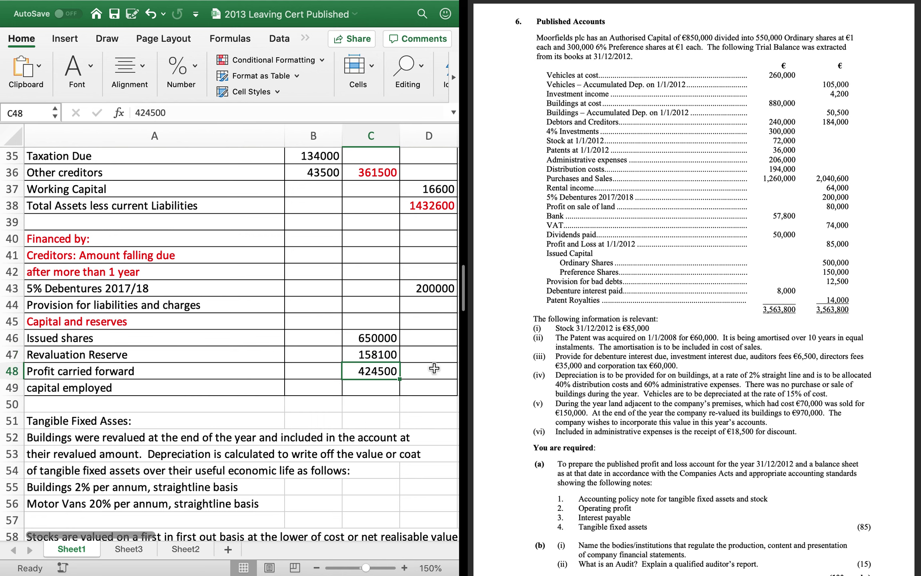
Total the capital and reserves in D48 with a SUM of issued shares, revaluation reserve and profit carried forward, C46:C48
{"action": "left_click", "coordinate": [434, 368]}
{"action": "type", "text": "=sum("}
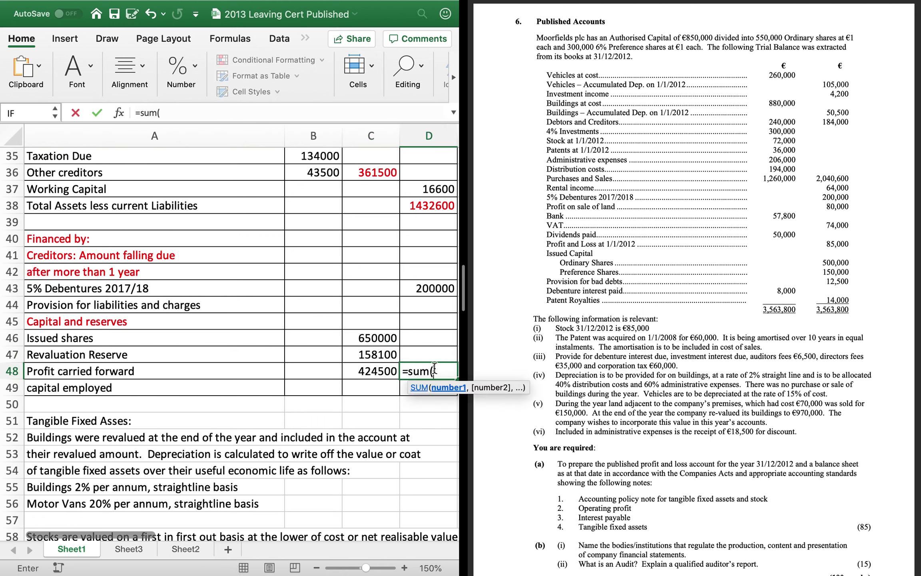
{"action": "key", "text": "Left"}
{"action": "key", "text": "shift+Up"}
{"action": "key", "text": "shift+Up"}
{"action": "type", "text": ")"}
{"action": "key", "text": "Return"}
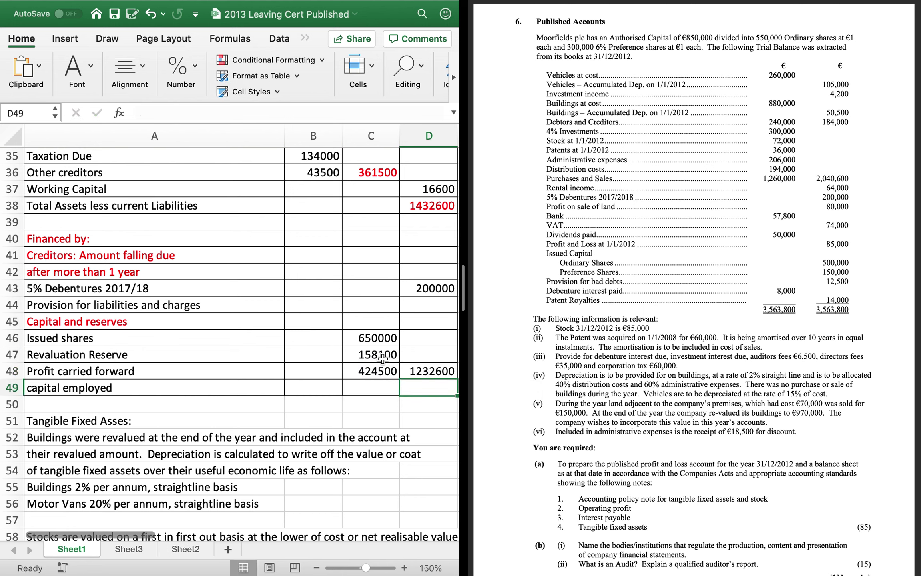
Calculate capital employed in D49 with a SUM from the 5% debentures to the capital and reserves total, D43:D48
{"action": "type", "text": "=sum)"}
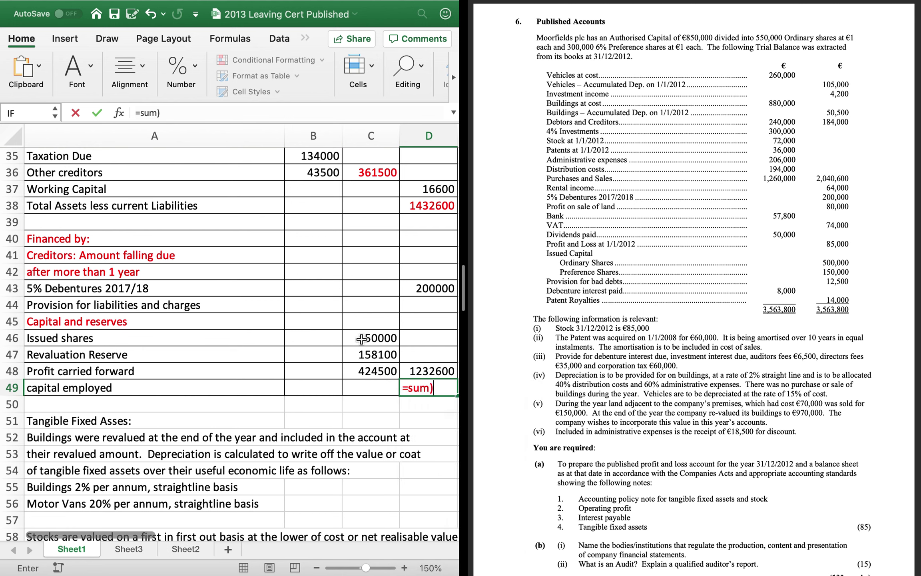
{"action": "key", "text": "BackSpace"}
{"action": "type", "text": "("}
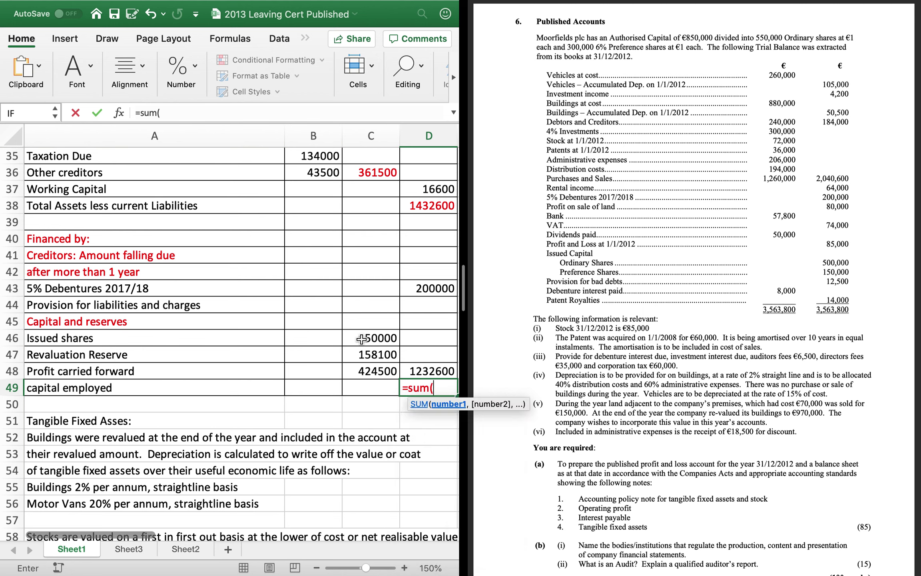
{"action": "key", "text": "Up"}
{"action": "key", "text": "shift+Up"}
{"action": "key", "text": "shift+Up"}
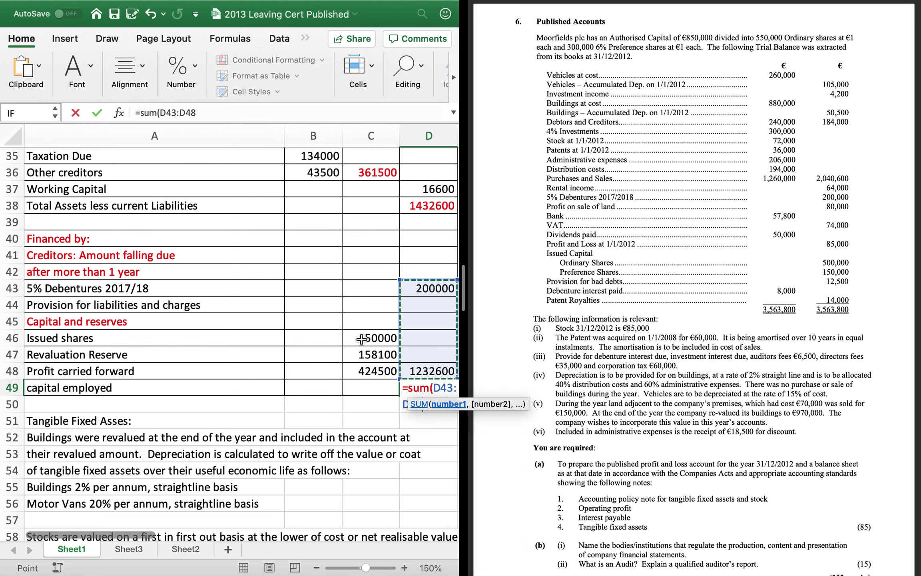
{"action": "key", "text": "Return"}
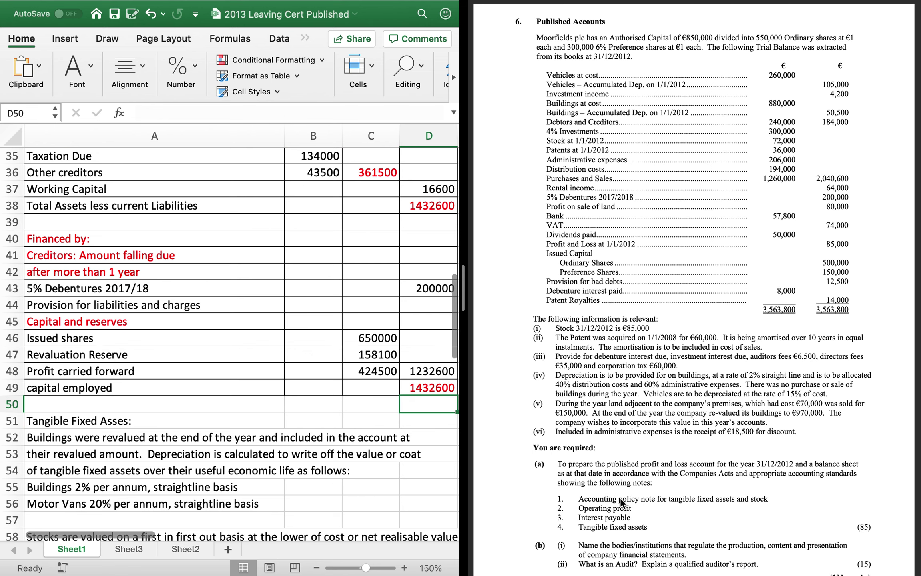
Correct the misspelled word "coat" to "cost" in the tangible fixed assets policy note in A53
{"action": "scroll", "coordinate": [620, 500], "scroll_direction": "down", "scroll_amount": 3}
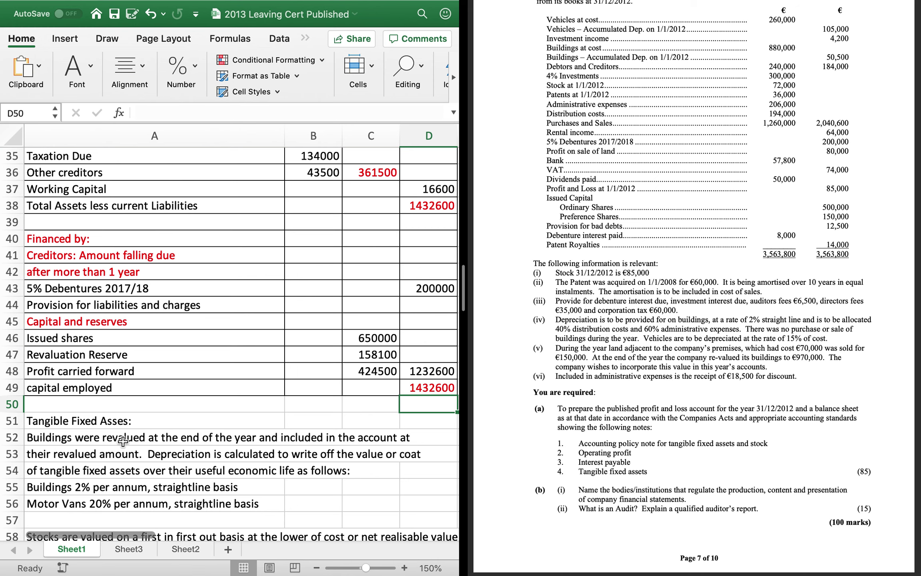
{"action": "scroll", "coordinate": [108, 442], "scroll_direction": "down", "scroll_amount": 5}
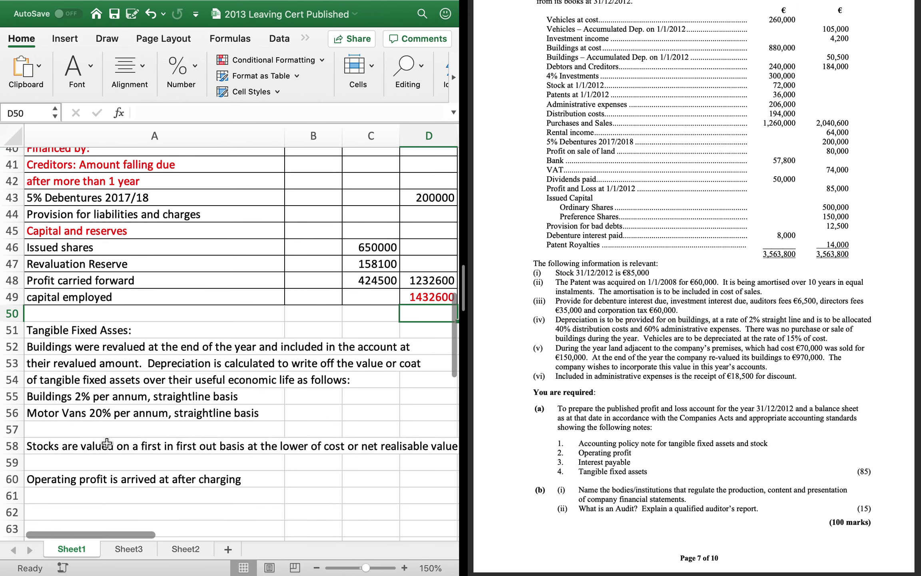
{"action": "scroll", "coordinate": [106, 442], "scroll_direction": "up", "scroll_amount": 3}
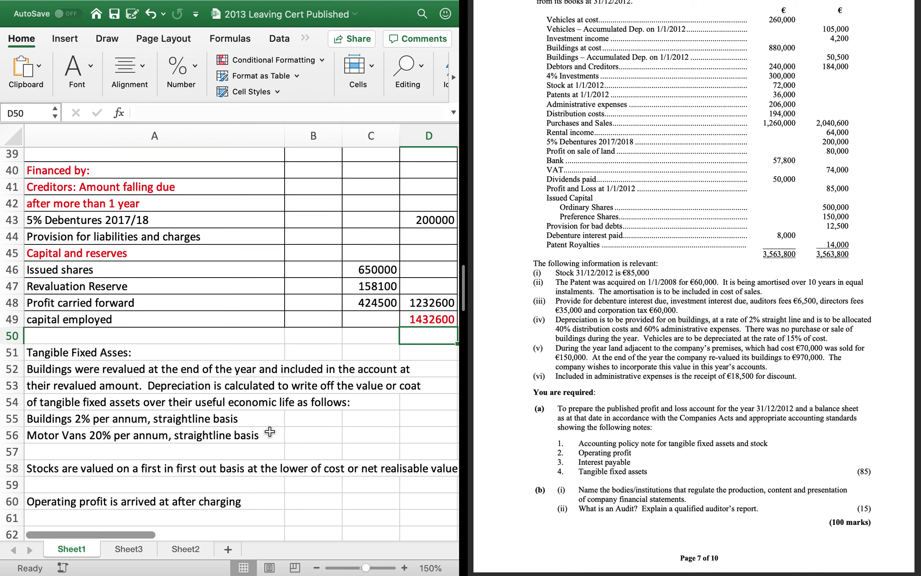
{"action": "left_click", "coordinate": [309, 384]}
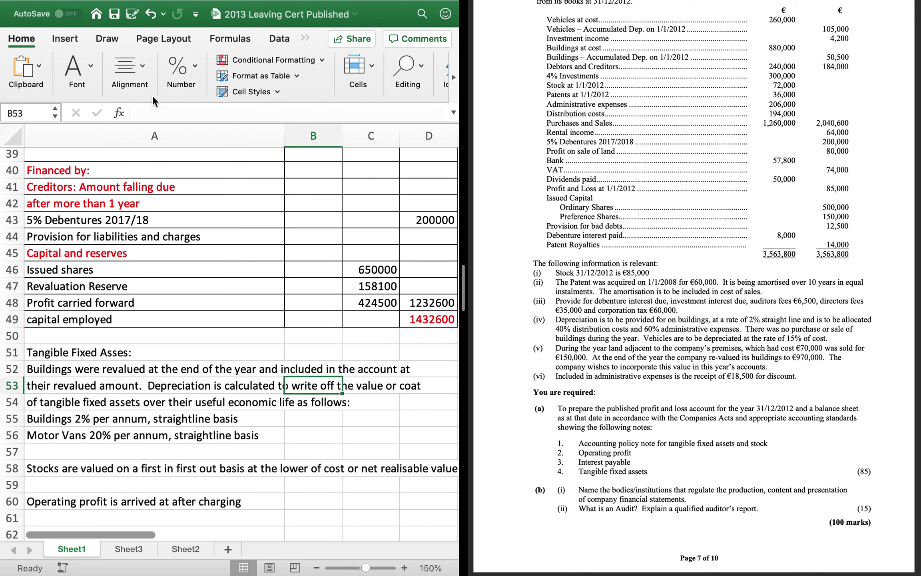
{"action": "left_click", "coordinate": [71, 383]}
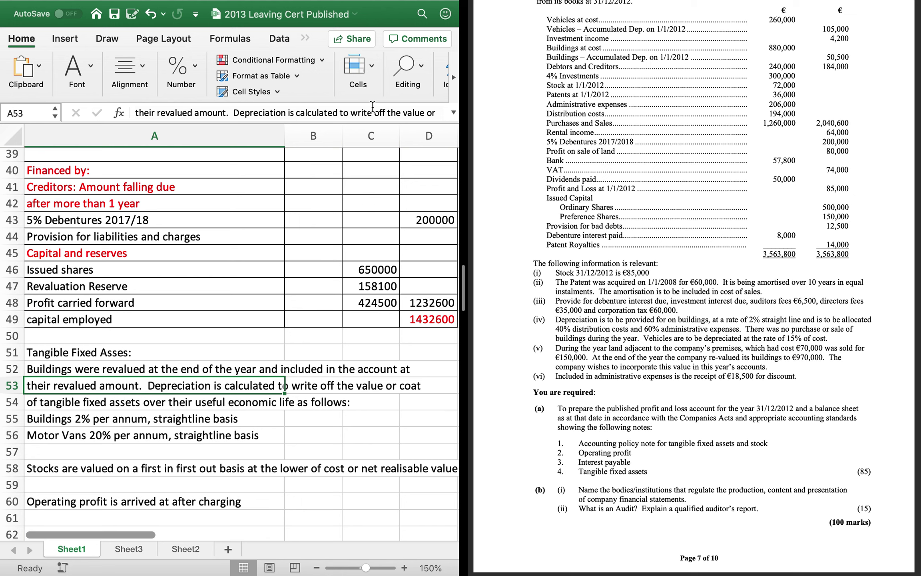
{"action": "left_click", "coordinate": [407, 111]}
{"action": "key", "text": "Right"}
{"action": "key", "text": "Right"}
{"action": "key", "text": "Right"}
{"action": "key", "text": "Right"}
{"action": "key", "text": "Right"}
{"action": "key", "text": "Right"}
{"action": "key", "text": "Right"}
{"action": "key", "text": "Right"}
{"action": "key", "text": "Right"}
{"action": "key", "text": "Right"}
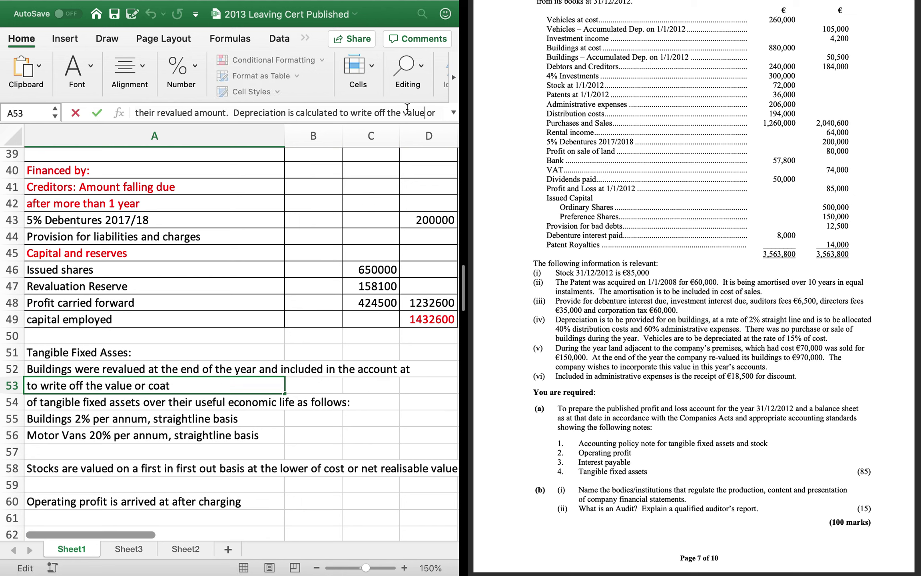
{"action": "key", "text": "Right"}
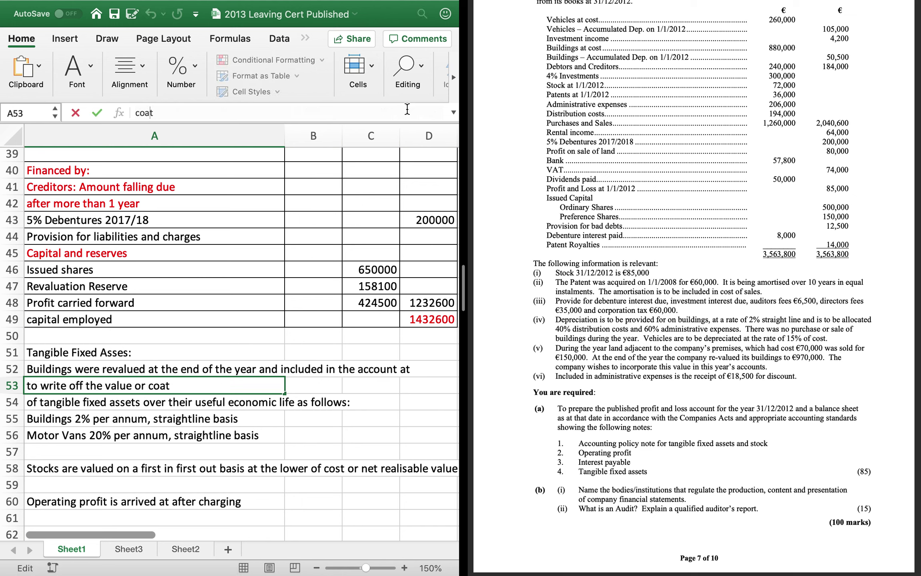
{"action": "key", "text": "BackSpace"}
{"action": "type", "text": "s"}
{"action": "key", "text": "Return"}
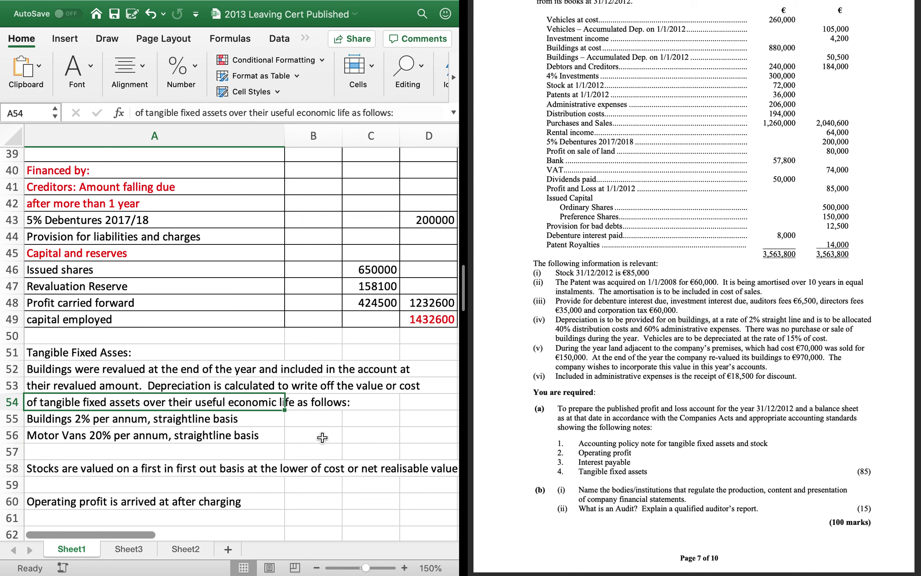
Remove the words "straightline basis" from the end of the Motor Vans depreciation note in A56
{"action": "left_click", "coordinate": [275, 439]}
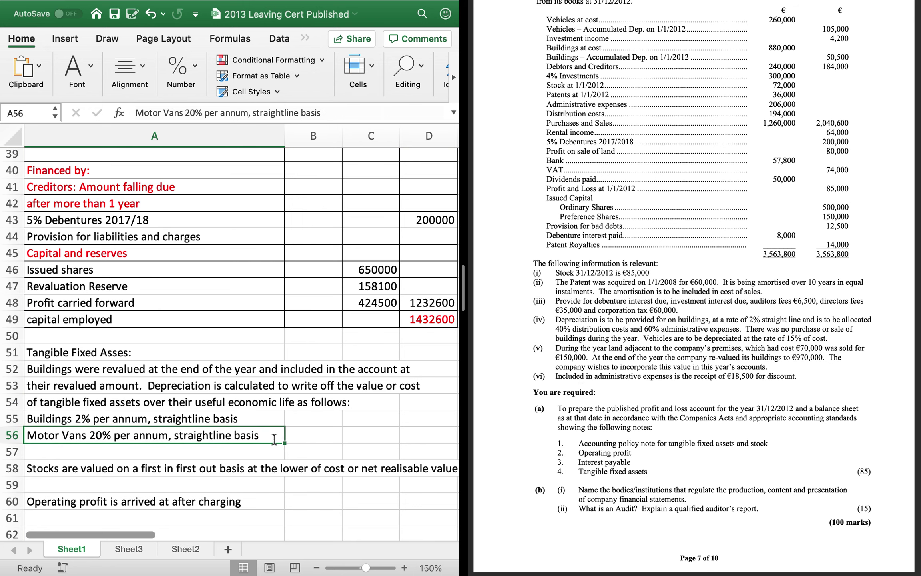
{"action": "double_click", "coordinate": [274, 439]}
{"action": "key", "text": "BackSpace"}
{"action": "key", "text": "BackSpace"}
{"action": "key", "text": "BackSpace"}
{"action": "key", "text": "BackSpace"}
{"action": "key", "text": "BackSpace"}
{"action": "key", "text": "BackSpace"}
{"action": "key", "text": "BackSpace"}
{"action": "key", "text": "BackSpace"}
{"action": "key", "text": "BackSpace"}
{"action": "key", "text": "BackSpace"}
{"action": "key", "text": "BackSpace"}
{"action": "key", "text": "BackSpace"}
{"action": "key", "text": "BackSpace"}
{"action": "key", "text": "BackSpace"}
{"action": "key", "text": "BackSpace"}
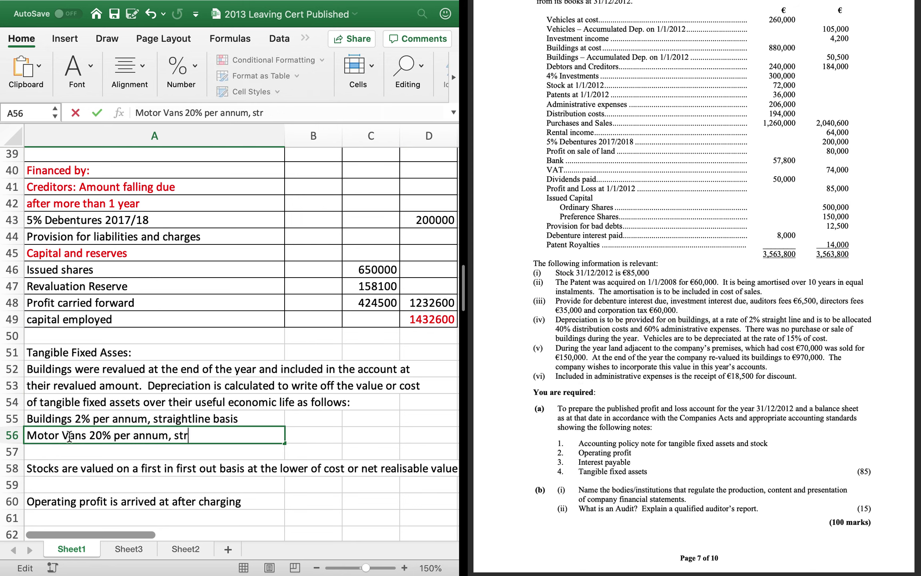
{"action": "key", "text": "BackSpace"}
{"action": "key", "text": "BackSpace"}
{"action": "key", "text": "BackSpace"}
Set the depreciation rate in the Motor Vans note in A56 to 15%
{"action": "left_click", "coordinate": [100, 435]}
{"action": "key", "text": "BackSpace"}
{"action": "key", "text": "BackSpace"}
{"action": "type", "text": "15"}
{"action": "key", "text": "Right"}
{"action": "key", "text": "Right"}
{"action": "key", "text": "Right"}
{"action": "key", "text": "Right"}
{"action": "key", "text": "Right"}
{"action": "type", "text": "cent"}
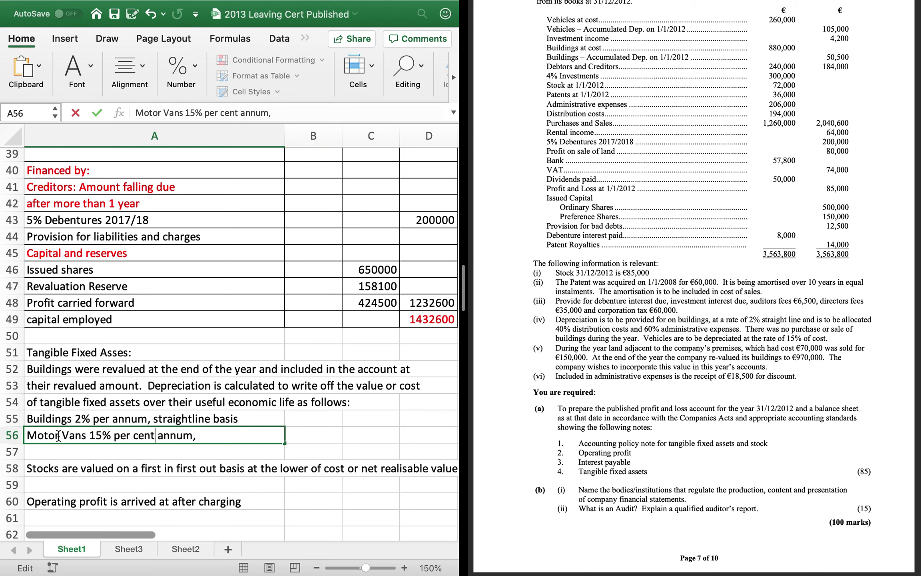
{"action": "type", "text": " of cost"}
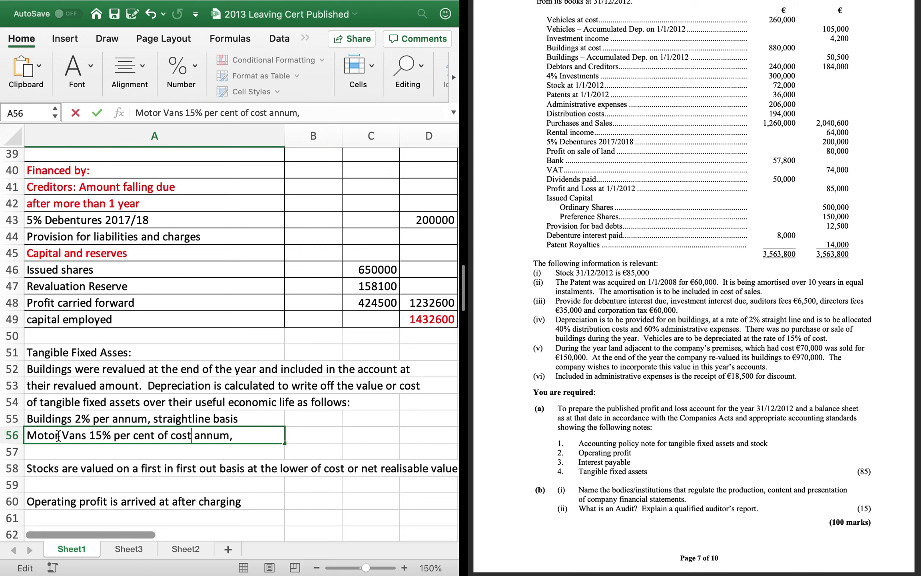
{"action": "key", "text": "BackSpace"}
{"action": "key", "text": "BackSpace"}
{"action": "key", "text": "BackSpace"}
{"action": "key", "text": "BackSpace"}
{"action": "key", "text": "BackSpace"}
{"action": "key", "text": "BackSpace"}
{"action": "key", "text": "BackSpace"}
{"action": "key", "text": "BackSpace"}
{"action": "key", "text": "BackSpace"}
{"action": "key", "text": "BackSpace"}
{"action": "key", "text": "BackSpace"}
{"action": "key", "text": "BackSpace"}
{"action": "key", "text": "BackSpace"}
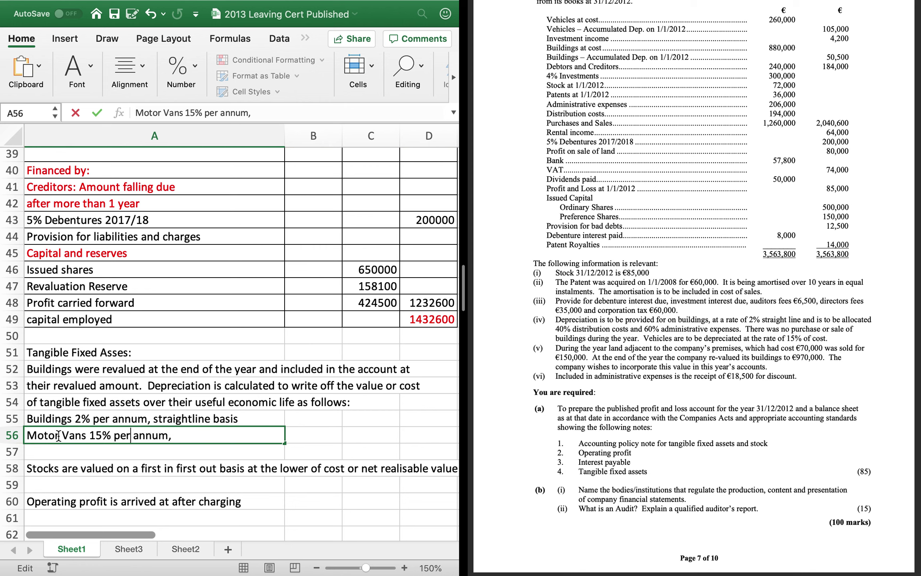
Reword the Motor Vans note in A56 to read "Motor Vans 15% of cost per annum,"
{"action": "key", "text": "BackSpace"}
{"action": "key", "text": "BackSpace"}
{"action": "key", "text": "BackSpace"}
{"action": "type", "text": "of cost"}
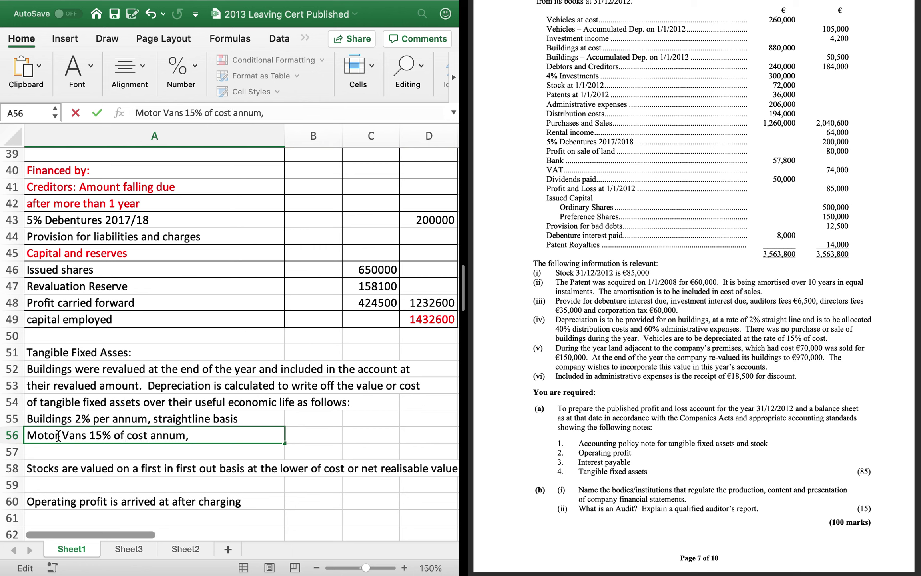
{"action": "type", "text": " per"}
{"action": "key", "text": "Return"}
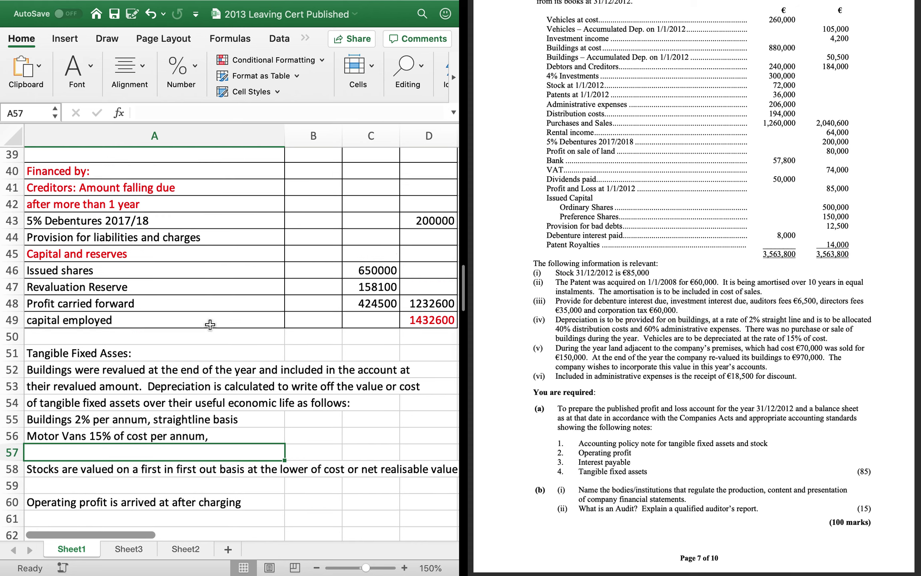
Examine the profit and loss account and Sheet3's cost of sales, distribution and administration workings for charges to list in the operating profit note
{"action": "scroll", "coordinate": [178, 253], "scroll_direction": "up", "scroll_amount": 10}
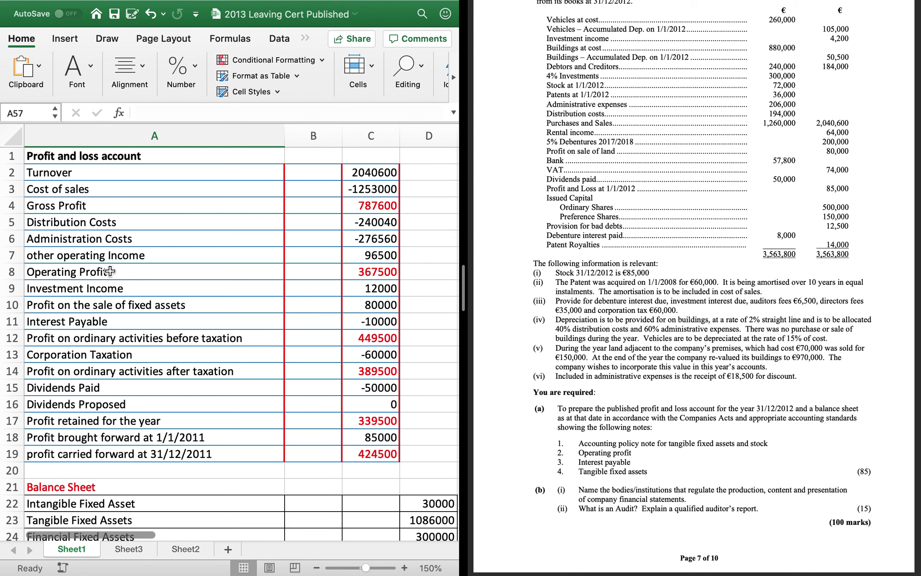
{"action": "left_click", "coordinate": [69, 194]}
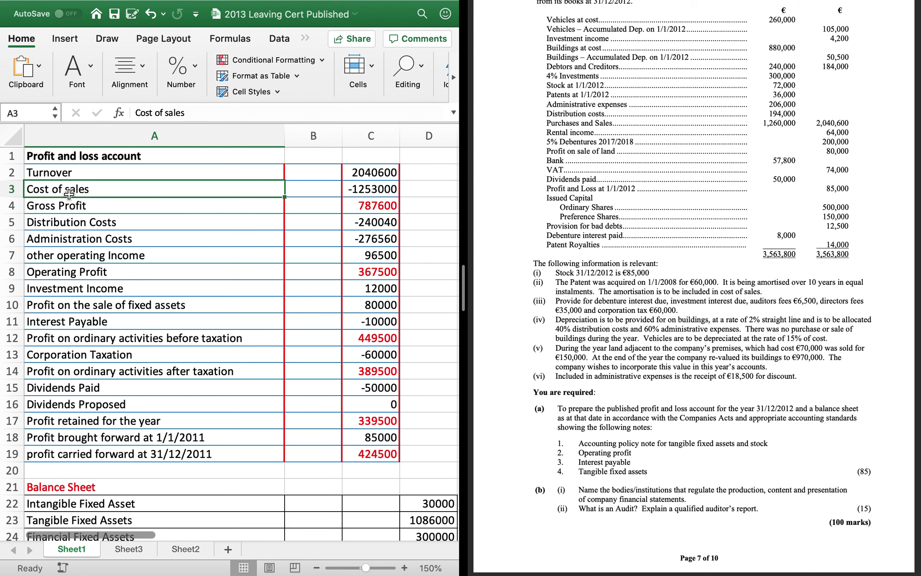
{"action": "left_click", "coordinate": [58, 222]}
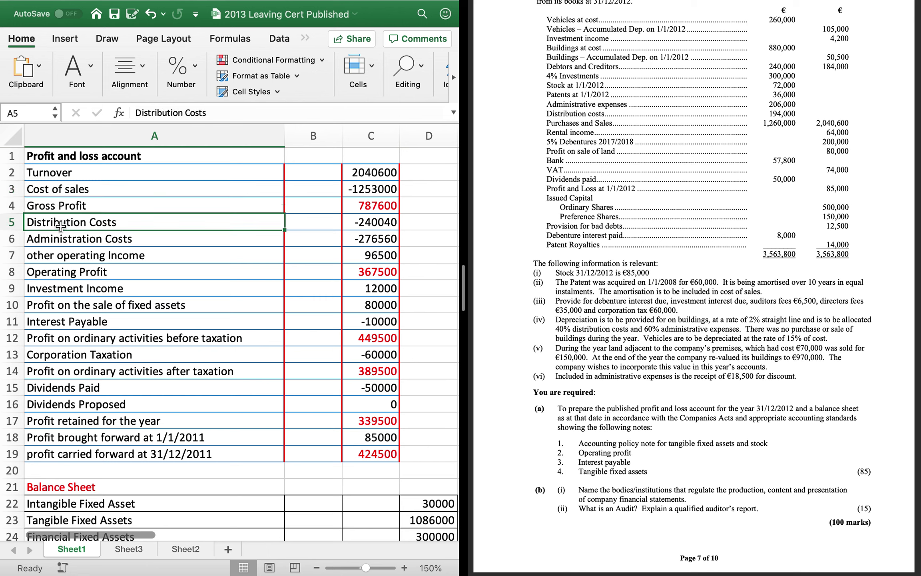
{"action": "left_click", "coordinate": [59, 241]}
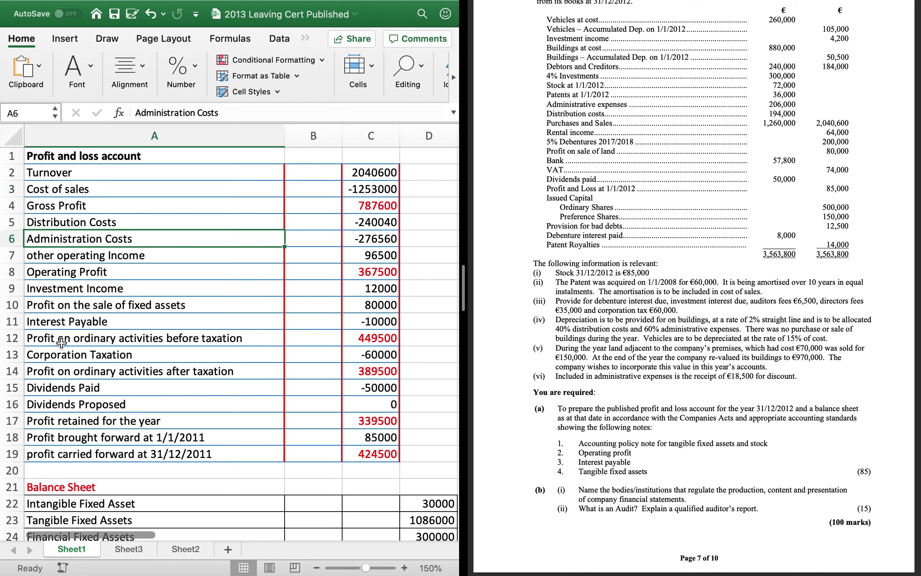
{"action": "scroll", "coordinate": [62, 342], "scroll_direction": "down", "scroll_amount": 7}
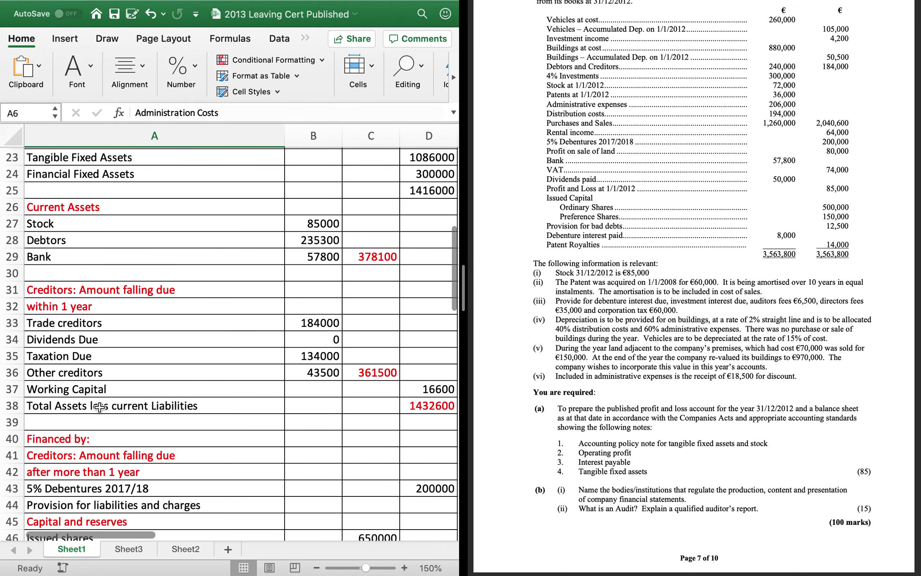
{"action": "scroll", "coordinate": [99, 407], "scroll_direction": "down", "scroll_amount": 10}
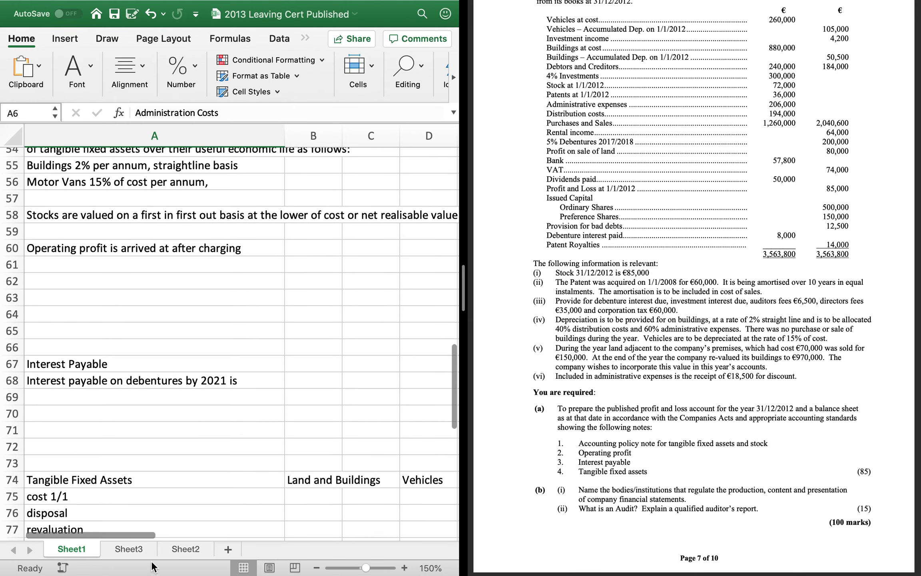
{"action": "left_click", "coordinate": [128, 549]}
{"action": "scroll", "coordinate": [144, 281], "scroll_direction": "up", "scroll_amount": 2}
{"action": "scroll", "coordinate": [144, 281], "scroll_direction": "left", "scroll_amount": 2}
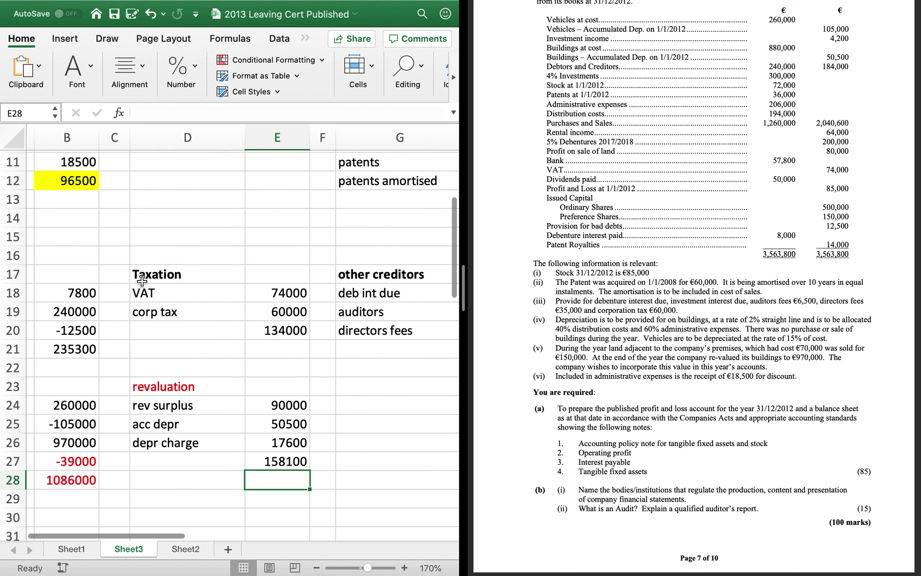
{"action": "scroll", "coordinate": [142, 281], "scroll_direction": "up", "scroll_amount": 3}
{"action": "scroll", "coordinate": [142, 281], "scroll_direction": "left", "scroll_amount": 1}
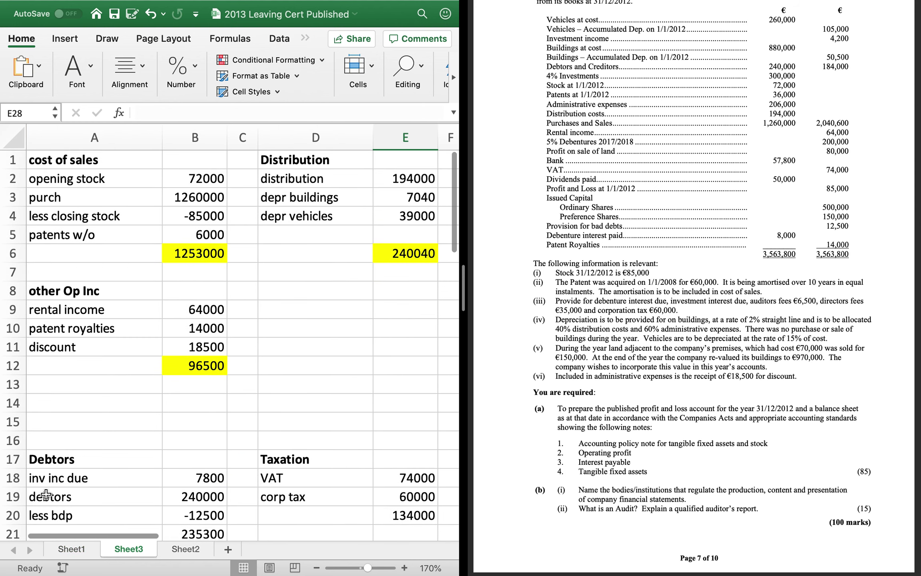
{"action": "scroll", "coordinate": [299, 206], "scroll_direction": "right", "scroll_amount": 3}
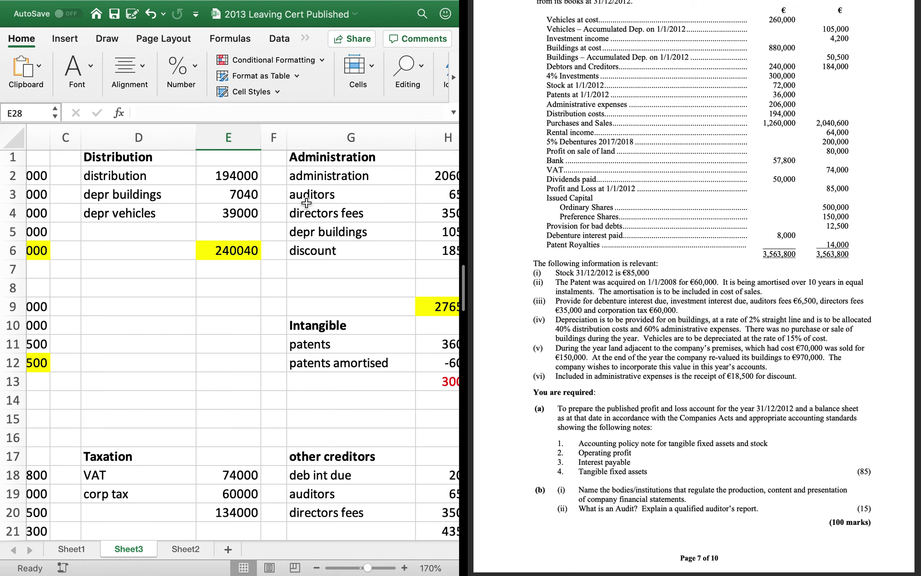
{"action": "scroll", "coordinate": [324, 256], "scroll_direction": "right", "scroll_amount": 2}
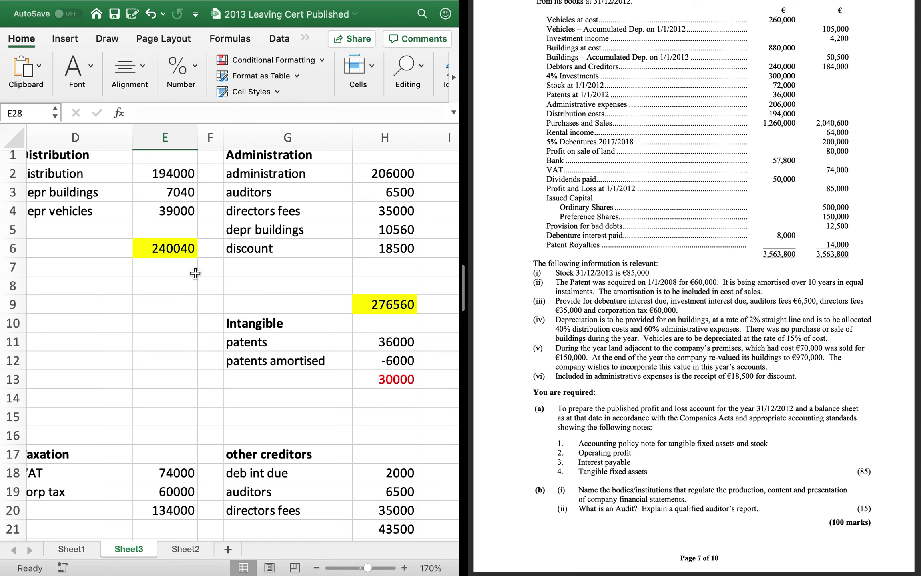
{"action": "scroll", "coordinate": [55, 322], "scroll_direction": "left", "scroll_amount": 5}
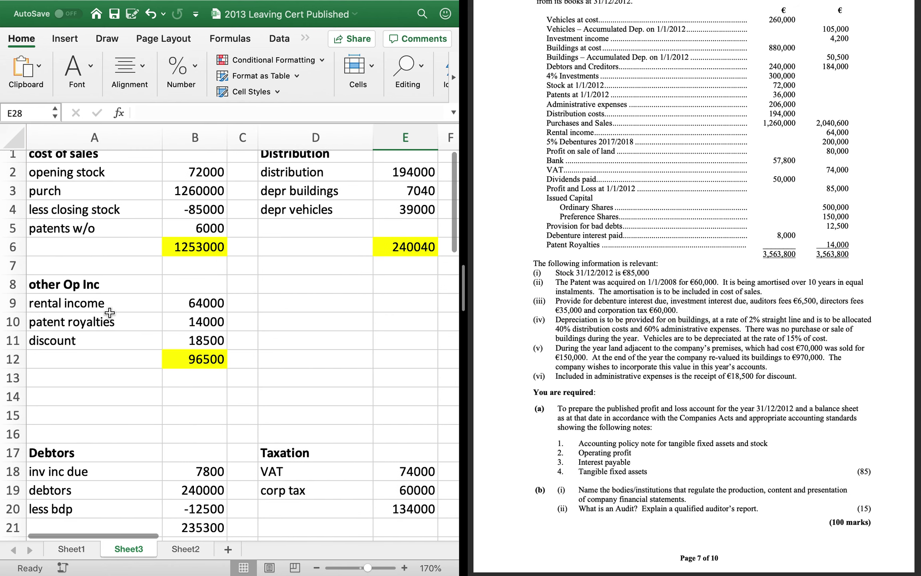
{"action": "scroll", "coordinate": [131, 316], "scroll_direction": "right", "scroll_amount": 1}
{"action": "scroll", "coordinate": [131, 316], "scroll_direction": "up", "scroll_amount": 1}
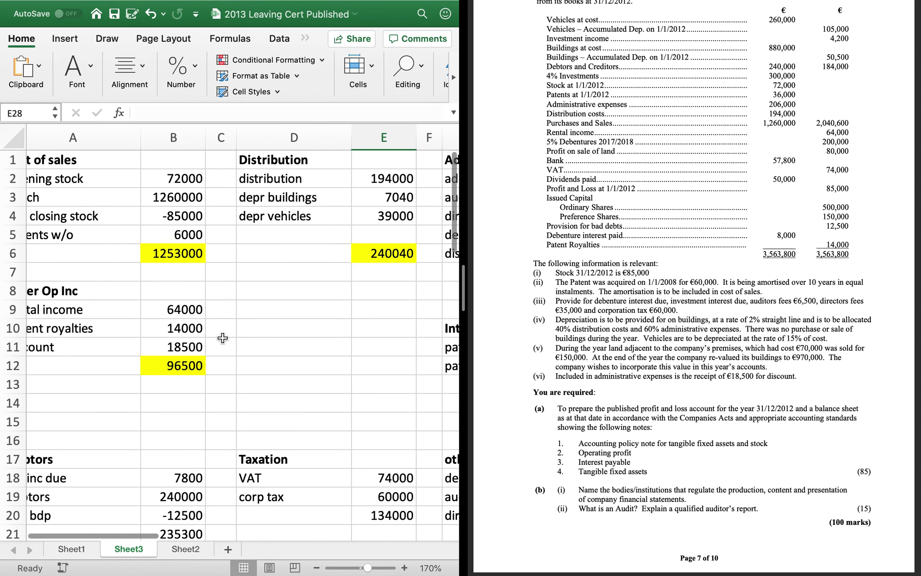
{"action": "scroll", "coordinate": [222, 338], "scroll_direction": "left", "scroll_amount": 1}
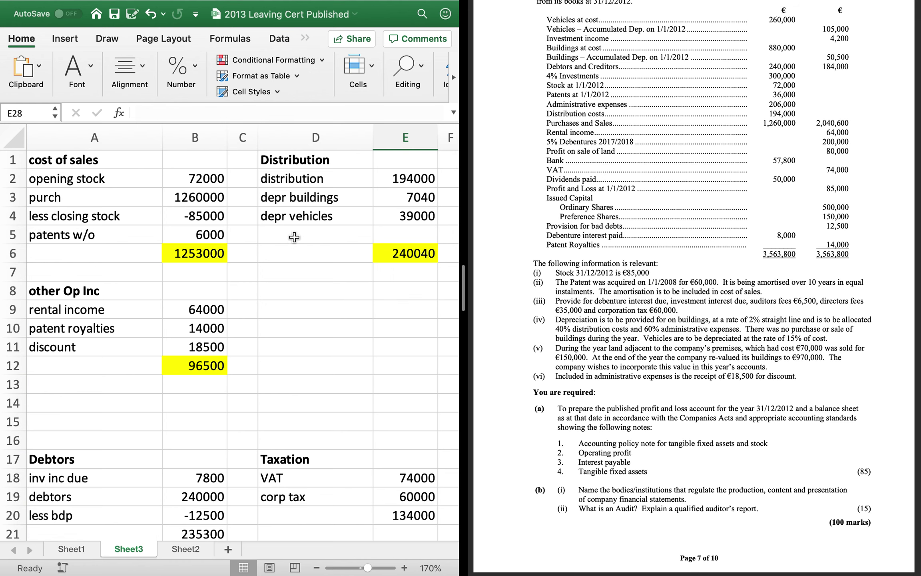
{"action": "scroll", "coordinate": [294, 237], "scroll_direction": "right", "scroll_amount": 5}
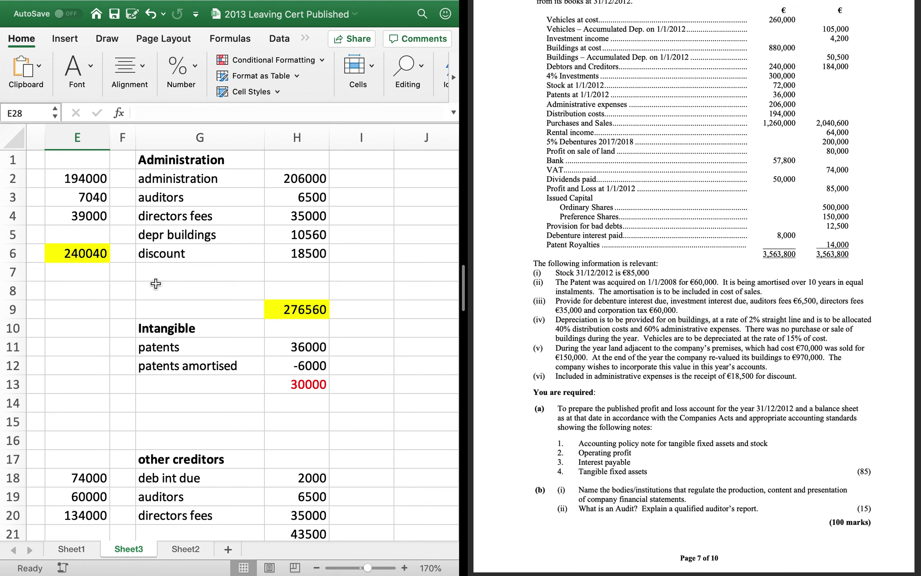
{"action": "scroll", "coordinate": [156, 284], "scroll_direction": "left", "scroll_amount": 5}
On Sheet1, add patents of 6000 in row 61 as the first charge in the operating profit note
{"action": "left_click", "coordinate": [70, 550]}
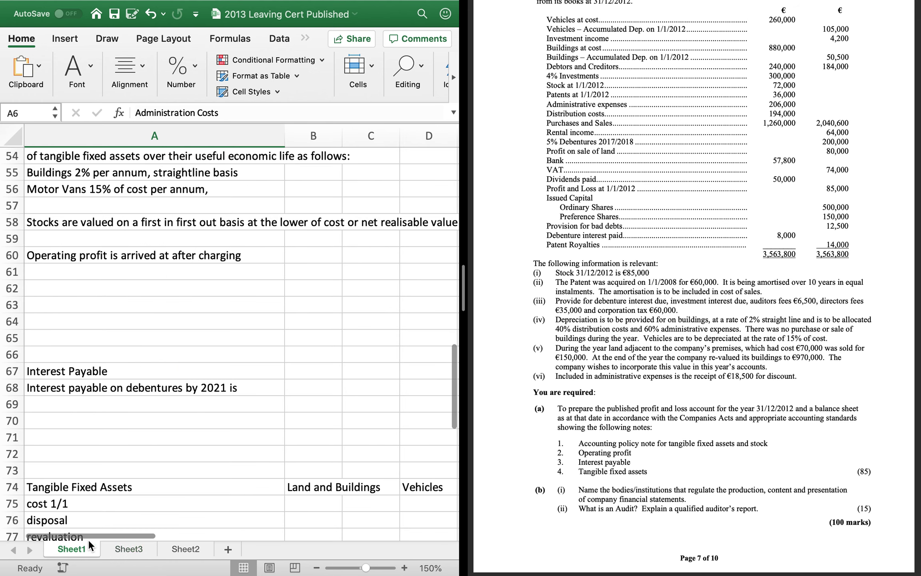
{"action": "left_click", "coordinate": [138, 267]}
{"action": "type", "text": "patents"}
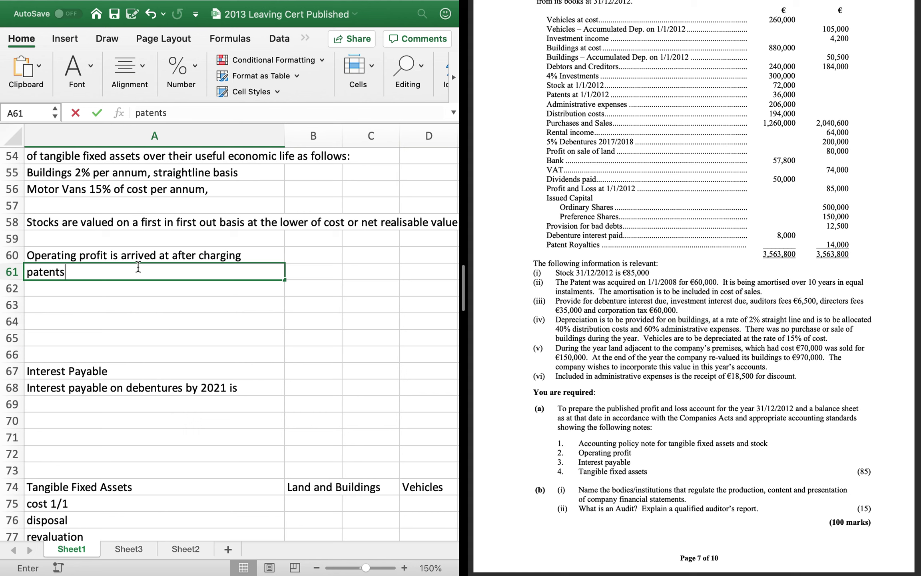
{"action": "key", "text": "Tab"}
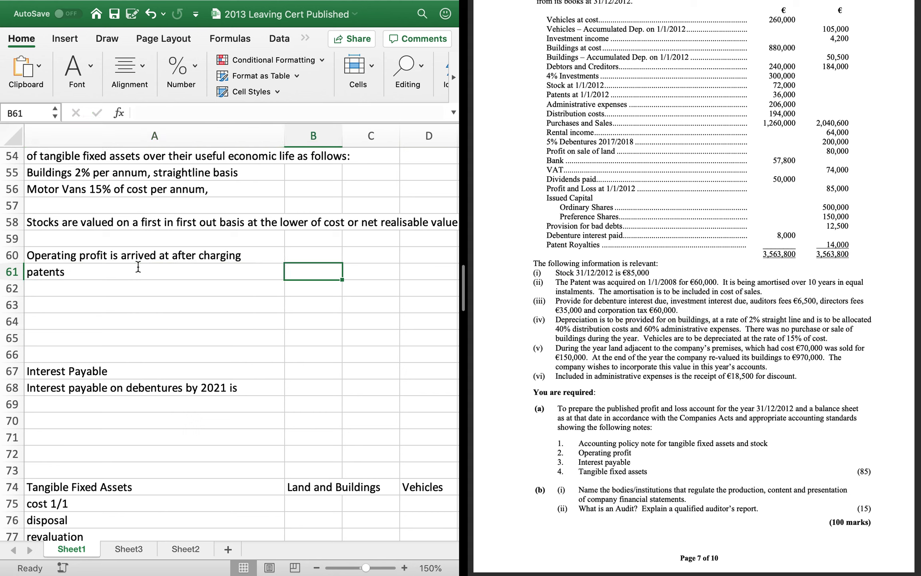
{"action": "type", "text": "6000"}
{"action": "key", "text": "Return"}
Add depreciation of 56600 in row 62 of the operating profit note, consulting the depreciation workings on Sheet3
{"action": "type", "text": "dep"}
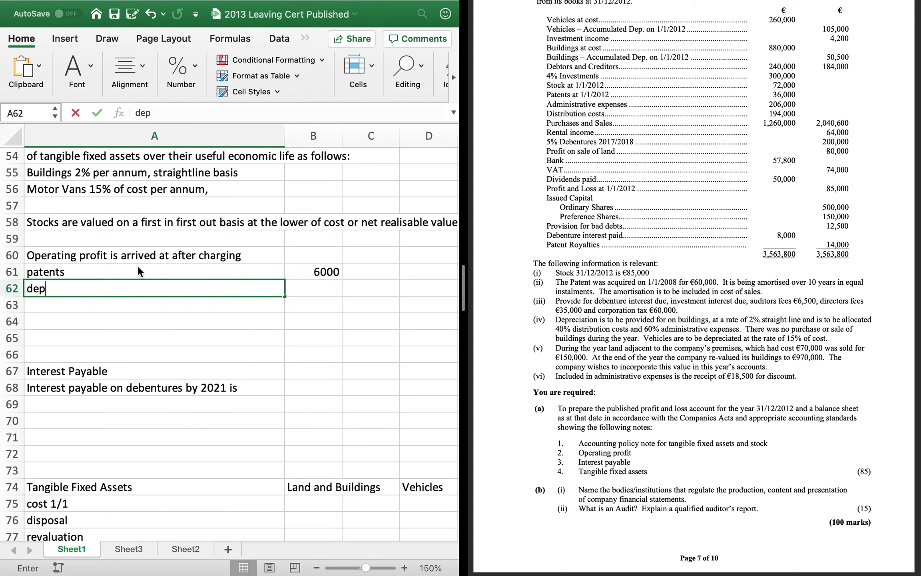
{"action": "type", "text": "reciatp"}
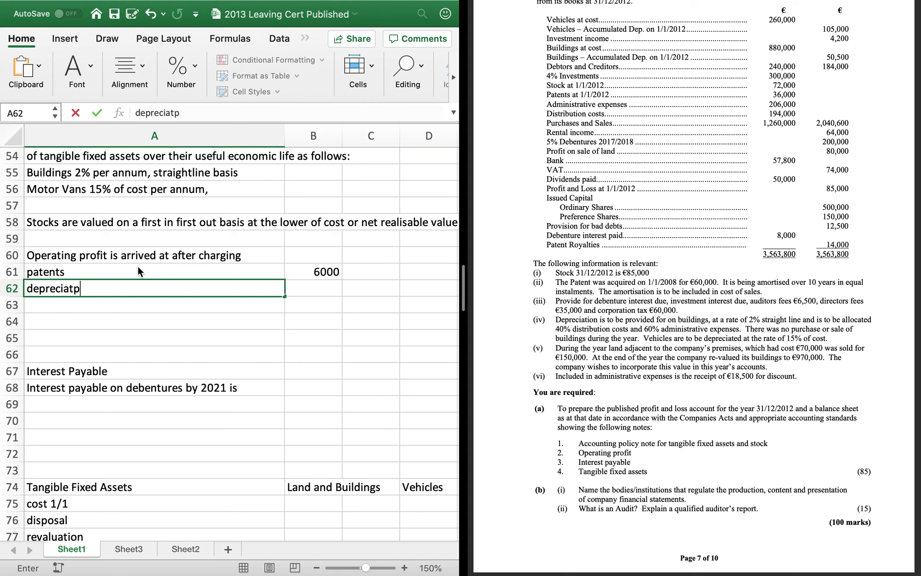
{"action": "key", "text": "BackSpace"}
{"action": "type", "text": "ion"}
{"action": "left_click", "coordinate": [140, 551]}
{"action": "scroll", "coordinate": [183, 385], "scroll_direction": "down", "scroll_amount": 10}
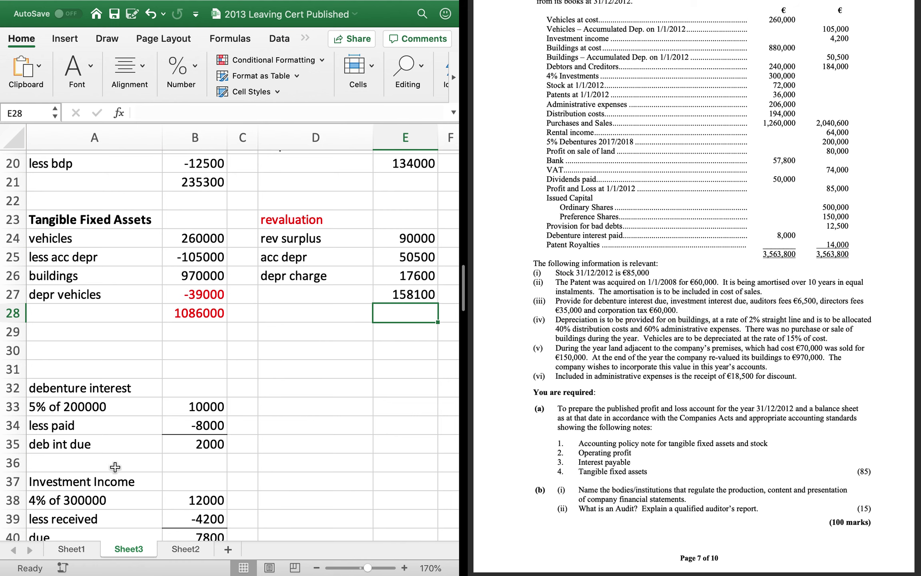
{"action": "left_click", "coordinate": [83, 548]}
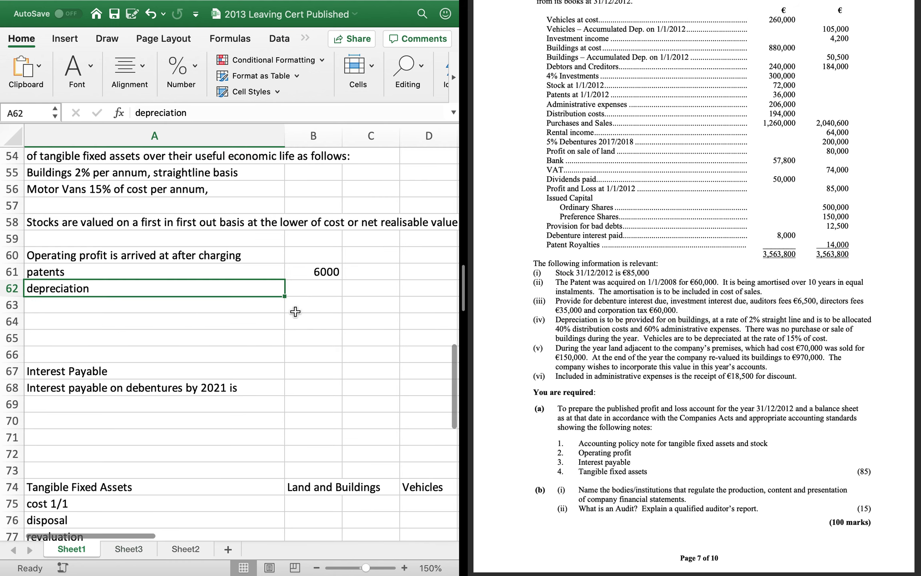
{"action": "left_click", "coordinate": [322, 289]}
{"action": "type", "text": "56600"}
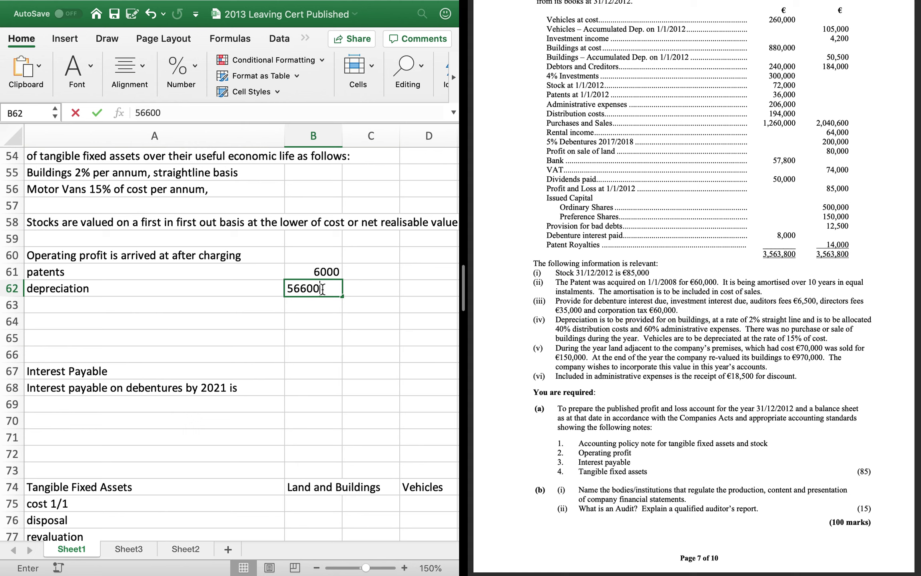
{"action": "key", "text": "Return"}
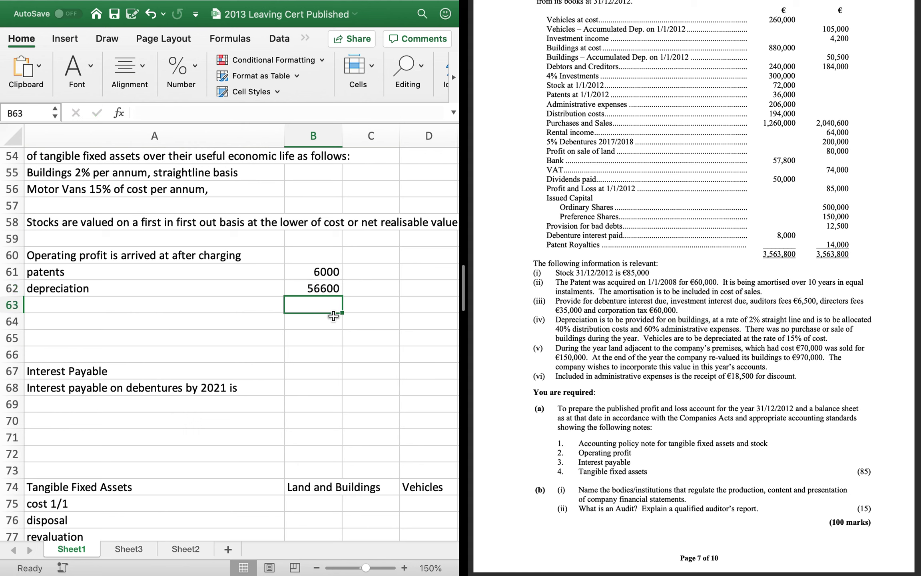
Add auditors fees of 6500 in row 63 of the operating profit note
{"action": "type", "text": "6500"}
{"action": "left_click", "coordinate": [244, 306]}
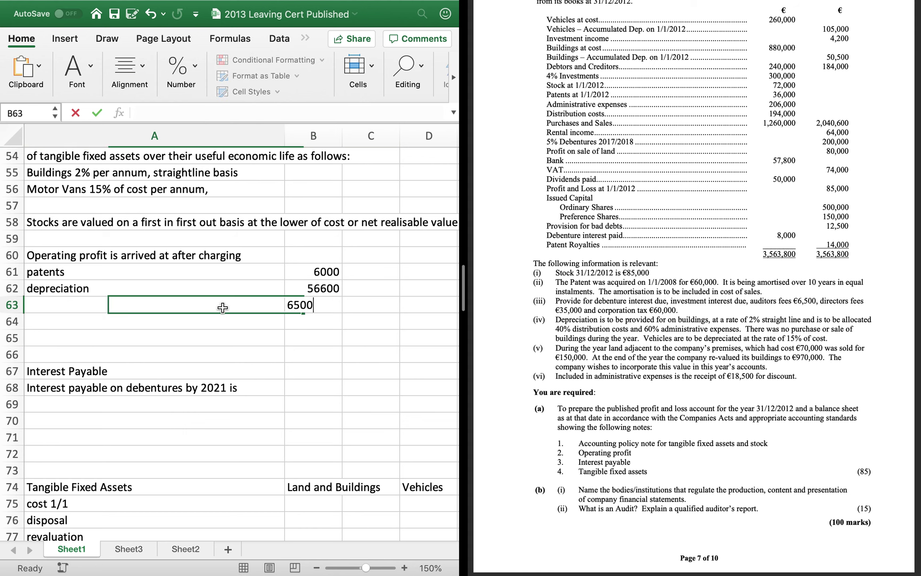
{"action": "type", "text": "audi"}
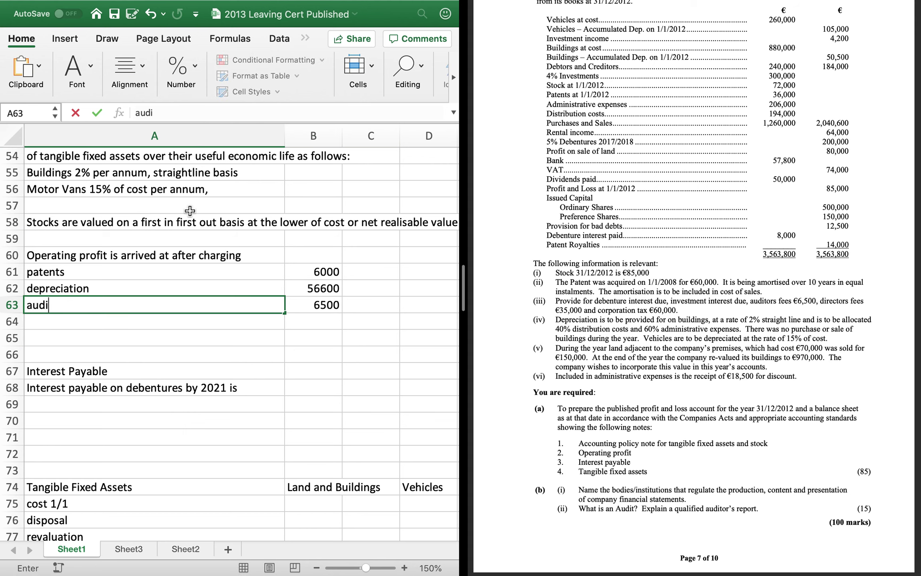
{"action": "type", "text": "tors fees"}
{"action": "key", "text": "Return"}
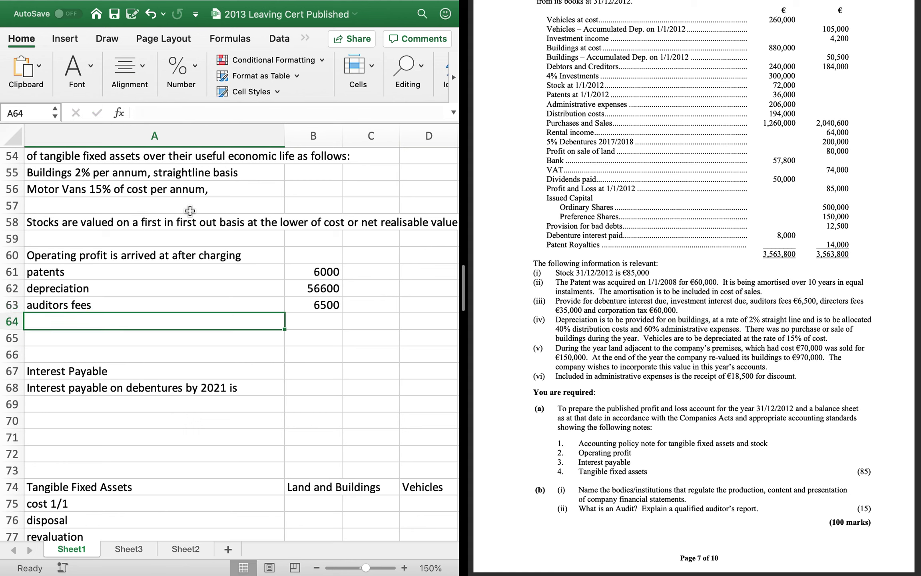
Add directors fees of 35000 in row 64 of the operating profit note
{"action": "type", "text": "directors "}
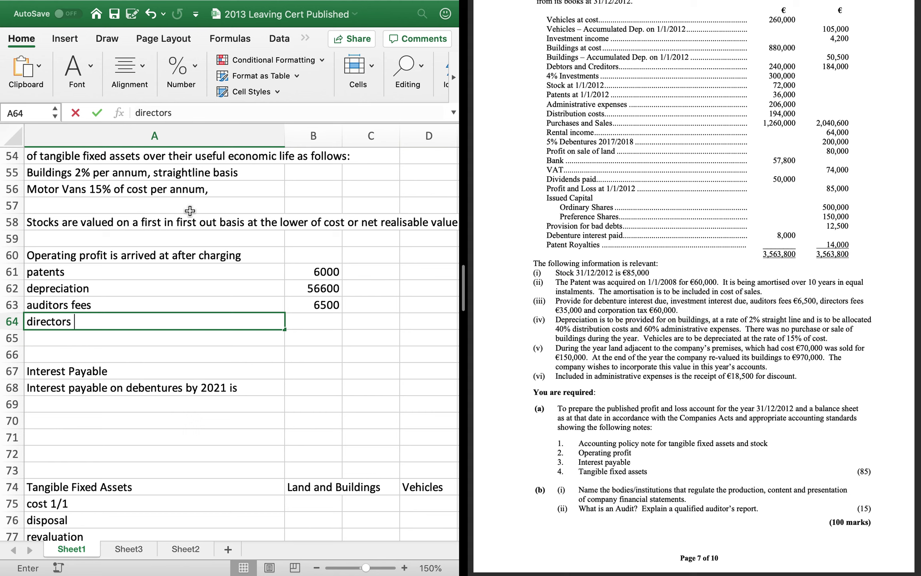
{"action": "type", "text": "fees"}
{"action": "key", "text": "Tab"}
{"action": "type", "text": "35"}
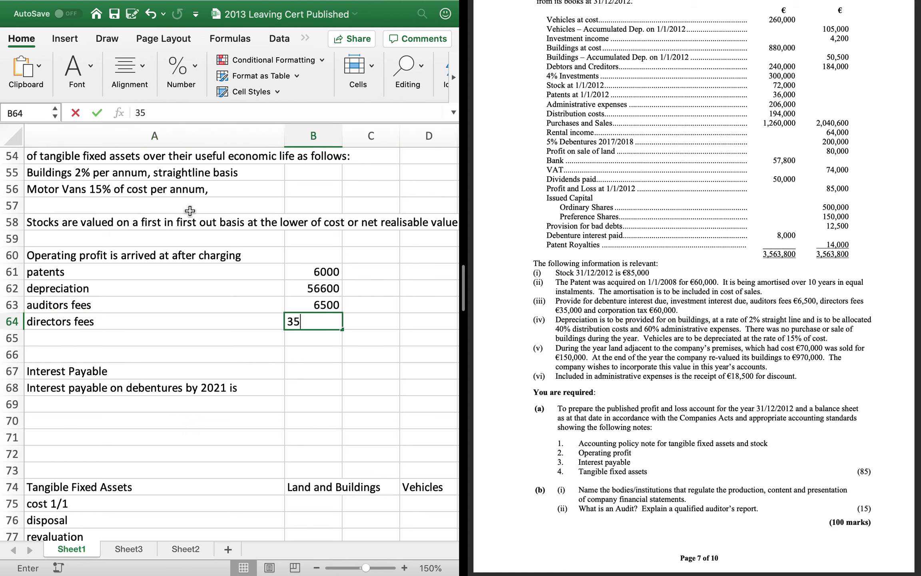
{"action": "type", "text": "000"}
{"action": "key", "text": "Return"}
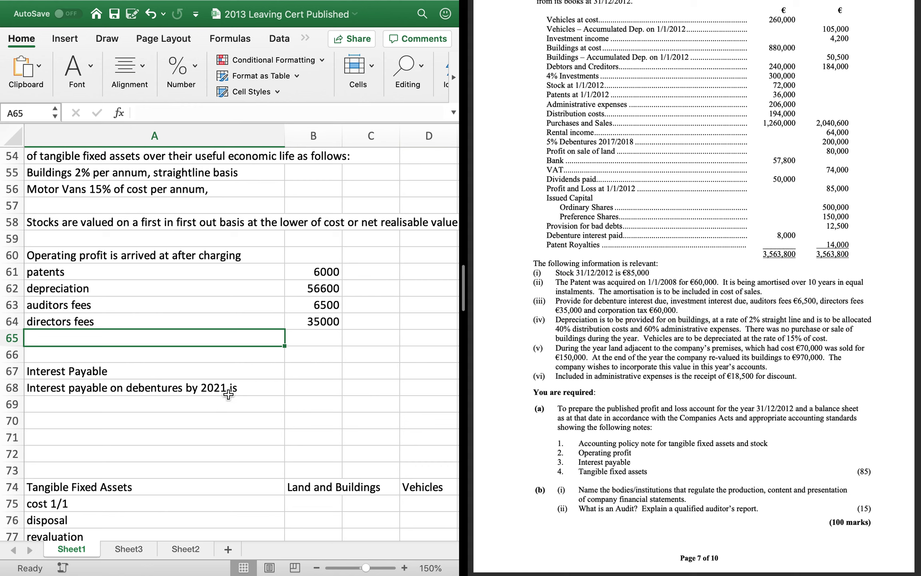
Reword the Interest Payable note in A68 to read "Interest payable on debentures by 2017/18"
{"action": "left_click", "coordinate": [248, 392]}
{"action": "double_click", "coordinate": [248, 392]}
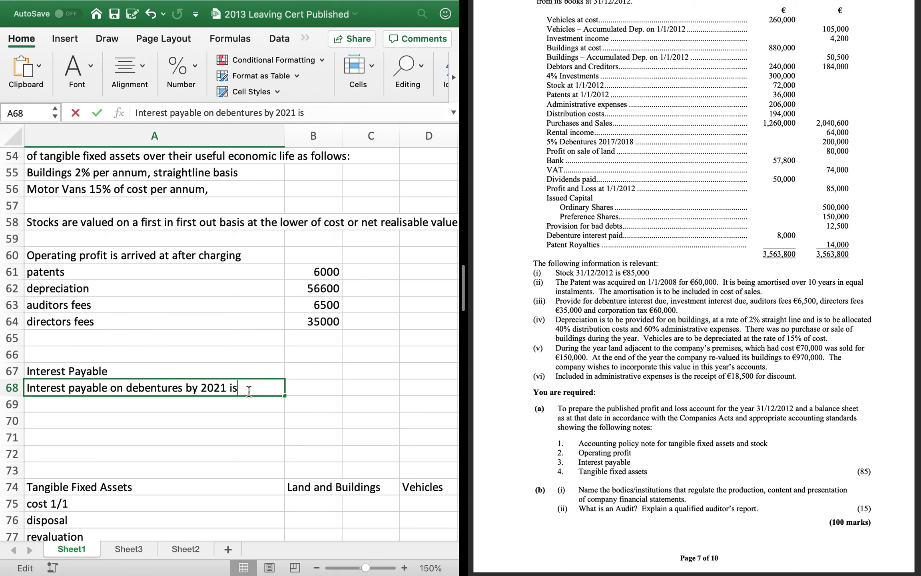
{"action": "key", "text": "BackSpace"}
{"action": "key", "text": "BackSpace"}
{"action": "key", "text": "BackSpace"}
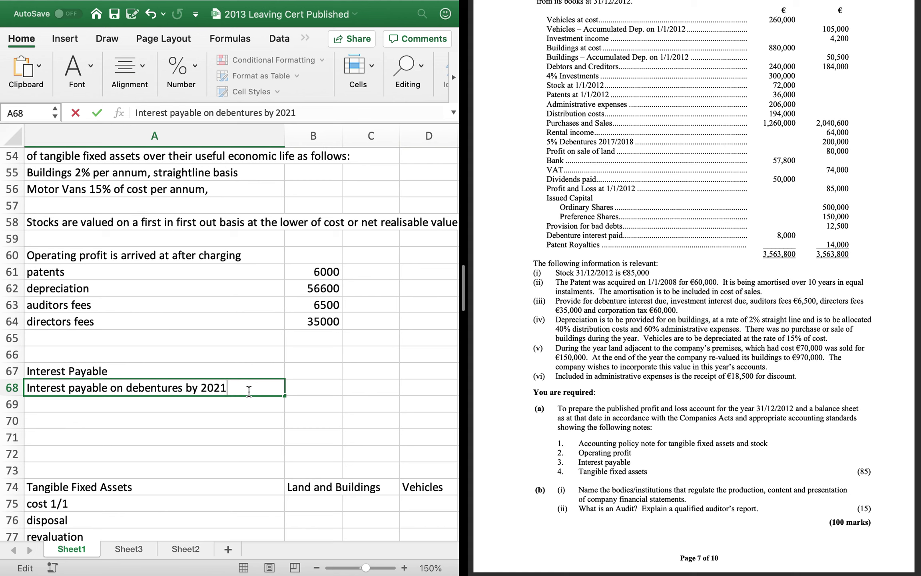
{"action": "key", "text": "BackSpace"}
{"action": "type", "text": "7"}
{"action": "key", "text": "BackSpace"}
{"action": "key", "text": "BackSpace"}
{"action": "type", "text": "17/18"}
Enter 10000 in B68 as the debenture interest payable
{"action": "key", "text": "Tab"}
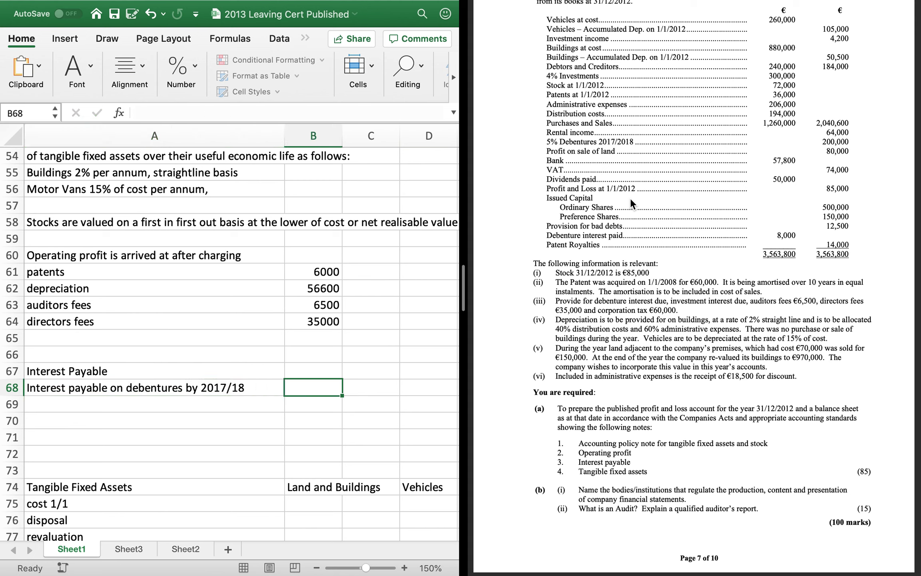
{"action": "type", "text": "10000"}
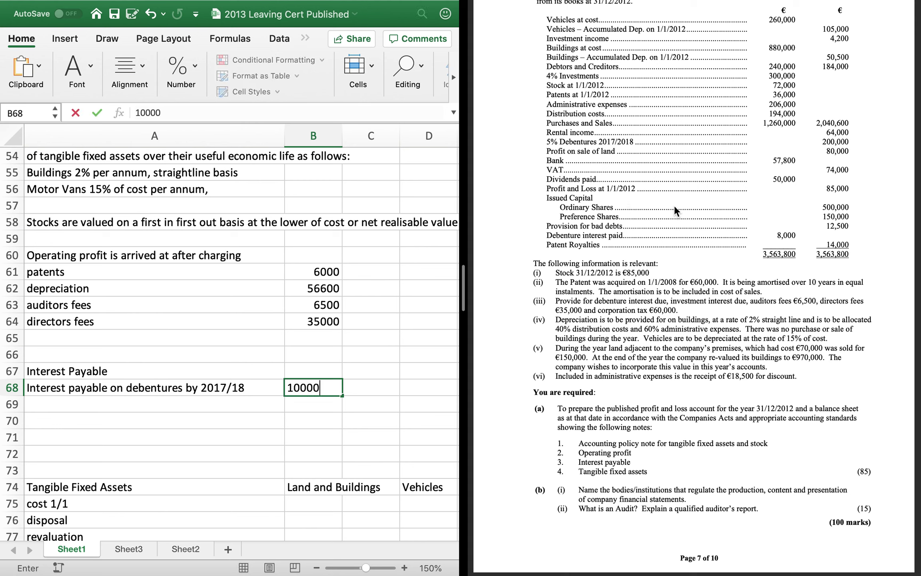
{"action": "key", "text": "Return"}
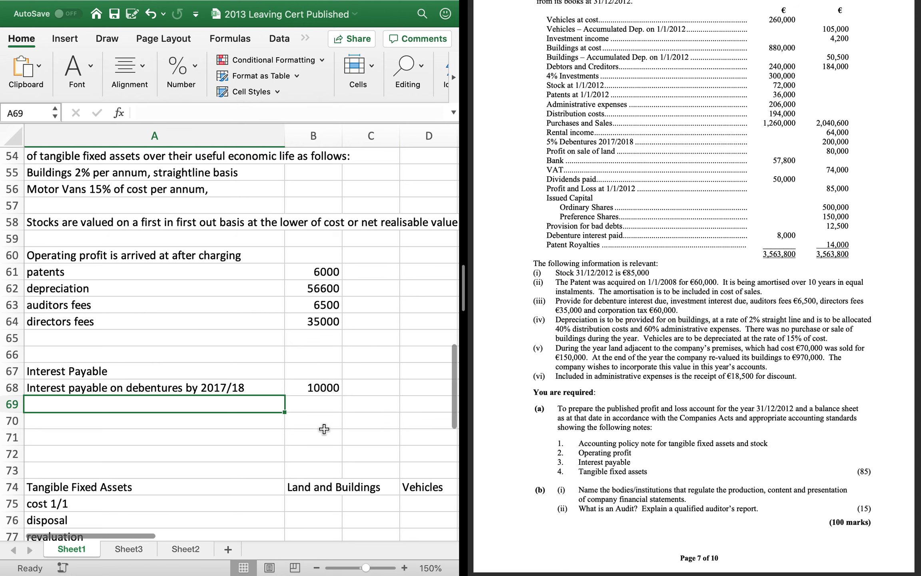
In the Tangible Fixed Assets note, enter 970000 in B78 as the Land and Buildings cost at 31/12
{"action": "scroll", "coordinate": [324, 428], "scroll_direction": "down", "scroll_amount": 5}
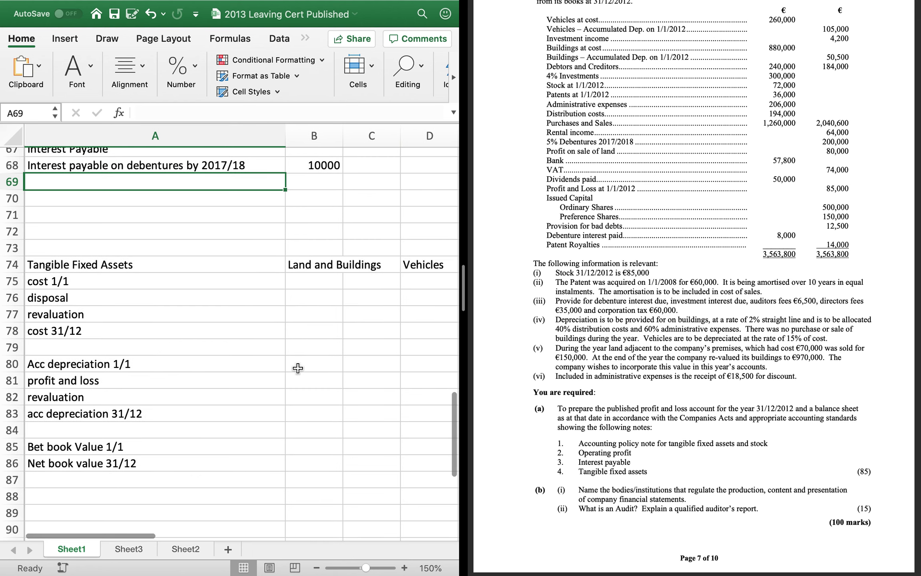
{"action": "left_click", "coordinate": [74, 281]}
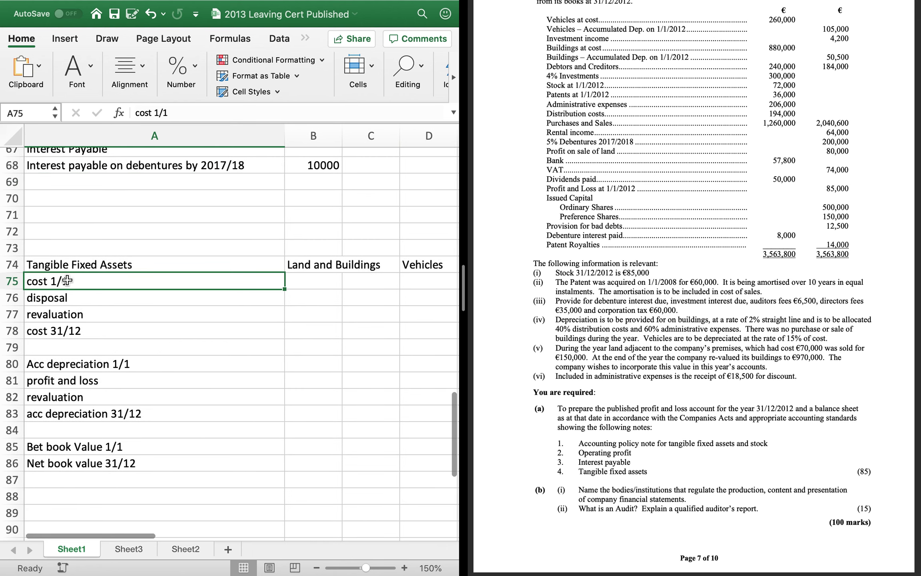
{"action": "left_click", "coordinate": [82, 328]}
{"action": "left_click", "coordinate": [87, 363]}
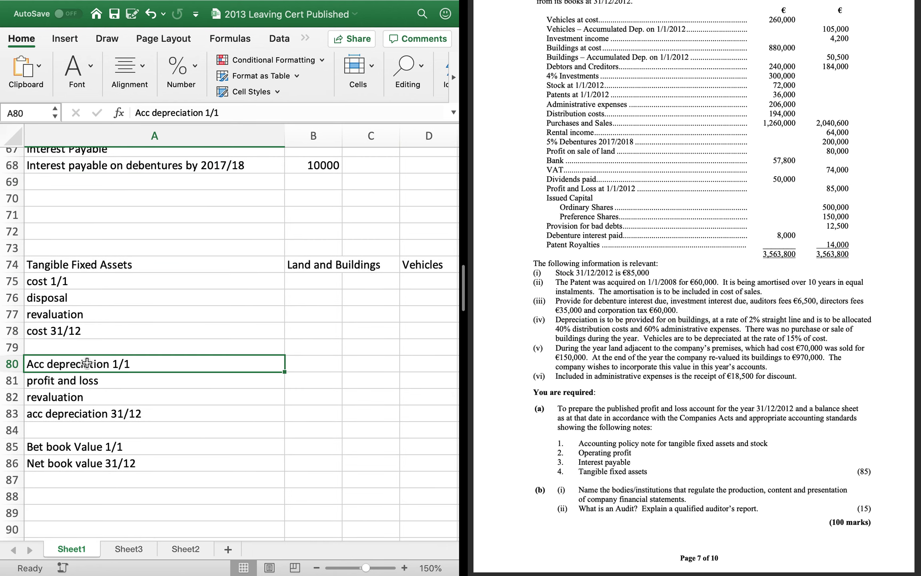
{"action": "left_click", "coordinate": [99, 415]}
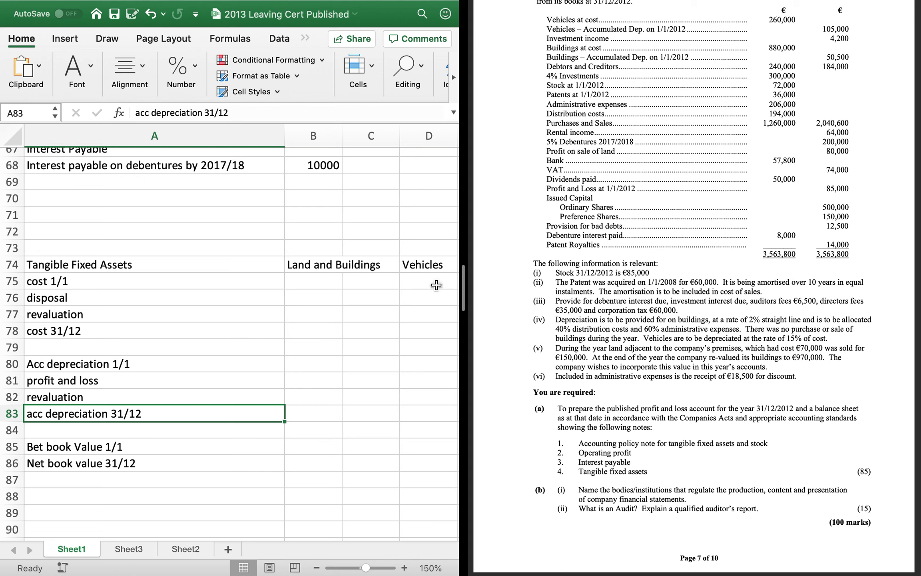
{"action": "left_click", "coordinate": [313, 329]}
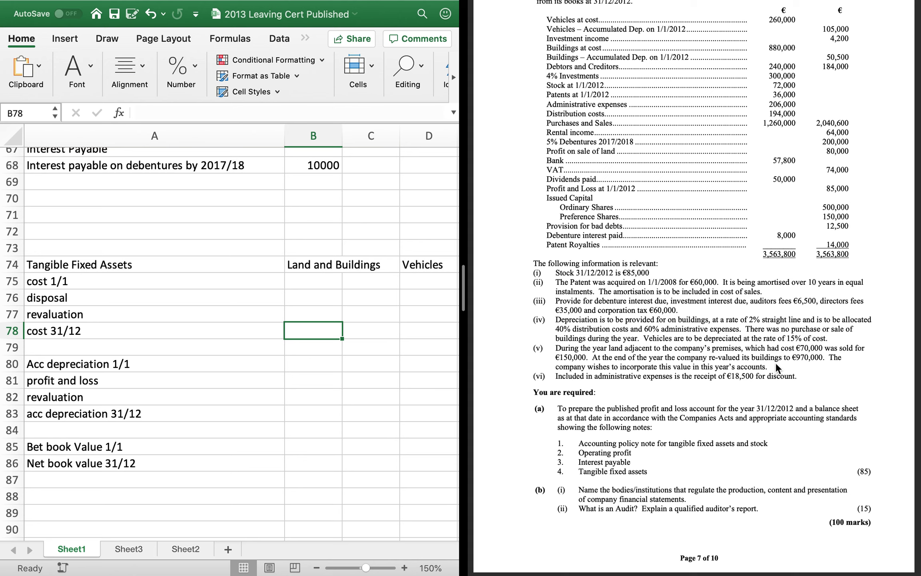
{"action": "type", "text": "970000"}
{"action": "key", "text": "Return"}
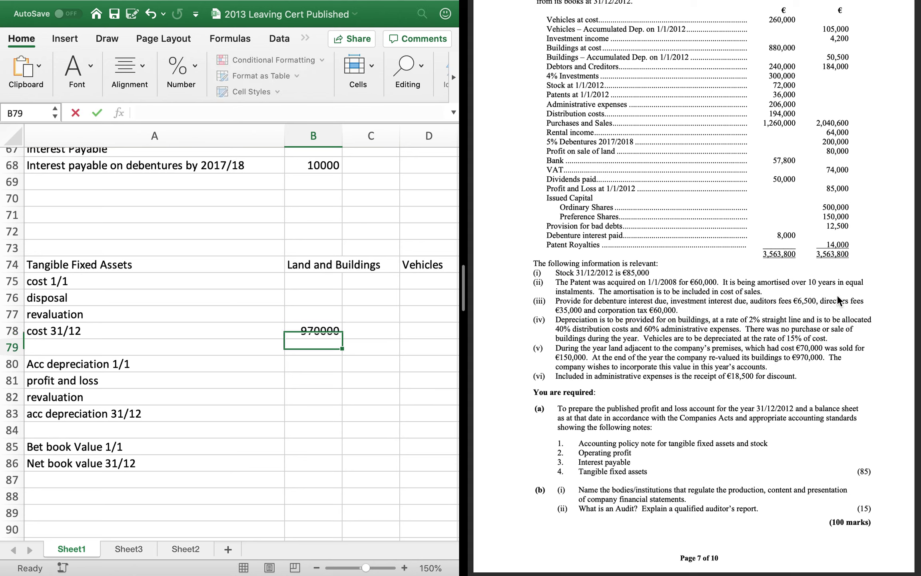
Enter 90000 in B77 as the Land and Buildings revaluation
{"action": "key", "text": "Up"}
{"action": "key", "text": "Up"}
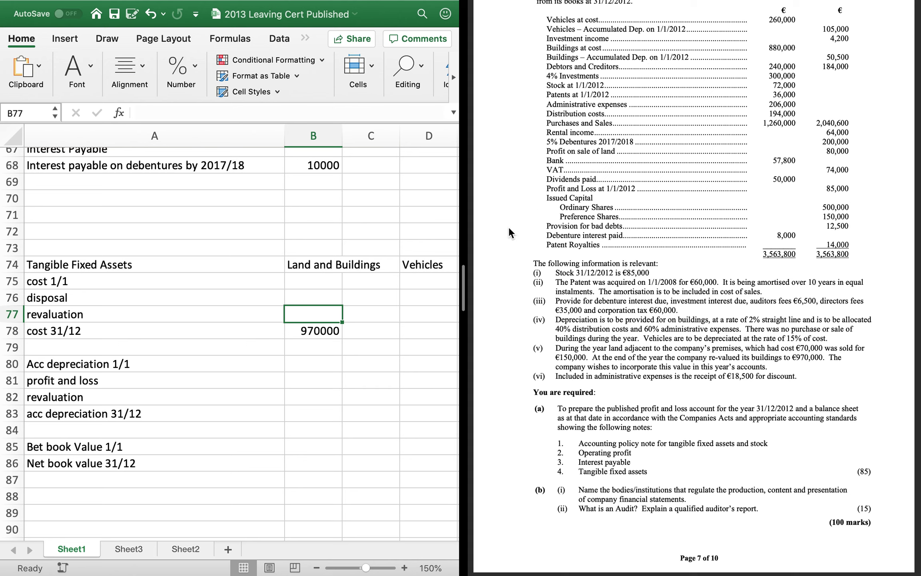
{"action": "type", "text": "900"}
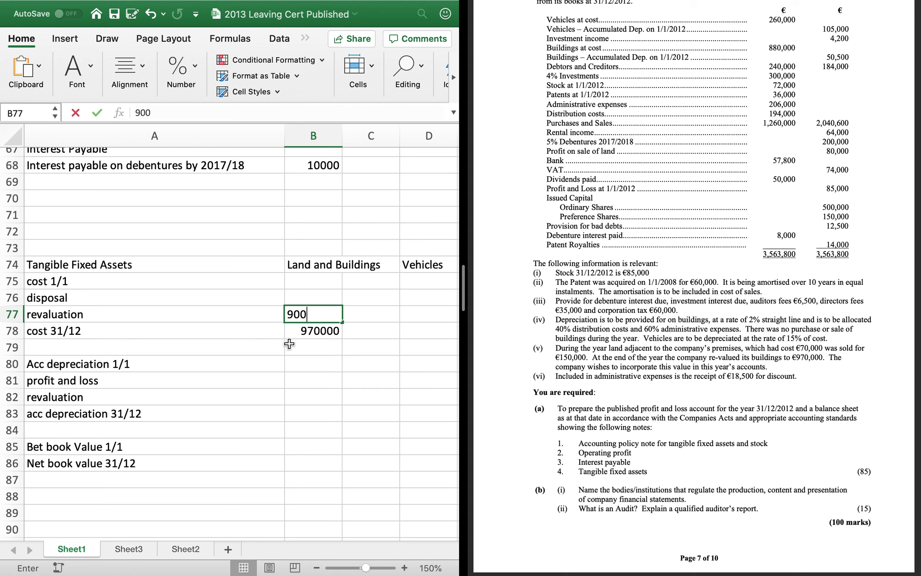
{"action": "type", "text": "00"}
{"action": "key", "text": "Return"}
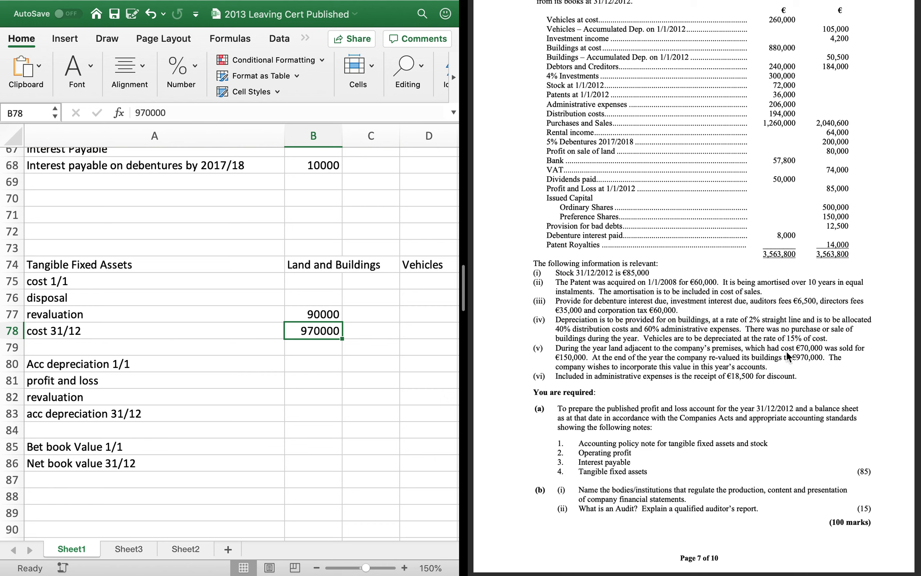
Enter the land disposal as -70000 in B76 under Land and Buildings
{"action": "left_click", "coordinate": [304, 298]}
{"action": "type", "text": "-70000"}
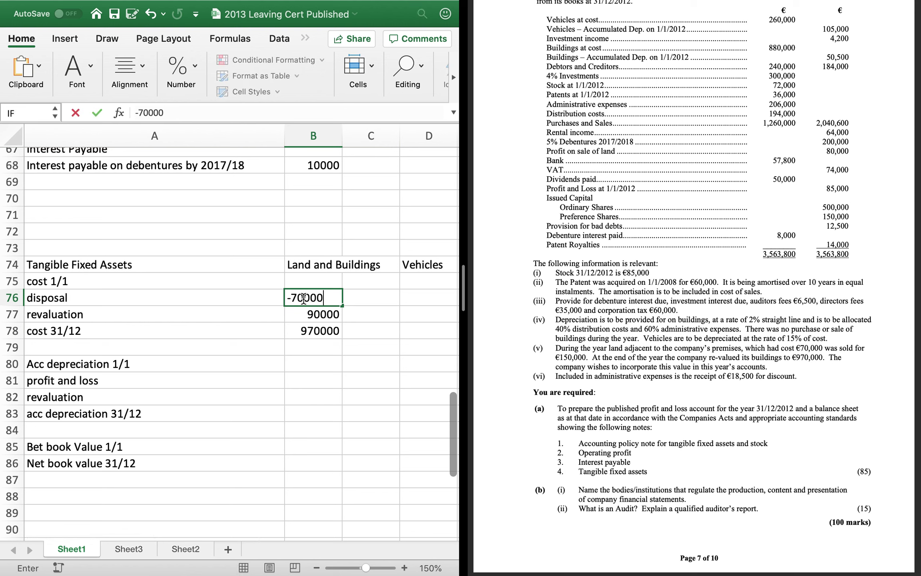
{"action": "key", "text": "Return"}
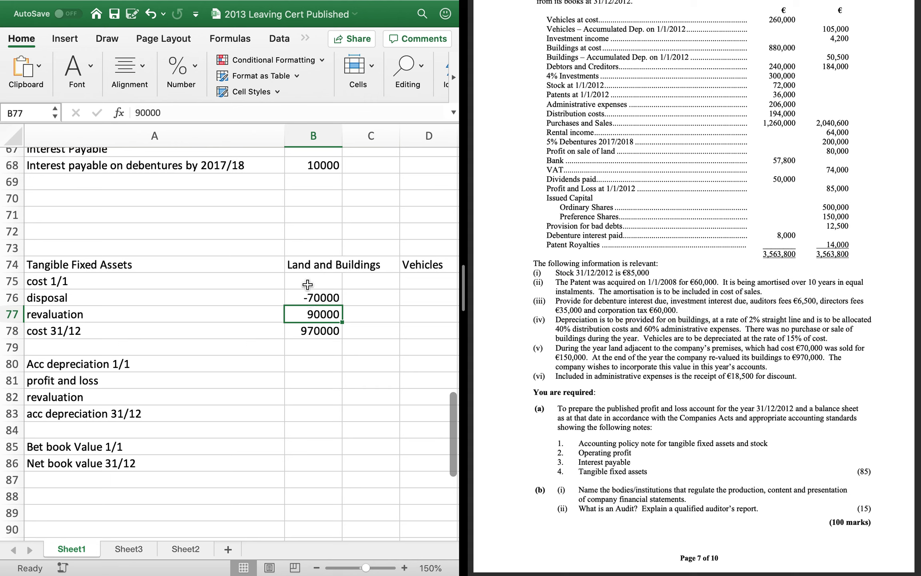
{"action": "left_click", "coordinate": [307, 284]}
{"action": "type", "text": "=97"}
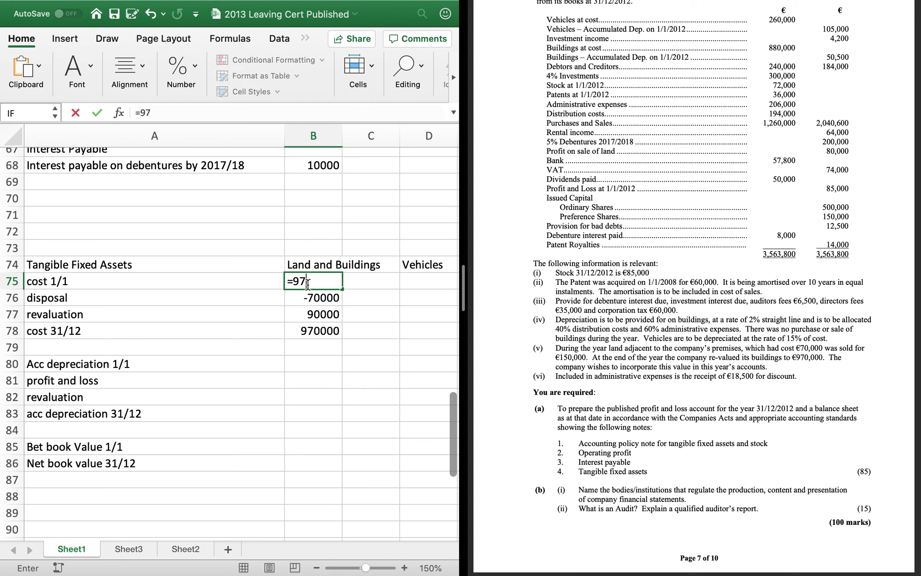
{"action": "type", "text": "0000-90000"}
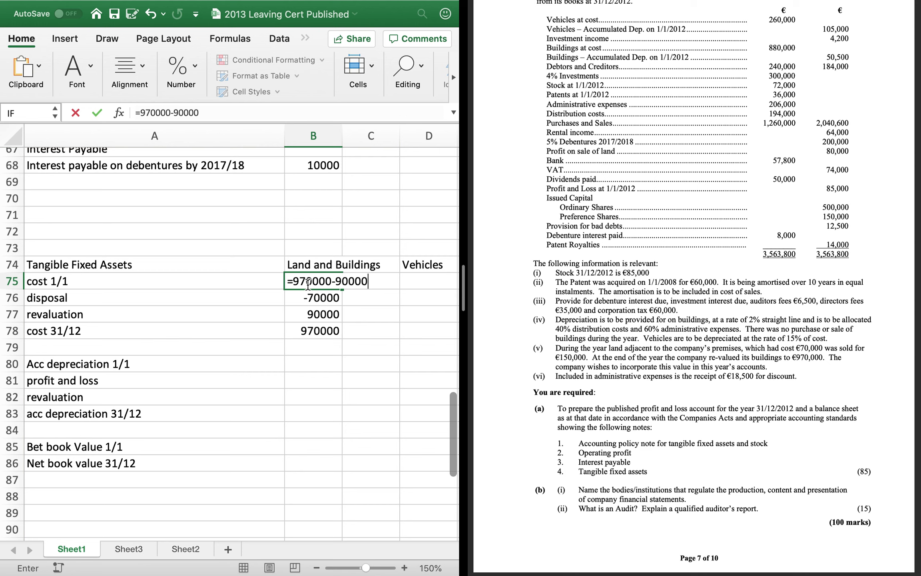
{"action": "type", "text": "_7000"}
{"action": "key", "text": "BackSpace"}
{"action": "key", "text": "BackSpace"}
{"action": "key", "text": "BackSpace"}
{"action": "key", "text": "BackSpace"}
{"action": "key", "text": "BackSpace"}
{"action": "type", "text": "+70000"}
{"action": "key", "text": "Return"}
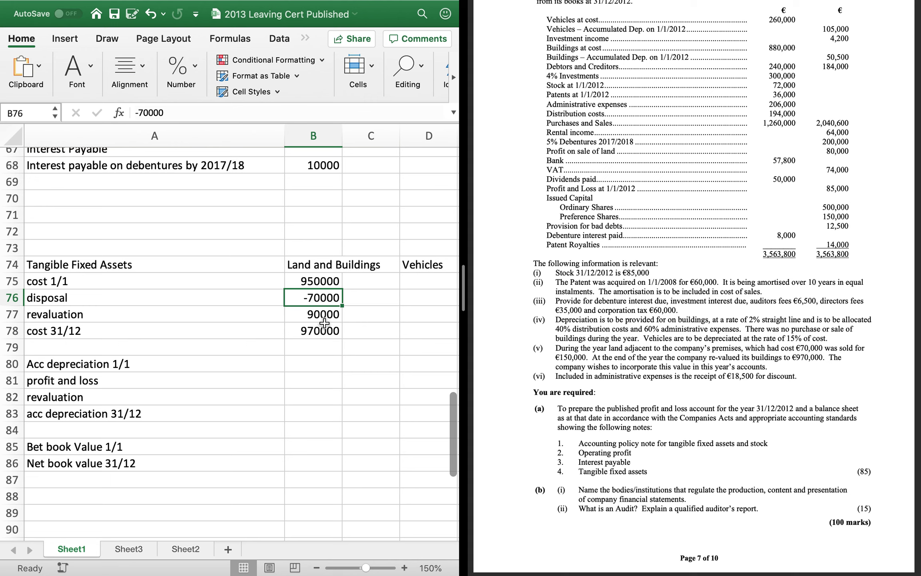
In the Vehicles column of the note, enter 260000 as the cost at 1/1 in D75 and at 31/12 in D78
{"action": "key", "text": "Up"}
{"action": "key", "text": "Right"}
{"action": "key", "text": "Right"}
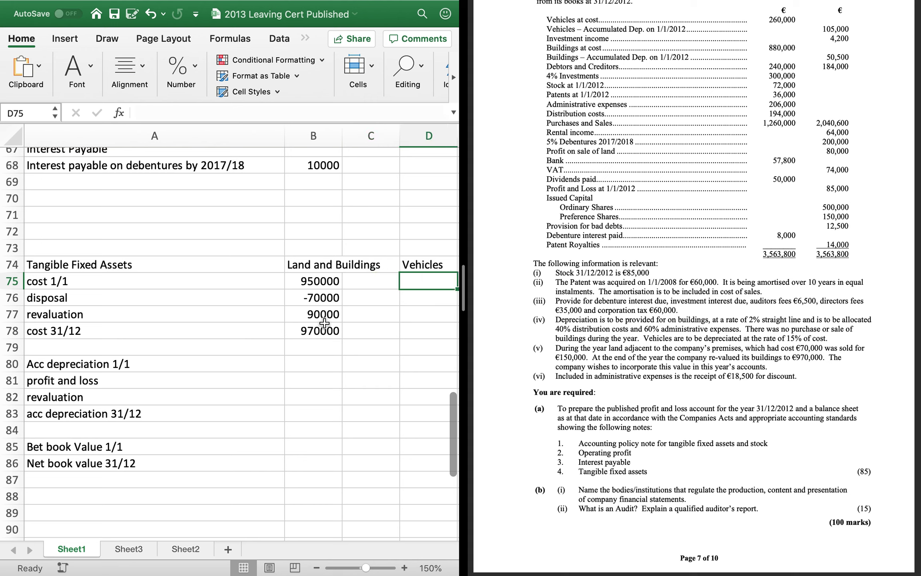
{"action": "type", "text": "260000"}
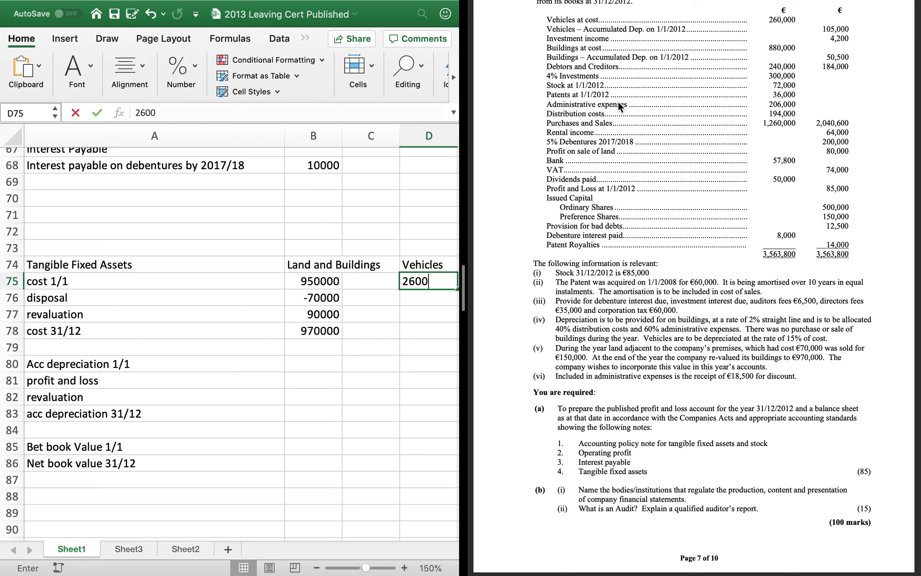
{"action": "key", "text": "Return"}
{"action": "key", "text": "Return"}
{"action": "key", "text": "Return"}
{"action": "type", "text": "260000"}
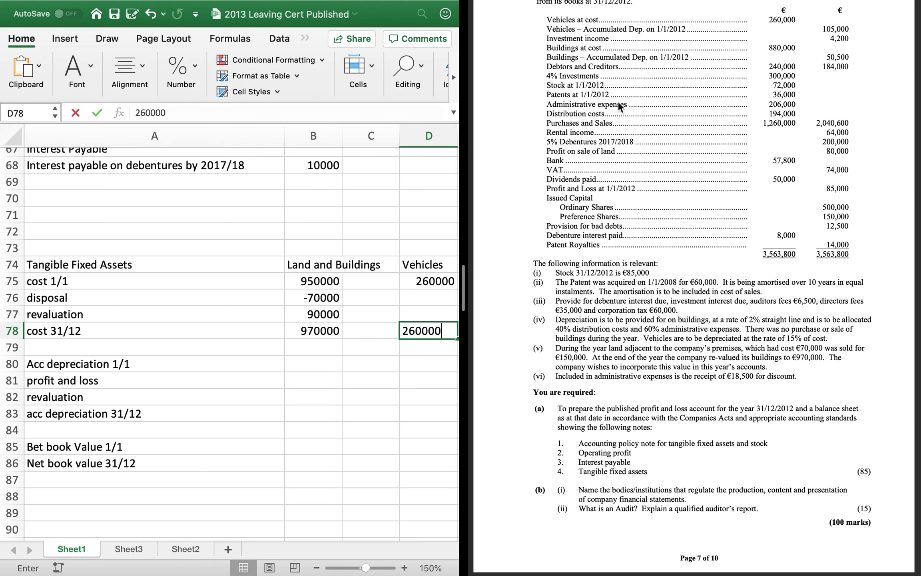
{"action": "key", "text": "Return"}
{"action": "key", "text": "Up"}
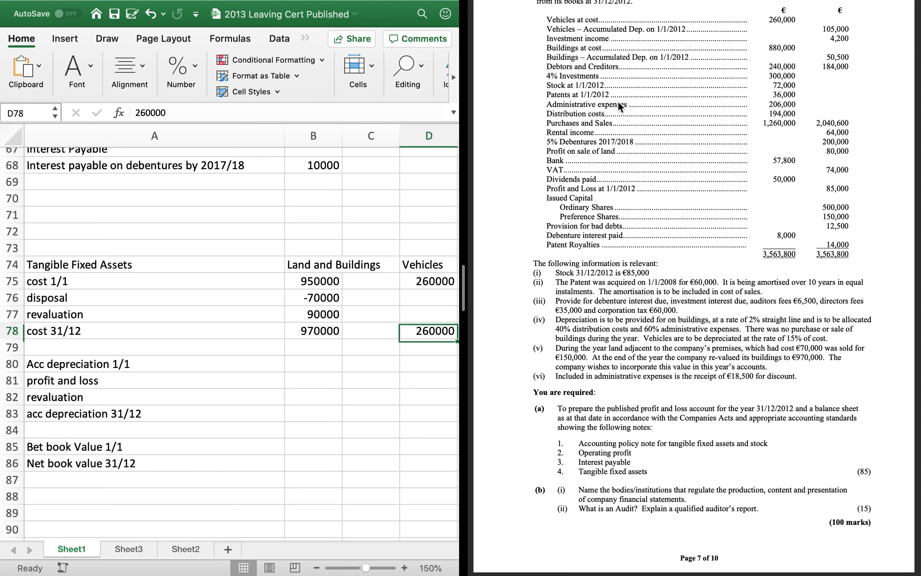
Delete the blank cells C75:C89 beside the Land and Buildings figures, shifting the cells left
{"action": "key", "text": "Right"}
{"action": "key", "text": "Up"}
{"action": "key", "text": "Left"}
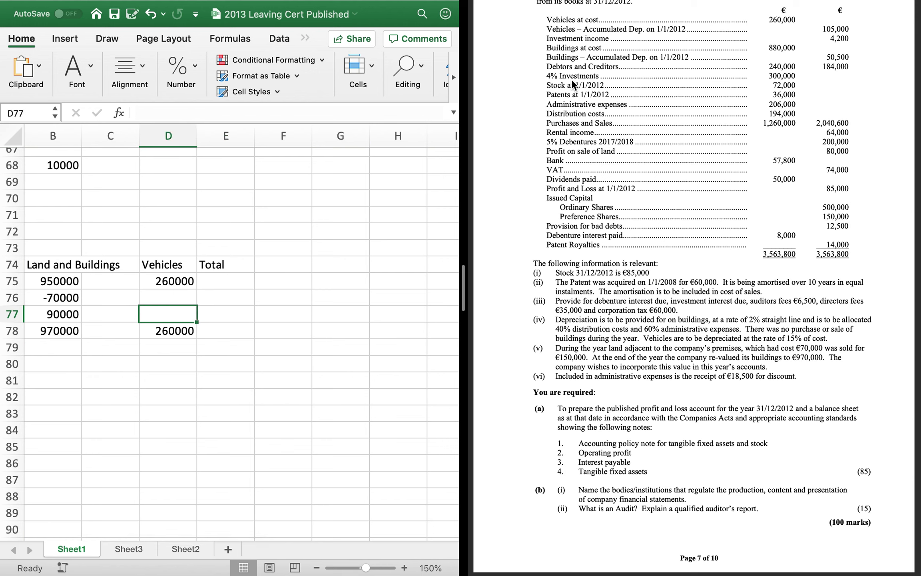
{"action": "left_click", "coordinate": [119, 277]}
{"action": "key", "text": "shift+Down"}
{"action": "key", "text": "shift+Down"}
{"action": "key", "text": "shift+Down"}
{"action": "key", "text": "shift+Down"}
{"action": "key", "text": "shift+Down"}
{"action": "key", "text": "shift+Down"}
{"action": "key", "text": "shift+Down"}
{"action": "key", "text": "shift+Down"}
{"action": "key", "text": "shift+Down"}
{"action": "key", "text": "shift+Down"}
{"action": "key", "text": "shift+Down"}
{"action": "key", "text": "shift+Down"}
{"action": "key", "text": "shift+Down"}
{"action": "key", "text": "shift+Down"}
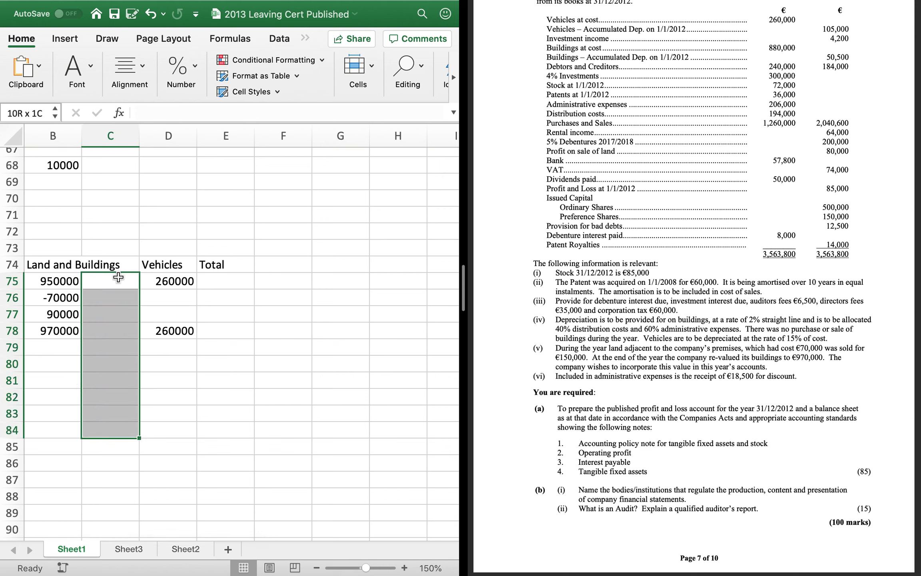
{"action": "right_click", "coordinate": [118, 276]}
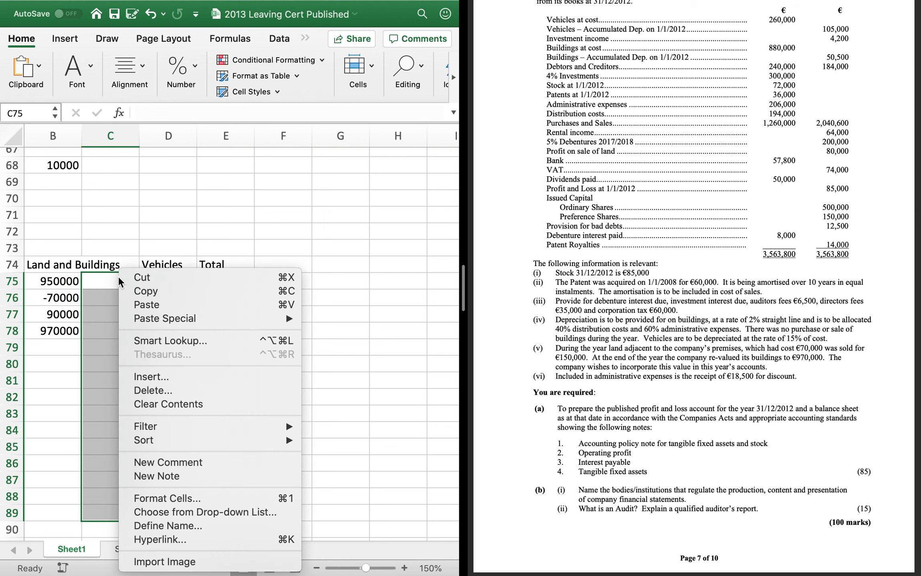
{"action": "left_click", "coordinate": [162, 390]}
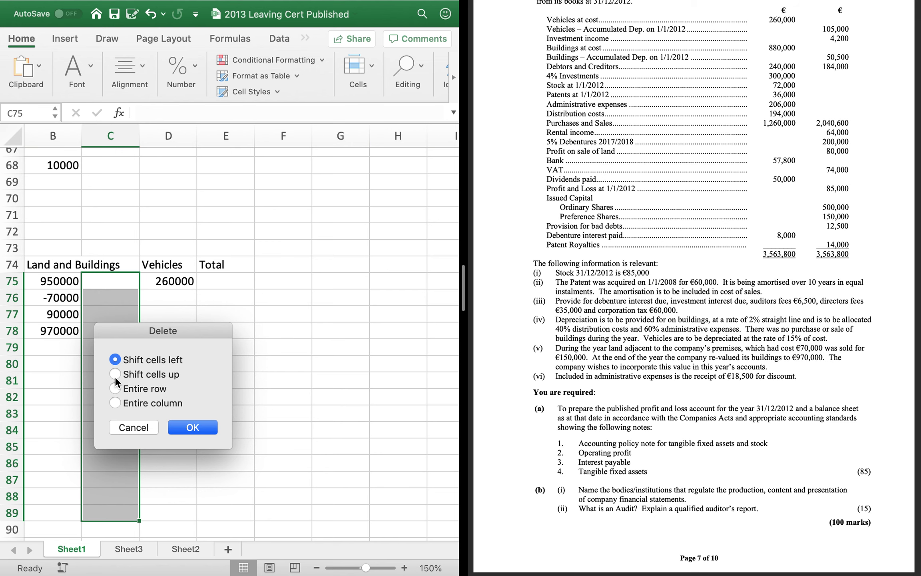
{"action": "key", "text": "Return"}
Clear the Vehicles heading from D74 and enter the heading "vehicles" in C74
{"action": "scroll", "coordinate": [128, 405], "scroll_direction": "left", "scroll_amount": 5}
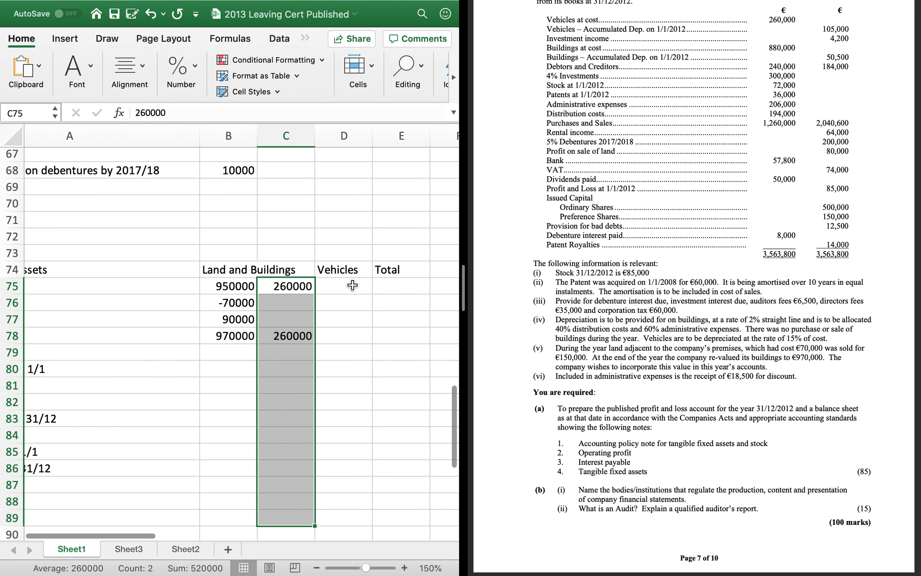
{"action": "left_click", "coordinate": [351, 273]}
{"action": "key", "text": "Delete"}
{"action": "left_click", "coordinate": [277, 276]}
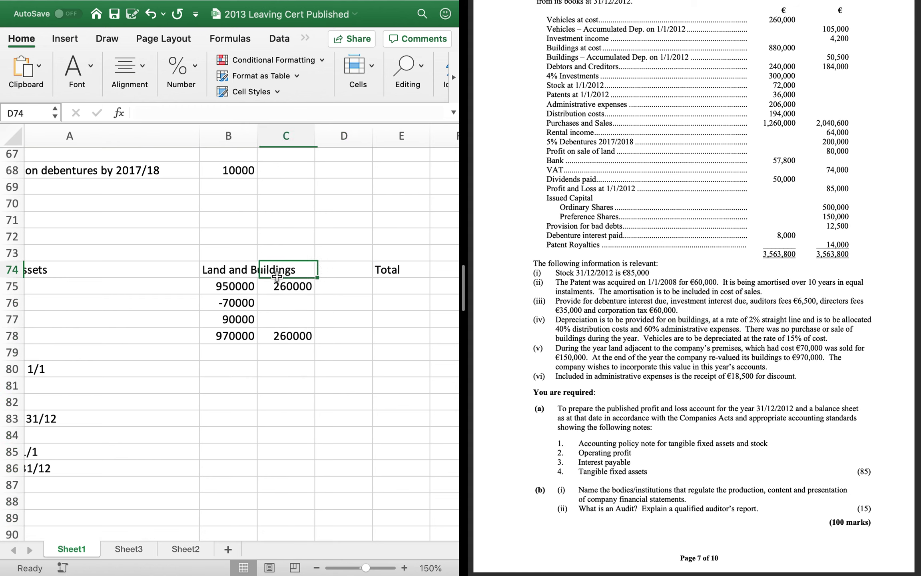
{"action": "type", "text": "vehicles"}
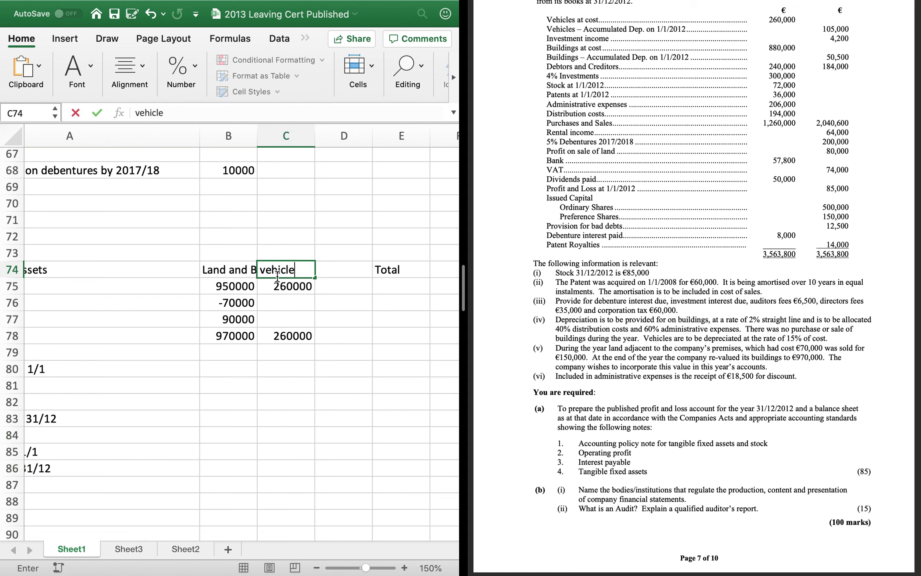
{"action": "key", "text": "Return"}
Total the cost at 1/1 across both asset columns in D75 with a SUM of B75:C75
{"action": "scroll", "coordinate": [331, 284], "scroll_direction": "left", "scroll_amount": 3}
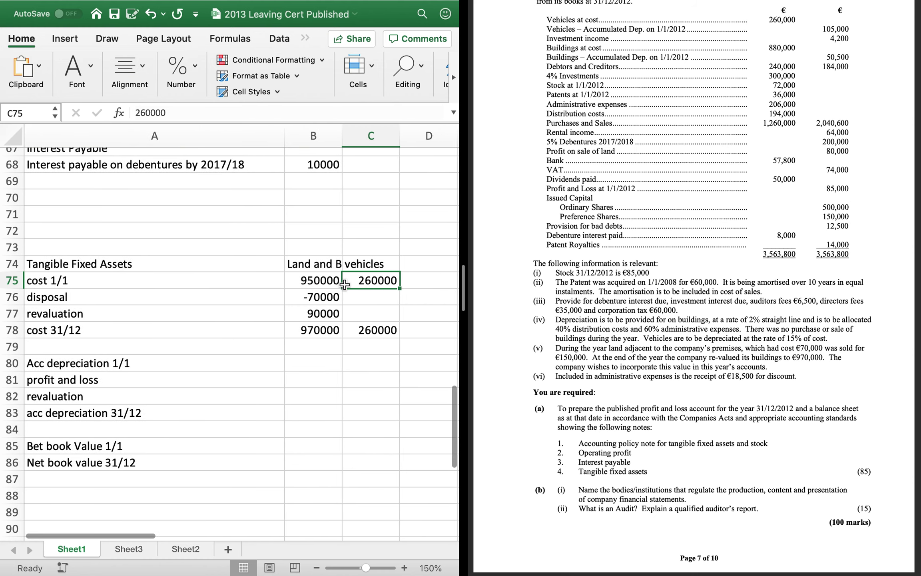
{"action": "left_click", "coordinate": [429, 282]}
{"action": "type", "text": "=sum("}
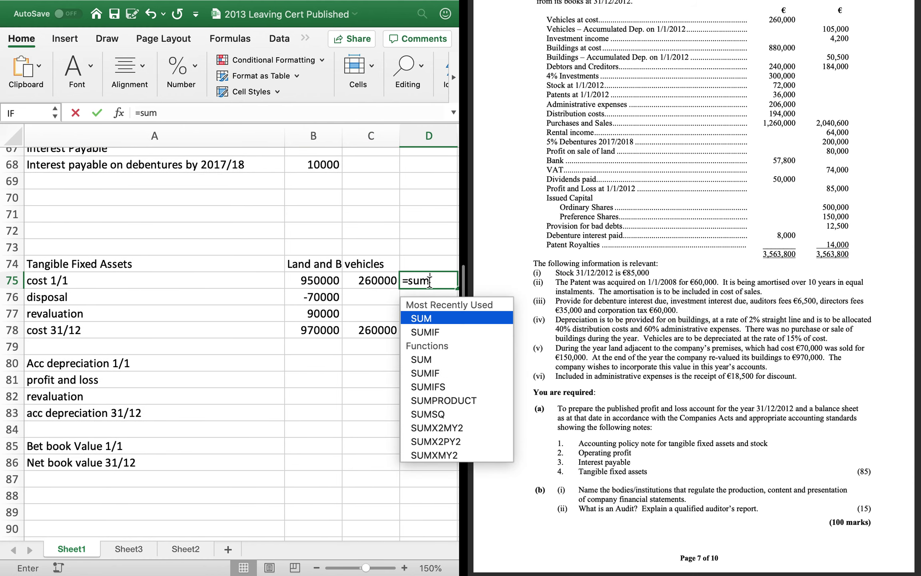
{"action": "key", "text": "Left"}
{"action": "key", "text": "shift+Left"}
{"action": "key", "text": "Return"}
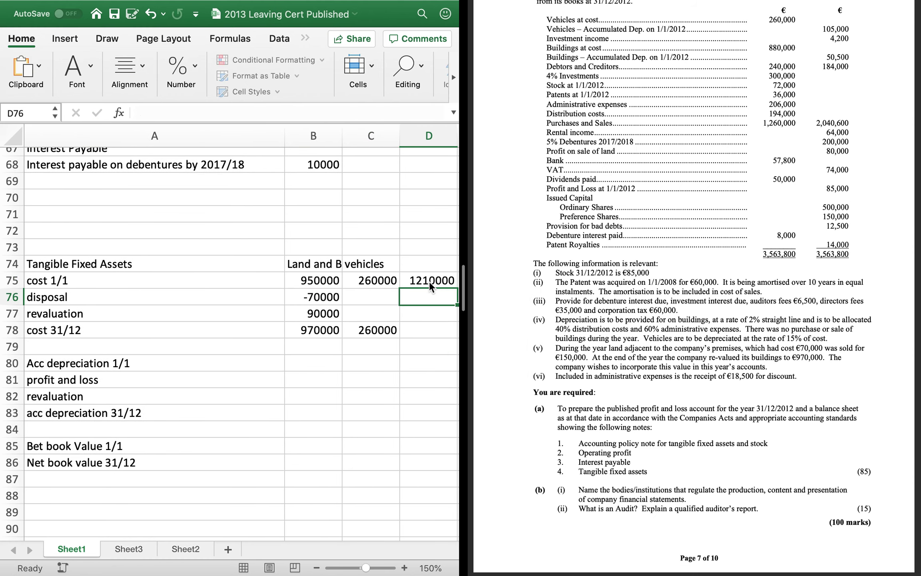
Copy the total formula from D75 to D78 for the cost at 31/12
{"action": "key", "text": "Return"}
{"action": "left_click", "coordinate": [429, 281]}
{"action": "key", "text": "super+c"}
{"action": "key", "text": "Down"}
{"action": "key", "text": "Down"}
{"action": "key", "text": "Down"}
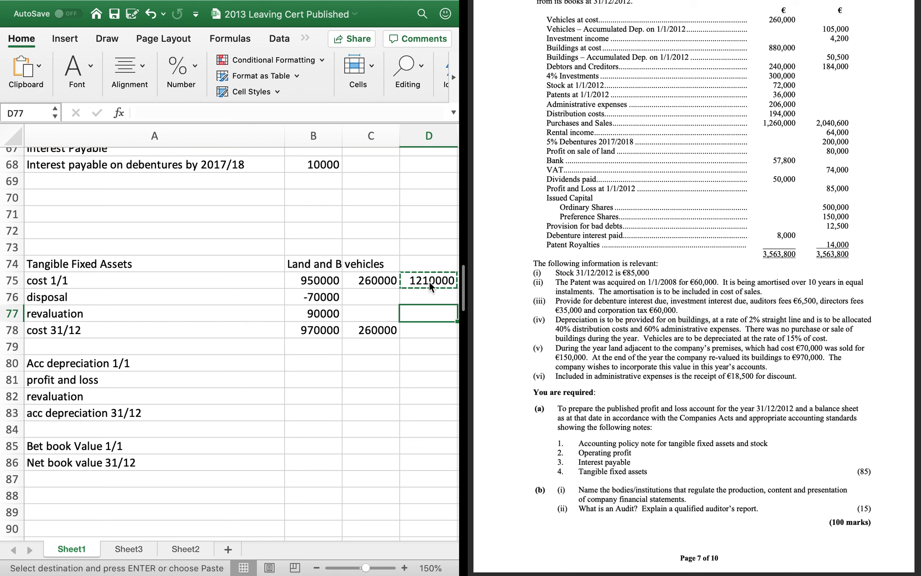
{"action": "key", "text": "super+v"}
{"action": "key", "text": "Down"}
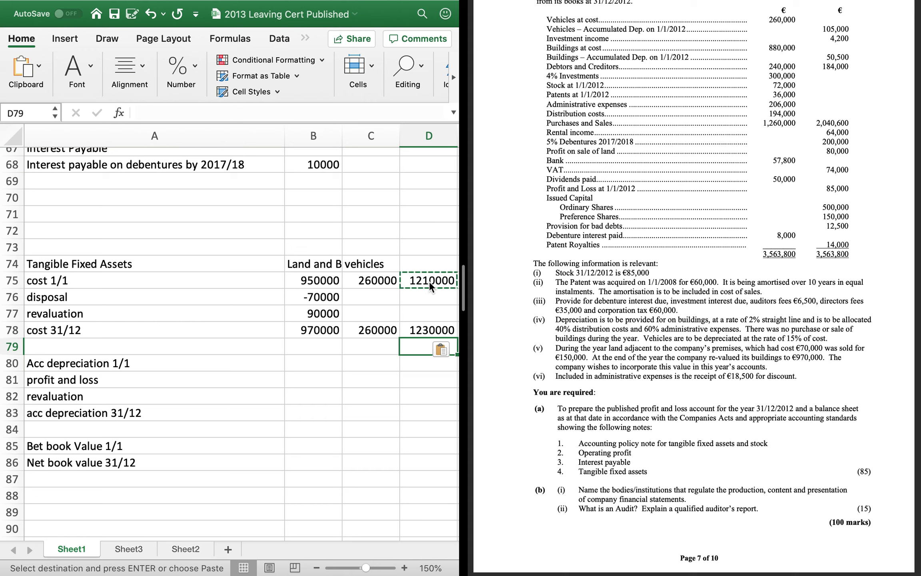
Enter 0 in B83 as the Land and Buildings accumulated depreciation at 31/12
{"action": "key", "text": "Up"}
{"action": "key", "text": "Left"}
{"action": "key", "text": "Left"}
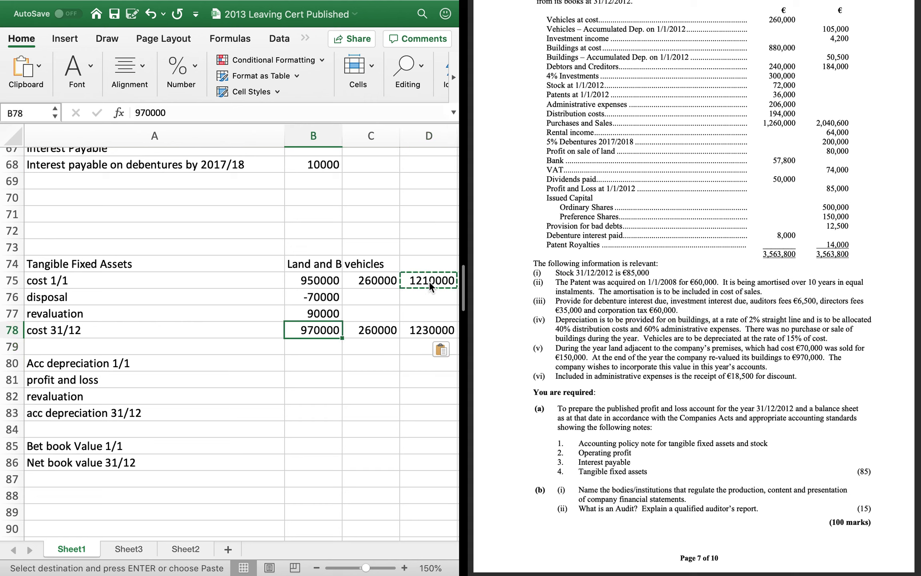
{"action": "key", "text": "Down"}
{"action": "key", "text": "Down"}
{"action": "key", "text": "Down"}
{"action": "key", "text": "Down"}
{"action": "key", "text": "Down"}
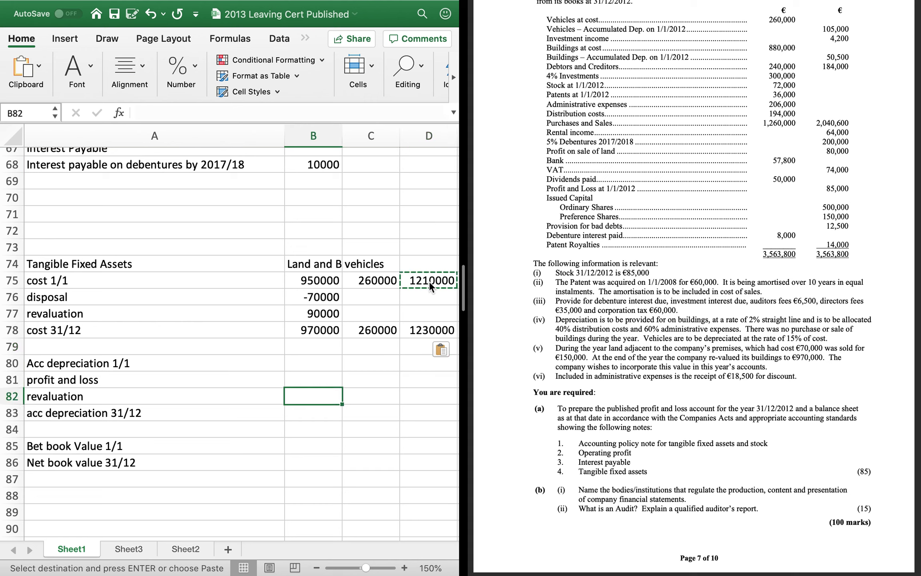
{"action": "type", "text": "0"}
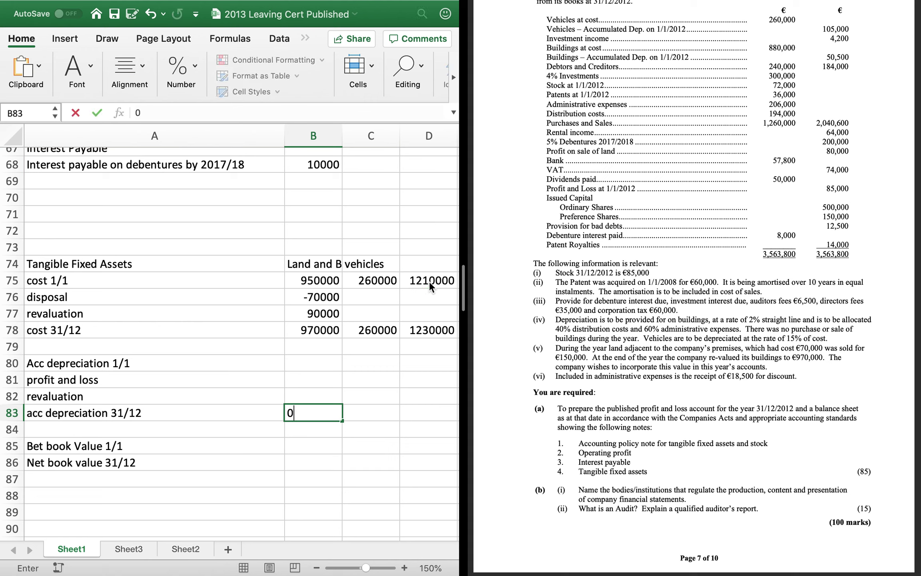
Enter 50500 in B80 as the Land and Buildings accumulated depreciation at 1/1
{"action": "key", "text": "Up"}
{"action": "key", "text": "Up"}
{"action": "key", "text": "Up"}
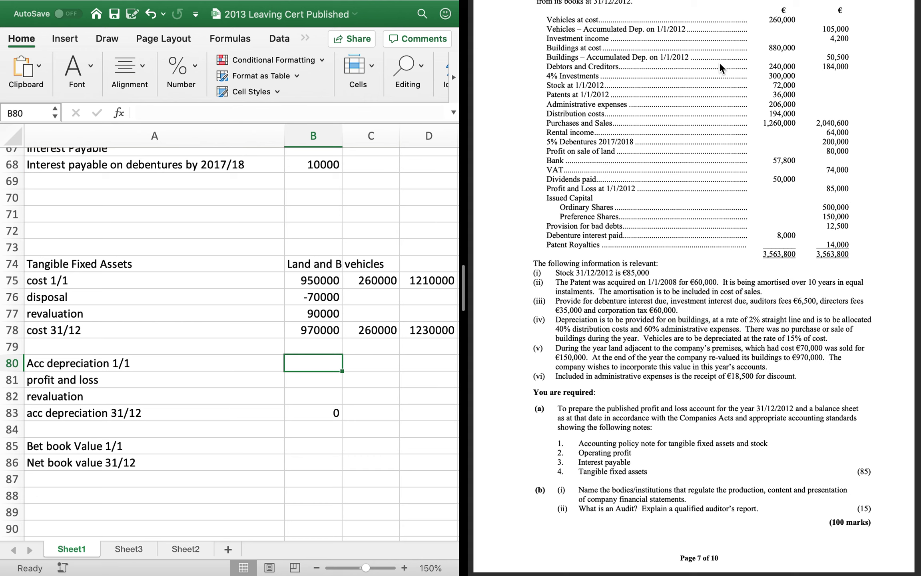
{"action": "type", "text": "50500"}
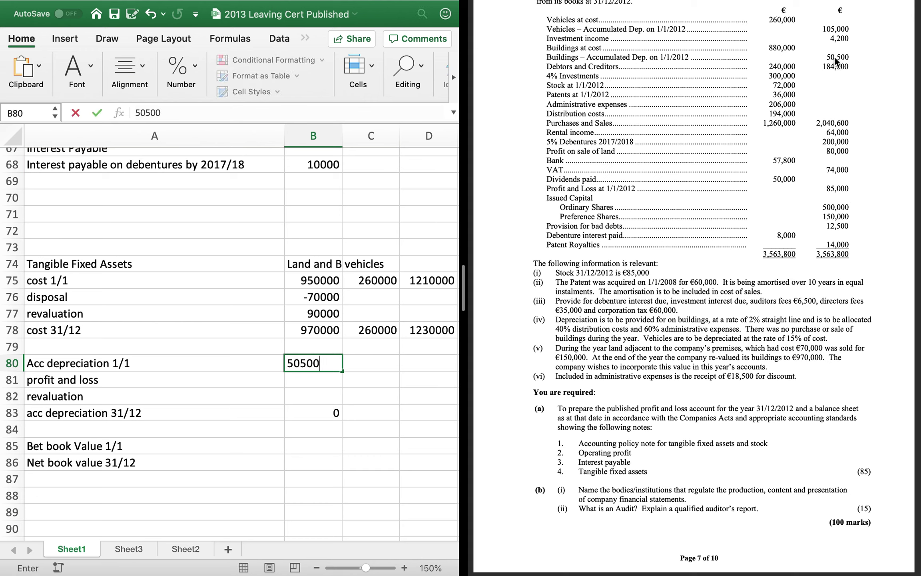
{"action": "key", "text": "Return"}
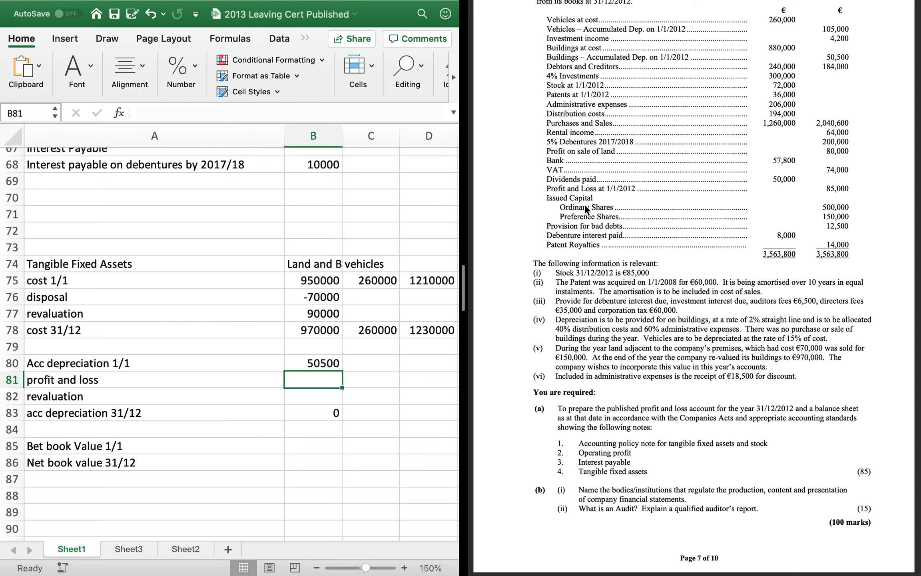
Look up the buildings depreciation charge in the Sheet3 workings and enter 17600 in B81 of Sheet1 as the profit and loss charge
{"action": "left_click", "coordinate": [135, 543]}
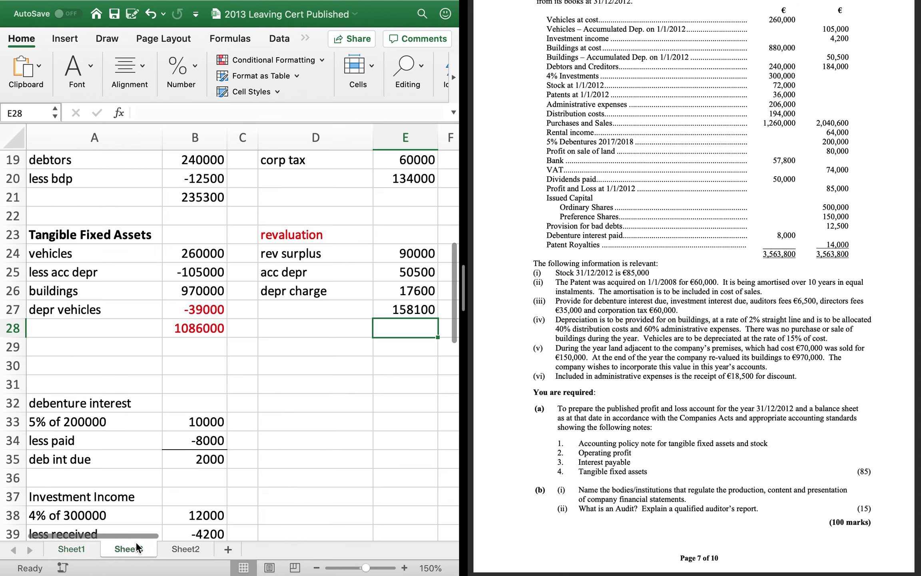
{"action": "scroll", "coordinate": [248, 461], "scroll_direction": "down", "scroll_amount": 5}
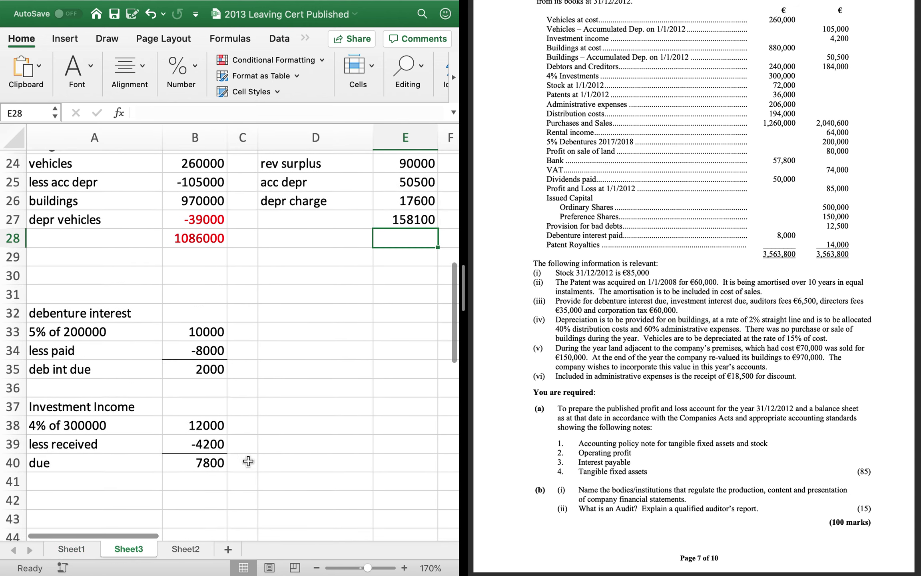
{"action": "scroll", "coordinate": [294, 367], "scroll_direction": "up", "scroll_amount": 6}
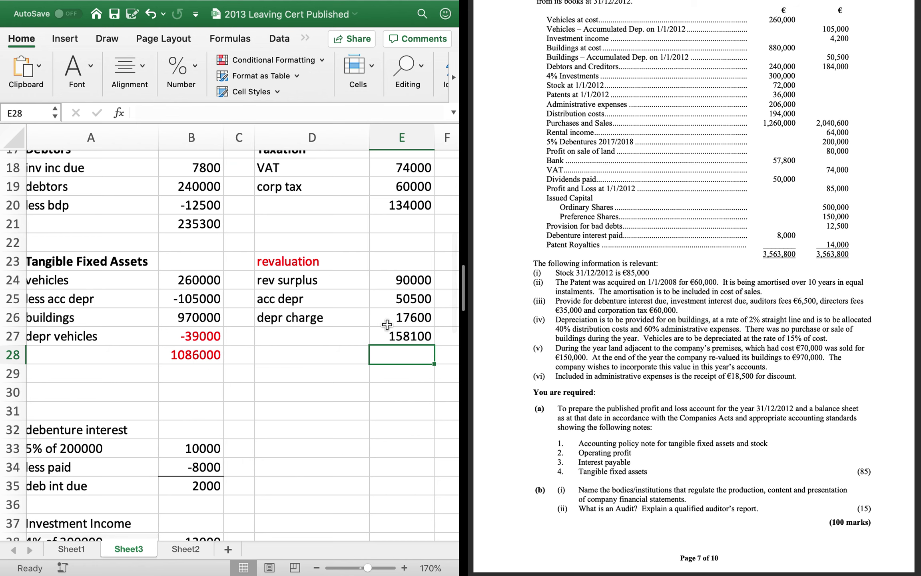
{"action": "left_click", "coordinate": [72, 549]}
{"action": "type", "text": "1769"}
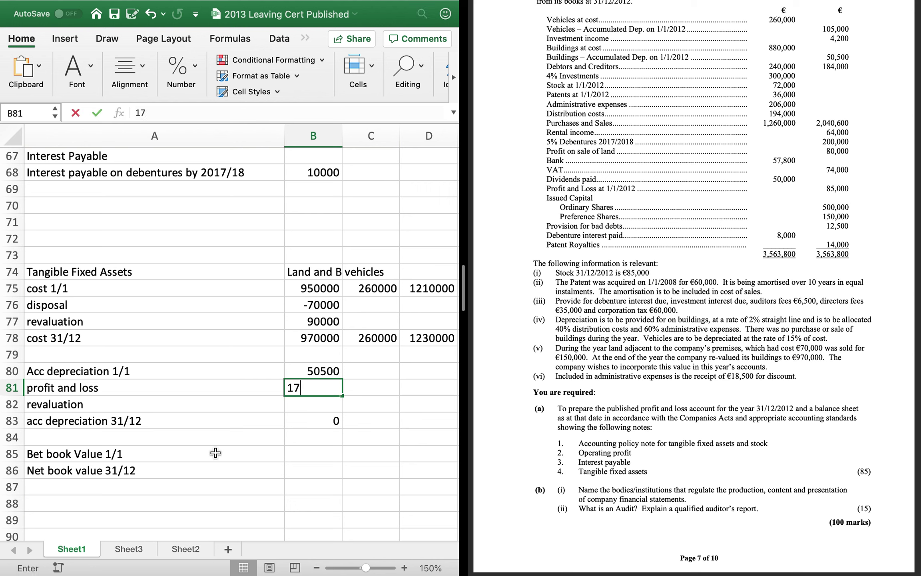
{"action": "key", "text": "BackSpace"}
{"action": "key", "text": "BackSpace"}
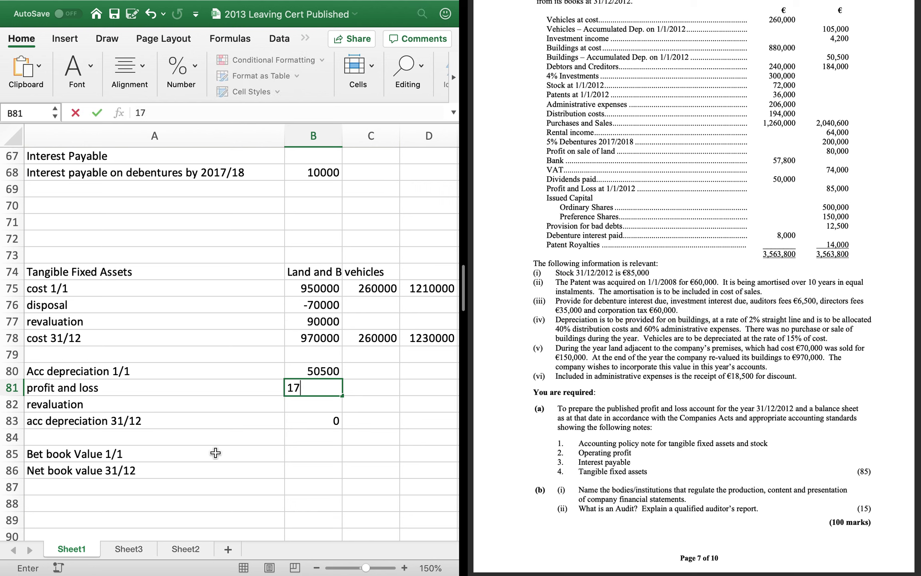
{"action": "type", "text": "600"}
{"action": "key", "text": "Return"}
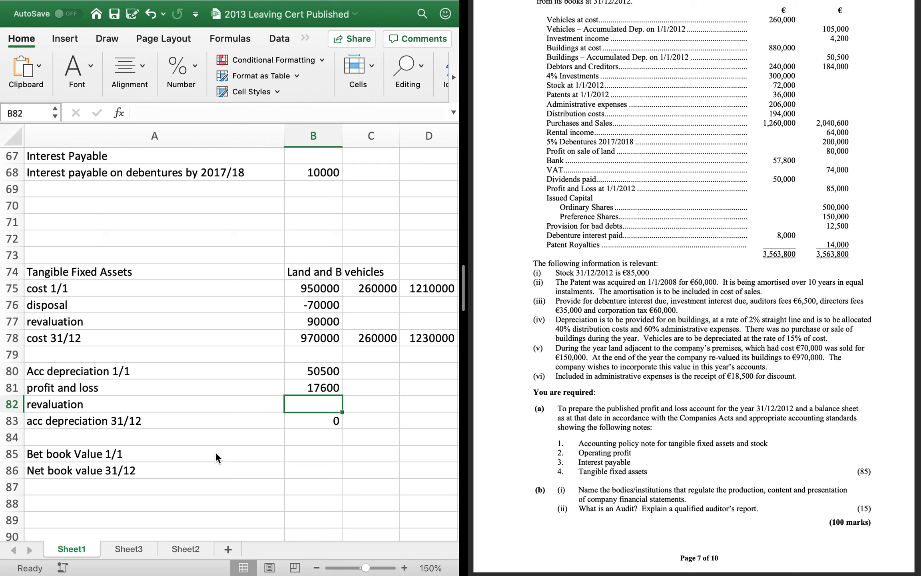
Enter -68100 in B82 as the revaluation adjustment to Land and Buildings depreciation
{"action": "type", "text": "-681000"}
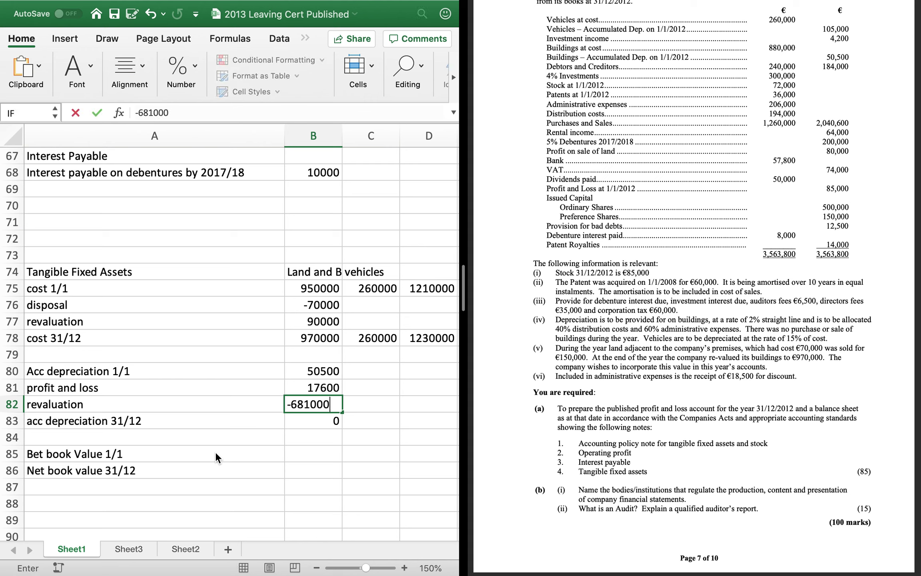
{"action": "key", "text": "BackSpace"}
{"action": "key", "text": "Return"}
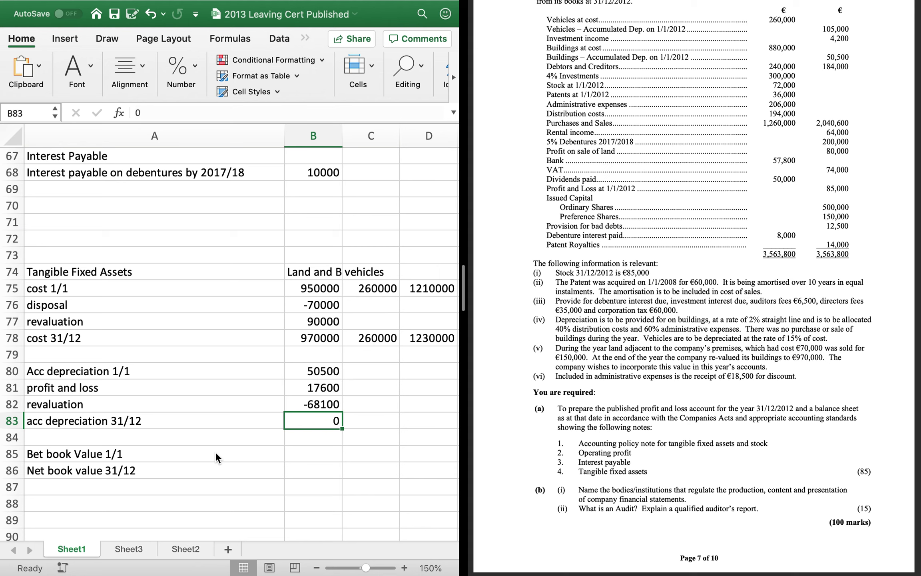
Enter 105000 in C80 as the vehicles' accumulated depreciation at 1/1
{"action": "key", "text": "Up"}
{"action": "key", "text": "Up"}
{"action": "key", "text": "Up"}
{"action": "key", "text": "Down"}
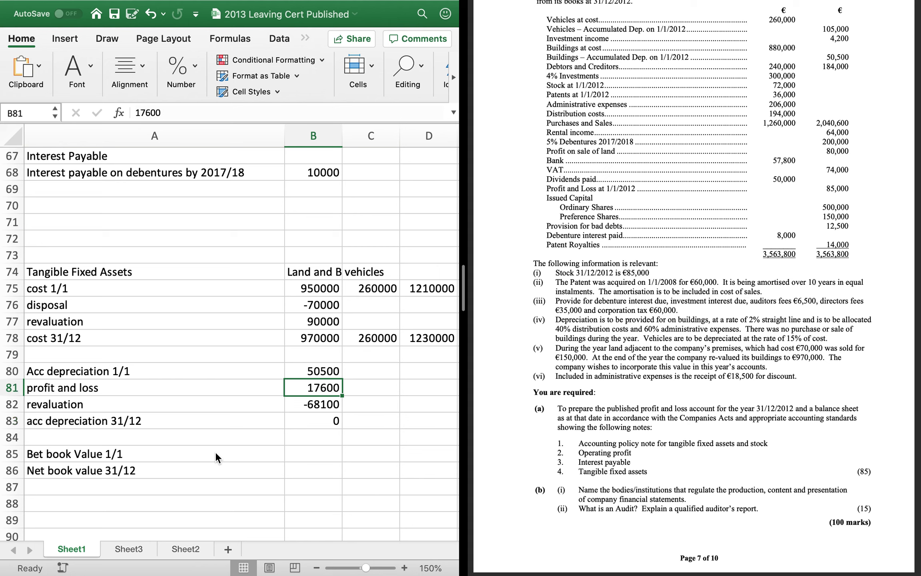
{"action": "key", "text": "Down"}
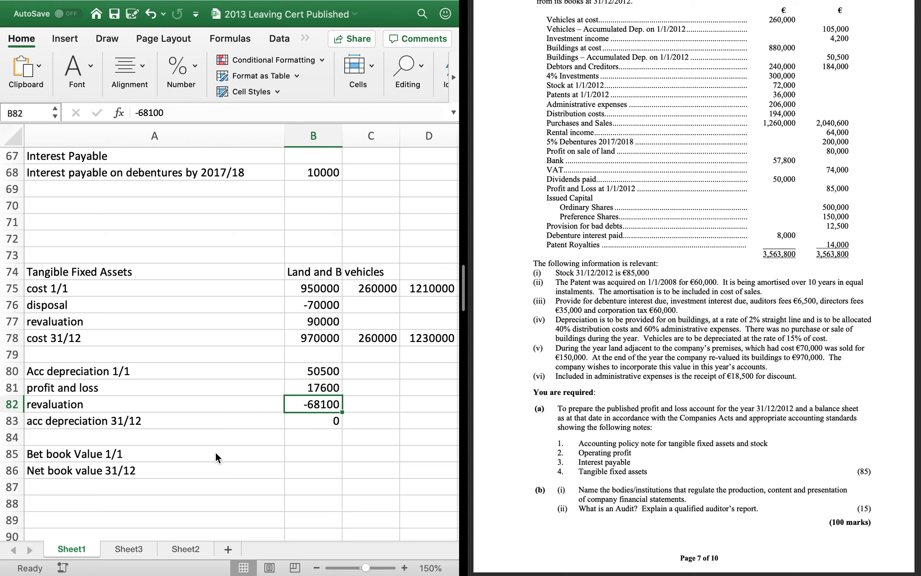
{"action": "key", "text": "Right"}
{"action": "key", "text": "Up"}
{"action": "key", "text": "Up"}
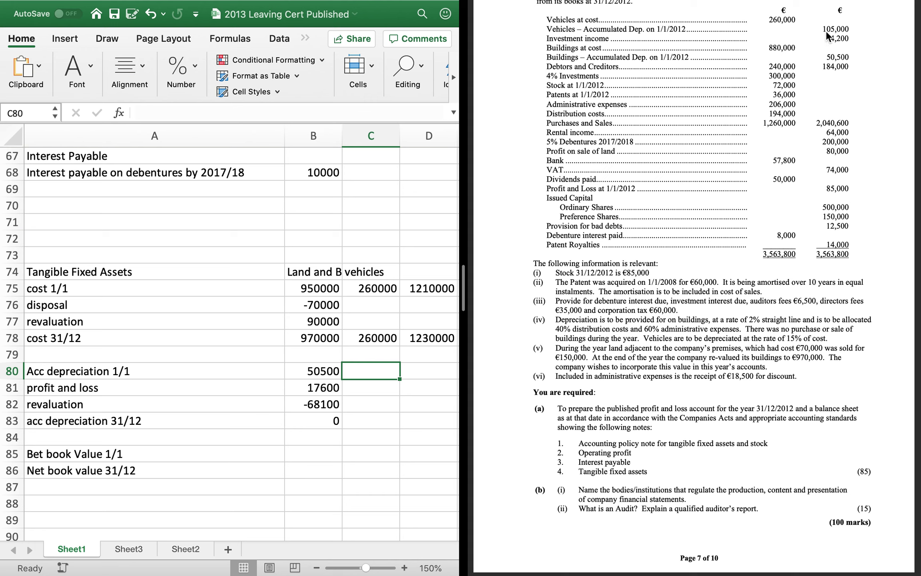
{"action": "type", "text": "105000"}
{"action": "key", "text": "Return"}
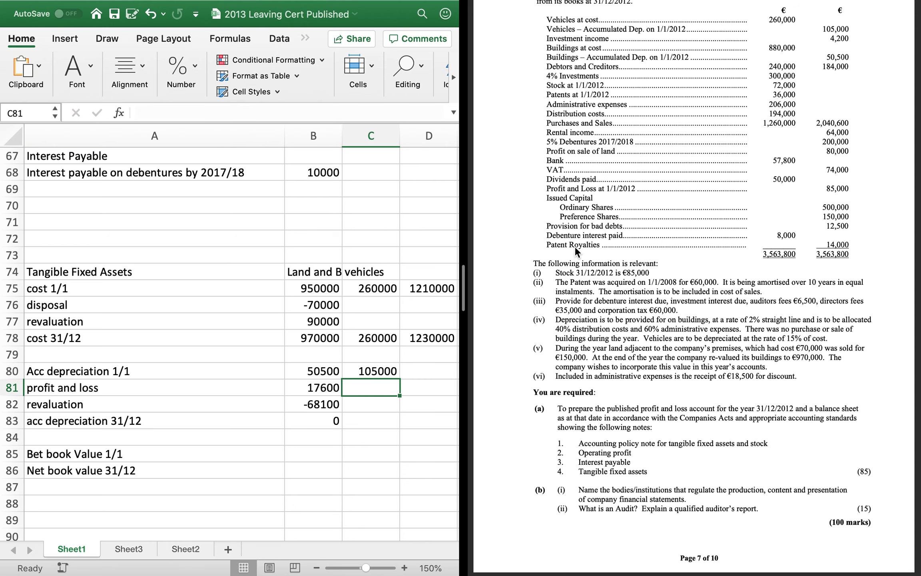
Look up the vehicles depreciation charge in the Sheet3 workings and enter 39000 in C81 of Sheet1 as the profit and loss charge
{"action": "left_click", "coordinate": [130, 548]}
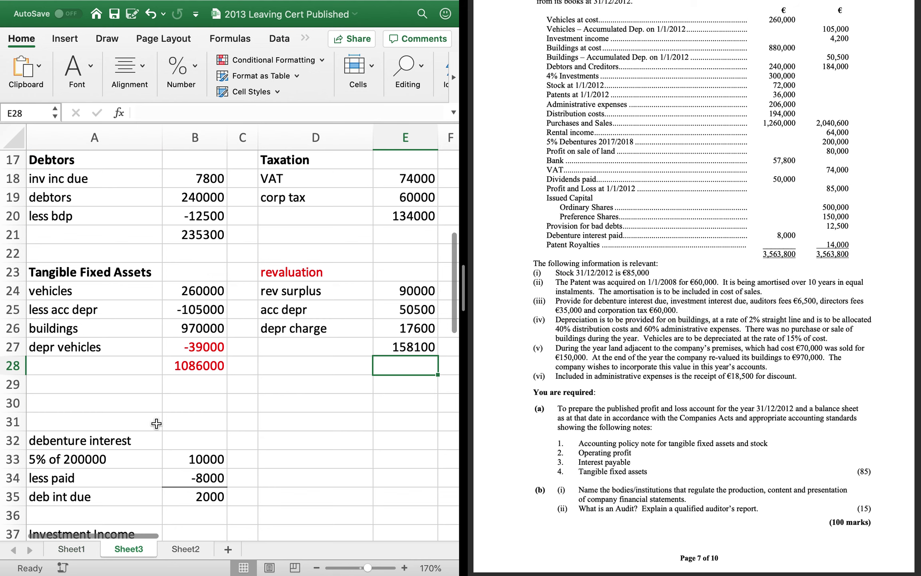
{"action": "left_click", "coordinate": [73, 548]}
{"action": "type", "text": "39000"}
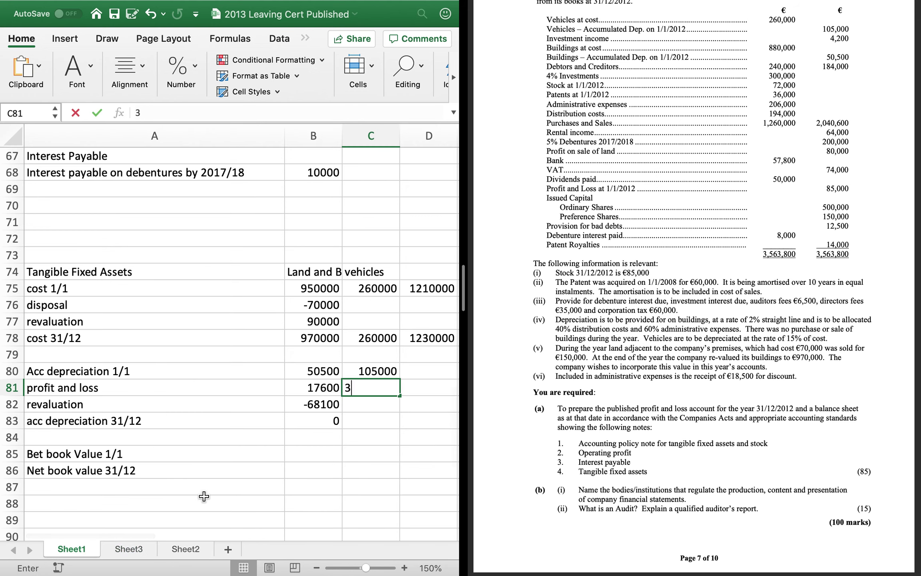
{"action": "key", "text": "Return"}
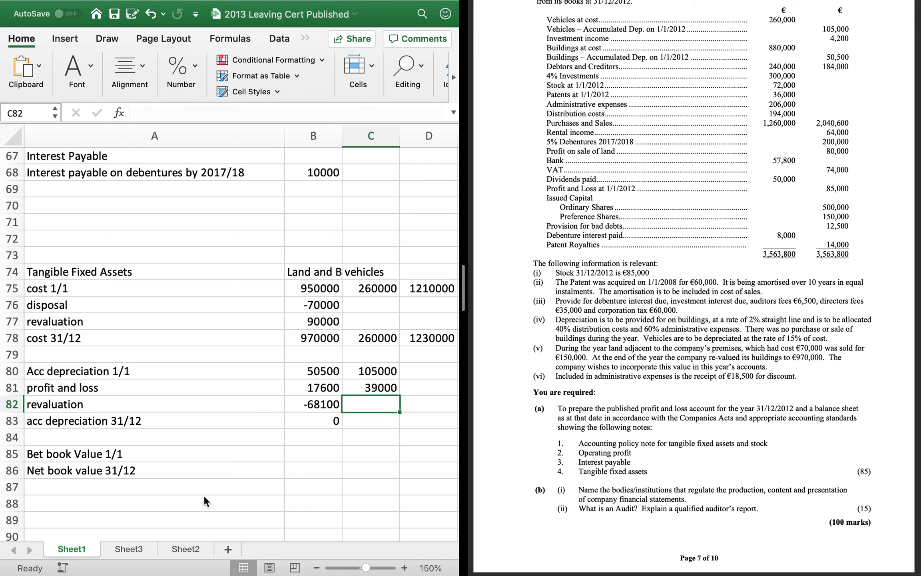
Total the vehicles' accumulated depreciation at 31/12 in C83 with a SUM of C80:C82
{"action": "key", "text": "Return"}
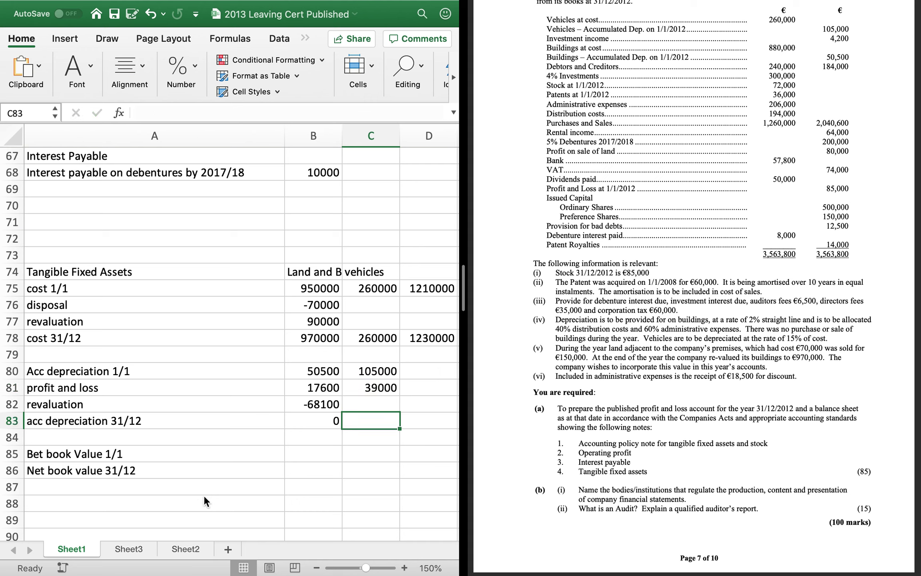
{"action": "type", "text": "=sum("}
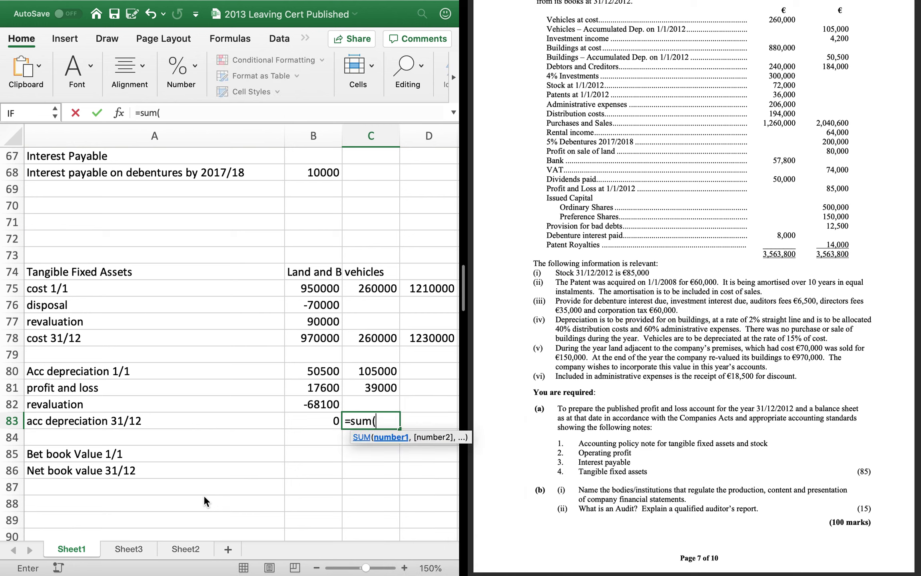
{"action": "key", "text": "Up"}
{"action": "key", "text": "shift+Up"}
{"action": "key", "text": "shift+Up"}
{"action": "type", "text": ")"}
{"action": "key", "text": "Return"}
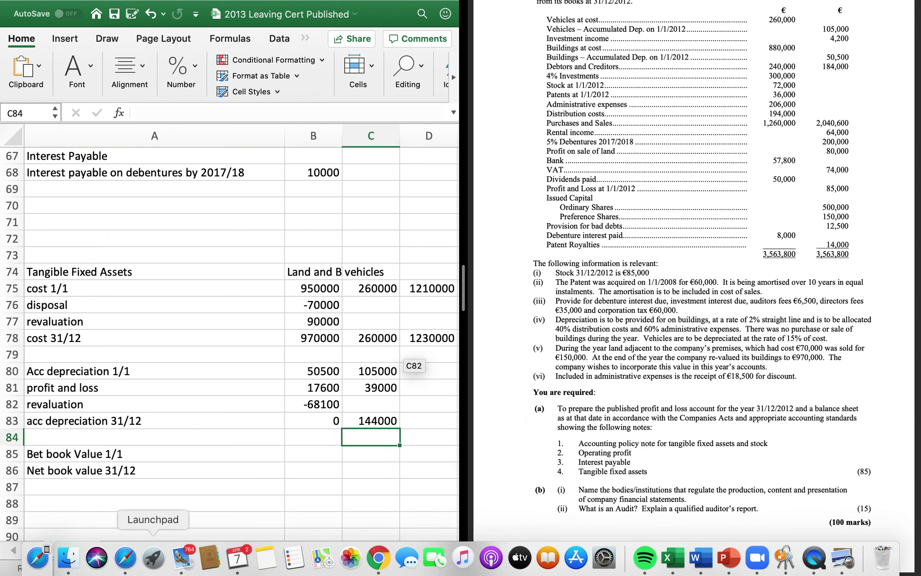
Total the accumulated depreciation at 1/1 in D80 with a SUM of B80:C80
{"action": "left_click", "coordinate": [440, 371]}
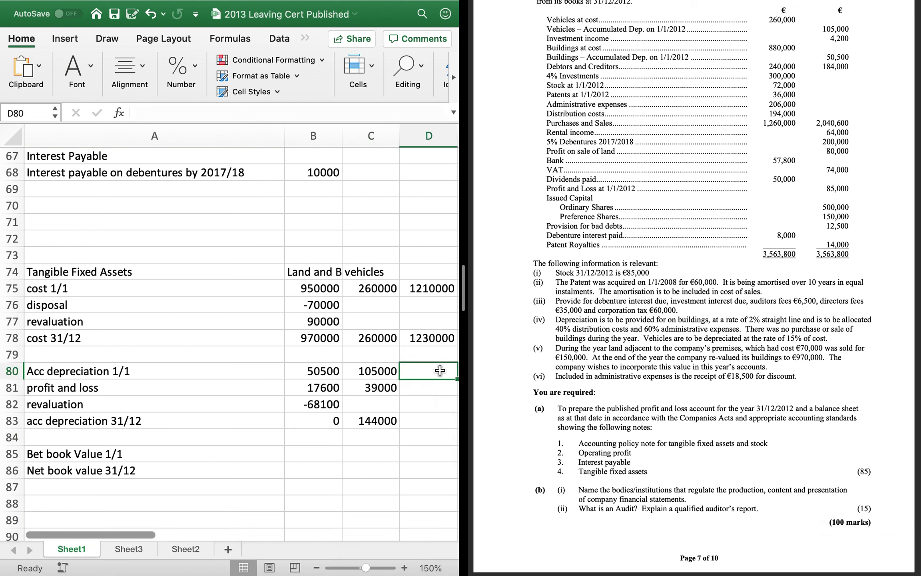
{"action": "type", "text": "=sum("}
{"action": "key", "text": "Left"}
{"action": "key", "text": "Left"}
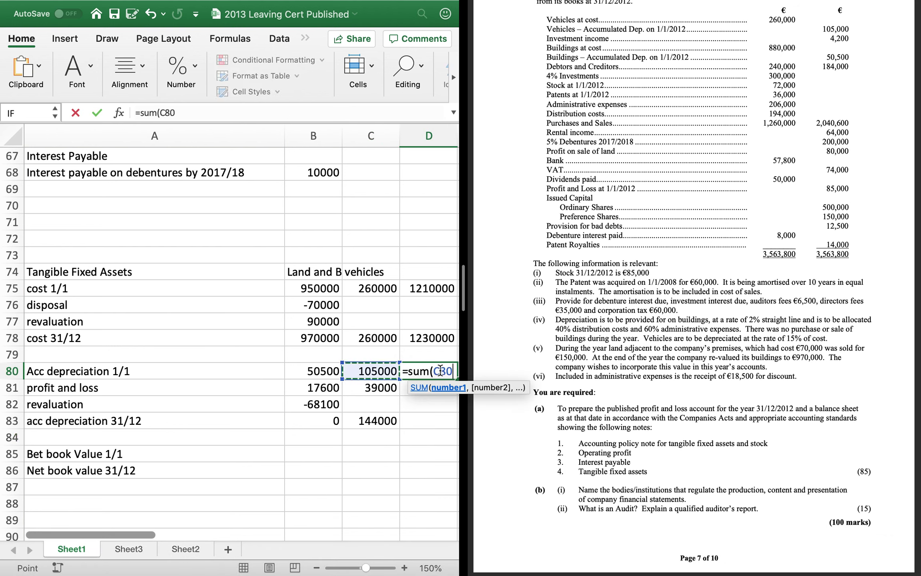
{"action": "key", "text": "shift+Right"}
{"action": "key", "text": "Return"}
Enter 144000 in D83 as the total accumulated depreciation at 31/12
{"action": "key", "text": "Return"}
{"action": "key", "text": "Return"}
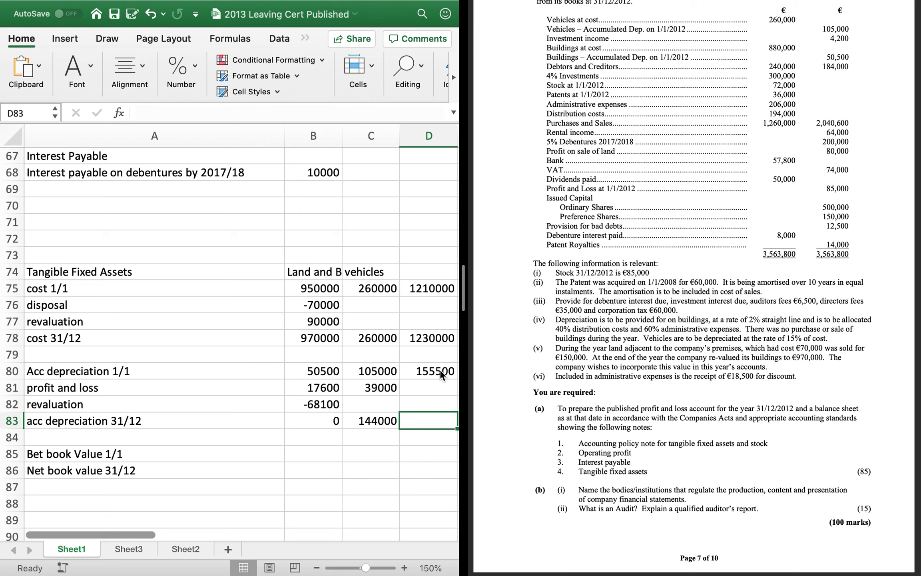
{"action": "type", "text": "144000"}
{"action": "key", "text": "Return"}
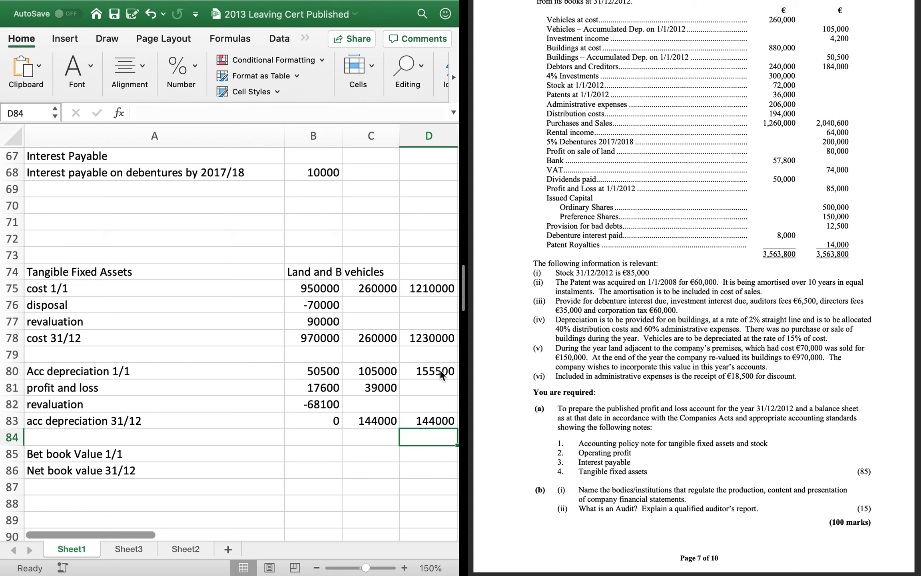
Try to calculate the Land and Buildings net book value at 1/1 in B85 with -B75-B80
{"action": "key", "text": "Left"}
{"action": "key", "text": "Left"}
{"action": "key", "text": "Down"}
{"action": "type", "text": "-"}
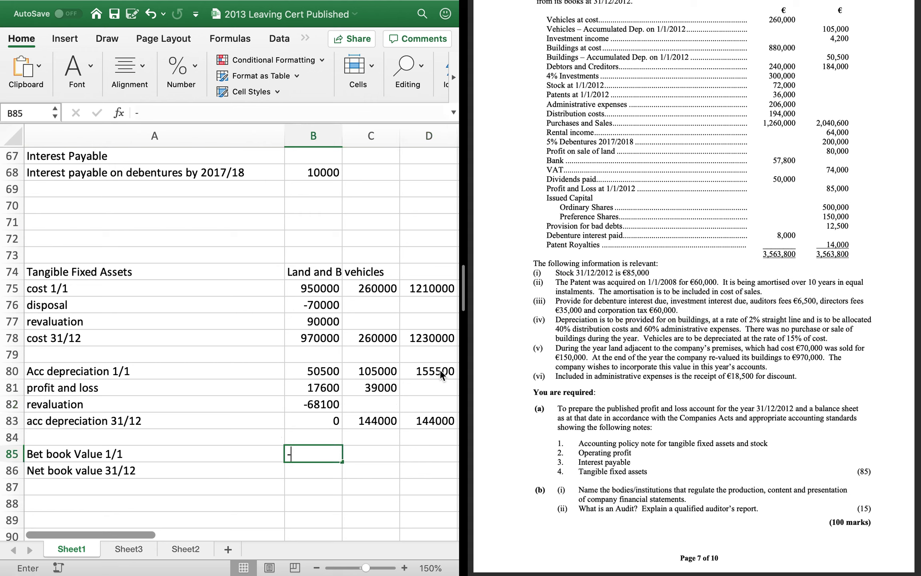
{"action": "left_click", "coordinate": [316, 289]}
{"action": "type", "text": "-"}
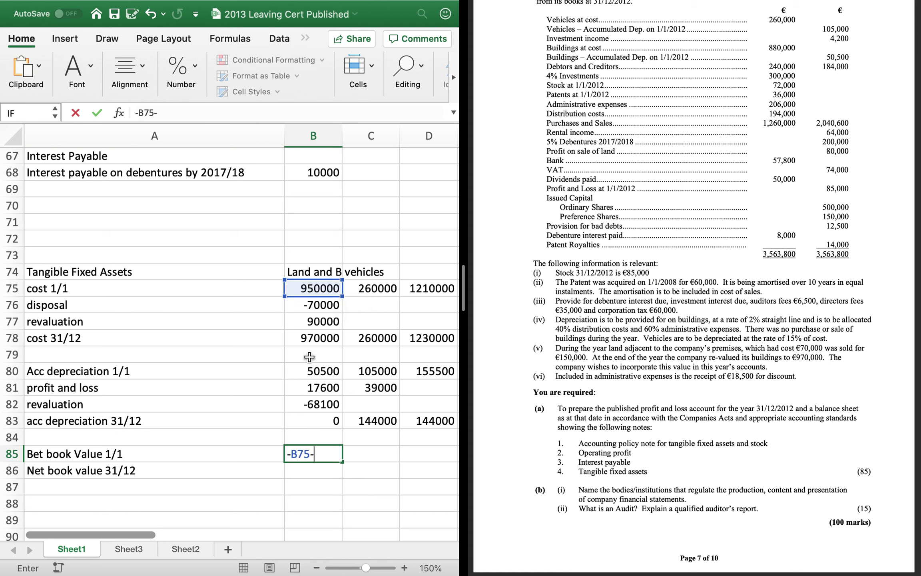
{"action": "left_click", "coordinate": [316, 368]}
{"action": "key", "text": "Return"}
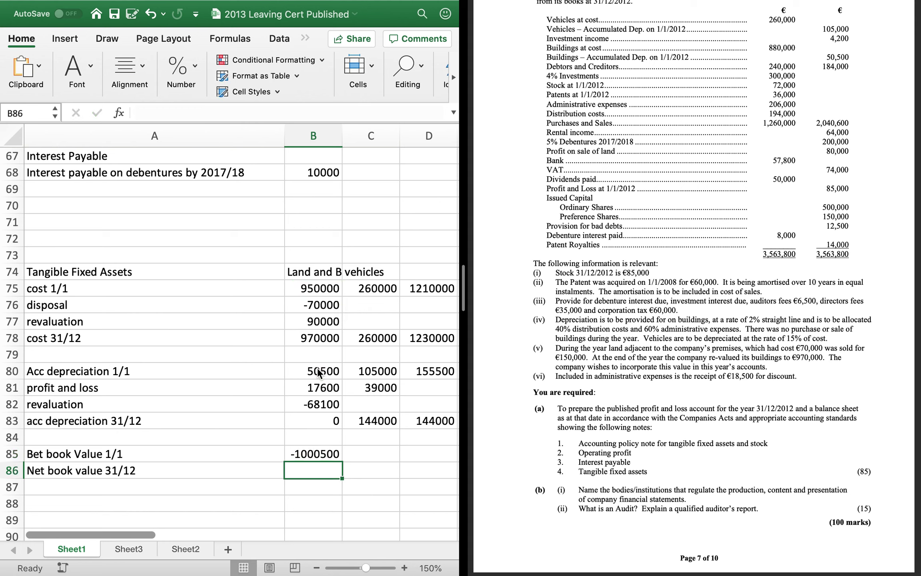
Enter the formula =B75-B80 in B85 for the Land and Buildings net book value at 1/1
{"action": "key", "text": "Up"}
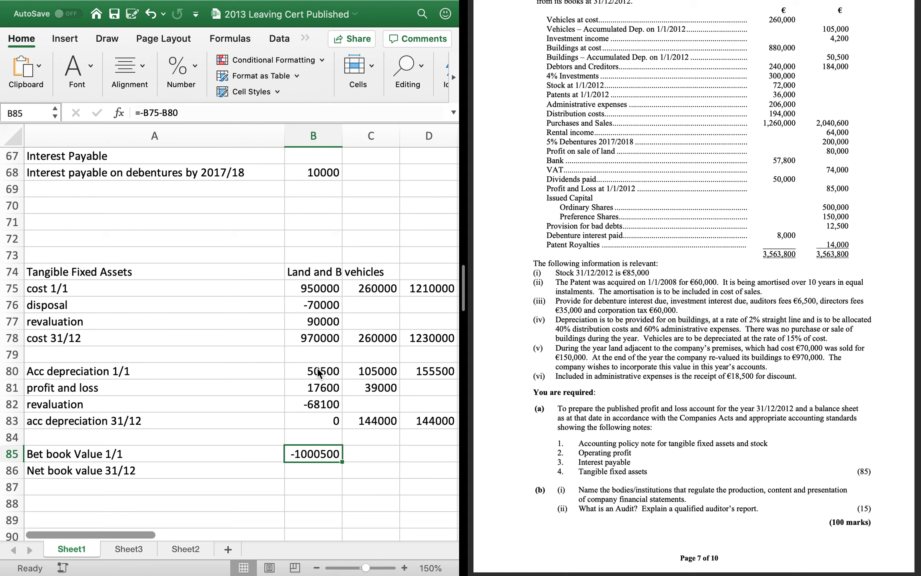
{"action": "type", "text": "="}
{"action": "left_click", "coordinate": [316, 289]}
{"action": "type", "text": "-"}
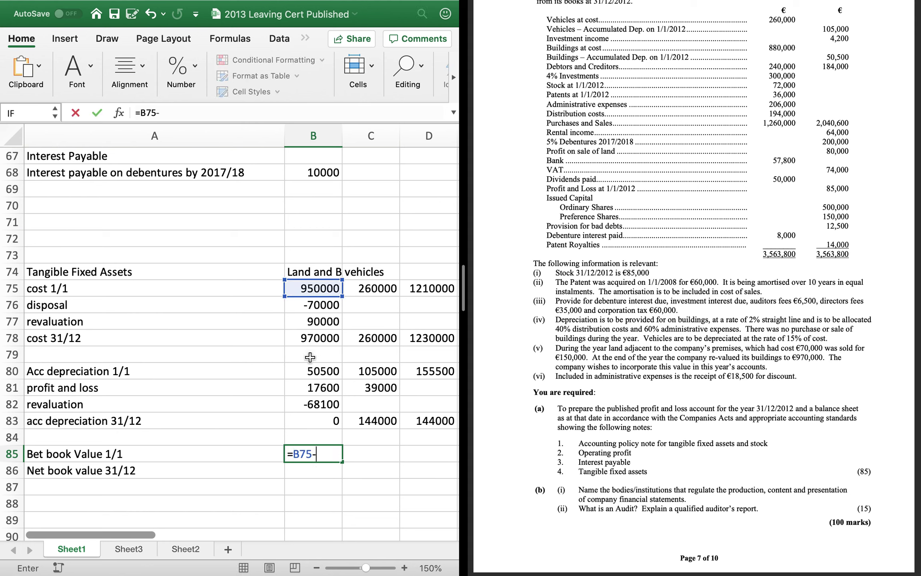
{"action": "left_click", "coordinate": [311, 370]}
{"action": "key", "text": "Return"}
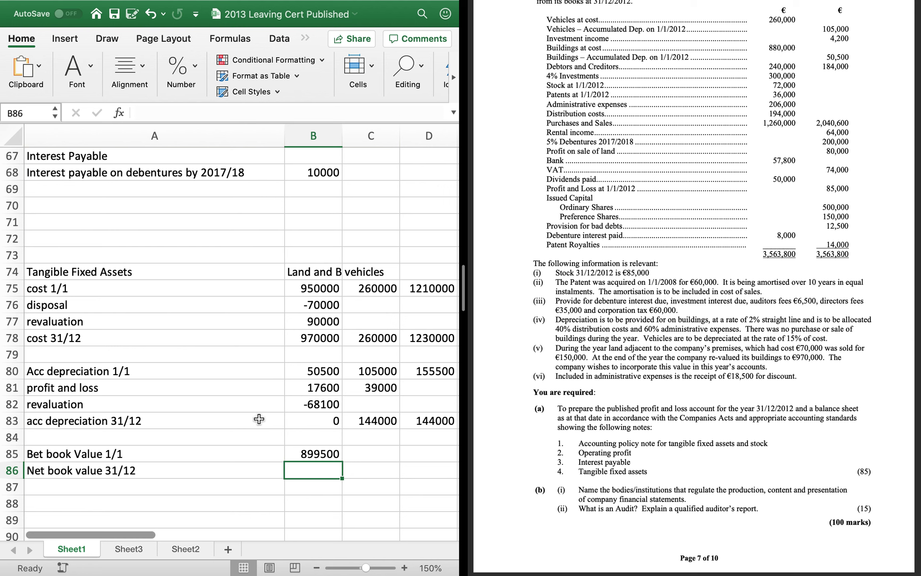
Enter 970000 in B86 as the Land and Buildings net book value at 31/12
{"action": "type", "text": "970000"}
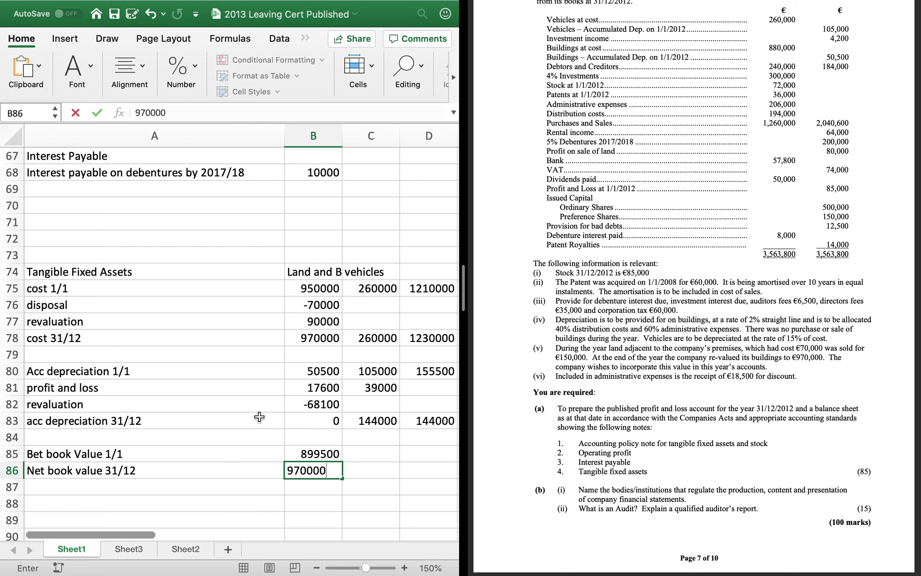
{"action": "key", "text": "Return"}
{"action": "key", "text": "Up"}
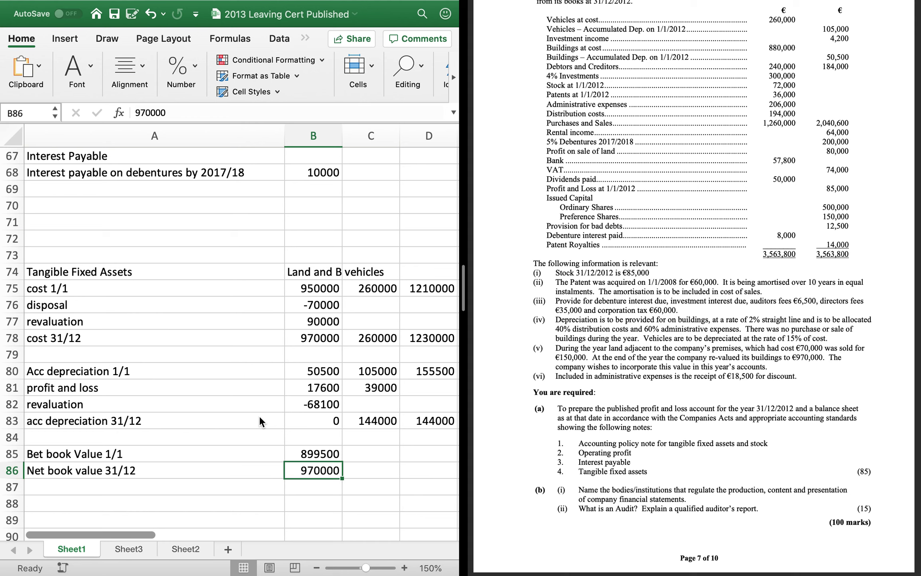
Calculate the vehicles' net book value at 1/1 in C85 with the formula =C75-C80
{"action": "key", "text": "Right"}
{"action": "key", "text": "Up"}
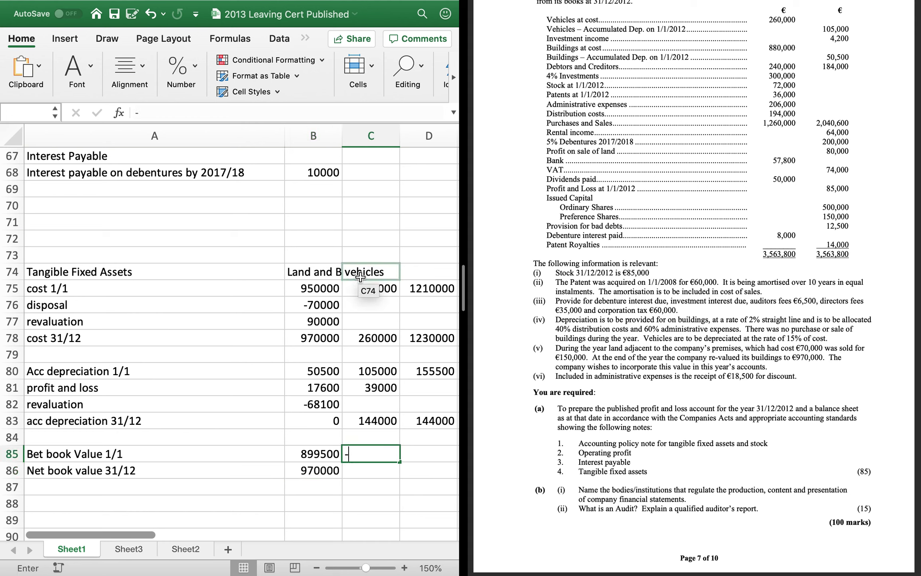
{"action": "type", "text": "="}
{"action": "left_click", "coordinate": [372, 289]}
{"action": "type", "text": "-"}
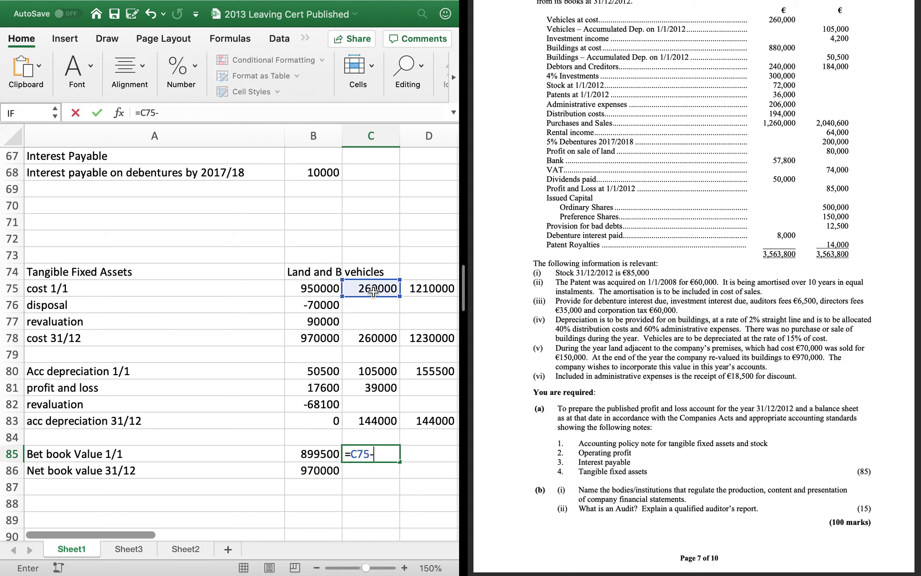
{"action": "left_click", "coordinate": [381, 376]}
{"action": "key", "text": "Return"}
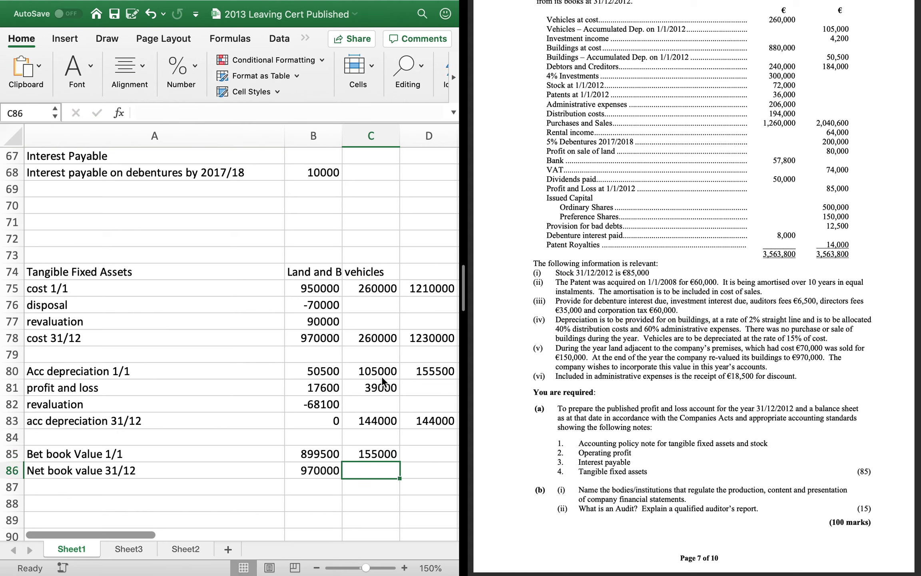
Calculate the vehicles' net book value at 31/12 in C86 with the formula =C78-C83
{"action": "type", "text": "="}
{"action": "left_click", "coordinate": [378, 340]}
{"action": "type", "text": "-"}
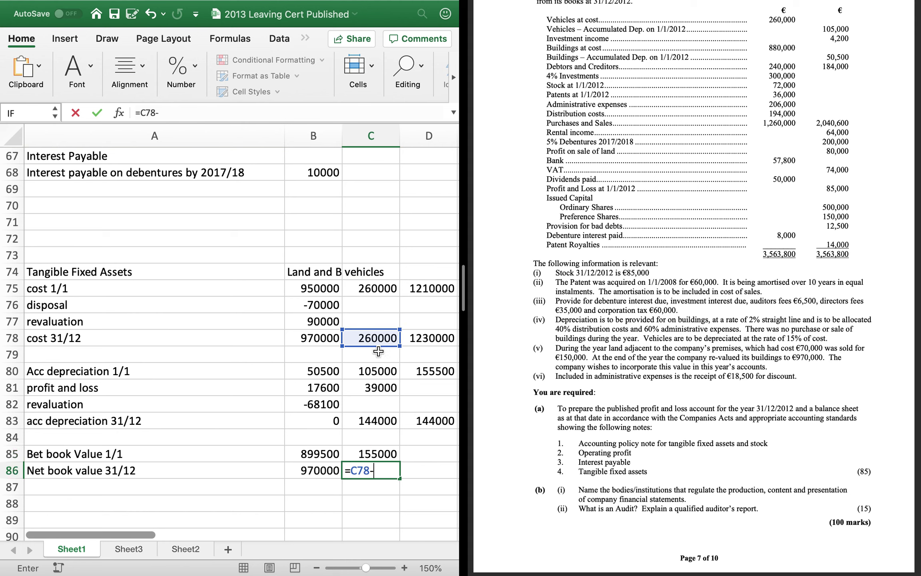
{"action": "left_click", "coordinate": [380, 420]}
{"action": "key", "text": "Return"}
{"action": "key", "text": "Up"}
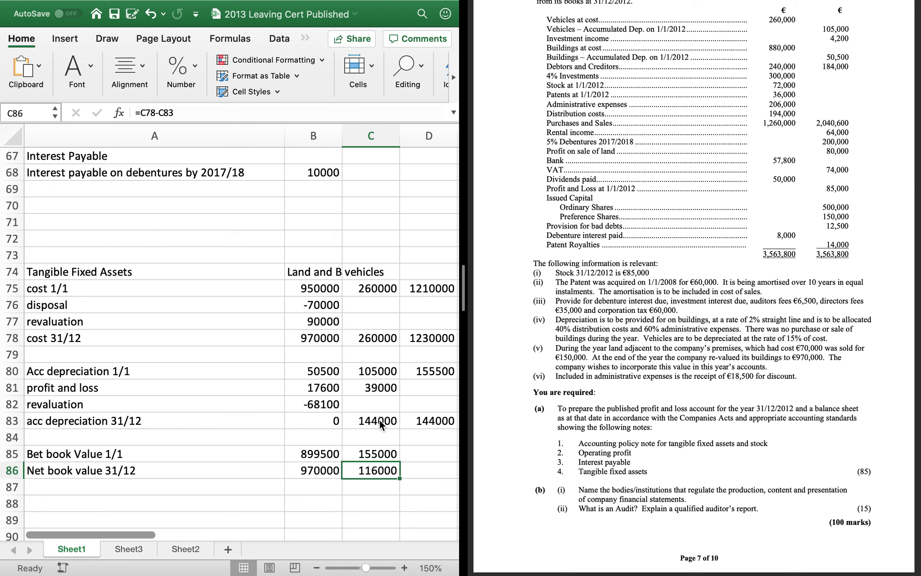
Total the net book values at 1/1 in D85 with a SUM of B85:C85
{"action": "key", "text": "Right"}
{"action": "key", "text": "Up"}
{"action": "type", "text": "=sum("}
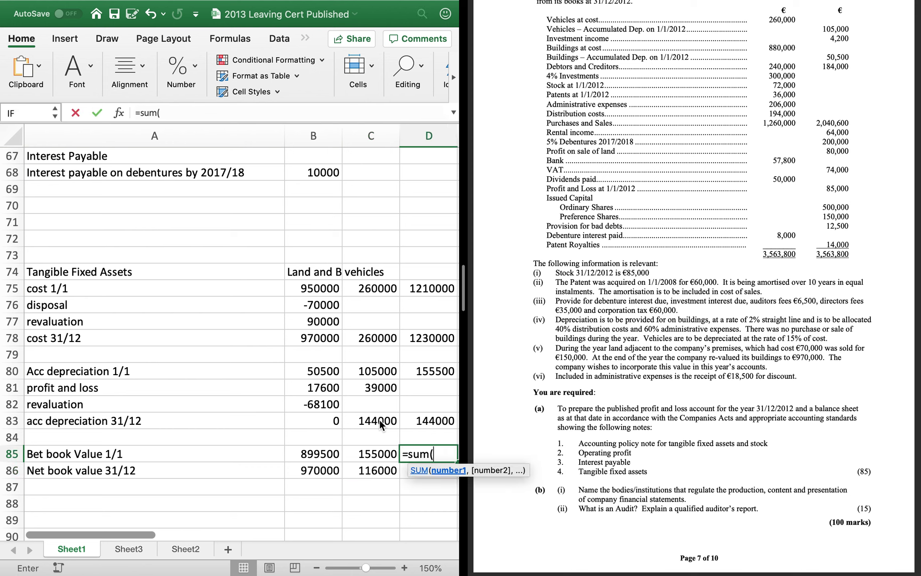
{"action": "key", "text": "Left"}
{"action": "key", "text": "shift+Left"}
{"action": "key", "text": "Return"}
Copy the total formula from D85 into D86 for the net book value at 31/12
{"action": "key", "text": "Up"}
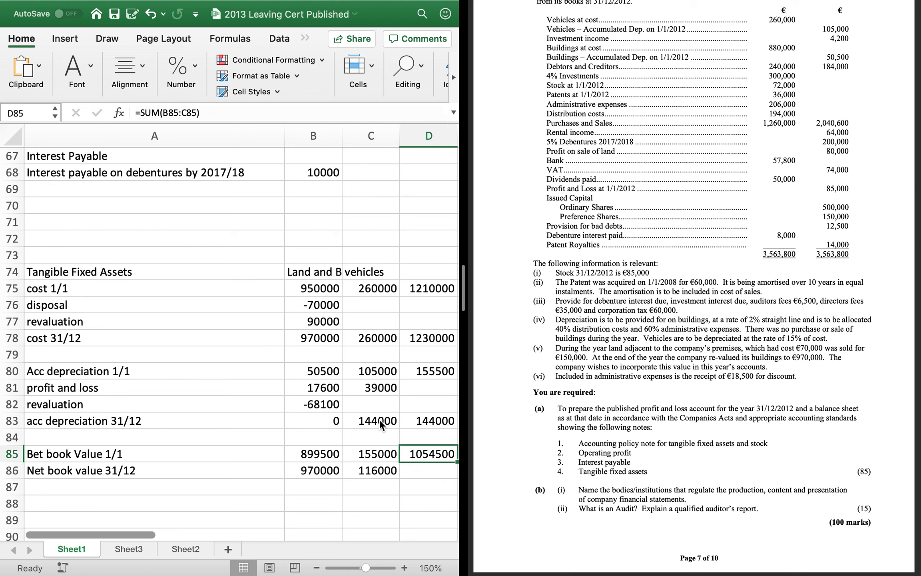
{"action": "key", "text": "ctrl+c"}
{"action": "key", "text": "Down"}
{"action": "key", "text": "ctrl+v"}
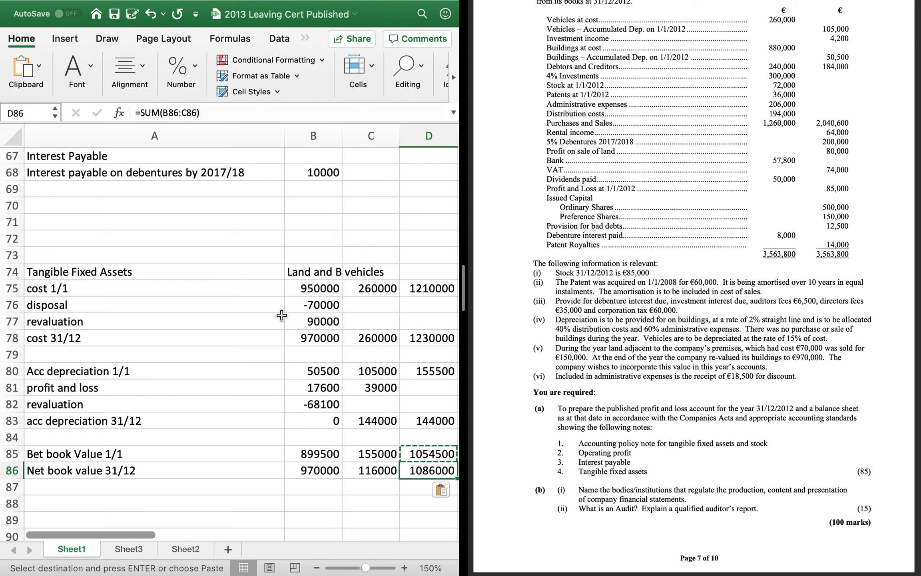
Check the balance sheet's Tangible Fixed Assets figure against the note's total net book value at 31/12
{"action": "scroll", "coordinate": [282, 315], "scroll_direction": "up", "scroll_amount": 10}
{"action": "scroll", "coordinate": [283, 315], "scroll_direction": "up", "scroll_amount": 1}
{"action": "scroll", "coordinate": [283, 315], "scroll_direction": "down", "scroll_amount": 3}
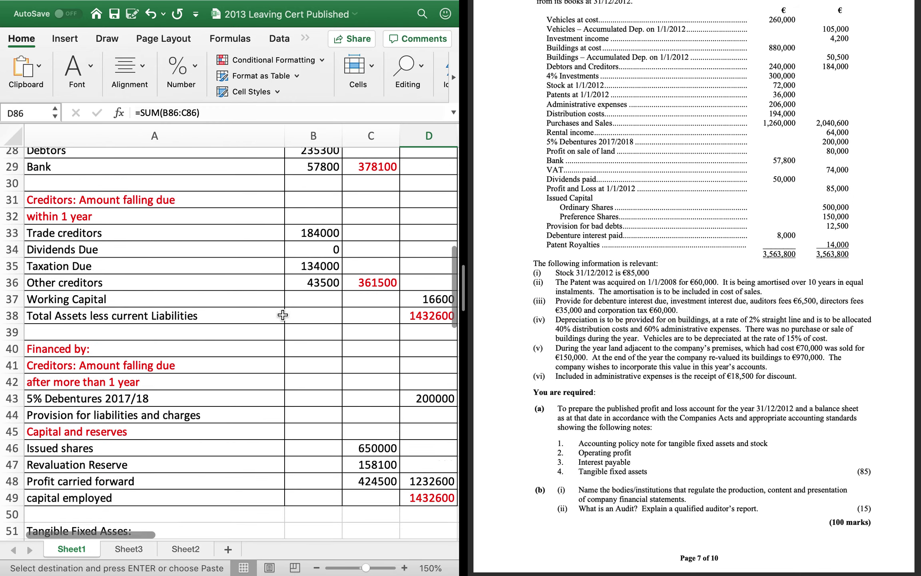
{"action": "scroll", "coordinate": [283, 316], "scroll_direction": "up", "scroll_amount": 4}
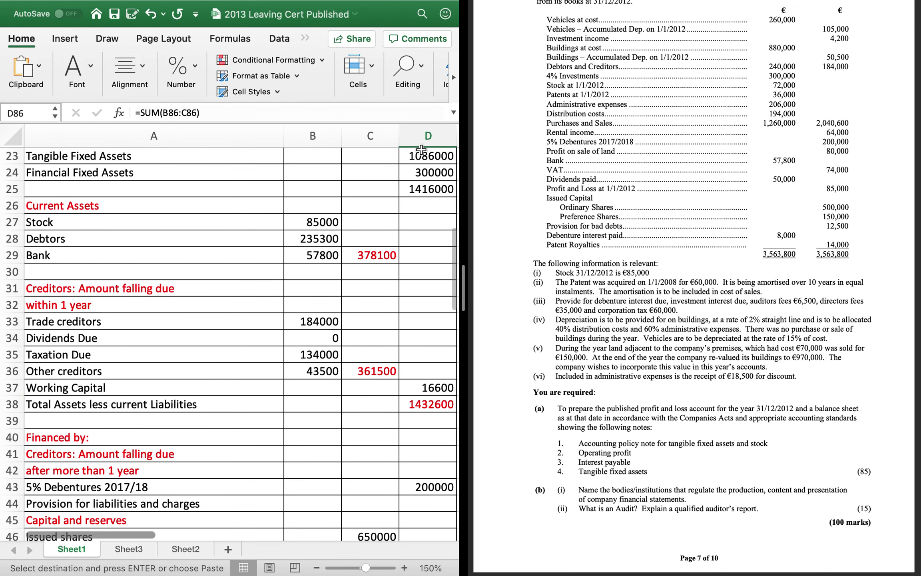
{"action": "scroll", "coordinate": [368, 251], "scroll_direction": "down", "scroll_amount": 17}
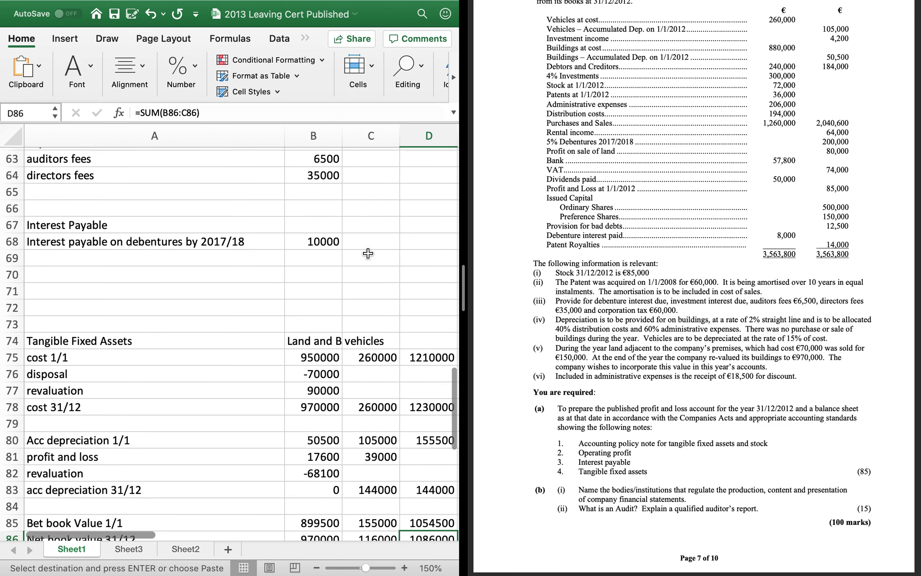